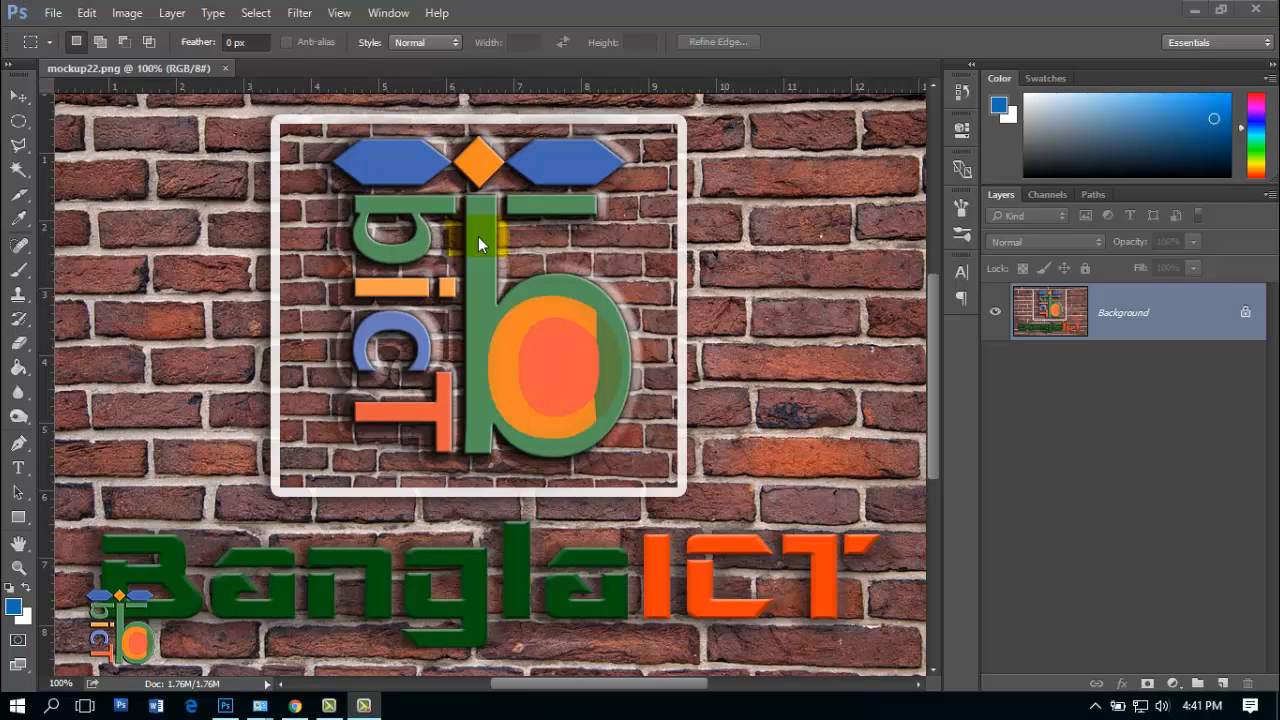
- Close mockup22.png and browse to the logo folder on Local Disk (D:) to open another image
{"action": "left_click", "coordinate": [225, 68]}
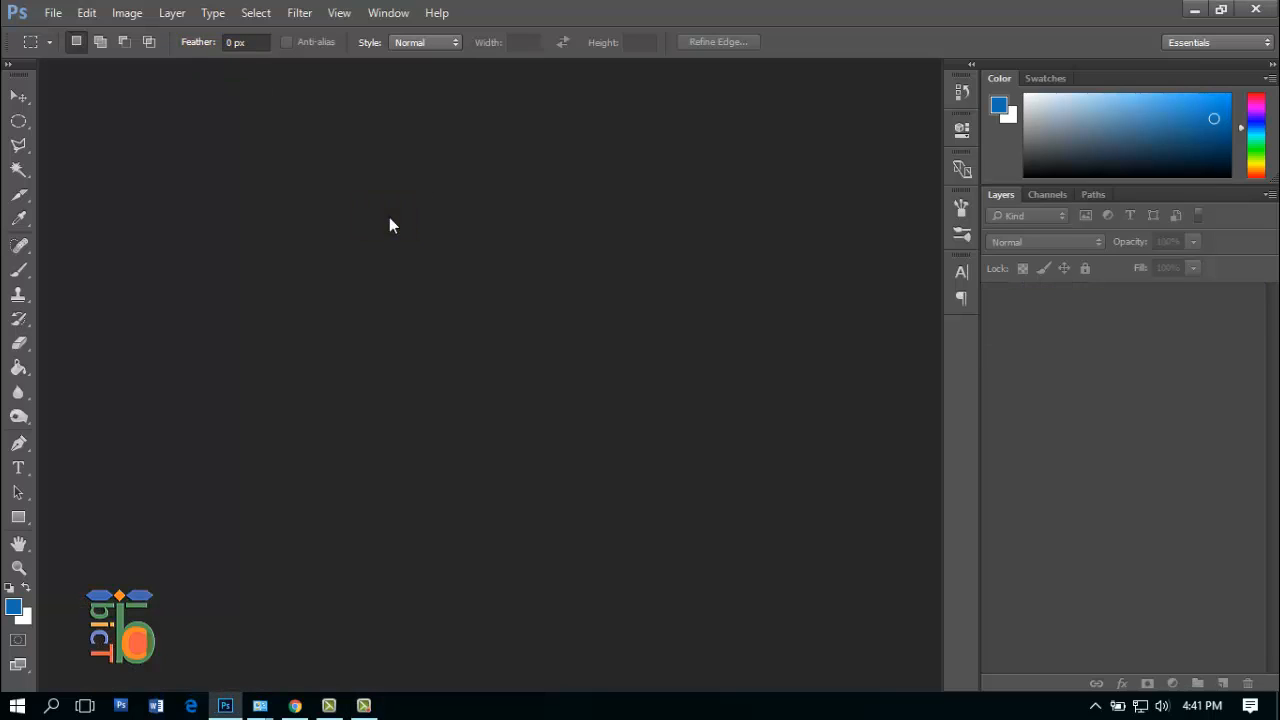
{"action": "left_click", "coordinate": [53, 14]}
{"action": "left_click", "coordinate": [78, 52]}
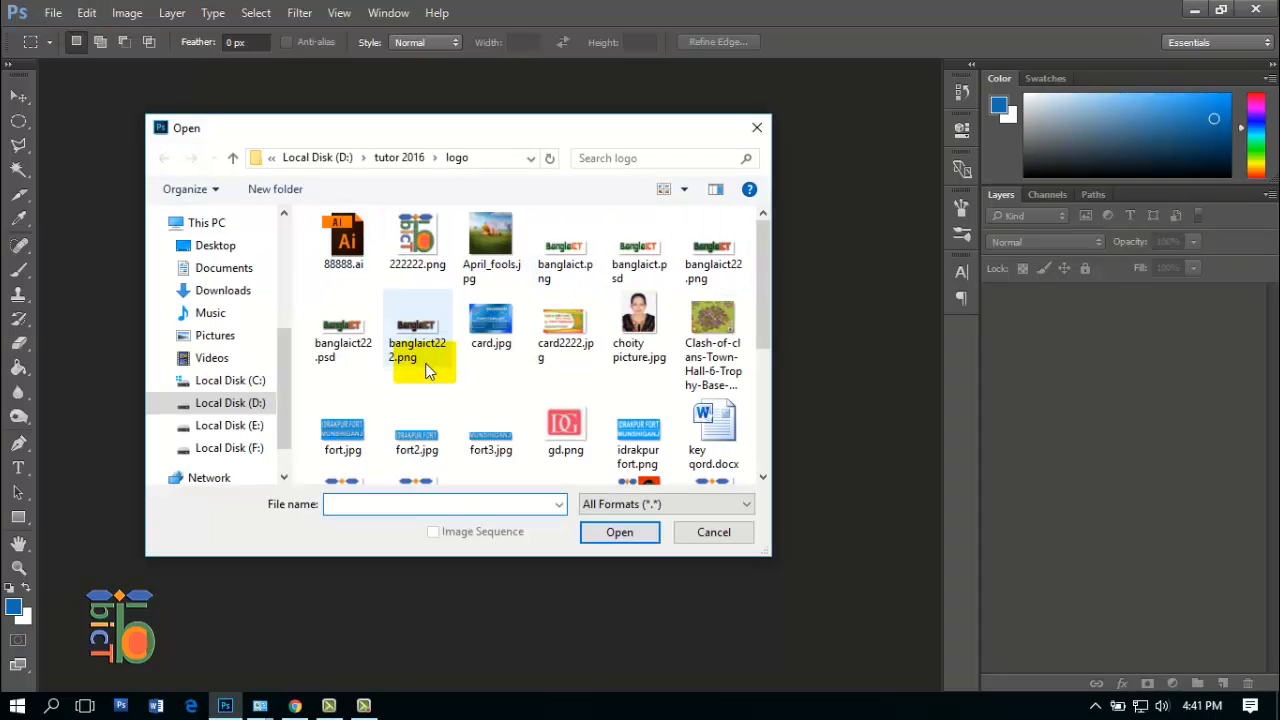
{"action": "left_click", "coordinate": [320, 158]}
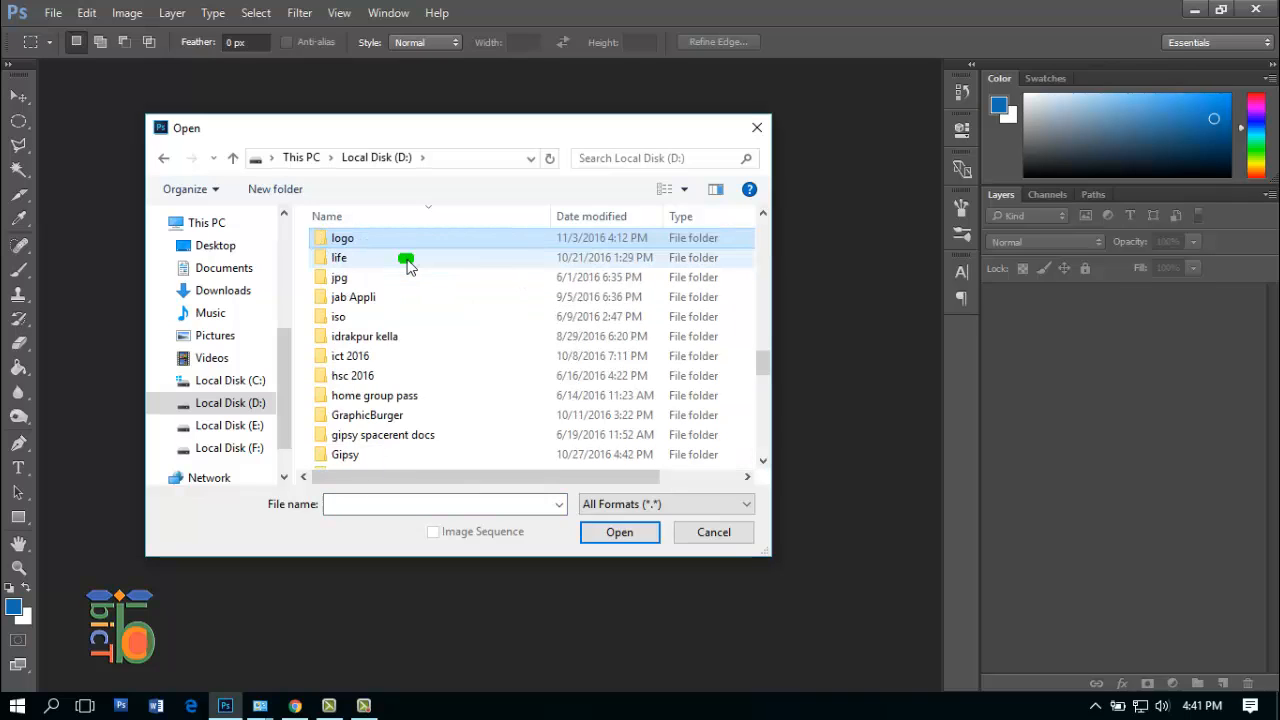
{"action": "left_click", "coordinate": [373, 242]}
{"action": "left_click", "coordinate": [406, 243]}
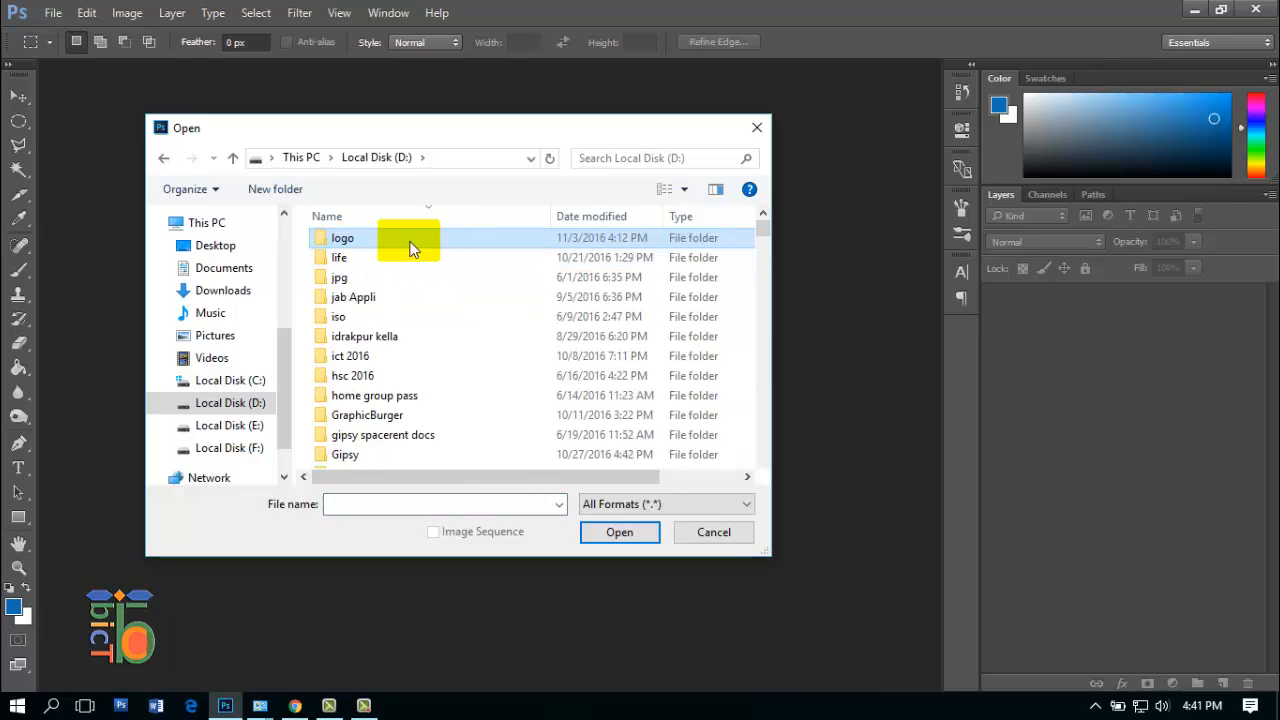
{"action": "double_click", "coordinate": [474, 243]}
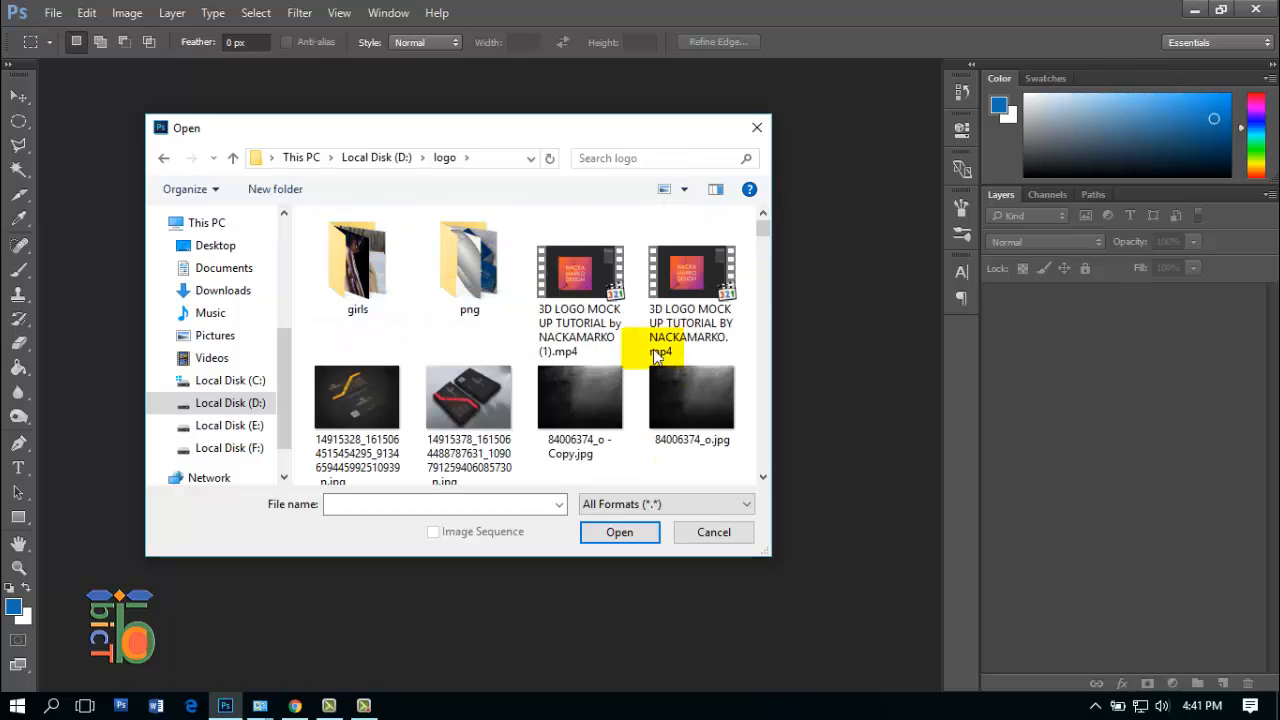
- Open the brick wall image backdrop-21534_960_720.jpg from the logo folder
{"action": "scroll", "coordinate": [763, 480], "scroll_direction": "down", "scroll_amount": 10}
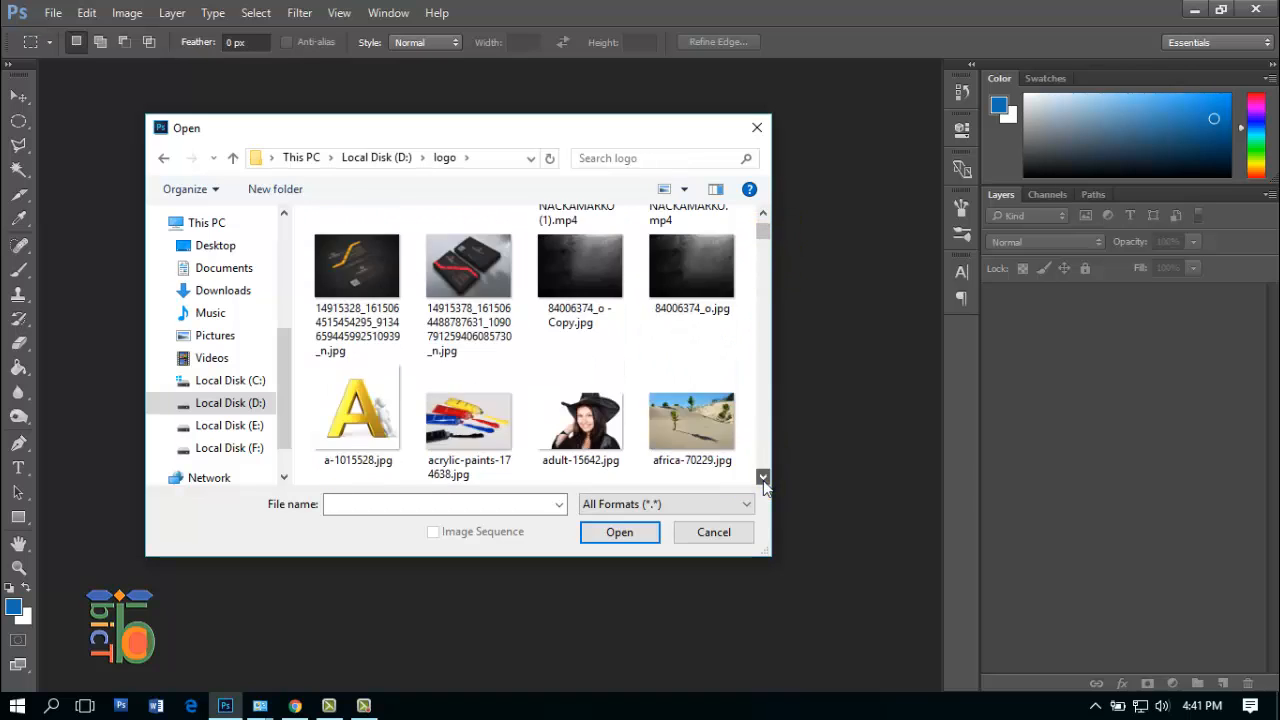
{"action": "scroll", "coordinate": [763, 480], "scroll_direction": "down", "scroll_amount": 6}
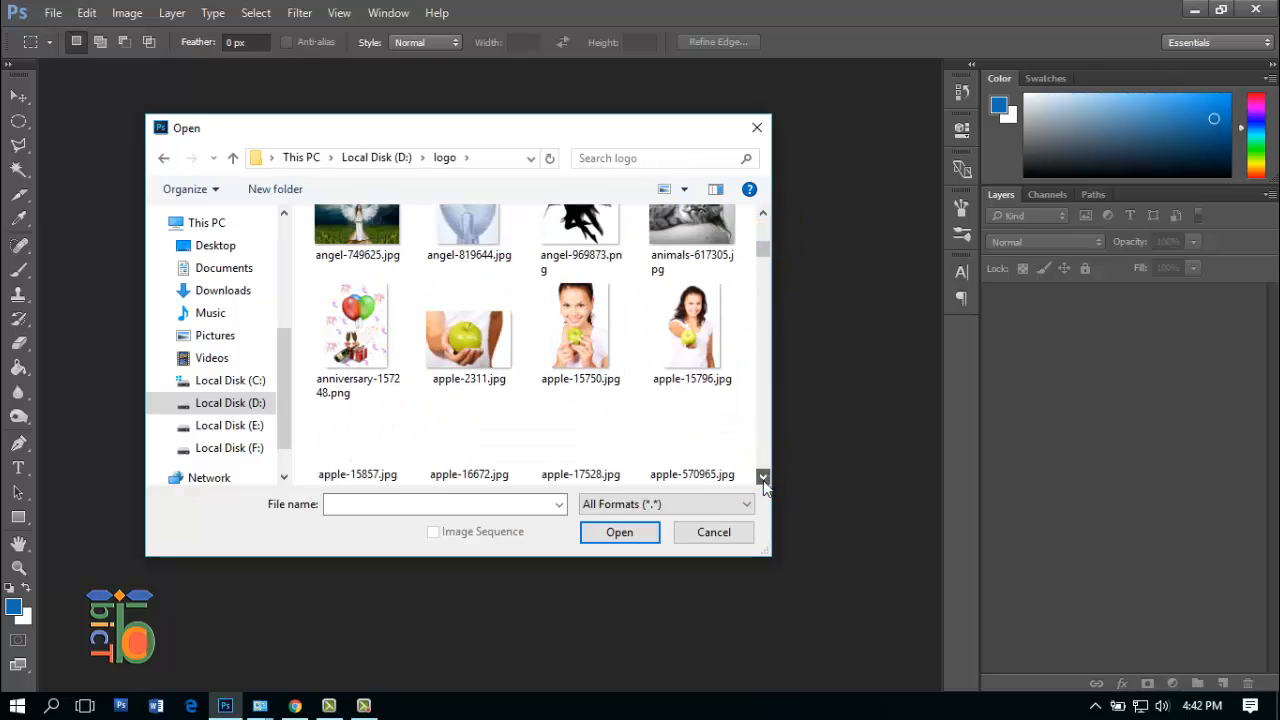
{"action": "scroll", "coordinate": [763, 480], "scroll_direction": "down", "scroll_amount": 2}
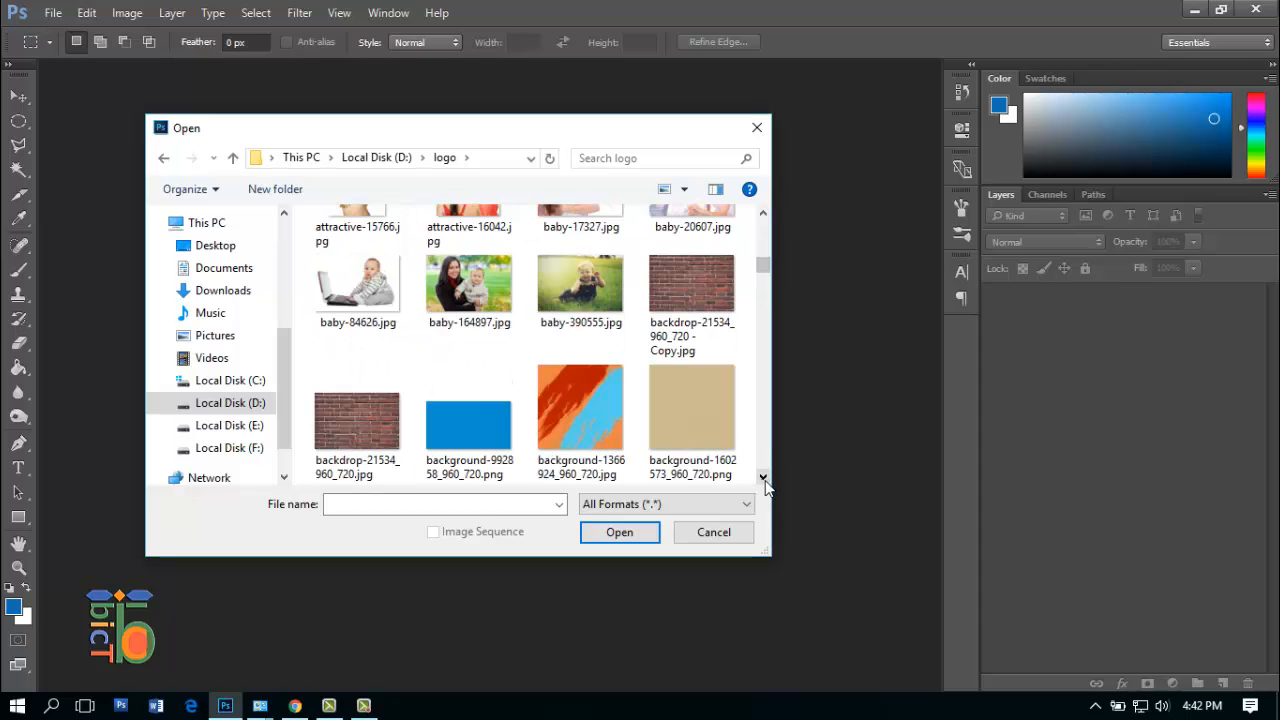
{"action": "left_click", "coordinate": [353, 421]}
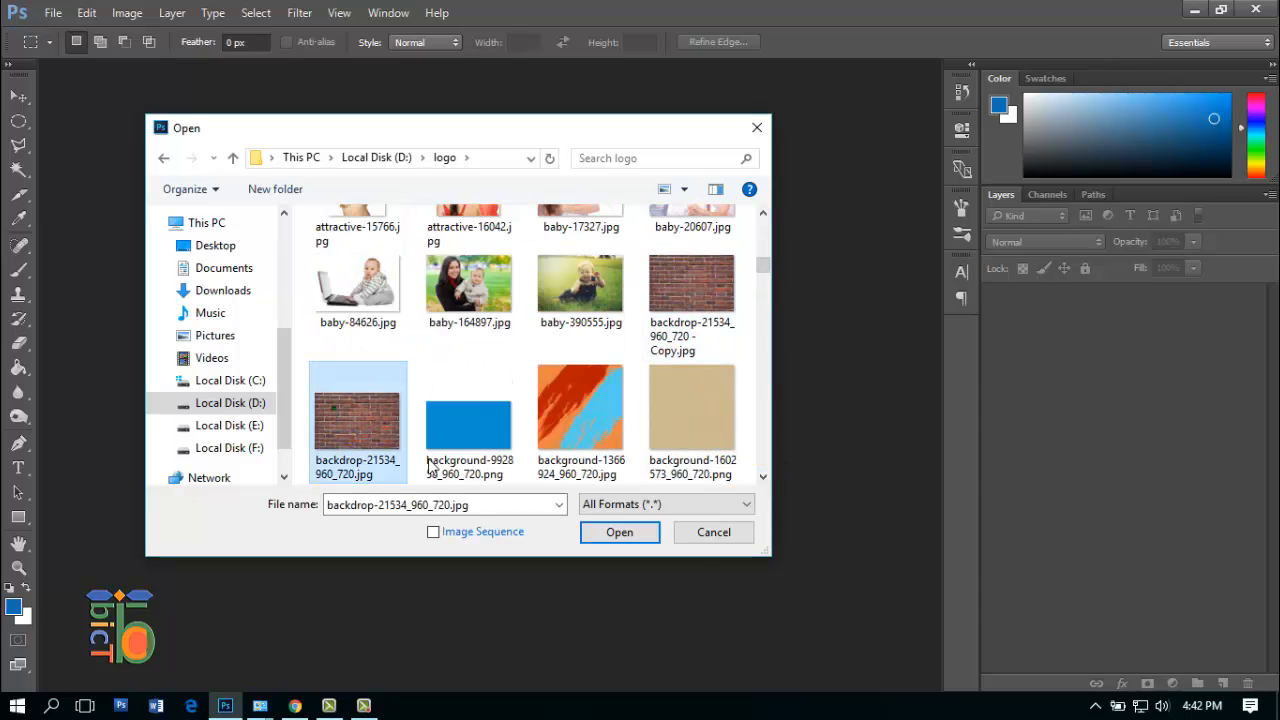
{"action": "left_click", "coordinate": [619, 532]}
{"action": "left_click", "coordinate": [615, 418]}
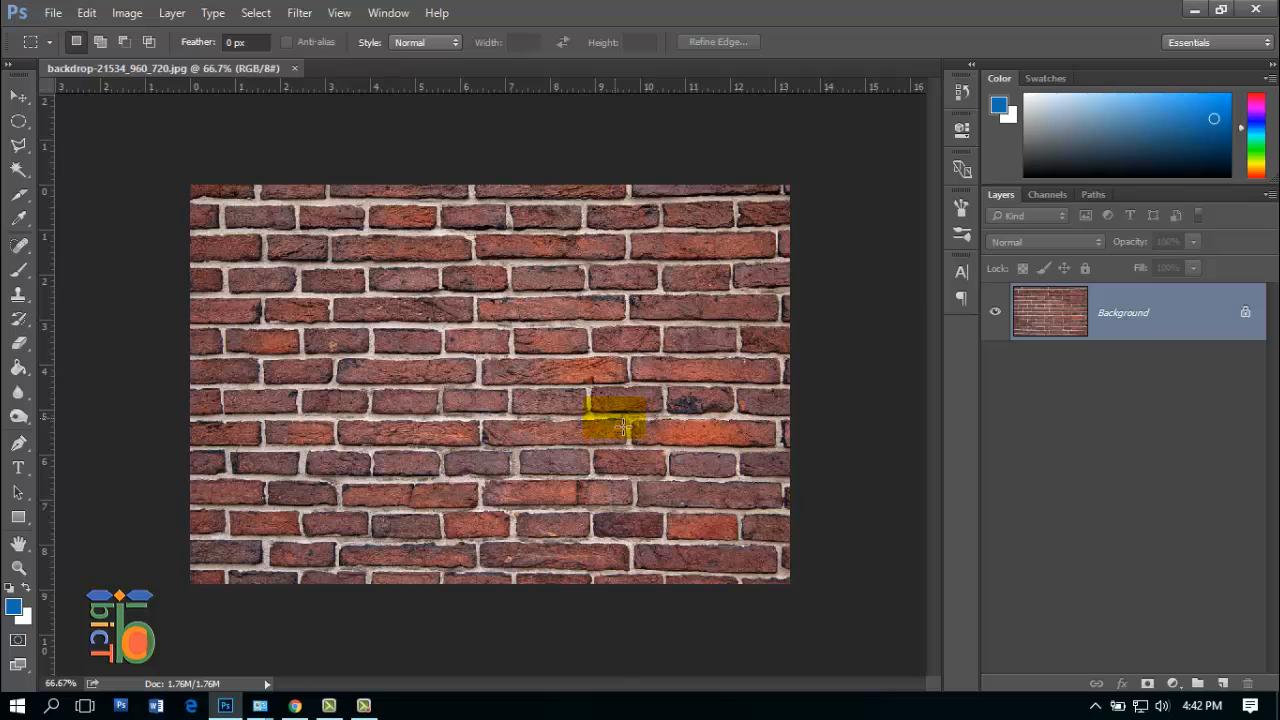
- Activate the Rectangle tool for drawing on the brick wall image at 100% zoom
{"action": "key", "text": "ctrl+equal"}
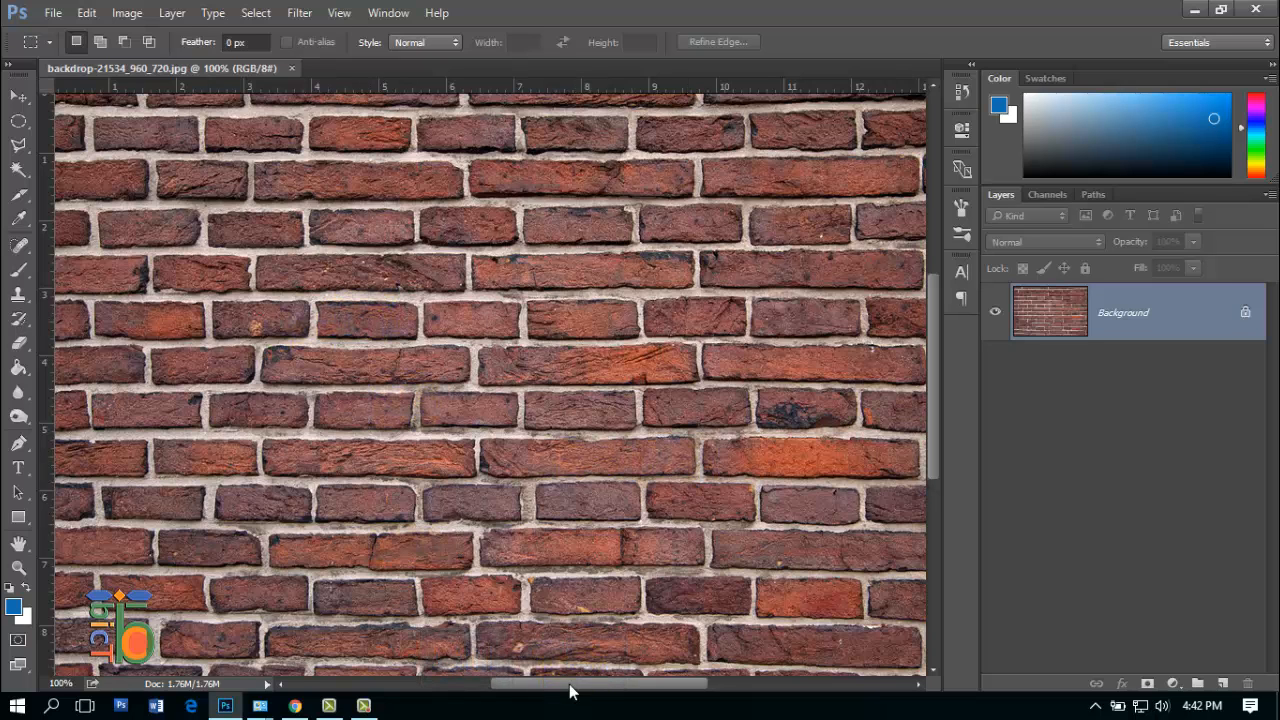
{"action": "mouse_move", "coordinate": [569, 684]}
{"action": "left_mouse_down"}
{"action": "mouse_move", "coordinate": [530, 685]}
{"action": "mouse_move", "coordinate": [603, 690]}
{"action": "mouse_move", "coordinate": [580, 684]}
{"action": "left_mouse_up"}
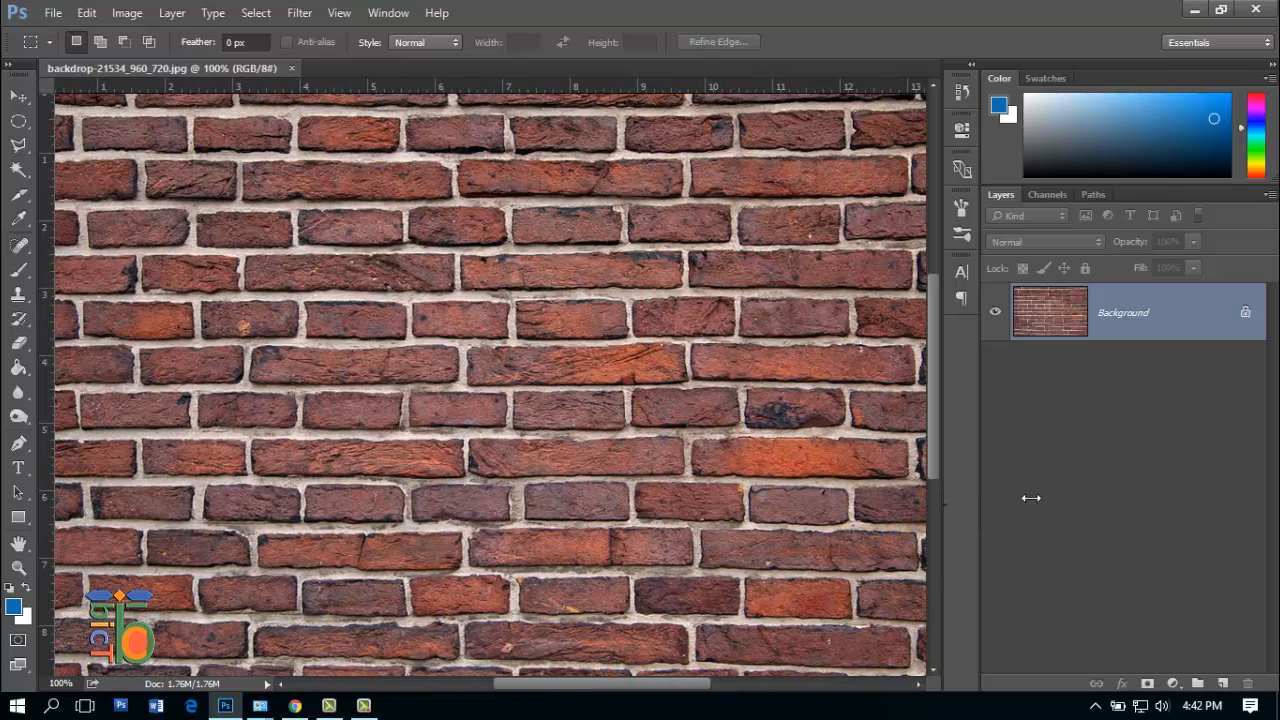
{"action": "left_click", "coordinate": [987, 486]}
{"action": "left_click_drag", "start_coordinate": [646, 692], "coordinate": [640, 688]}
{"action": "left_click", "coordinate": [487, 437]}
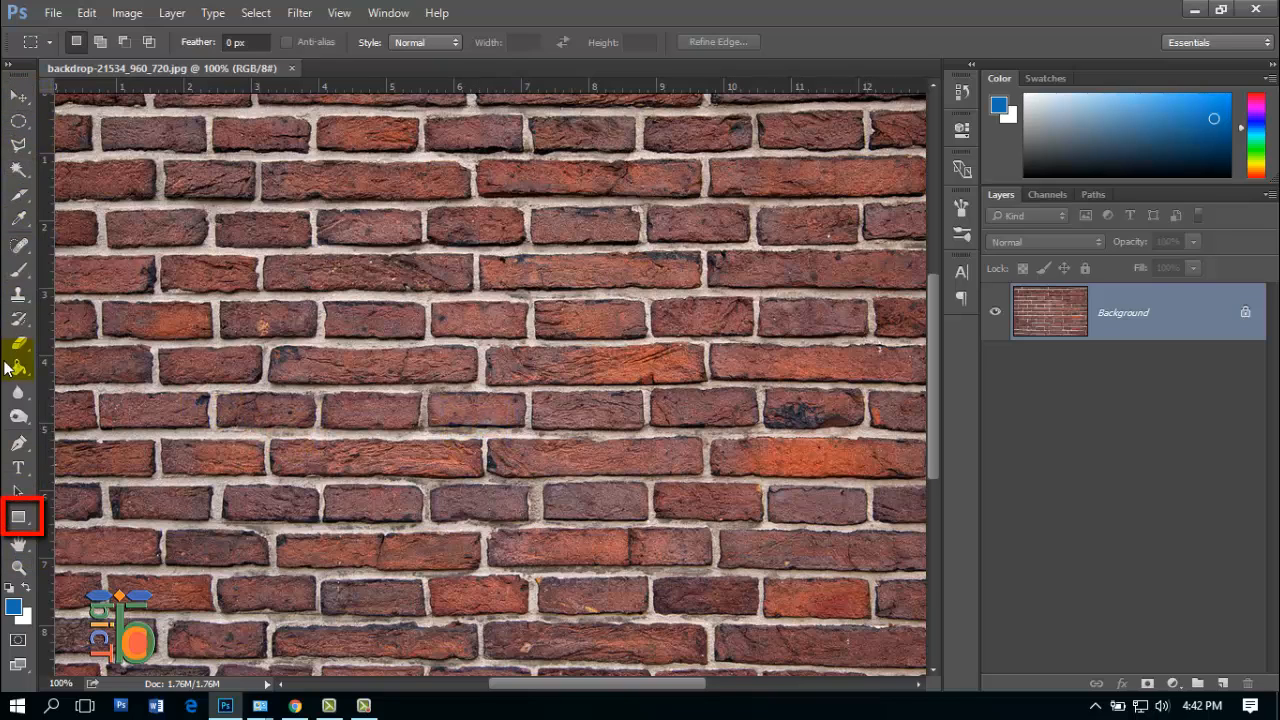
{"action": "left_click", "coordinate": [20, 519]}
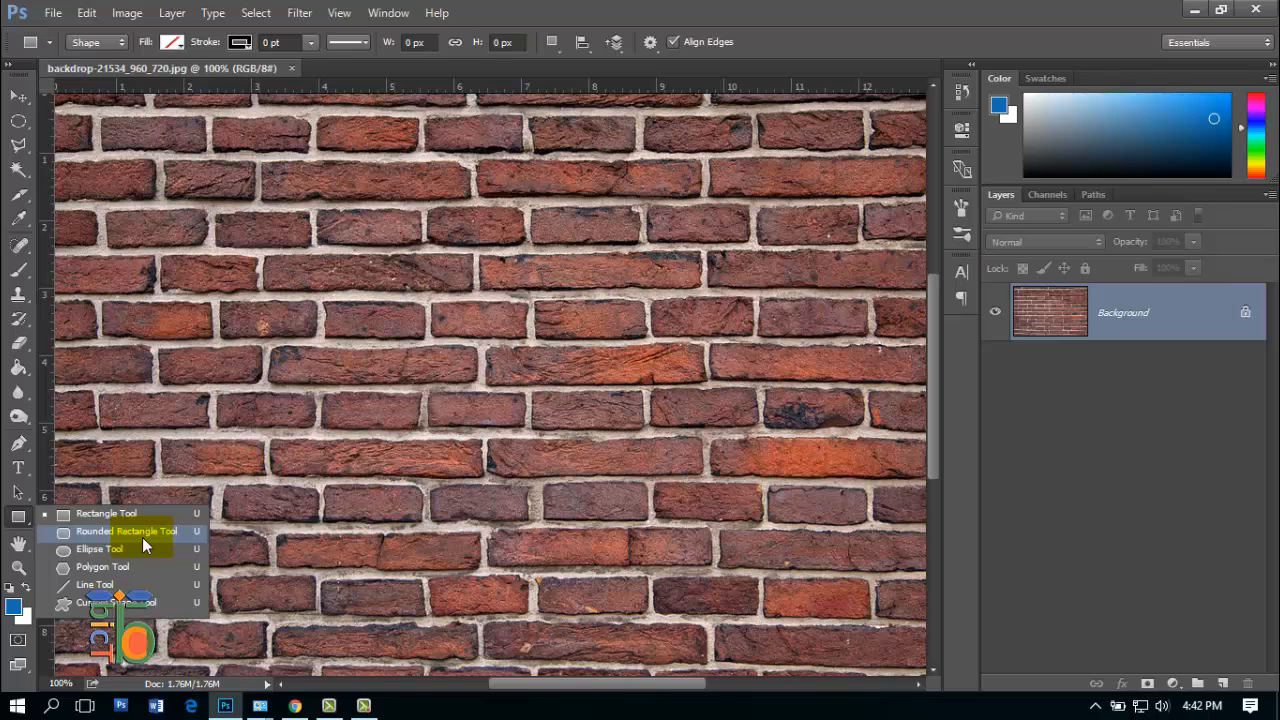
{"action": "left_click", "coordinate": [127, 516]}
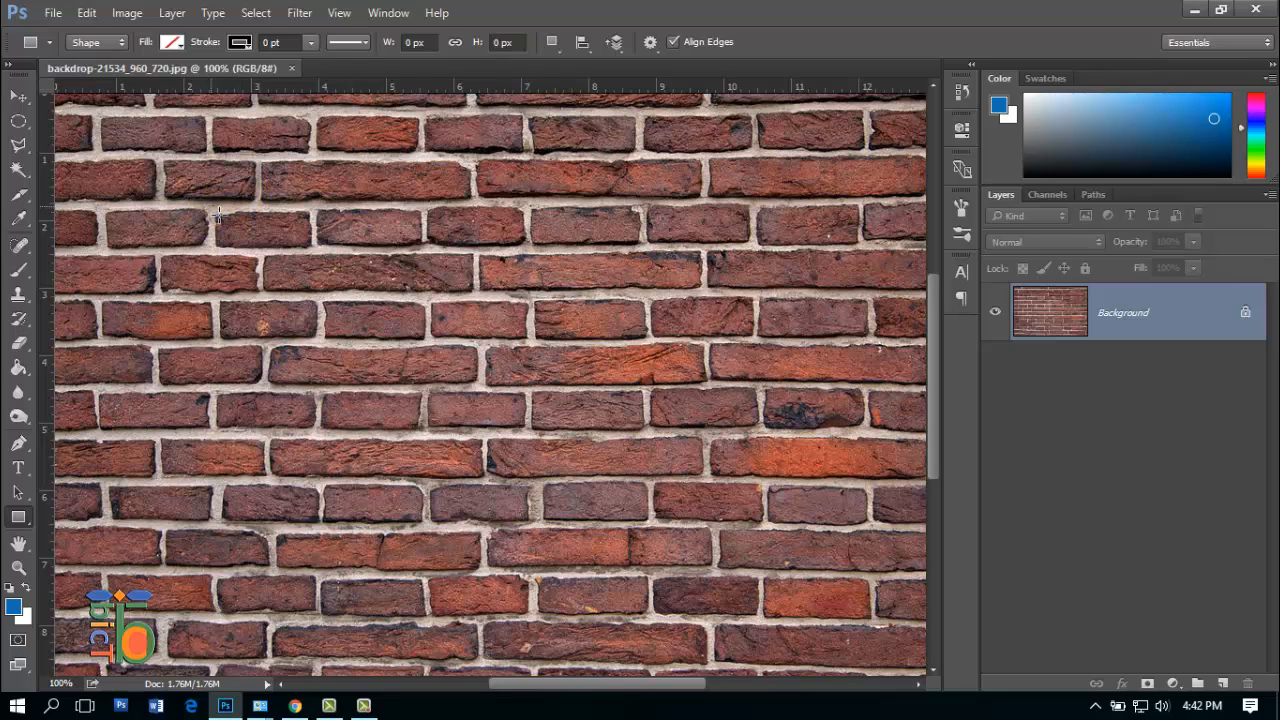
{"action": "left_click_drag", "start_coordinate": [211, 208], "coordinate": [773, 626]}
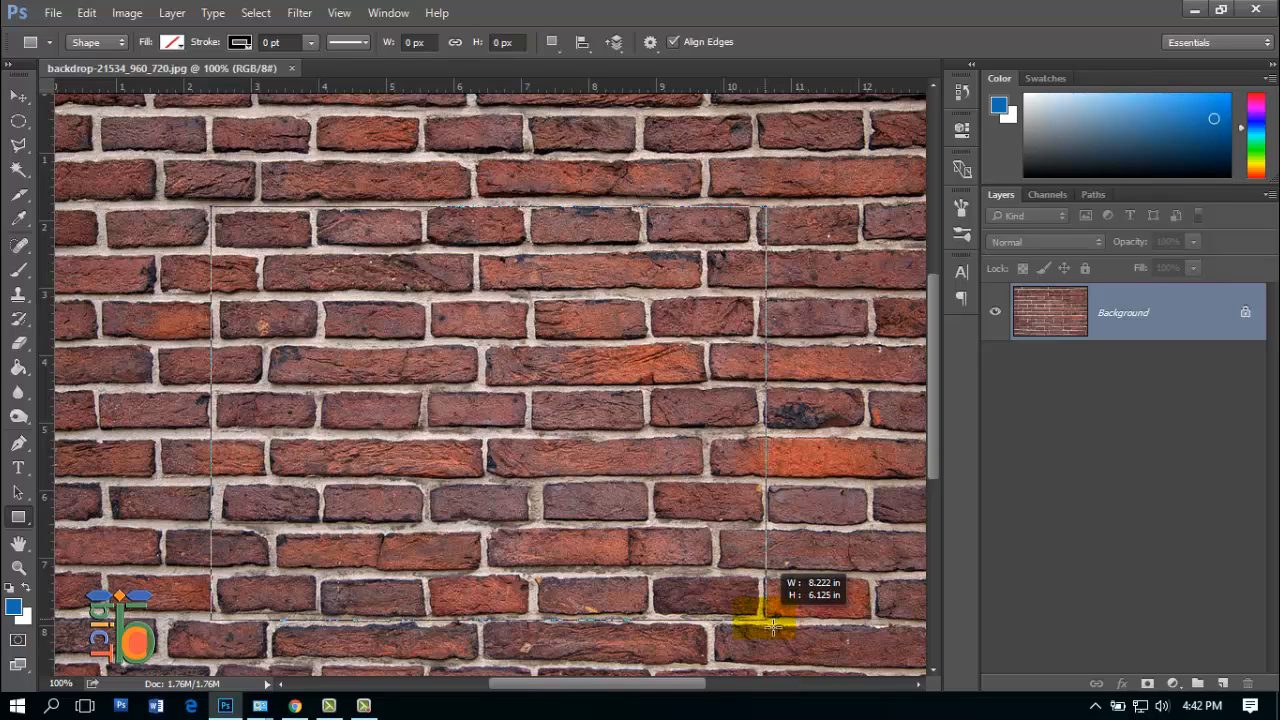
{"action": "left_click_drag", "start_coordinate": [773, 626], "coordinate": [773, 626]}
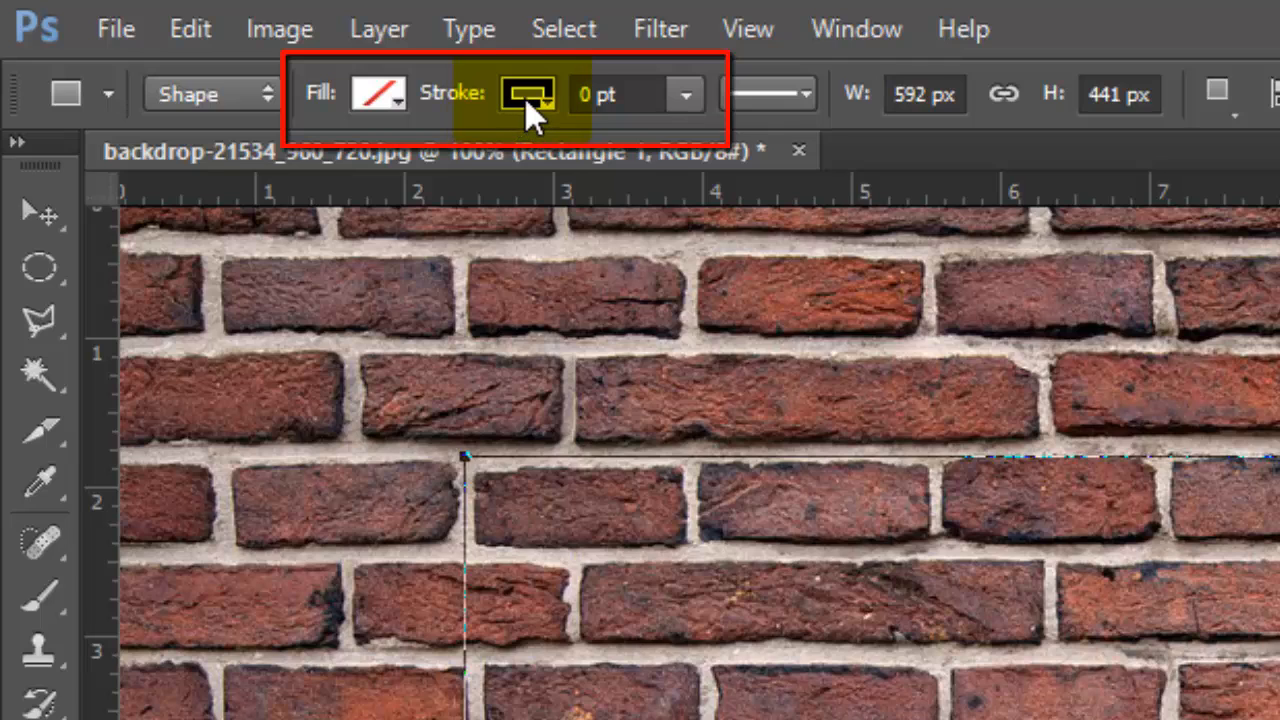
{"action": "left_click", "coordinate": [525, 94]}
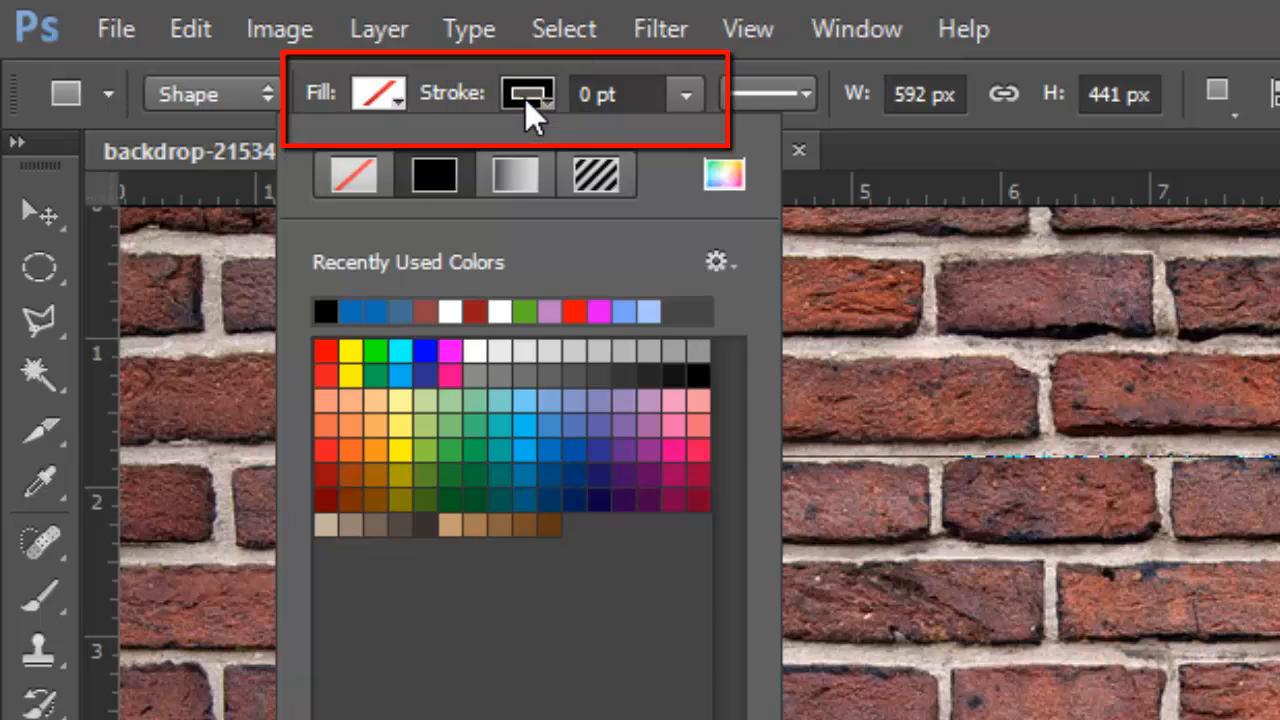
{"action": "left_click", "coordinate": [357, 173]}
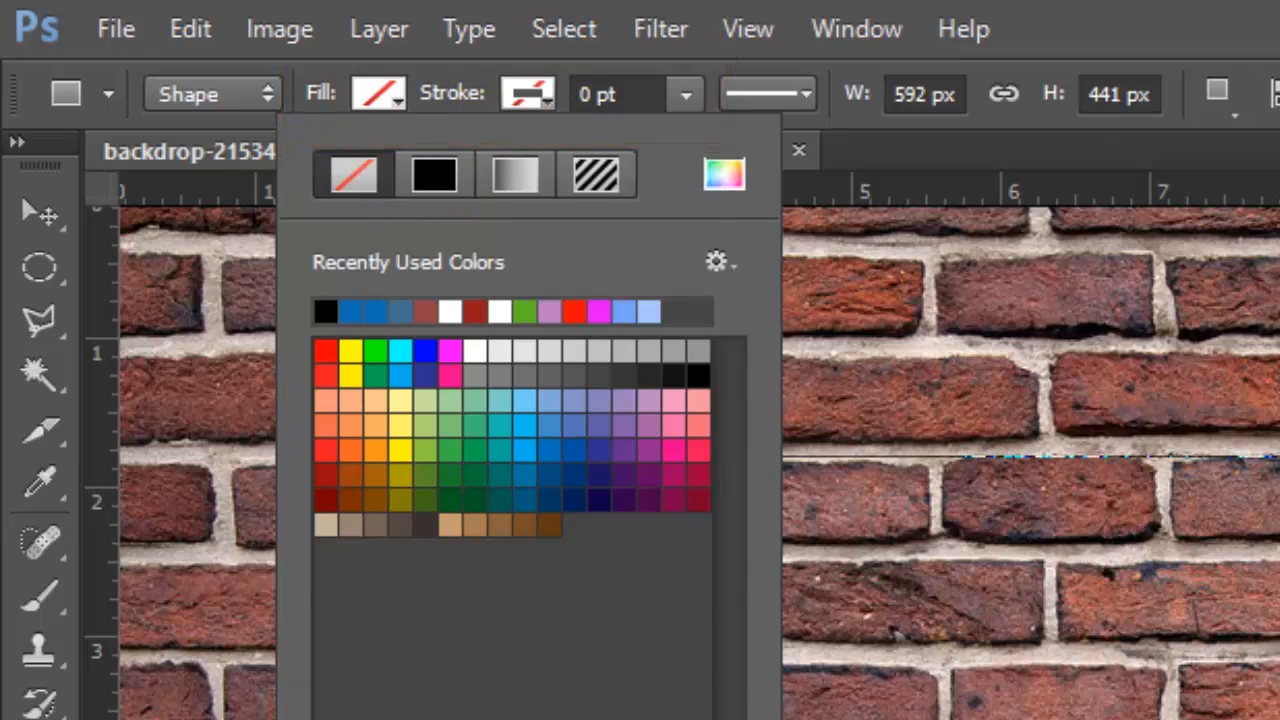
{"action": "key", "text": "Return"}
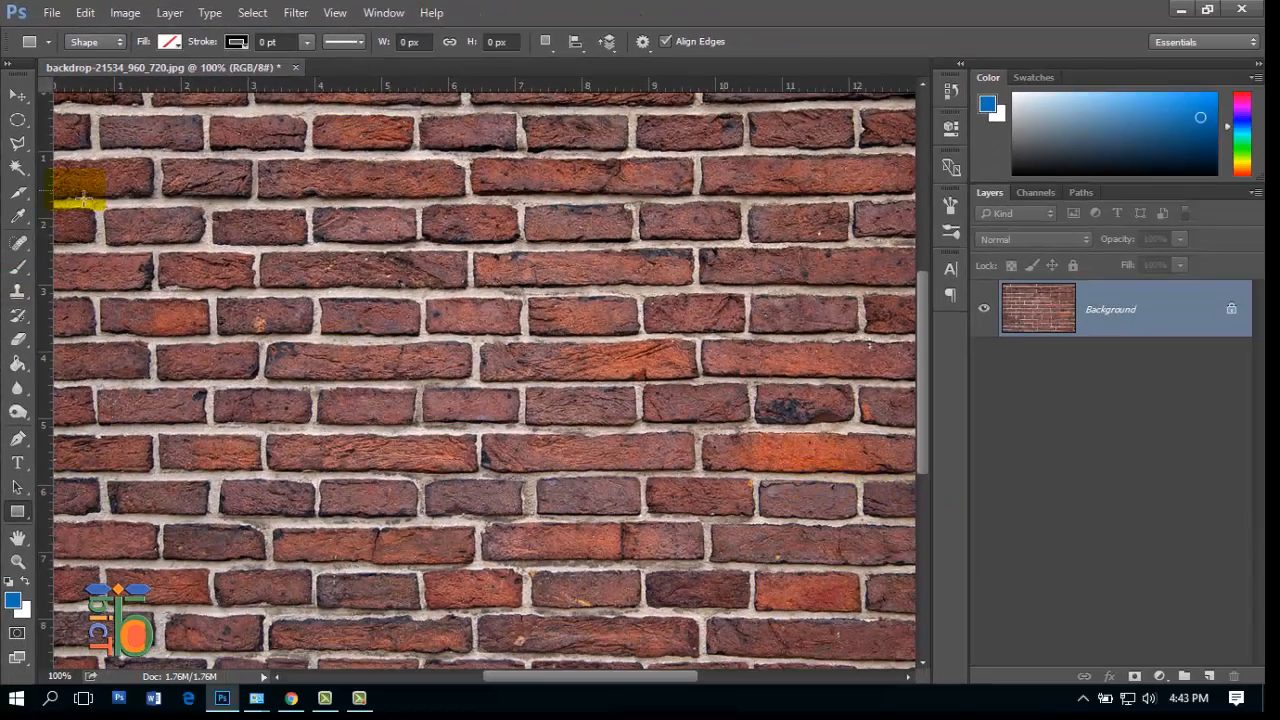
- Set the shape stroke to none and draw an unfilled rectangle about 588 × 444 px over the brick wall
{"action": "left_click", "coordinate": [238, 41]}
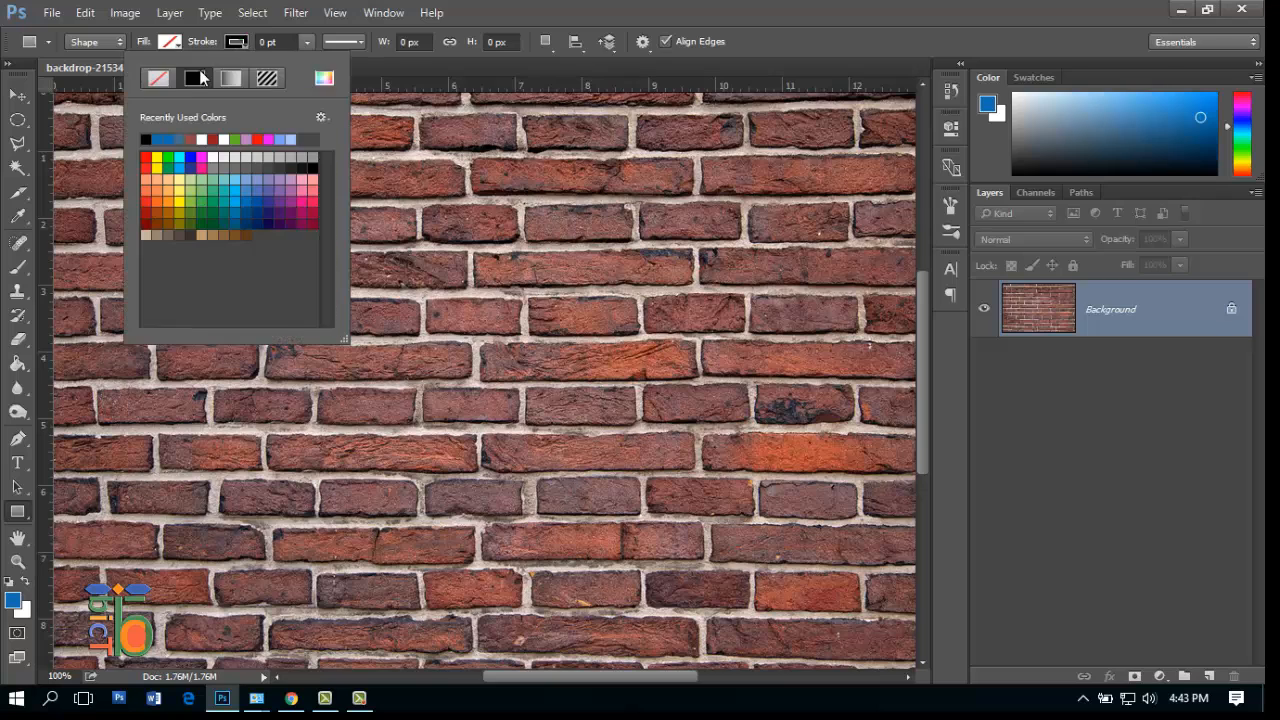
{"action": "left_click", "coordinate": [152, 80]}
{"action": "left_click", "coordinate": [751, 37]}
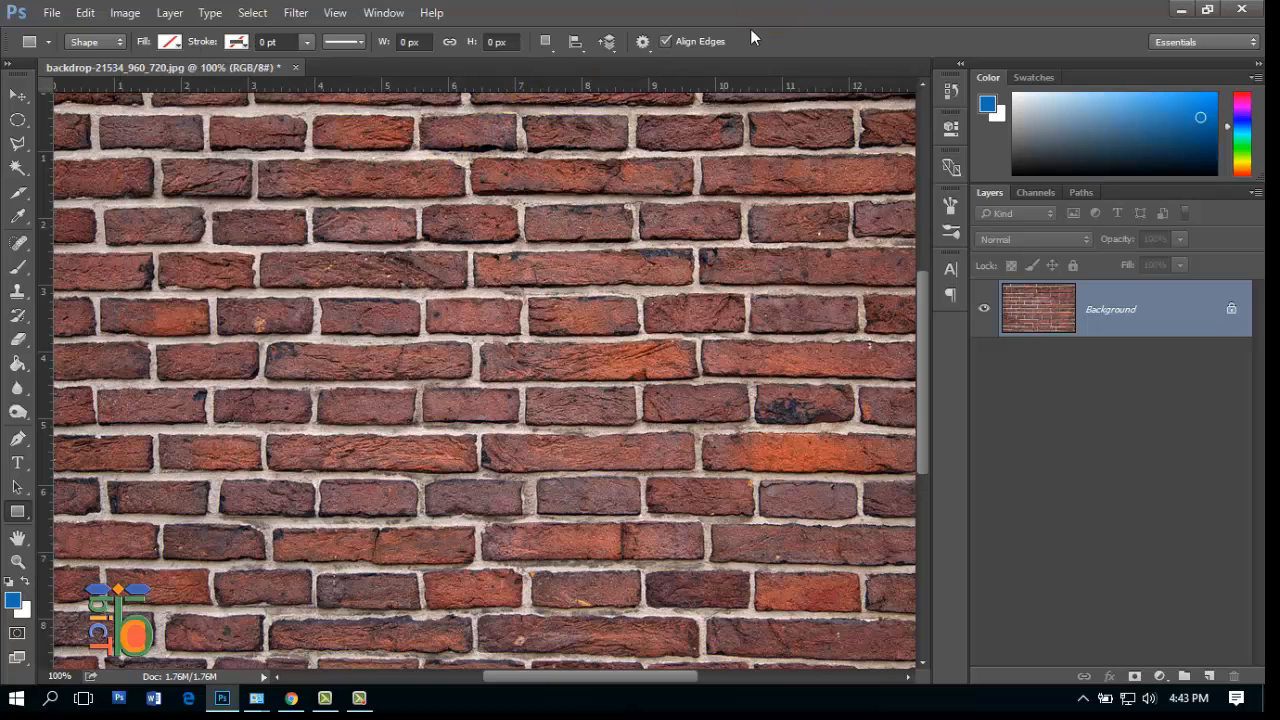
{"action": "left_click_drag", "start_coordinate": [152, 193], "coordinate": [705, 612]}
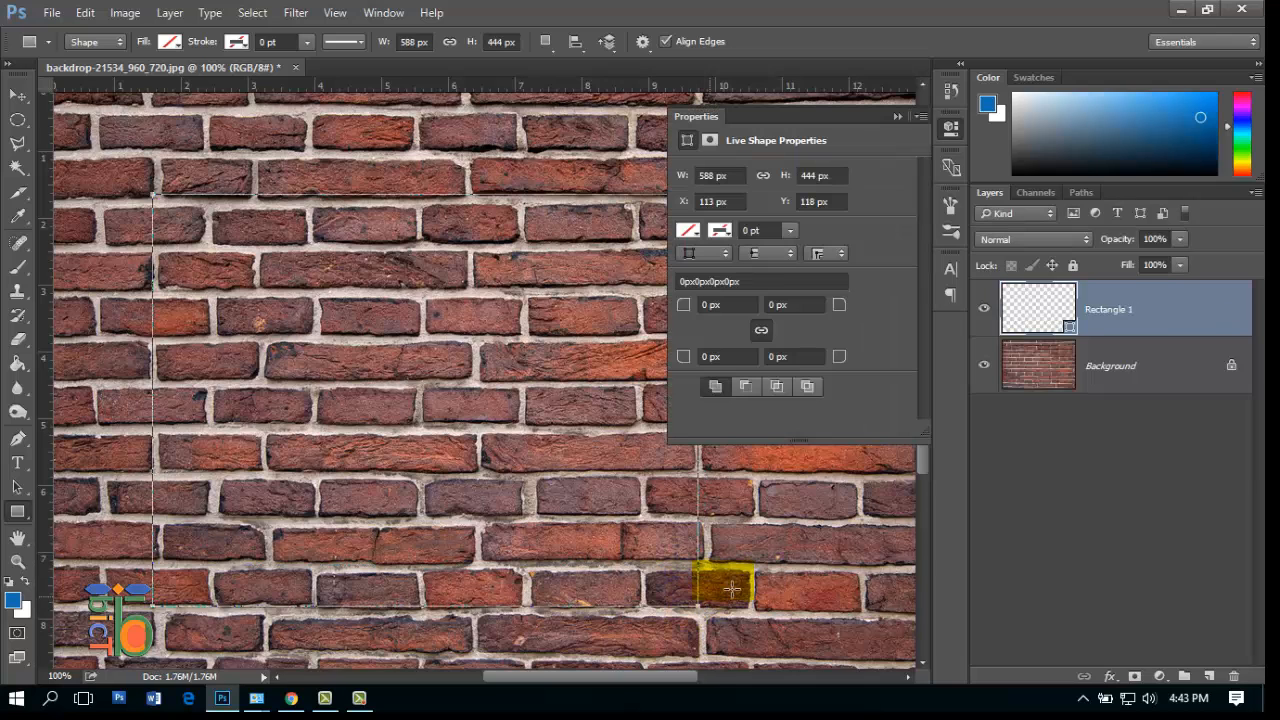
{"action": "key", "text": "ctrl+minus"}
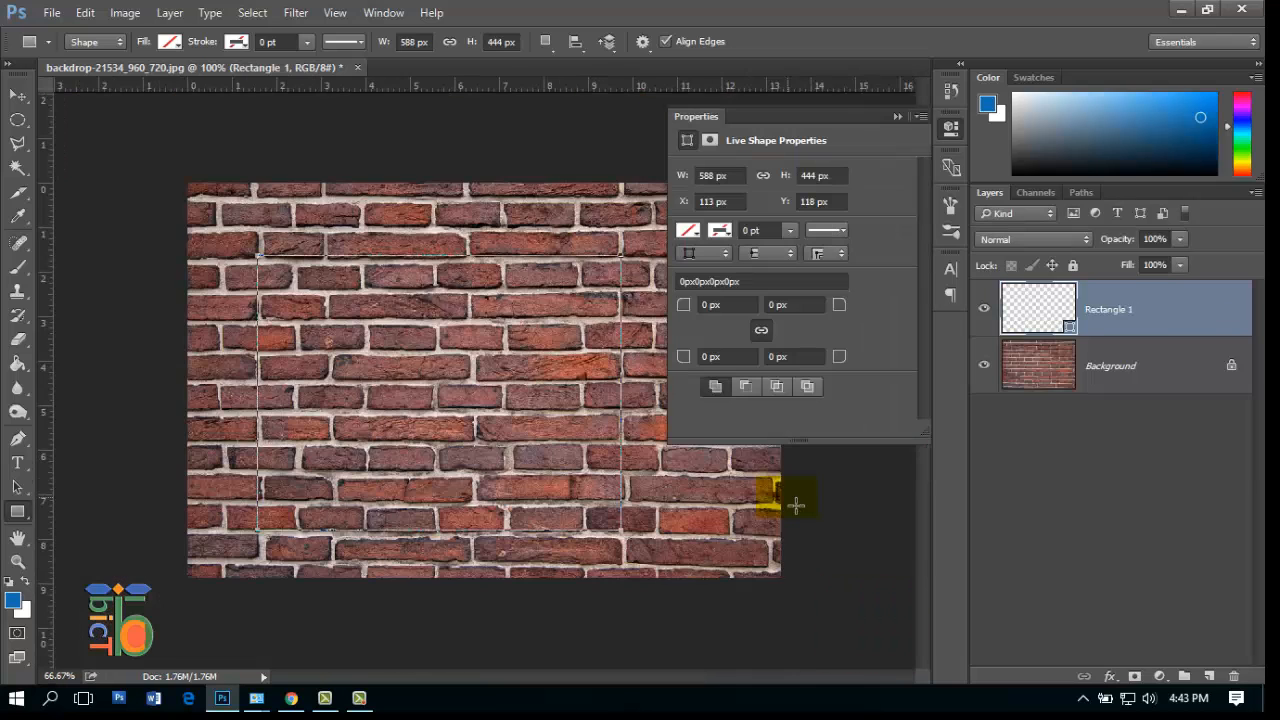
{"action": "left_click", "coordinate": [898, 117]}
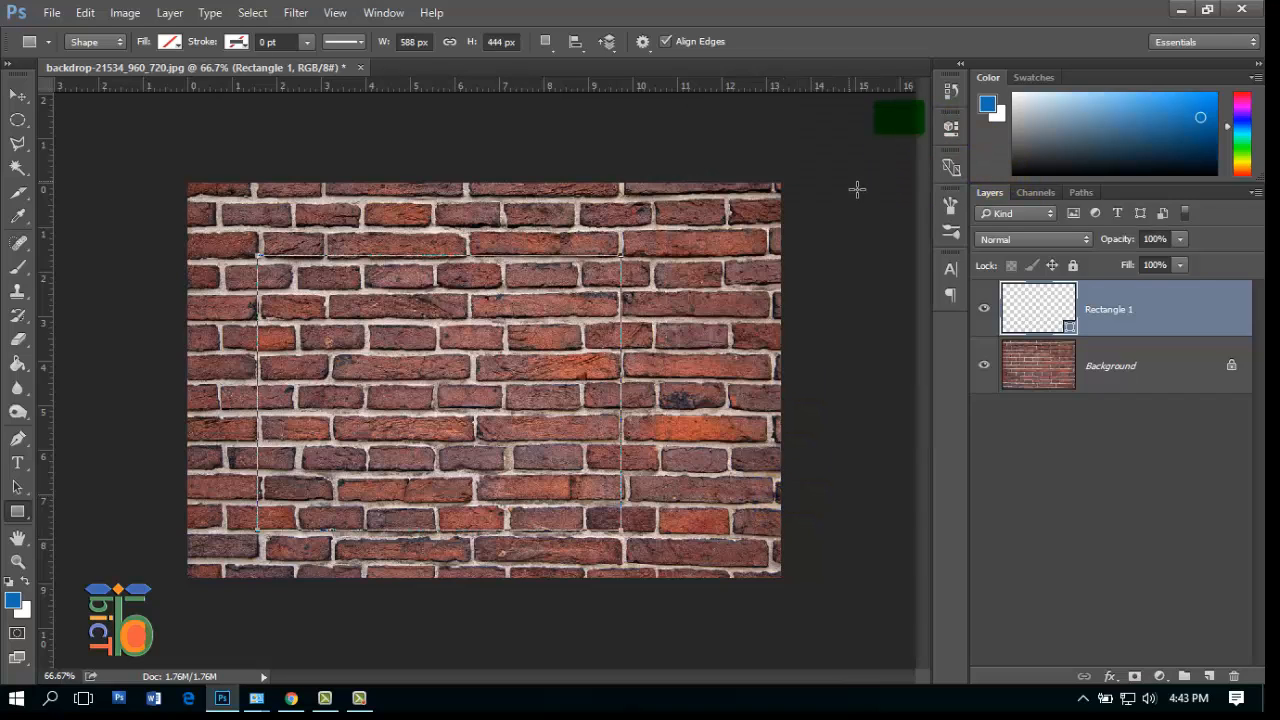
- Move the rectangle to X 480 px, Y 262 px with Free Transform and apply the transformation
{"action": "left_click", "coordinate": [19, 97]}
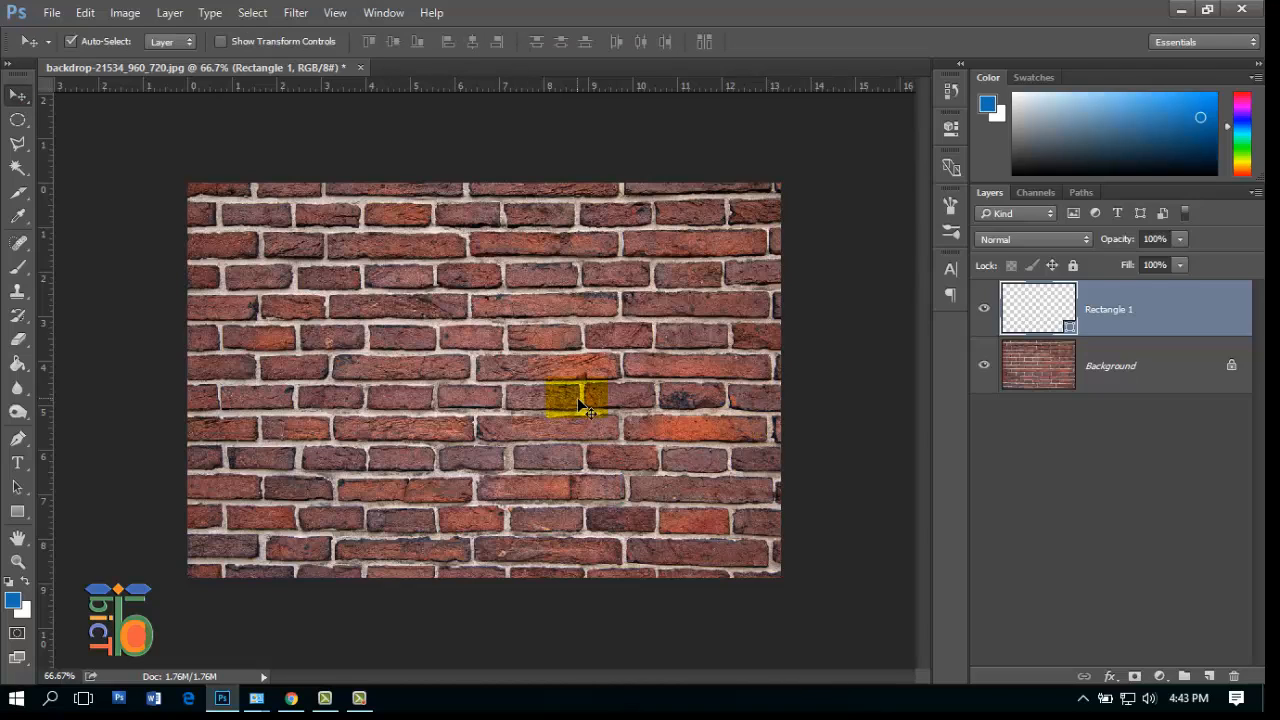
{"action": "key", "text": "ctrl+t"}
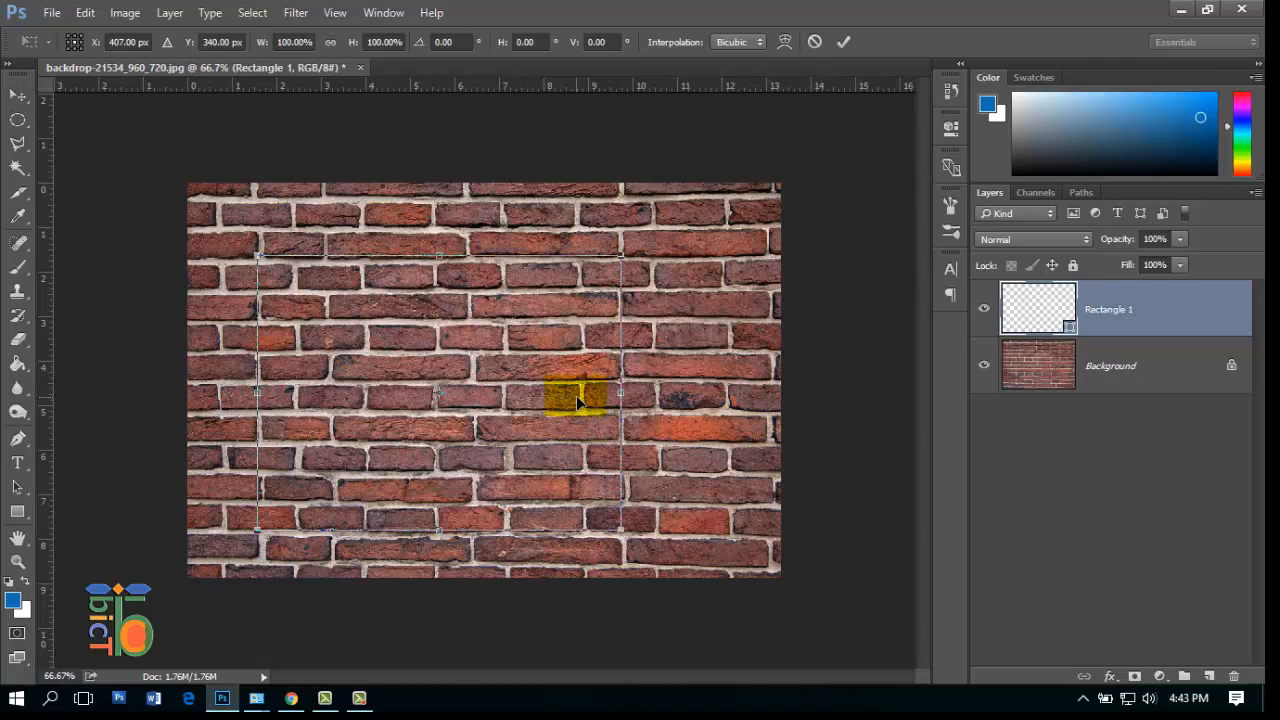
{"action": "left_click_drag", "start_coordinate": [516, 275], "coordinate": [571, 247]}
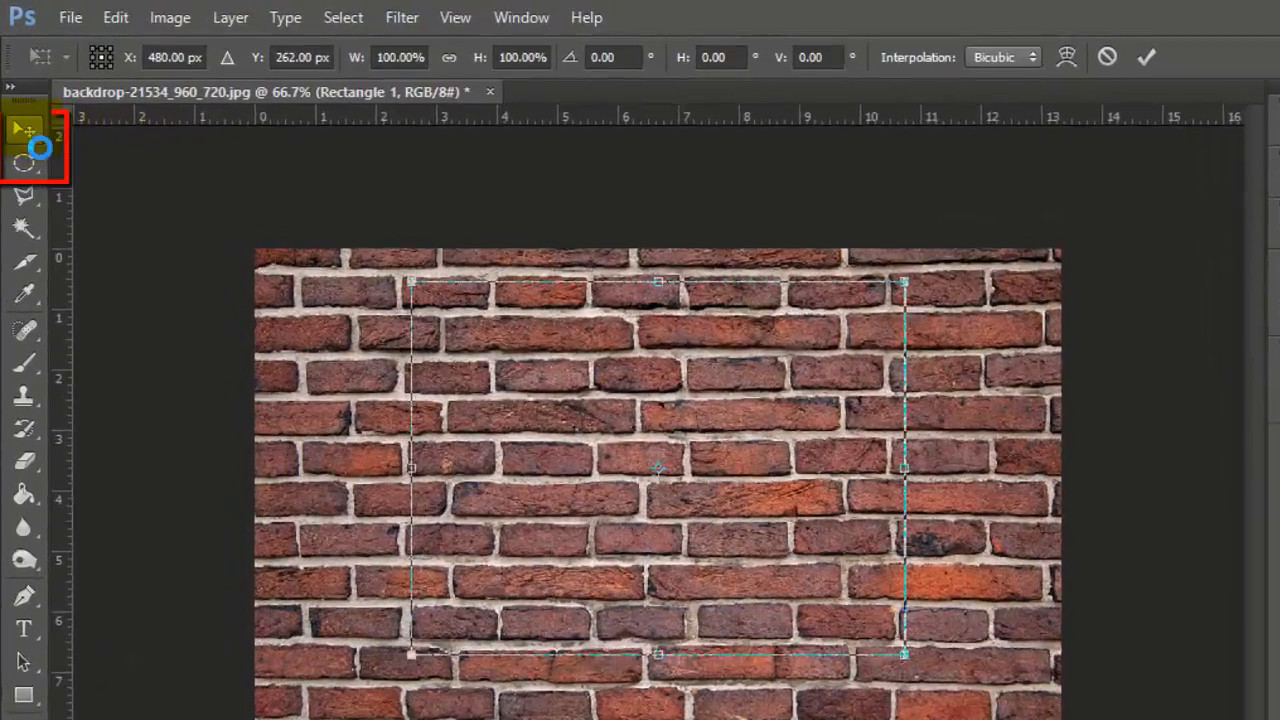
{"action": "left_click", "coordinate": [18, 95]}
{"action": "left_click", "coordinate": [783, 403]}
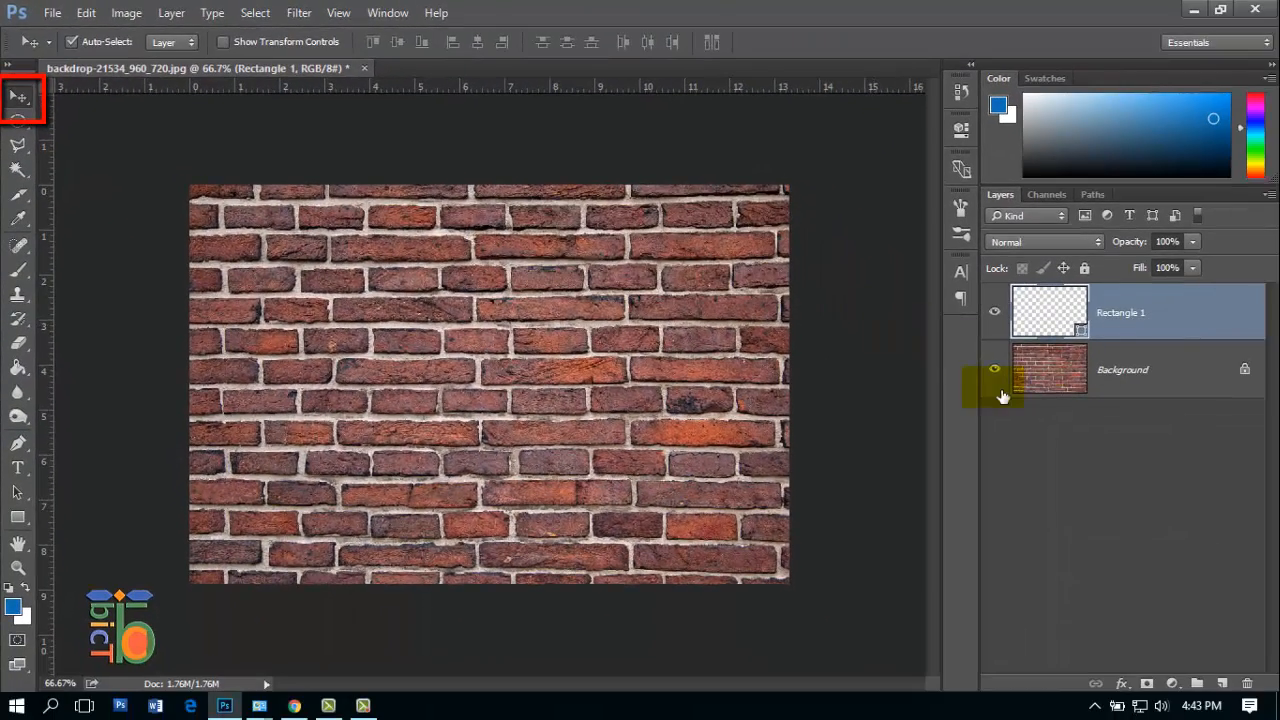
- Convert the rectangle layer to a smart object and open its Blending Options
{"action": "right_click", "coordinate": [1133, 325]}
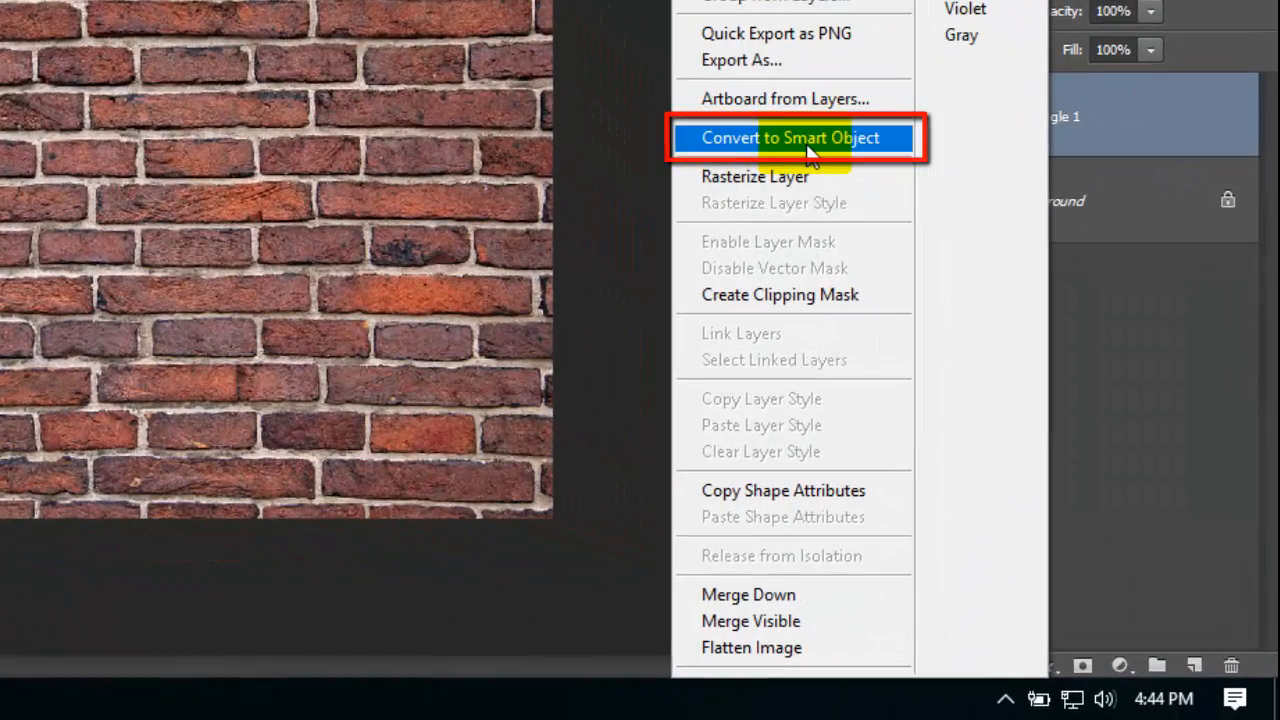
{"action": "left_click", "coordinate": [807, 141]}
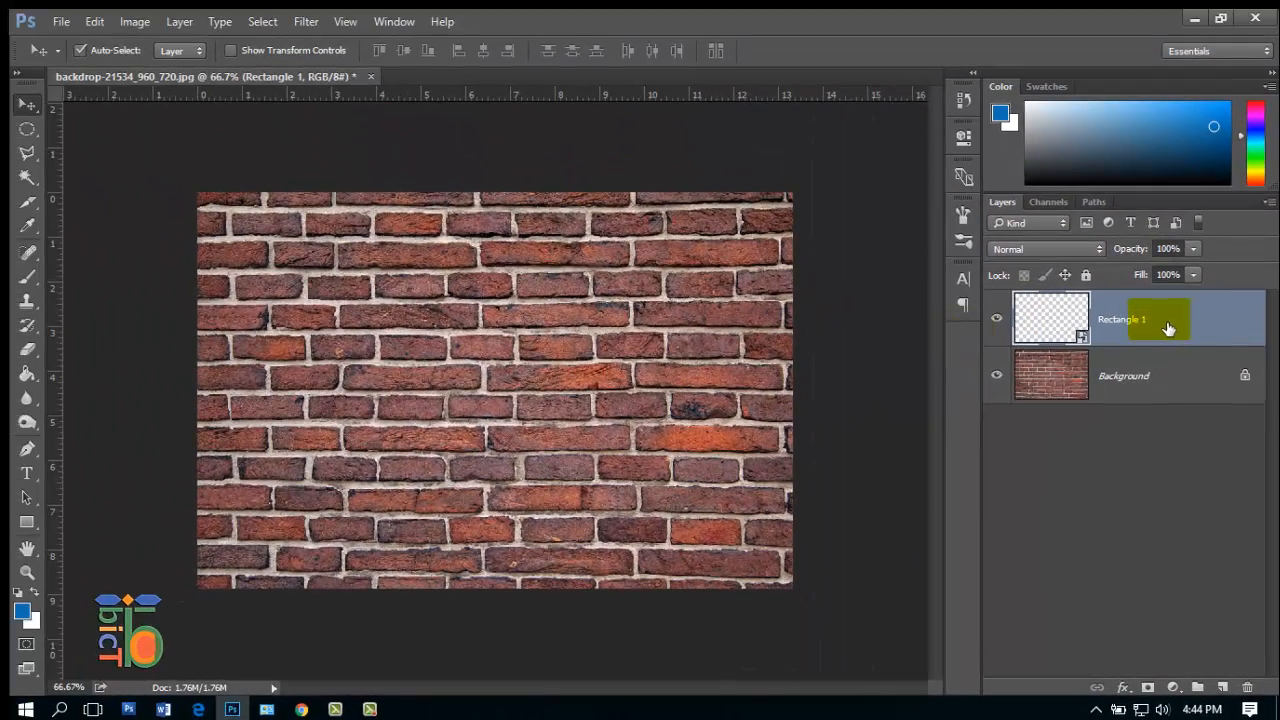
{"action": "right_click", "coordinate": [1166, 328]}
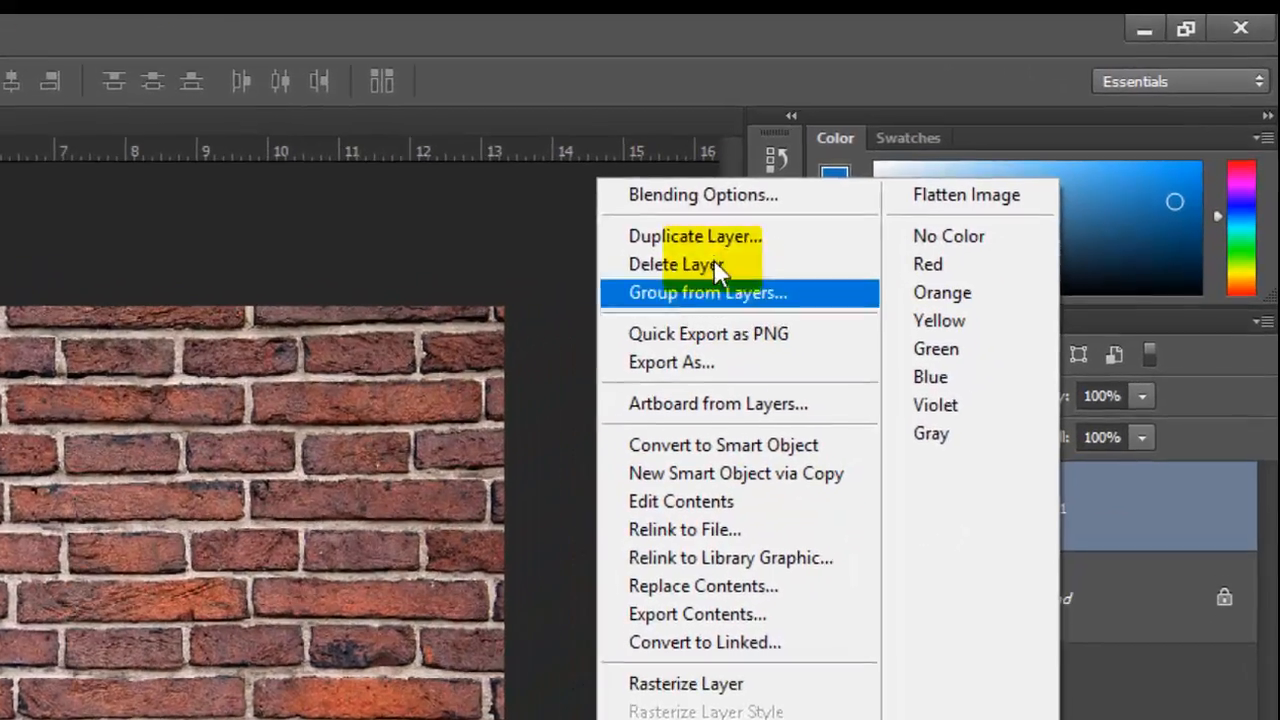
{"action": "left_click", "coordinate": [712, 196]}
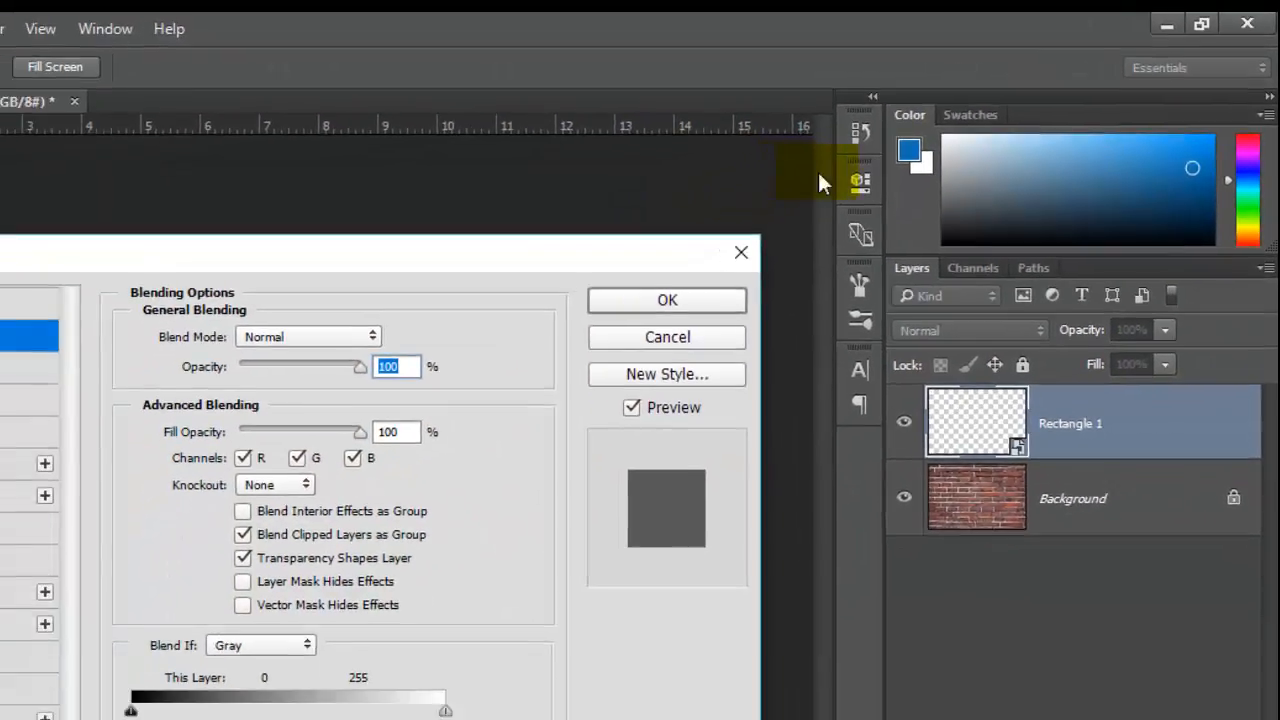
- Enable the Bevel & Emboss and Stroke effects in the rectangle's layer style
{"action": "left_click_drag", "start_coordinate": [474, 217], "coordinate": [770, 162]}
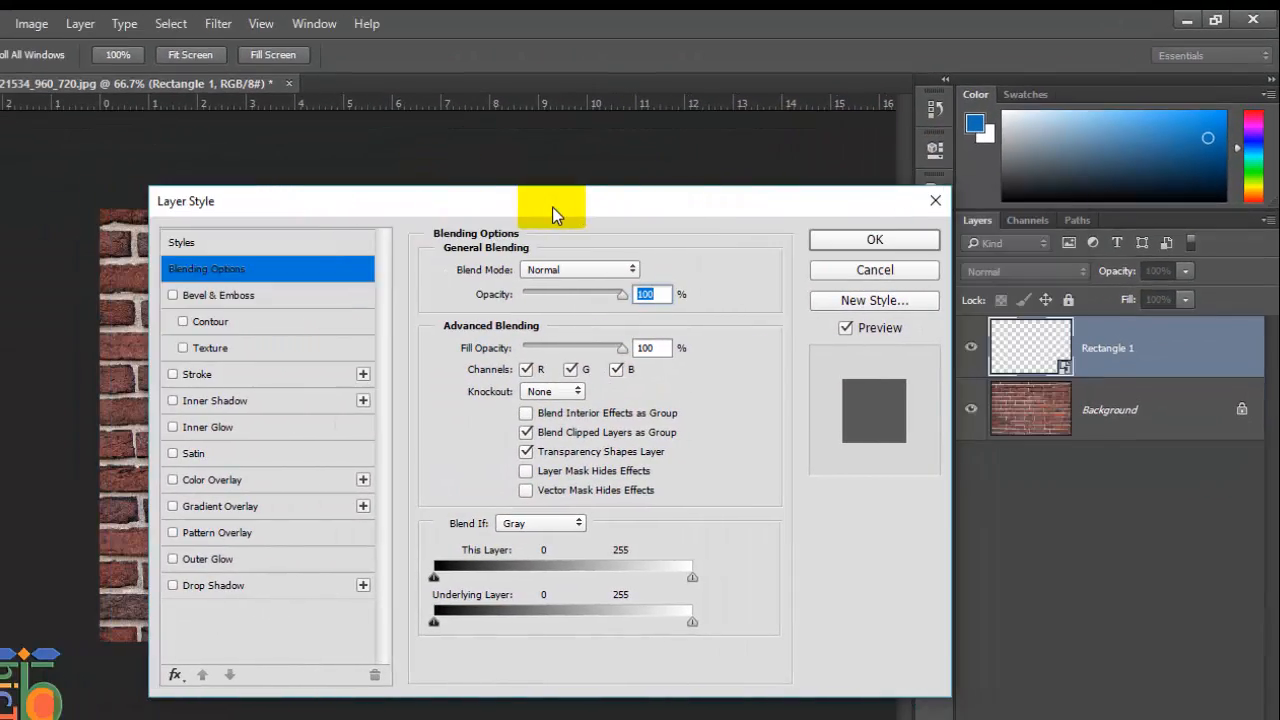
{"action": "left_click", "coordinate": [237, 302]}
{"action": "left_click", "coordinate": [500, 340]}
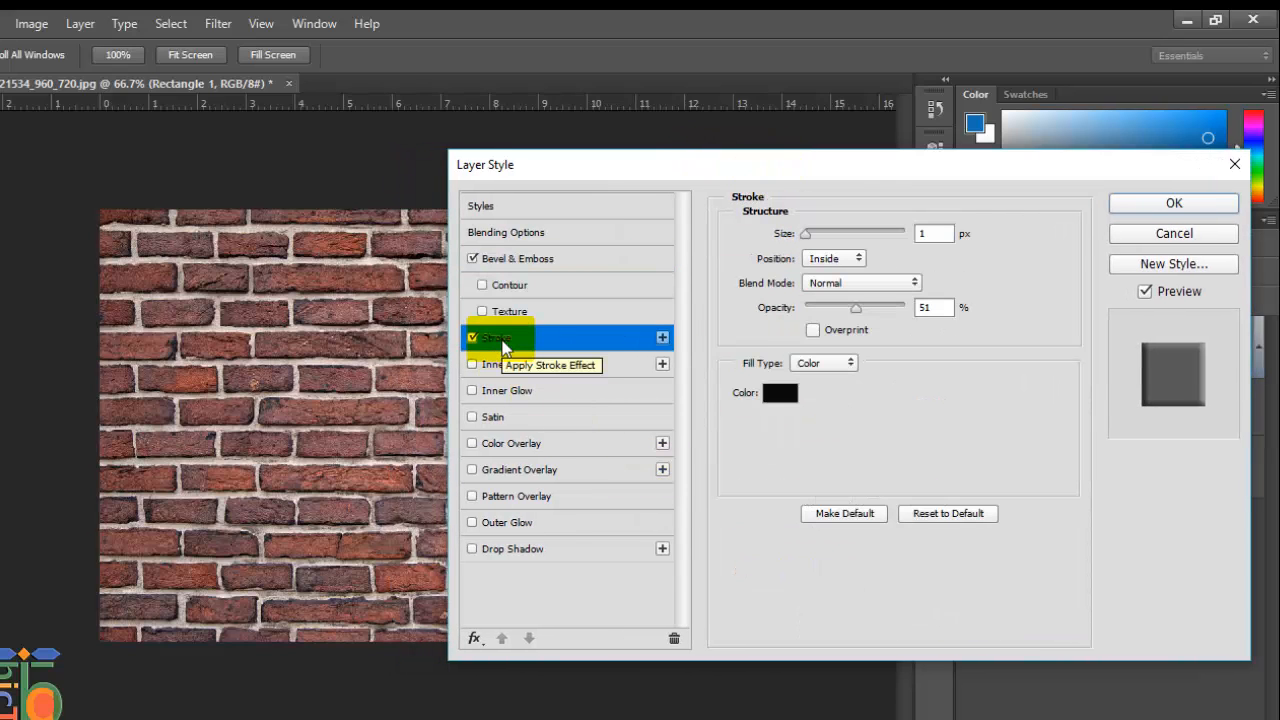
- Enable the Drop Shadow effect and set the Bevel & Emboss style to Outer Bevel
{"action": "left_click", "coordinate": [515, 549]}
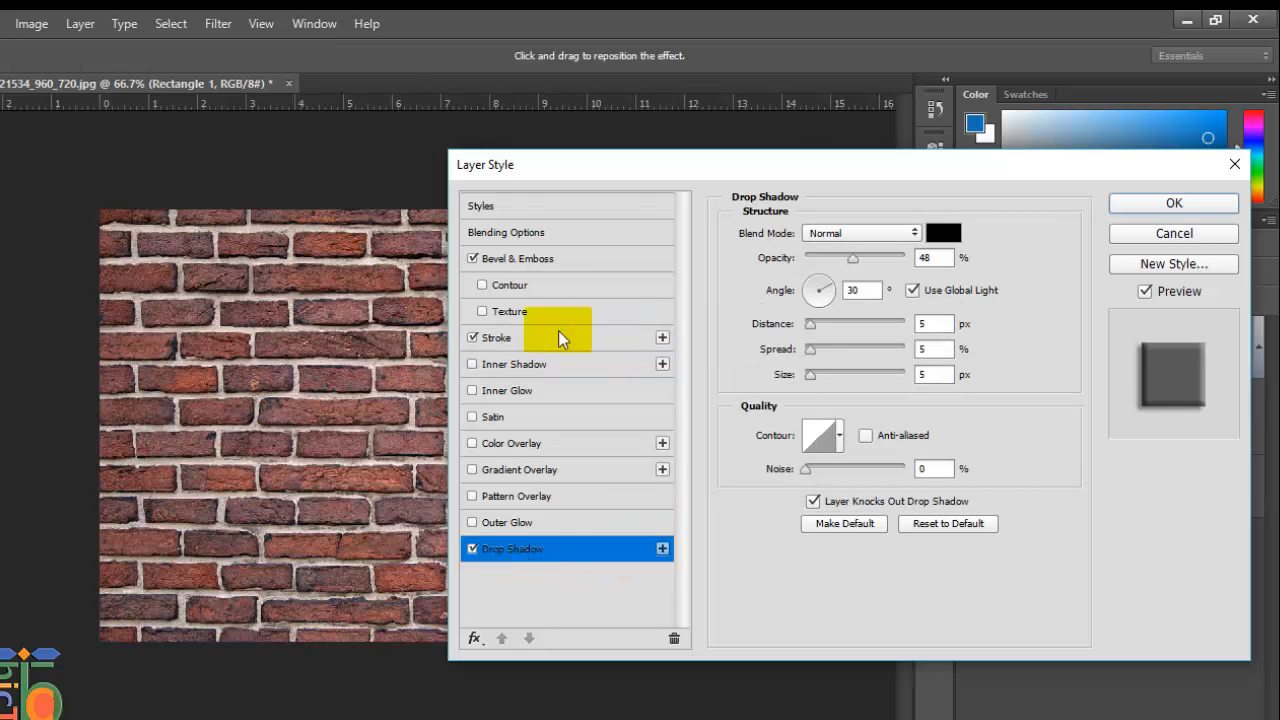
{"action": "left_click", "coordinate": [554, 252]}
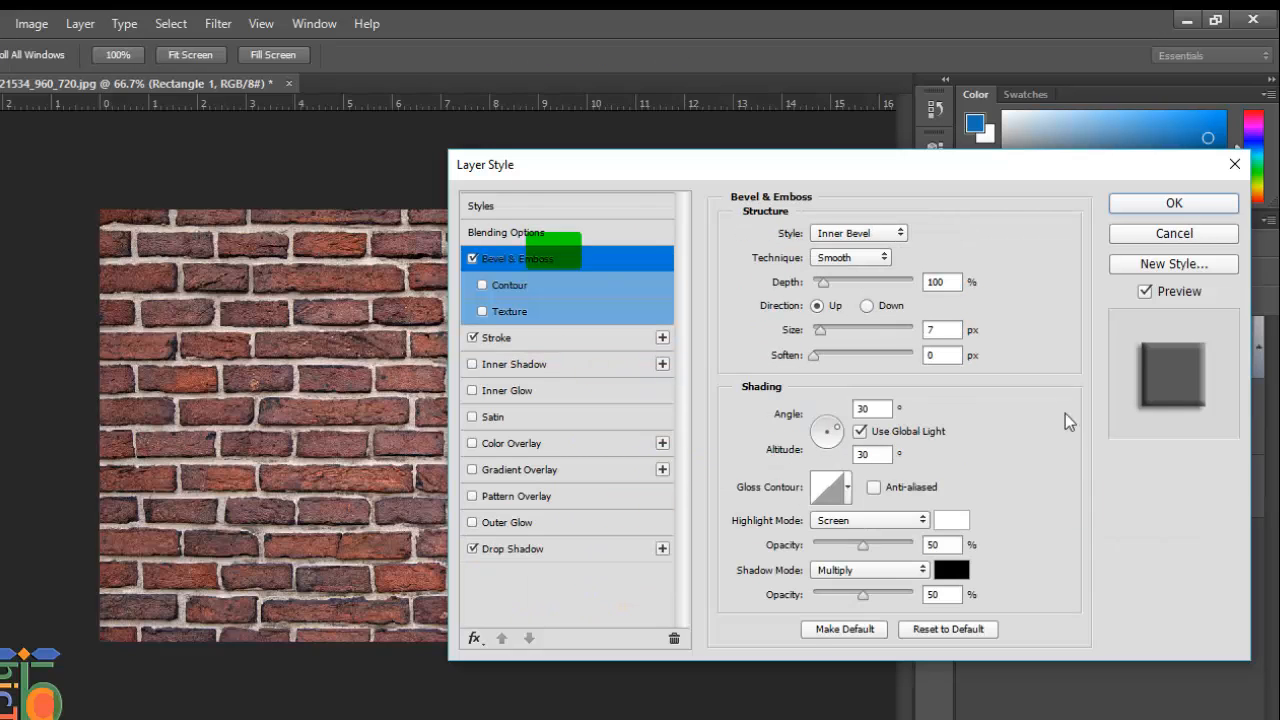
{"action": "left_click", "coordinate": [876, 233]}
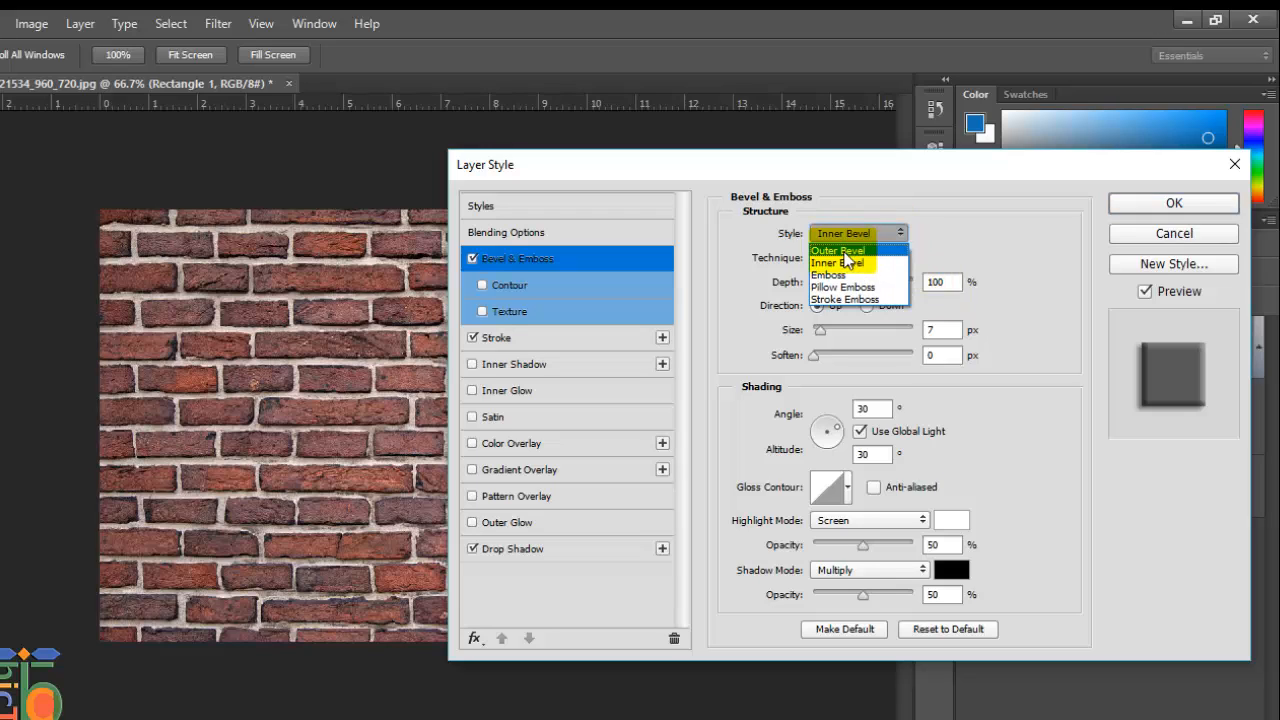
{"action": "left_click", "coordinate": [843, 251]}
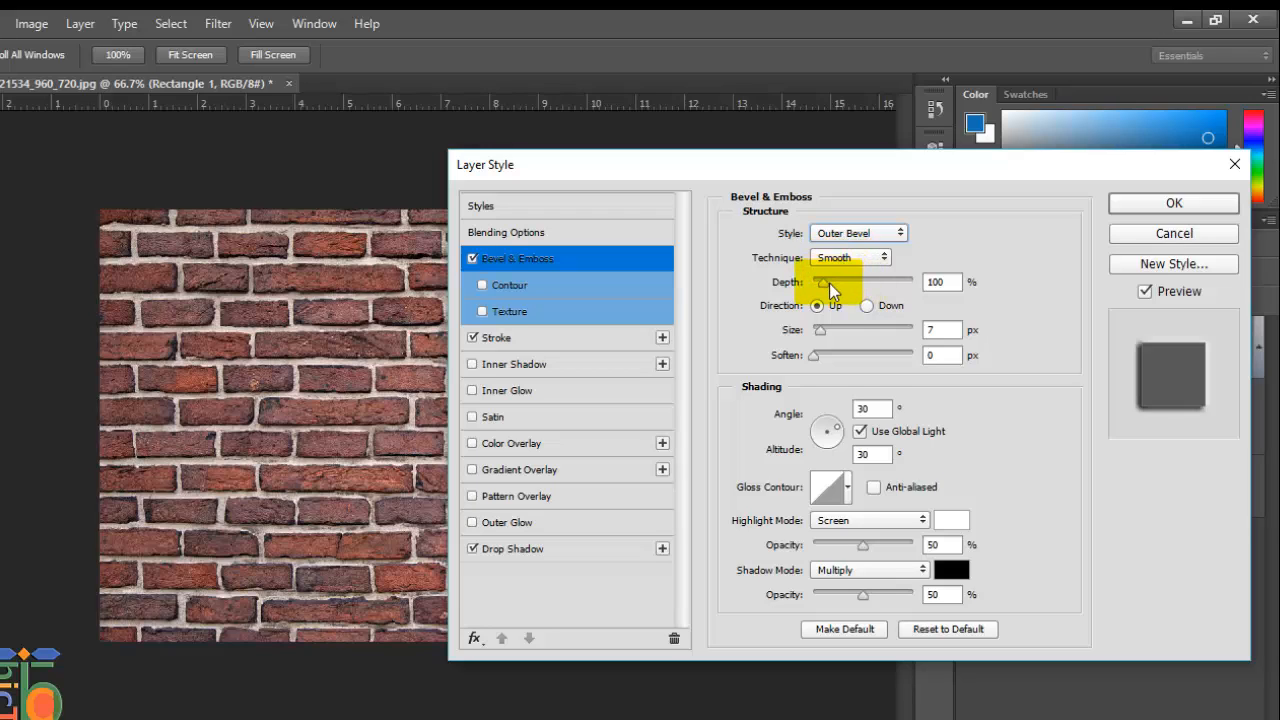
- Set the Bevel & Emboss size to 20 px and soften to 4 px
{"action": "double_click", "coordinate": [932, 330]}
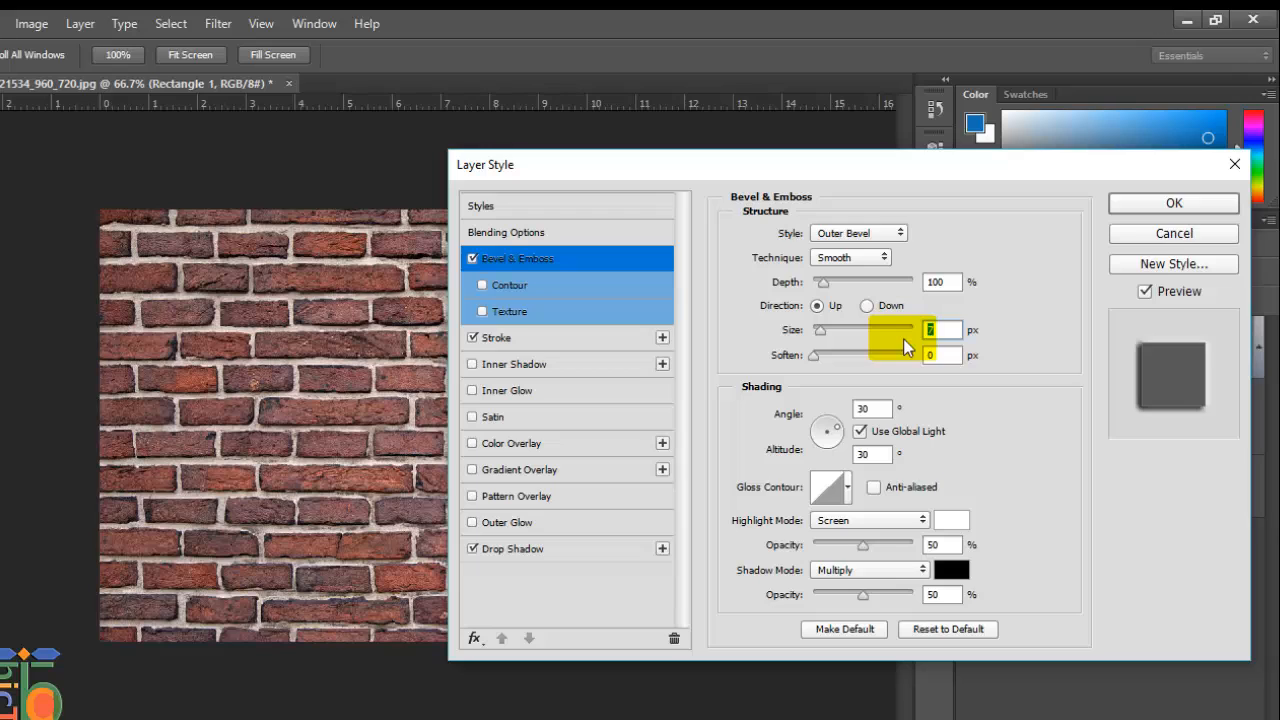
{"action": "type", "text": "10"}
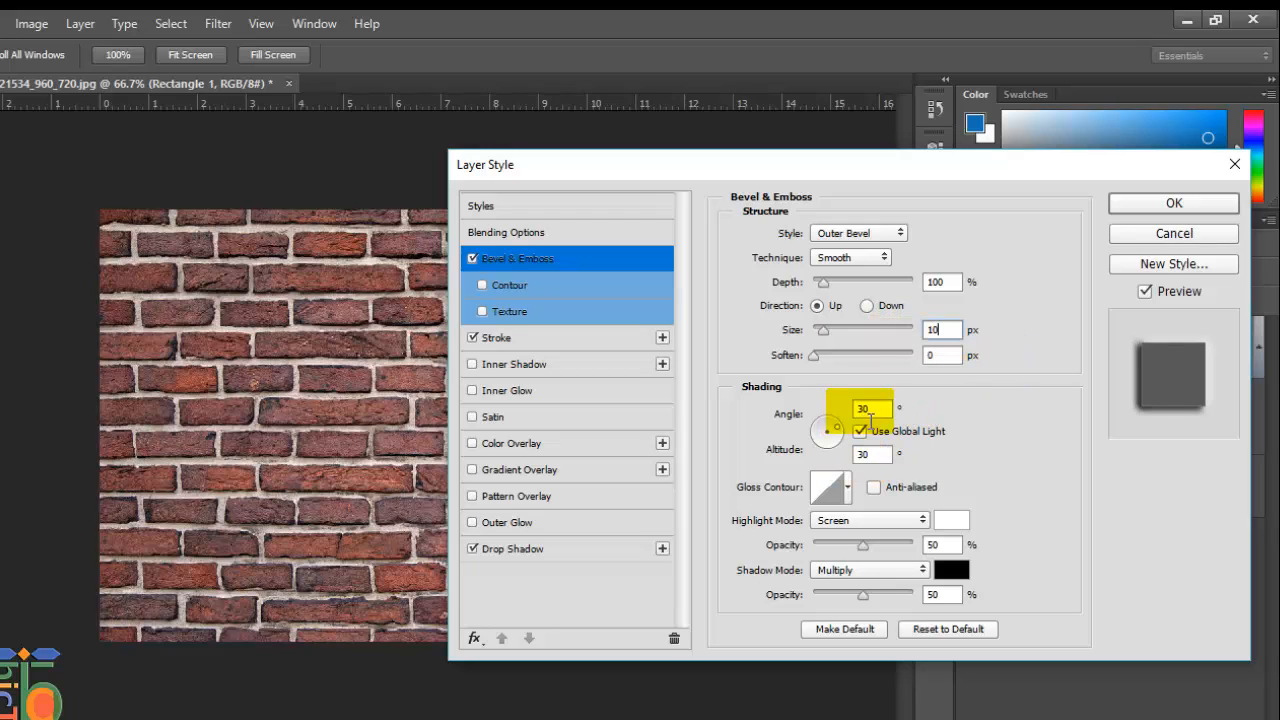
{"action": "left_click_drag", "start_coordinate": [823, 331], "coordinate": [829, 340]}
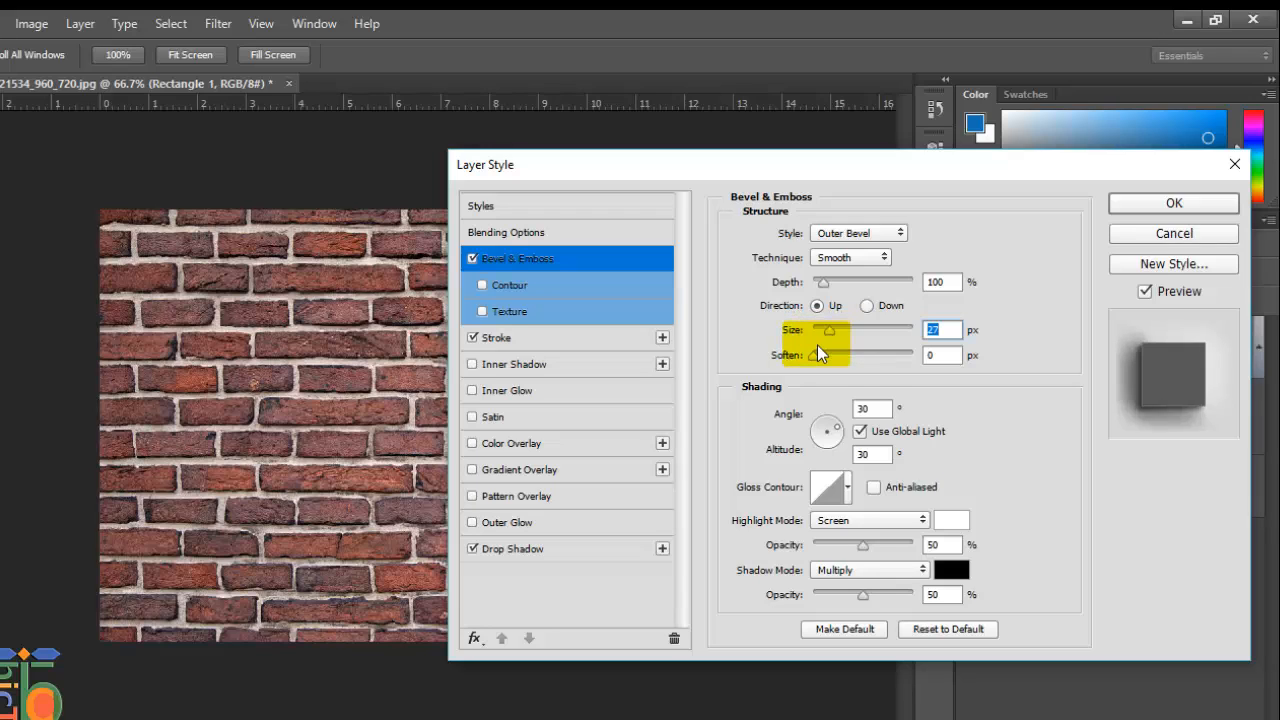
{"action": "type", "text": "20"}
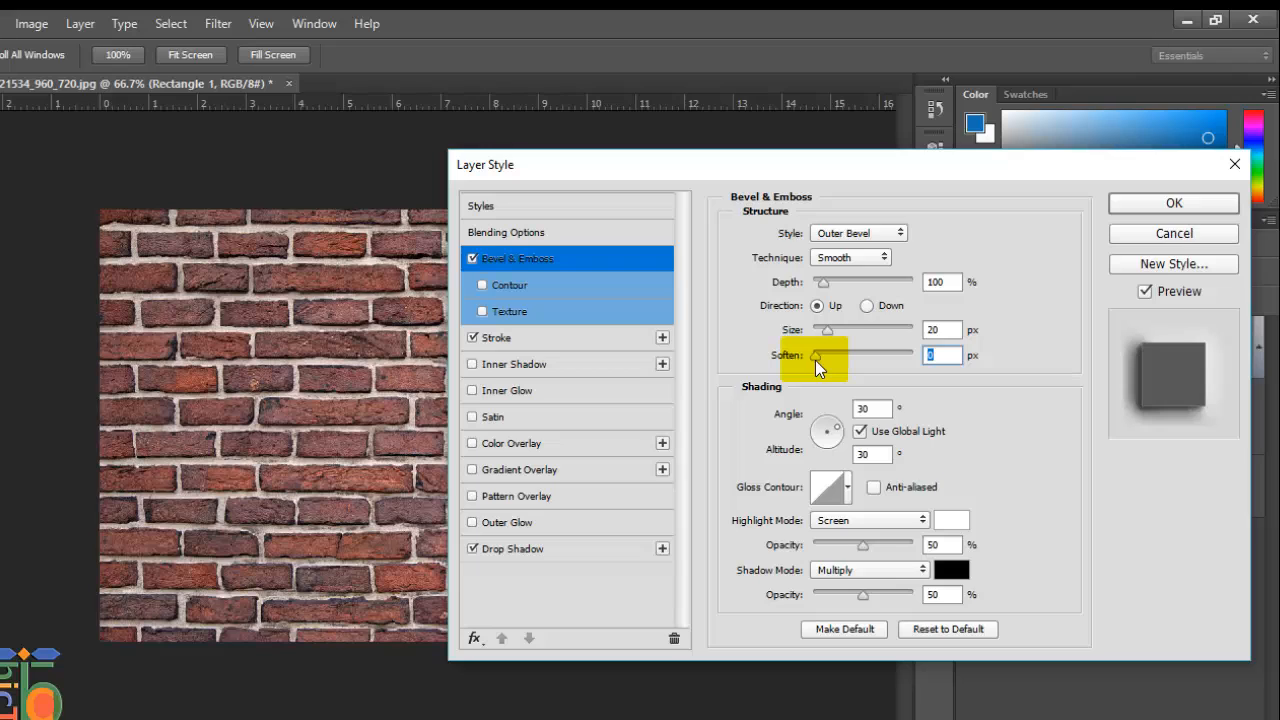
{"action": "type", "text": "4"}
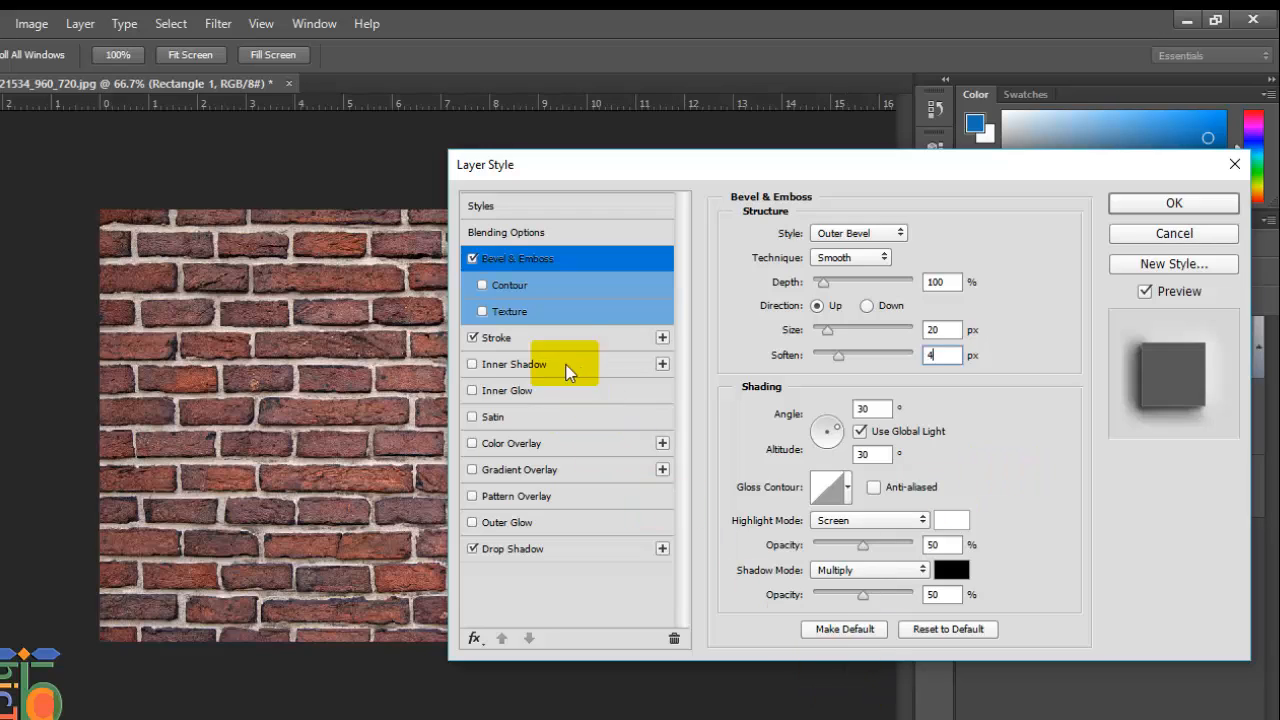
- Set the Stroke effect's size to 2 px and its color to near-white #faf8f8
{"action": "left_click", "coordinate": [540, 337]}
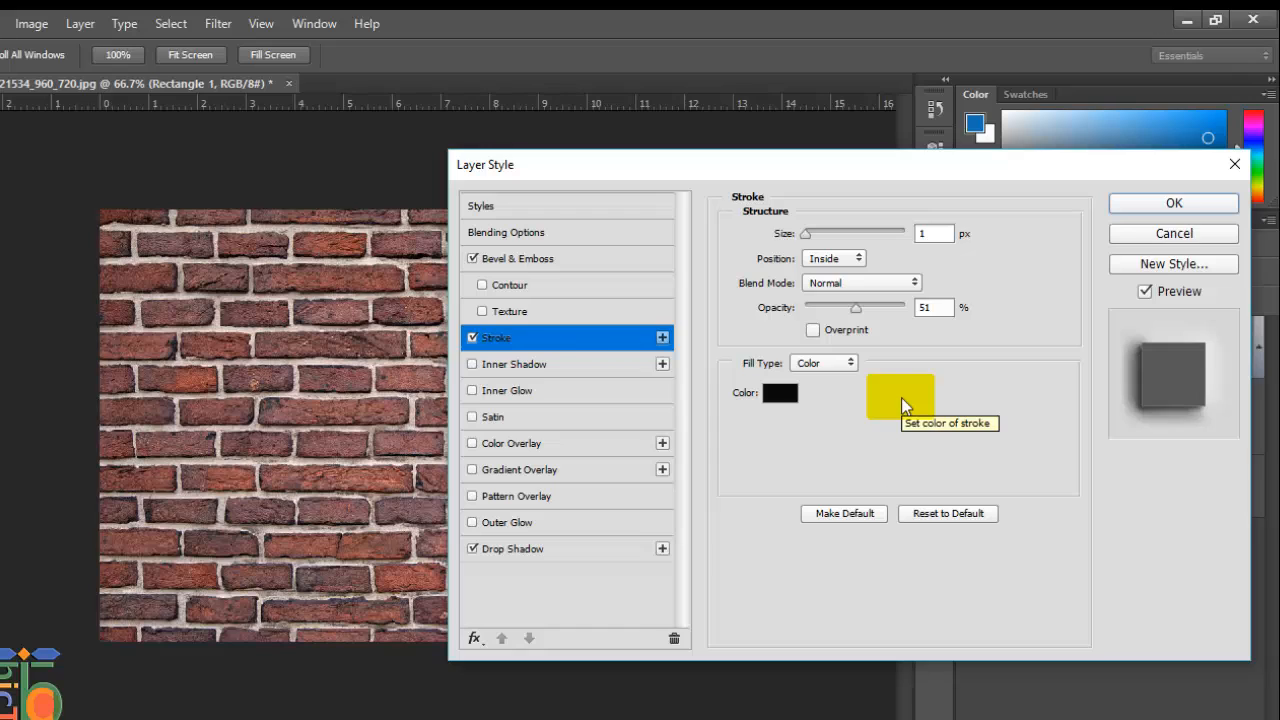
{"action": "double_click", "coordinate": [930, 234]}
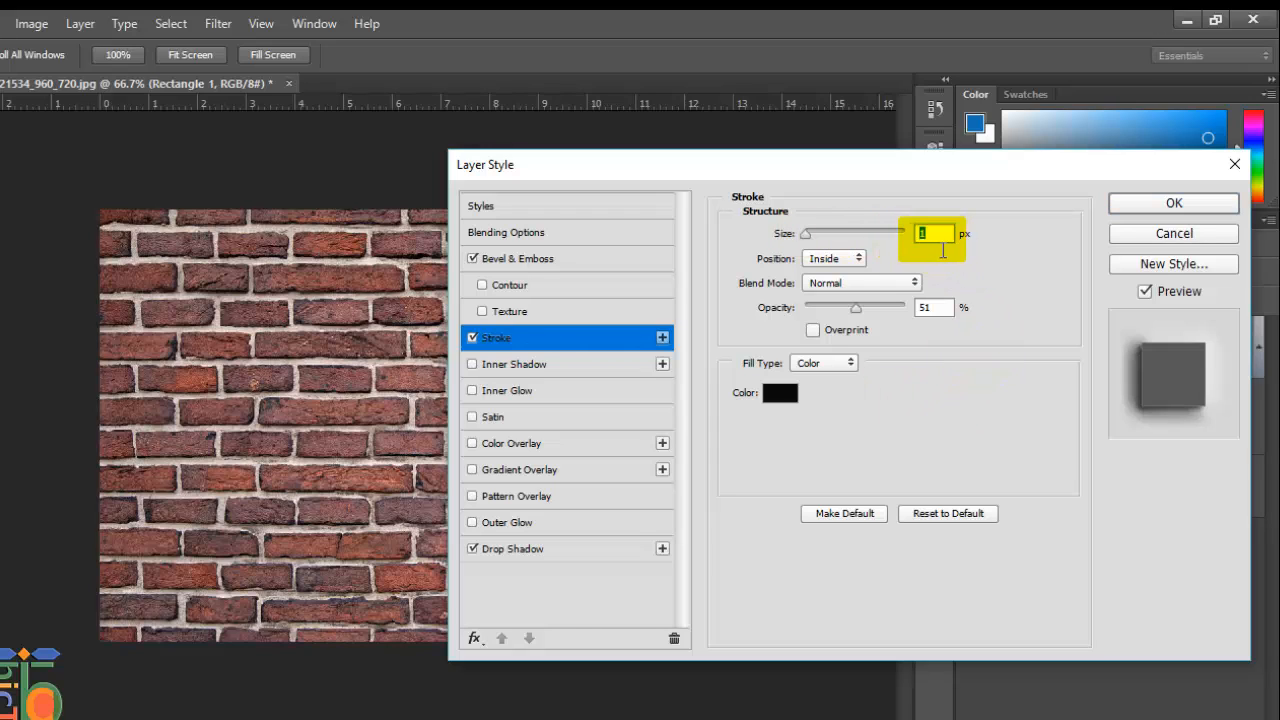
{"action": "type", "text": "2"}
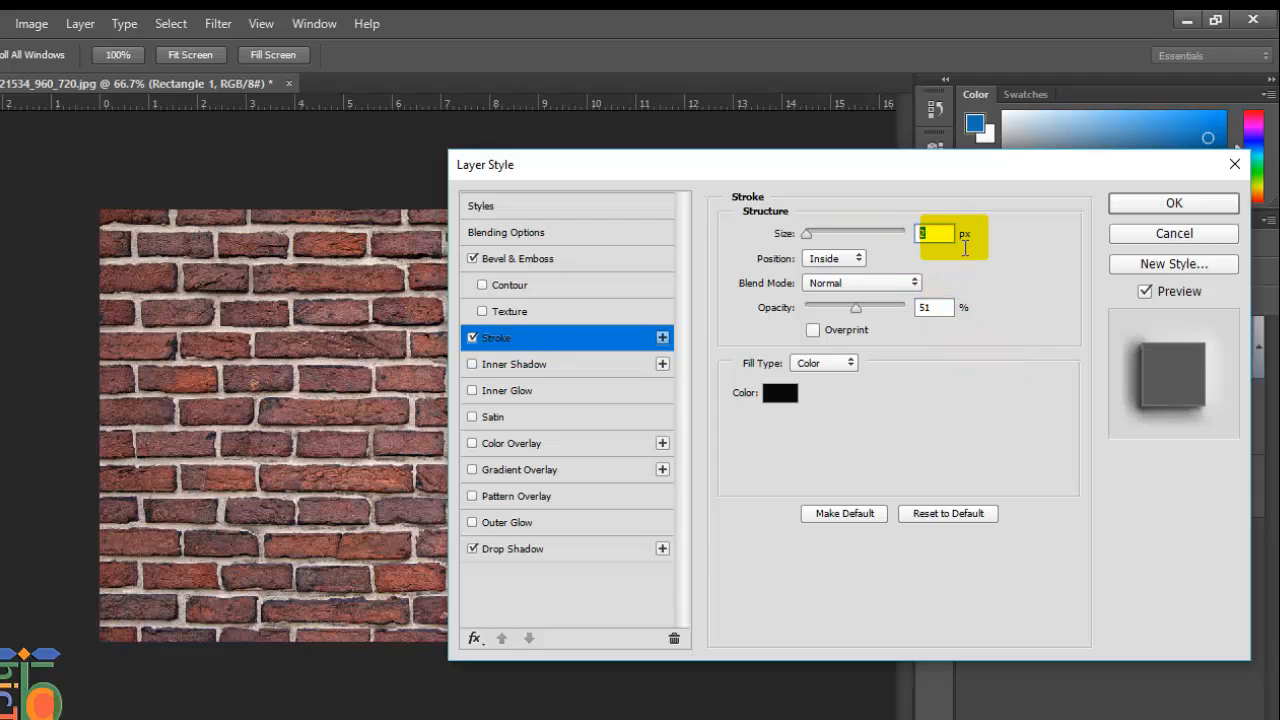
{"action": "left_click", "coordinate": [965, 250]}
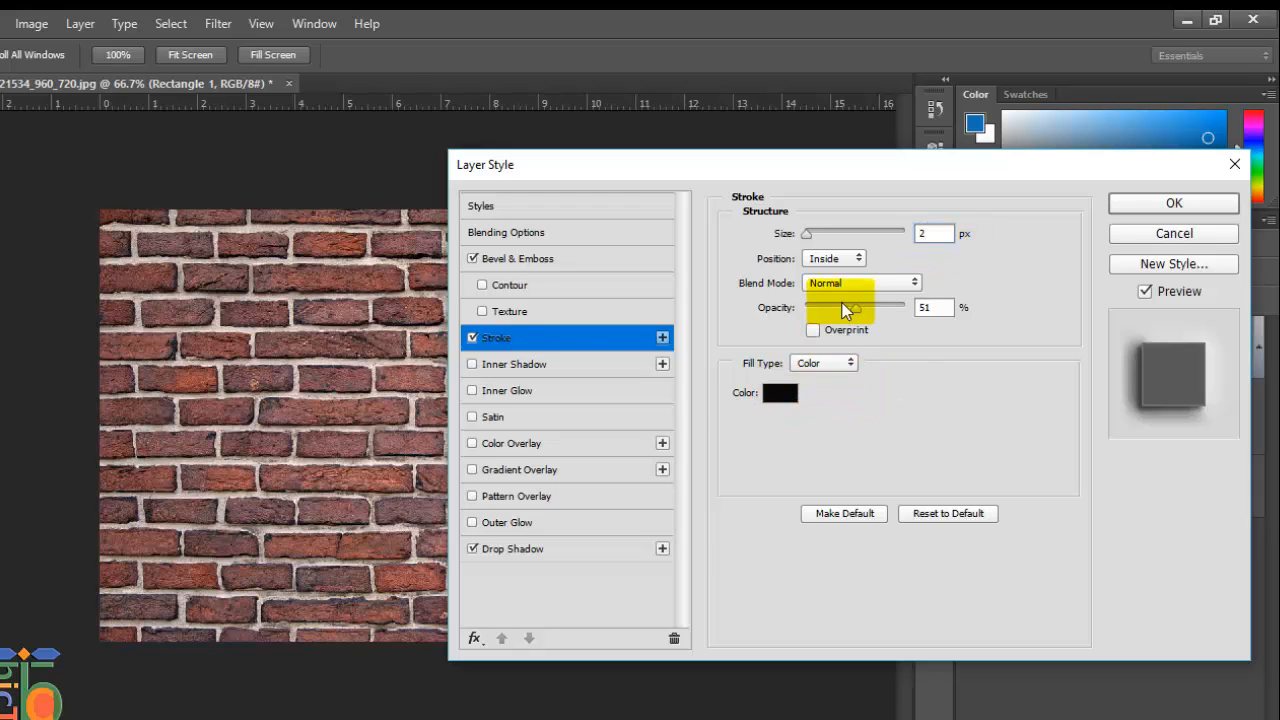
{"action": "left_click", "coordinate": [781, 395]}
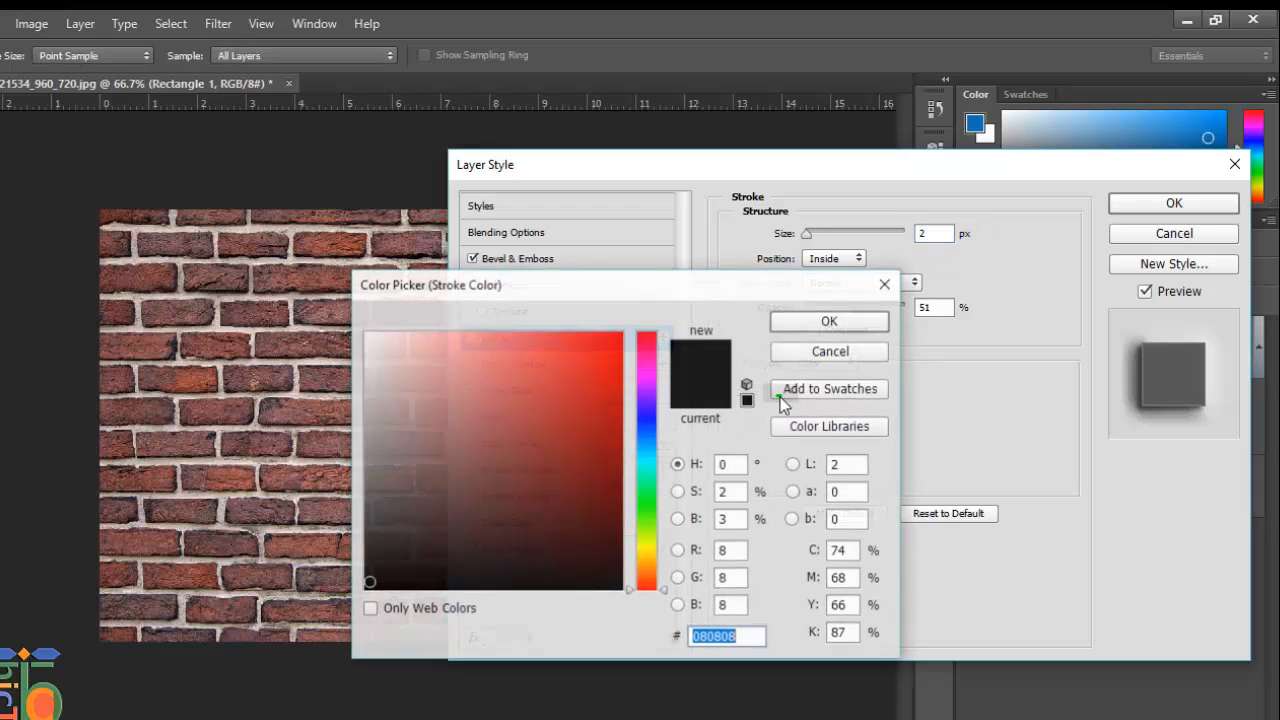
{"action": "left_click", "coordinate": [367, 337]}
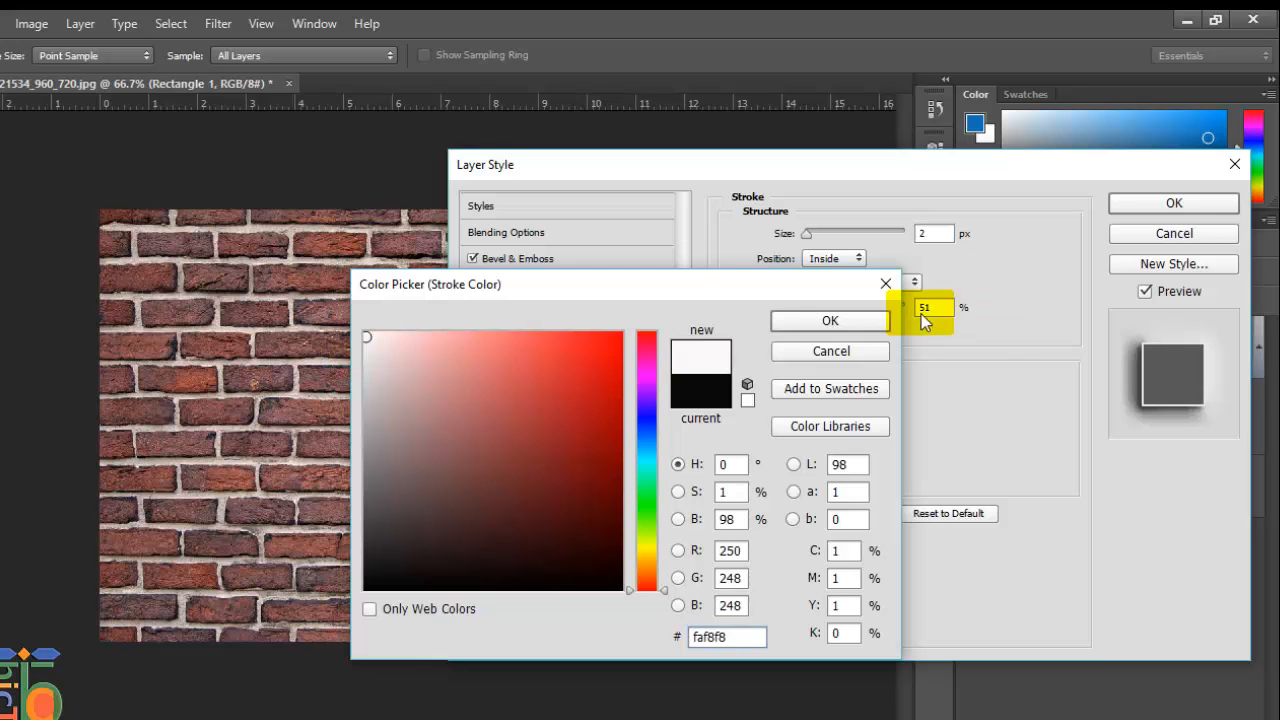
{"action": "left_click", "coordinate": [848, 317]}
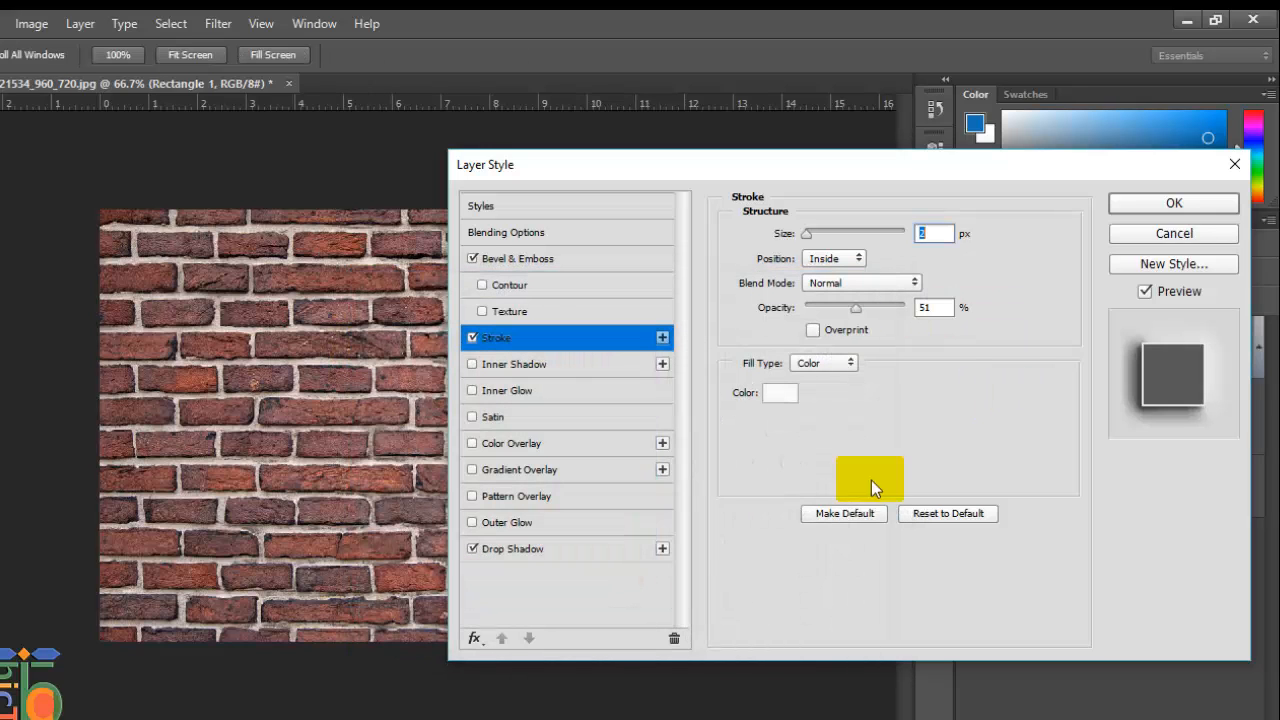
- Set the Drop Shadow distance to 10 px, spread to 10% and size to 10 px, and apply the layer style
{"action": "left_click", "coordinate": [535, 545]}
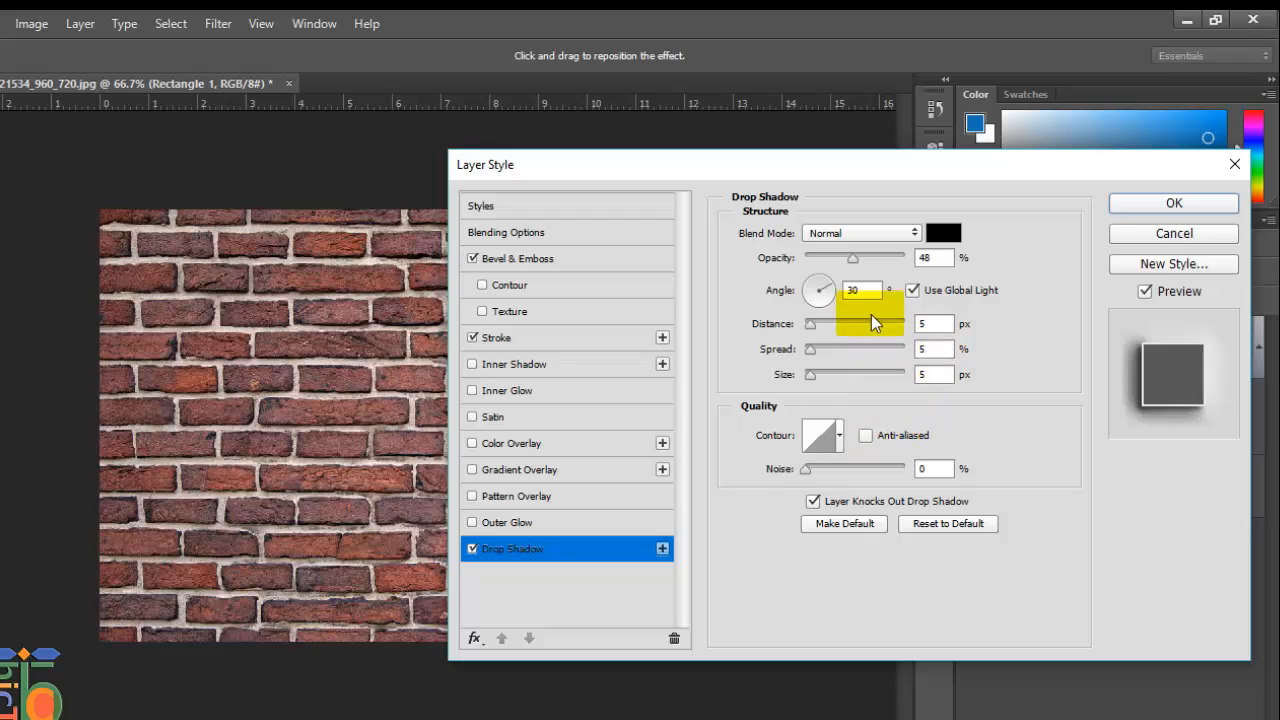
{"action": "double_click", "coordinate": [921, 323]}
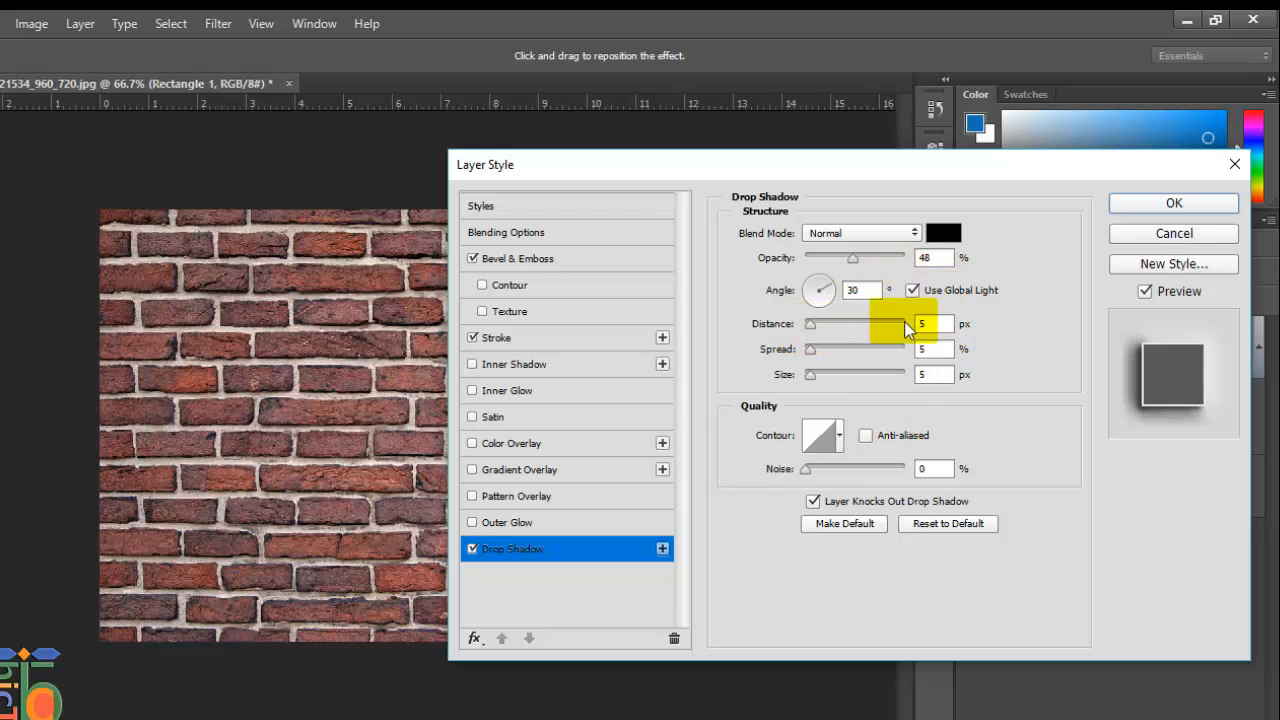
{"action": "type", "text": "3"}
{"action": "type", "text": "10"}
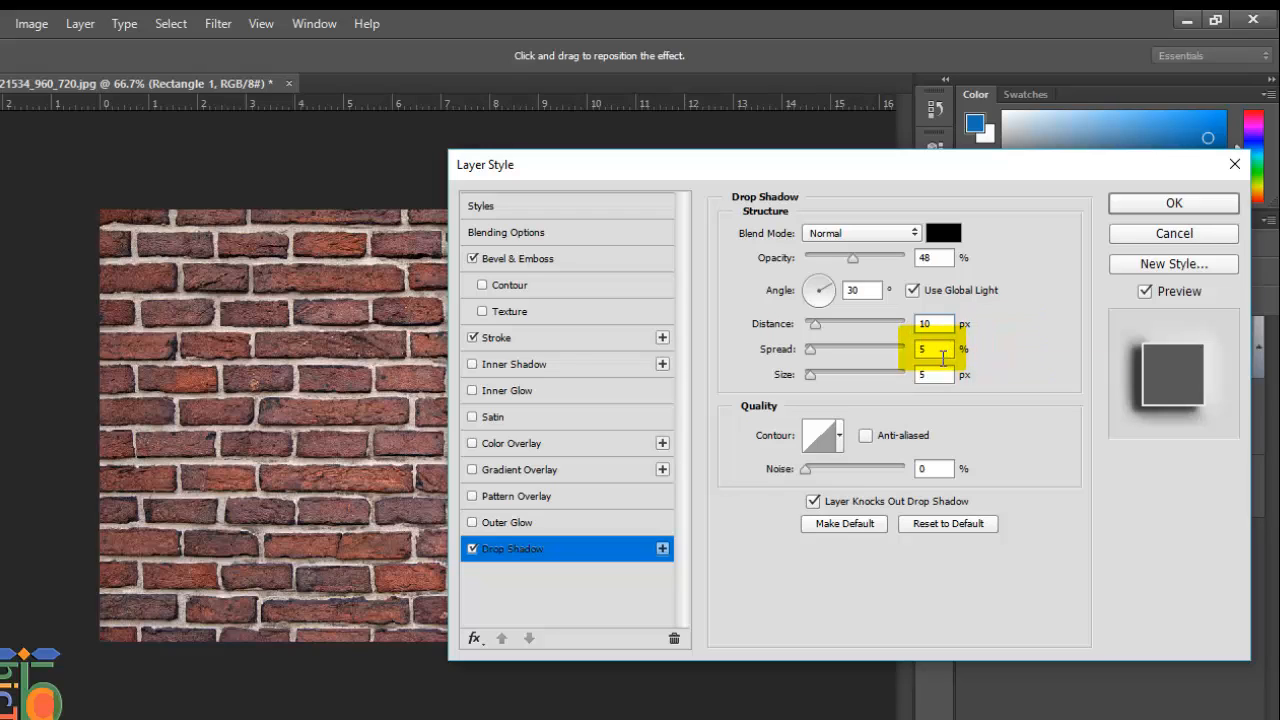
{"action": "double_click", "coordinate": [940, 349]}
{"action": "type", "text": "10"}
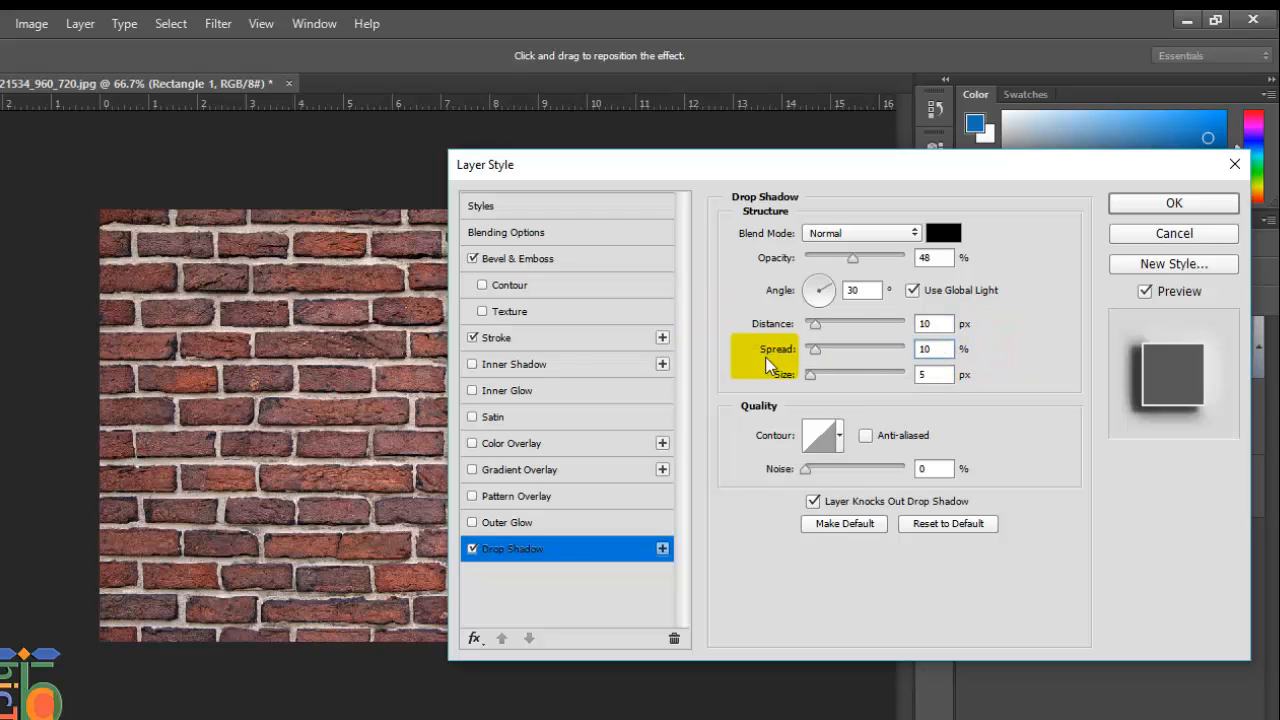
{"action": "double_click", "coordinate": [925, 374]}
{"action": "type", "text": "10"}
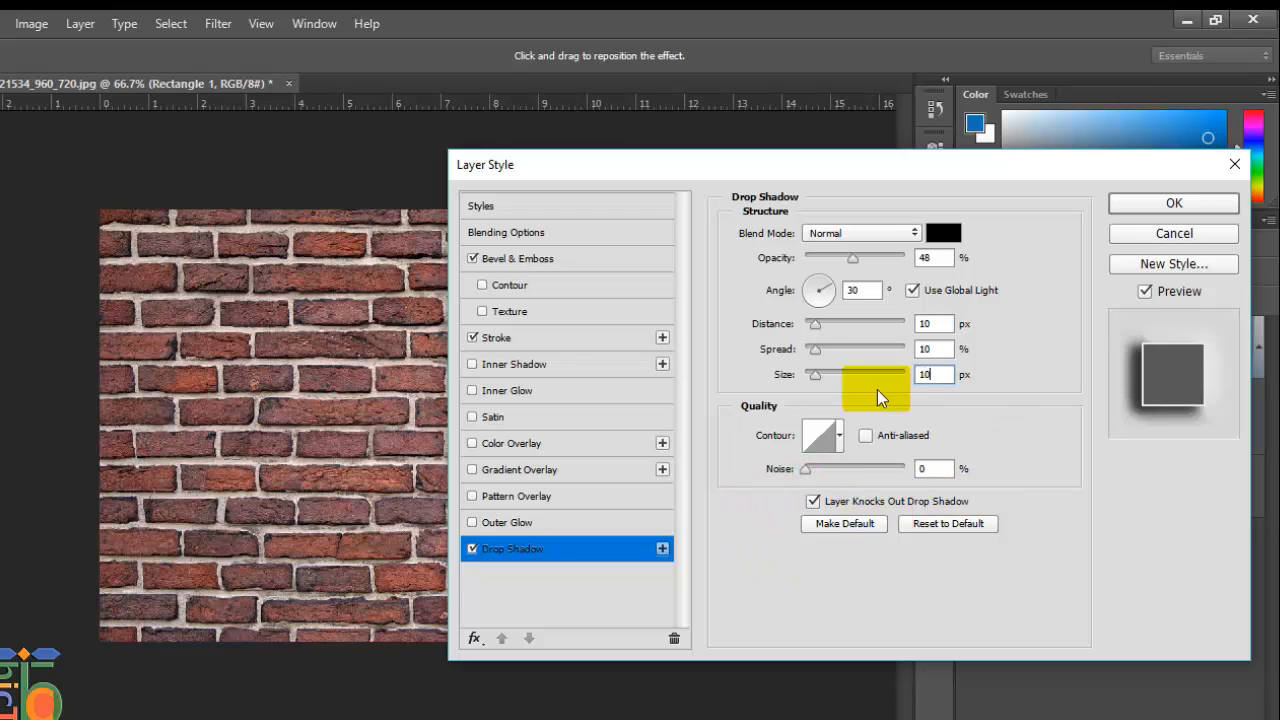
{"action": "left_click_drag", "start_coordinate": [897, 176], "coordinate": [656, 195]}
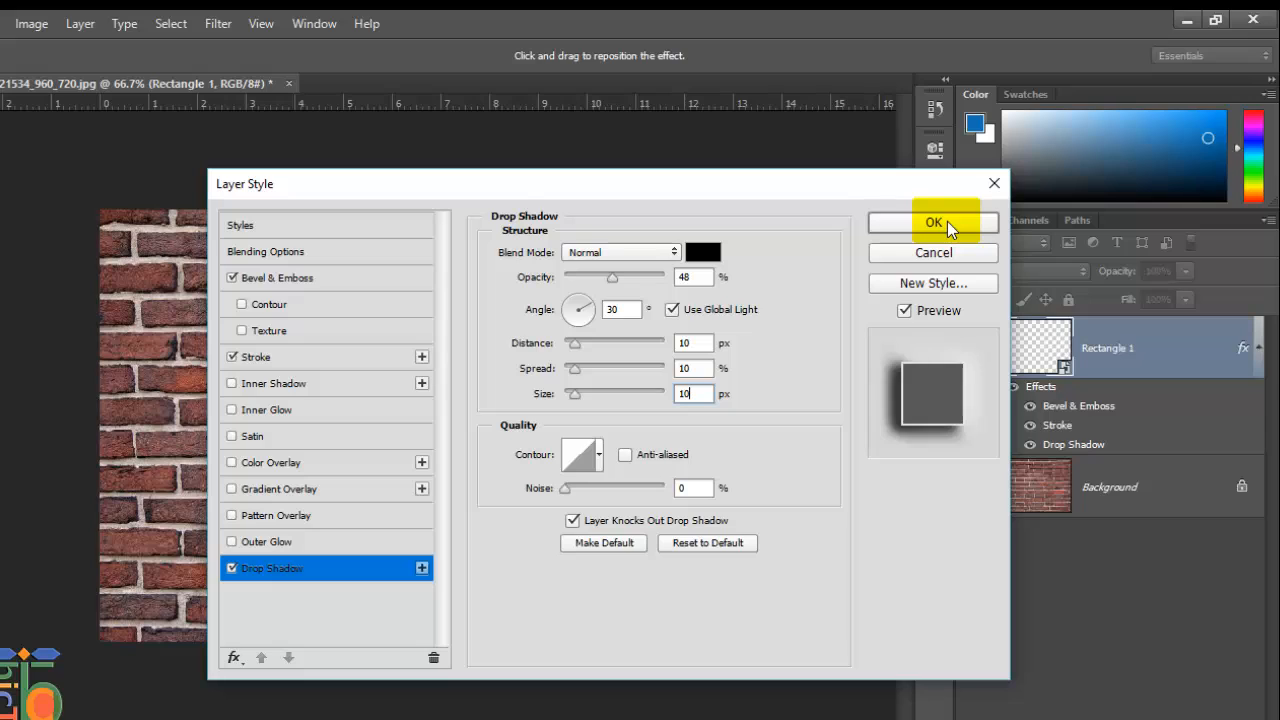
{"action": "left_click", "coordinate": [947, 222]}
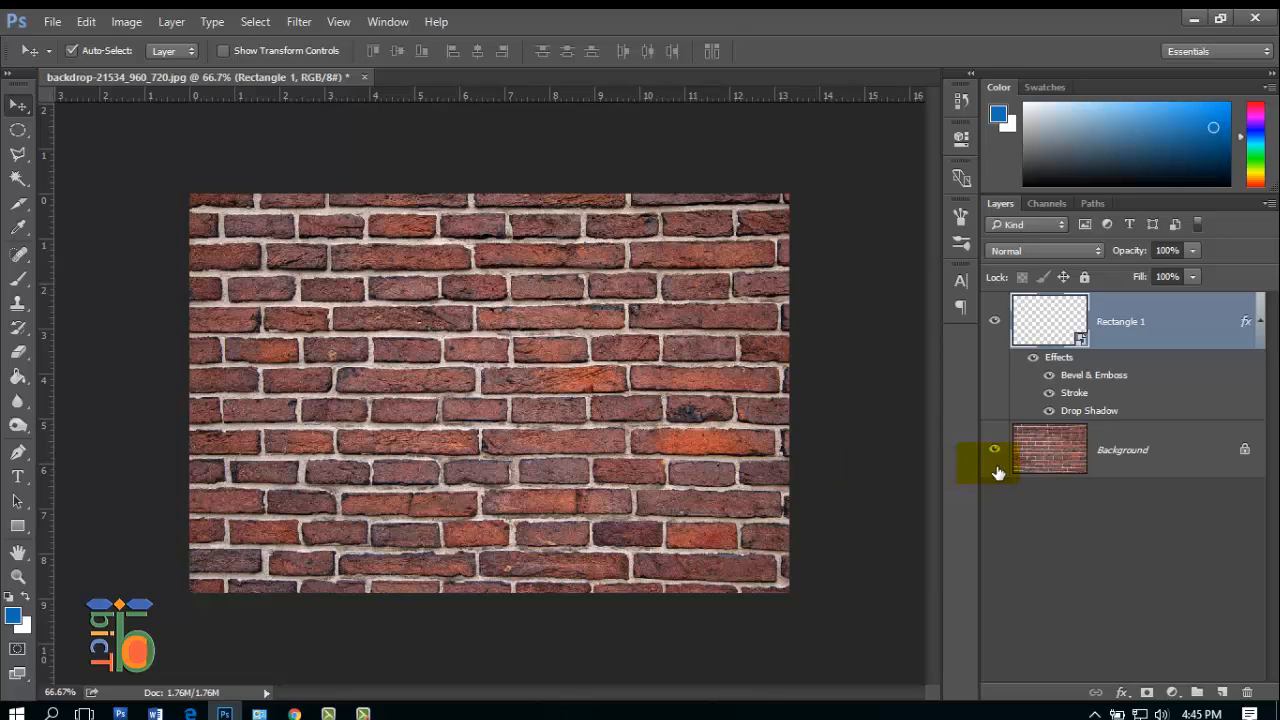
- Float the brick wall document in its own window and open backdrop-21534_960_720 - Copy.jpg from the logo folder
{"action": "left_click_drag", "start_coordinate": [246, 141], "coordinate": [282, 174]}
{"action": "key", "text": "ctrl+o"}
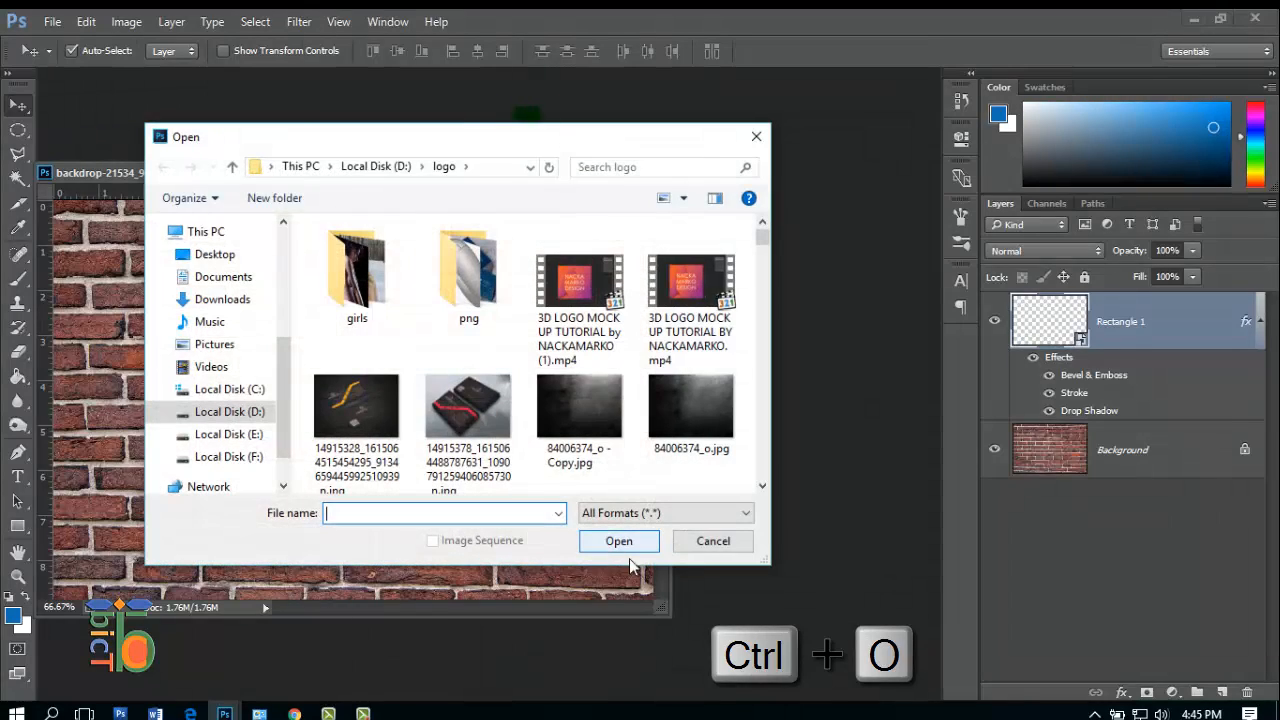
{"action": "left_click", "coordinate": [761, 487]}
{"action": "left_click", "coordinate": [762, 487]}
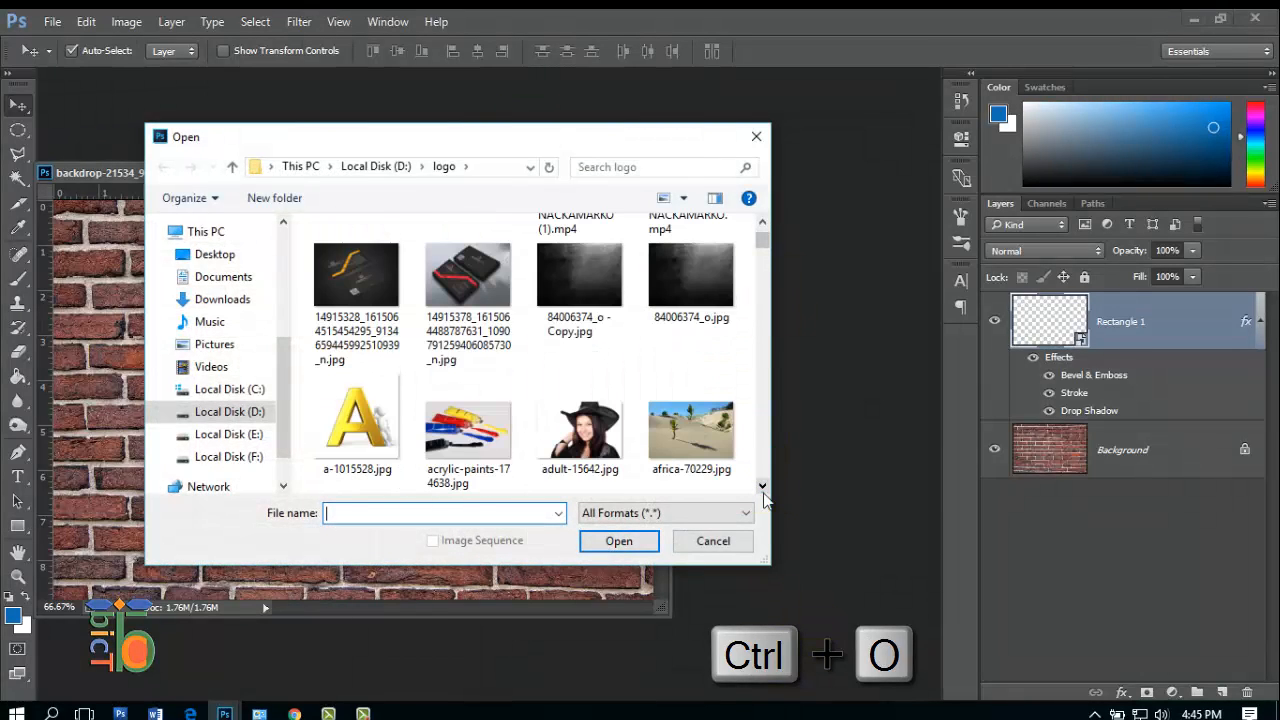
{"action": "left_click", "coordinate": [762, 487]}
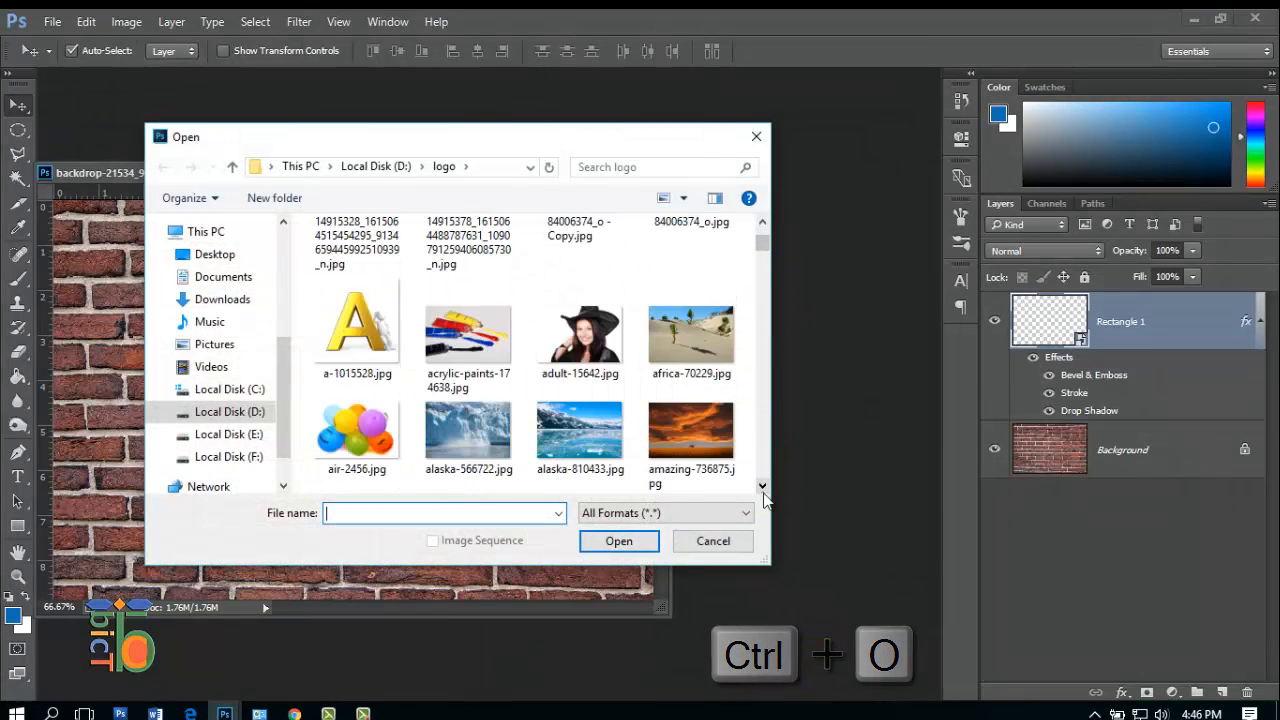
{"action": "left_click", "coordinate": [762, 487]}
{"action": "left_click", "coordinate": [762, 487]}
{"action": "left_click", "coordinate": [762, 487]}
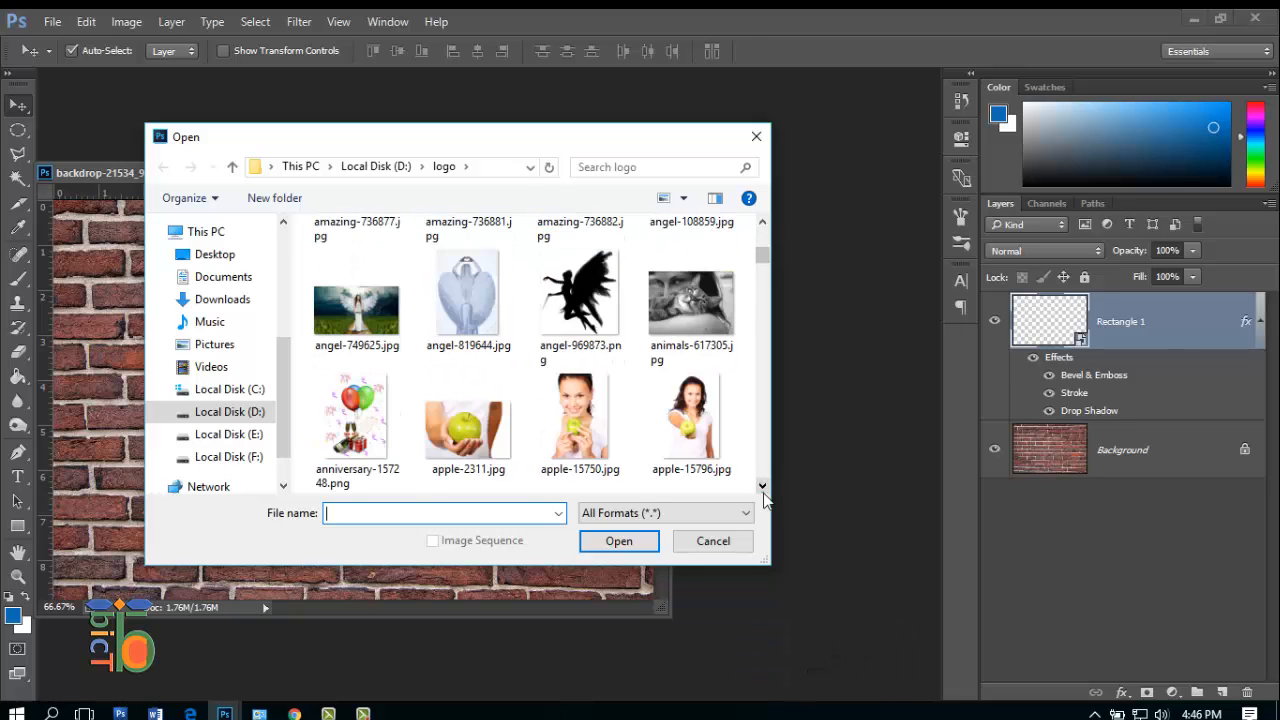
{"action": "left_click", "coordinate": [762, 487]}
{"action": "left_click", "coordinate": [762, 487]}
{"action": "left_click", "coordinate": [762, 487]}
{"action": "left_click", "coordinate": [762, 487]}
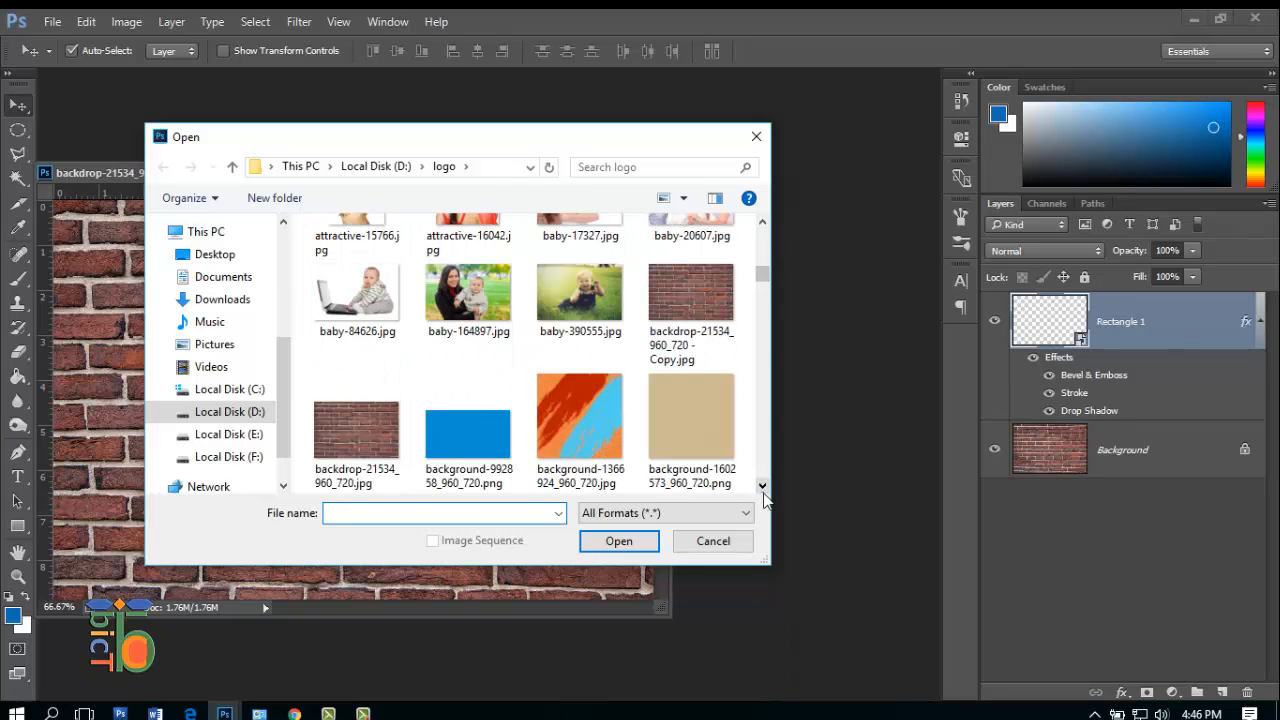
{"action": "left_click", "coordinate": [691, 298]}
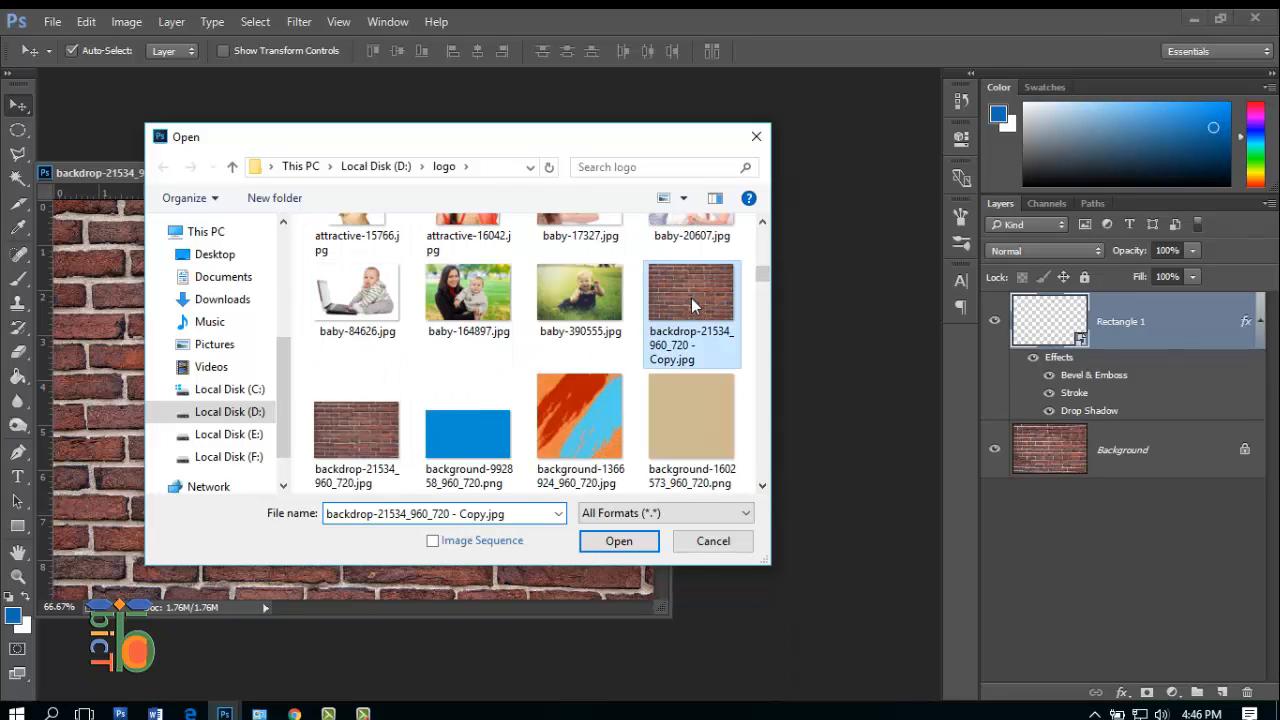
{"action": "left_click", "coordinate": [623, 541]}
- Float the copy image's window, arrange it below the original brick wall window and make the original document active
{"action": "left_click_drag", "start_coordinate": [470, 194], "coordinate": [549, 503]}
{"action": "left_click_drag", "start_coordinate": [399, 172], "coordinate": [485, 124]}
{"action": "left_click", "coordinate": [844, 490]}
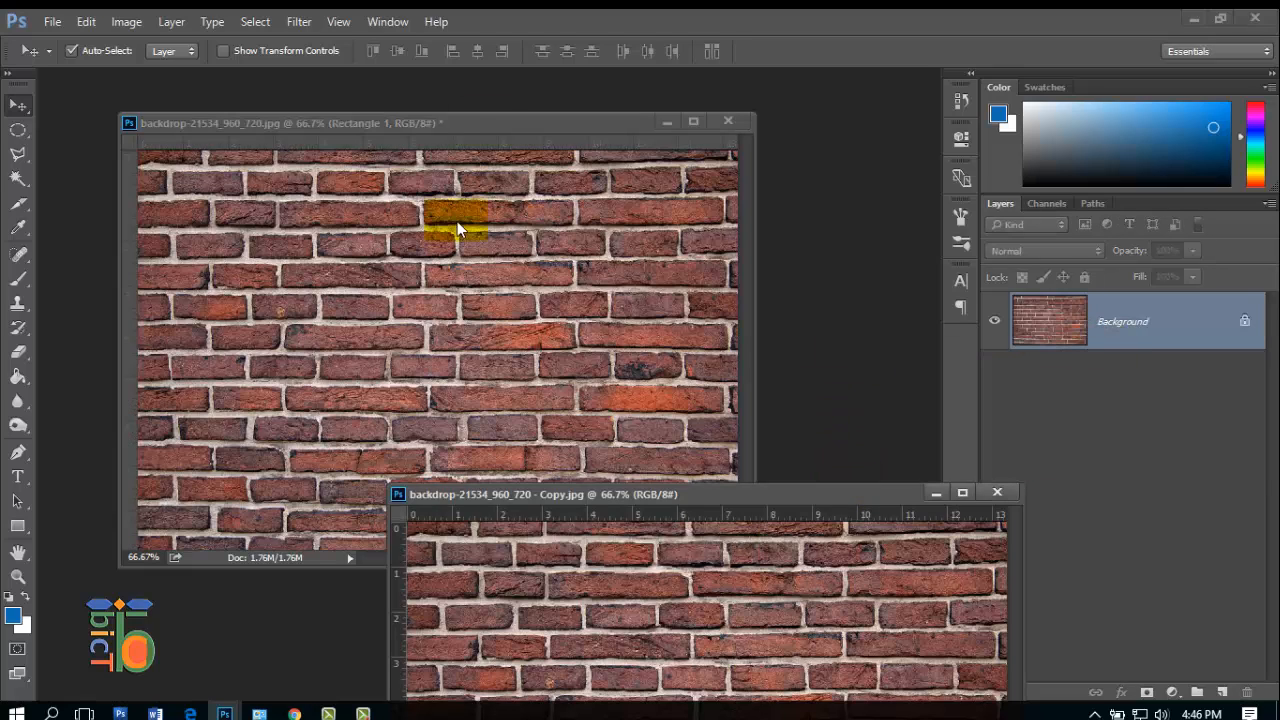
{"action": "left_click", "coordinate": [451, 122]}
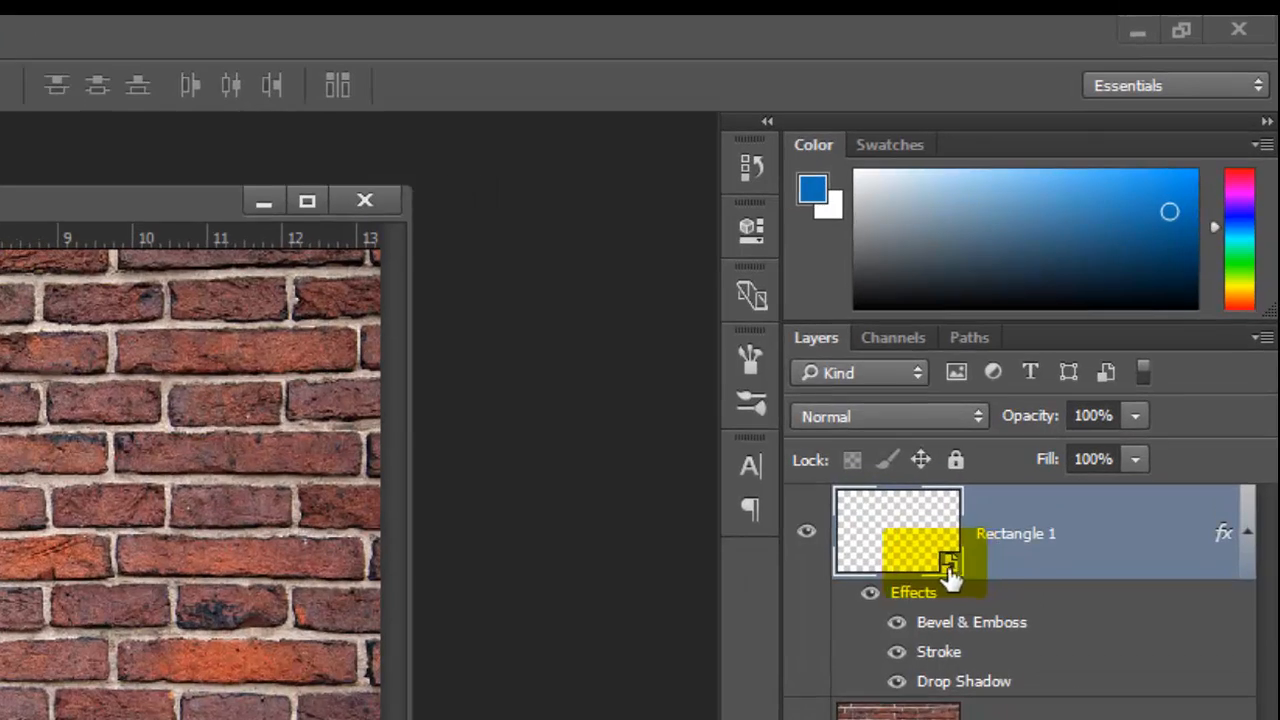
- Open the contents of the Rectangle 1 smart object and copy the brick image from the Copy.jpg document into it
{"action": "double_click", "coordinate": [948, 560]}
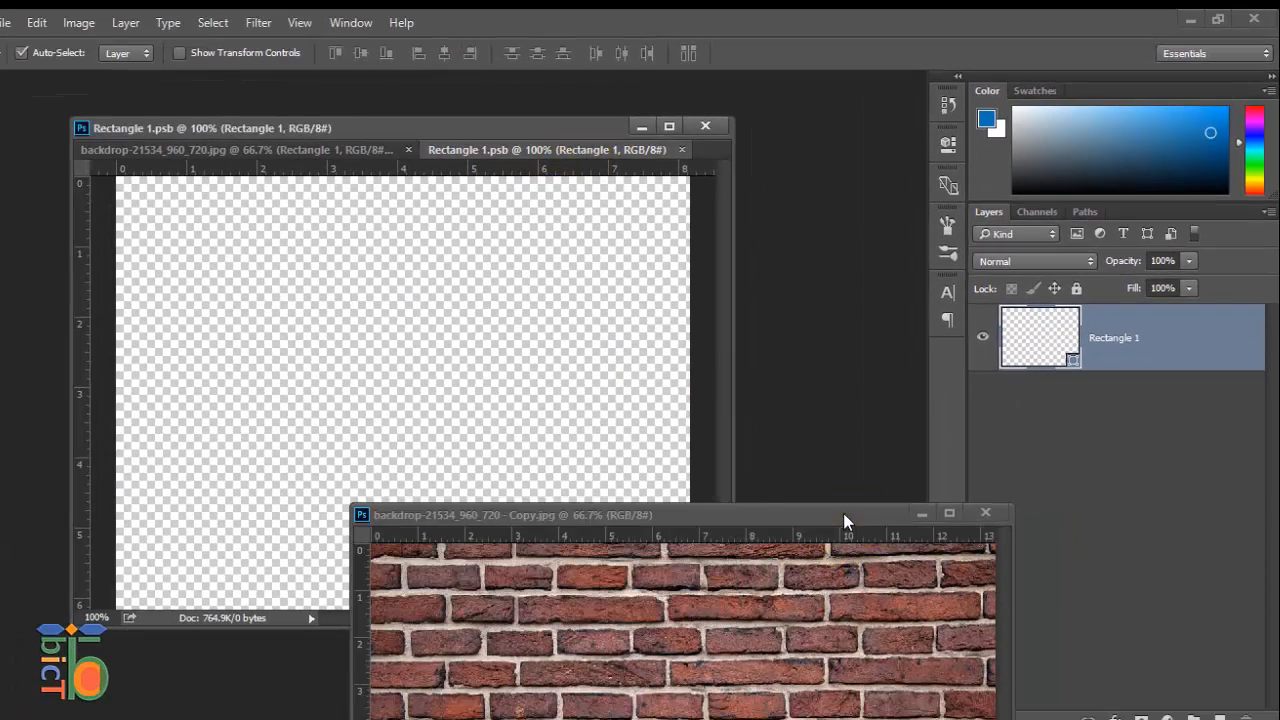
{"action": "left_click", "coordinate": [778, 600]}
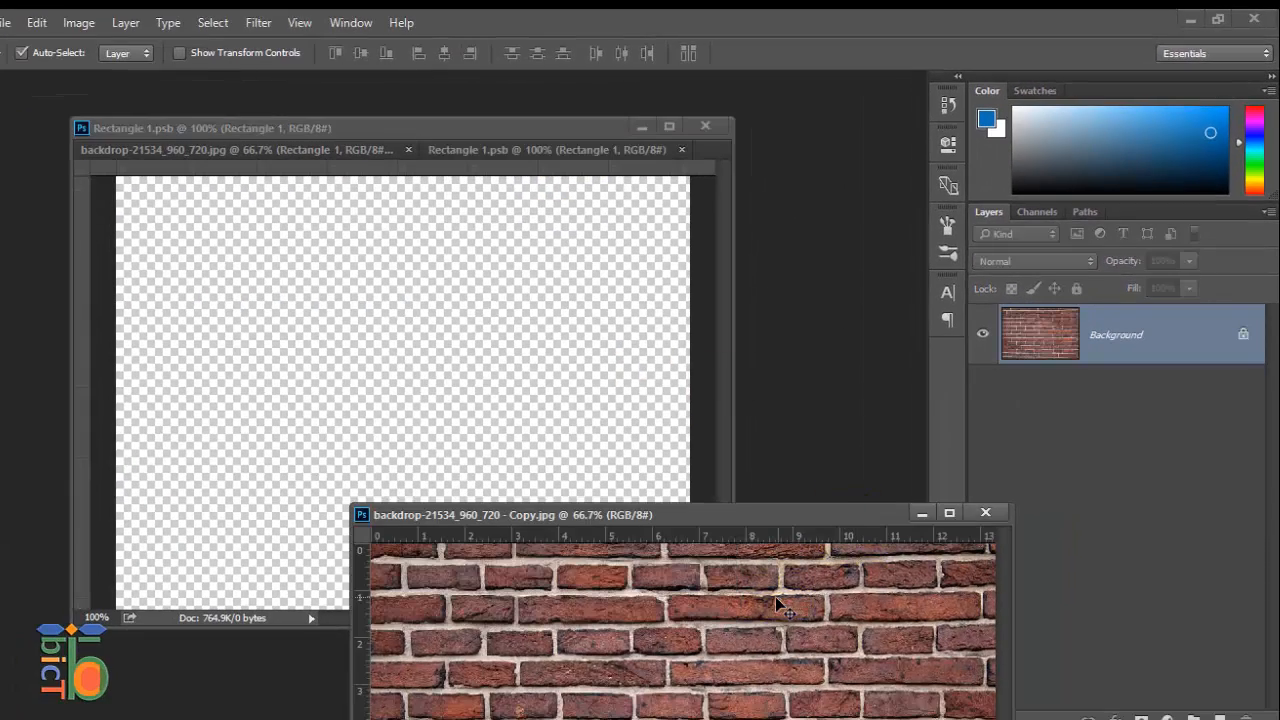
{"action": "left_click_drag", "start_coordinate": [778, 600], "coordinate": [590, 368]}
- Scale the brick layer down to about 61% width and 69% height and align it to the edges of the smart object canvas
{"action": "key", "text": "ctrl+t"}
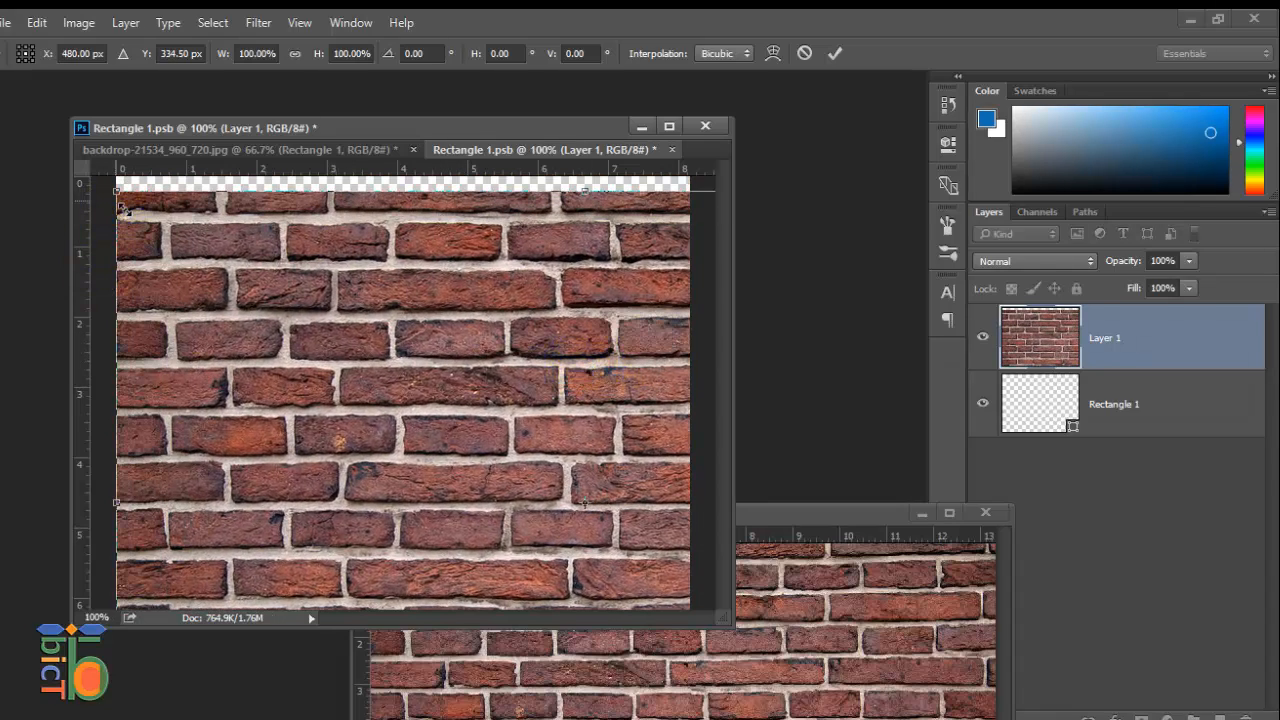
{"action": "left_click_drag", "start_coordinate": [122, 208], "coordinate": [177, 230]}
{"action": "left_click_drag", "start_coordinate": [510, 360], "coordinate": [449, 329]}
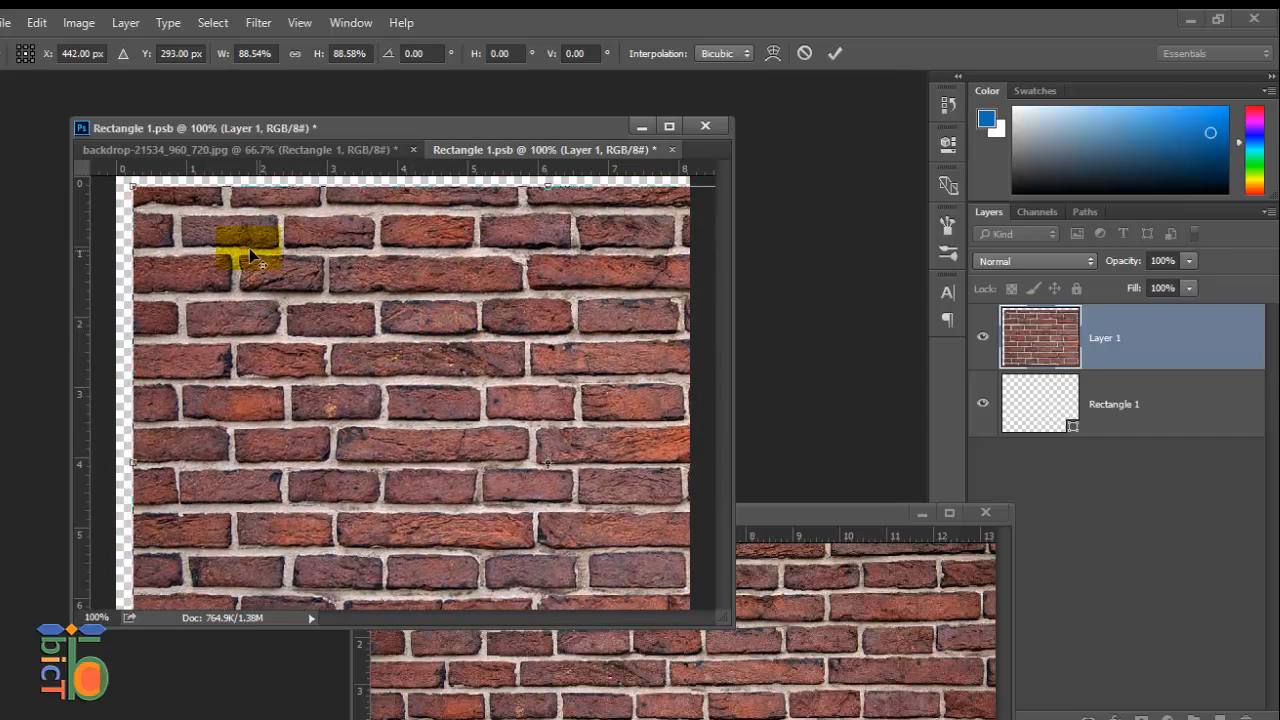
{"action": "left_click_drag", "start_coordinate": [134, 190], "coordinate": [176, 214]}
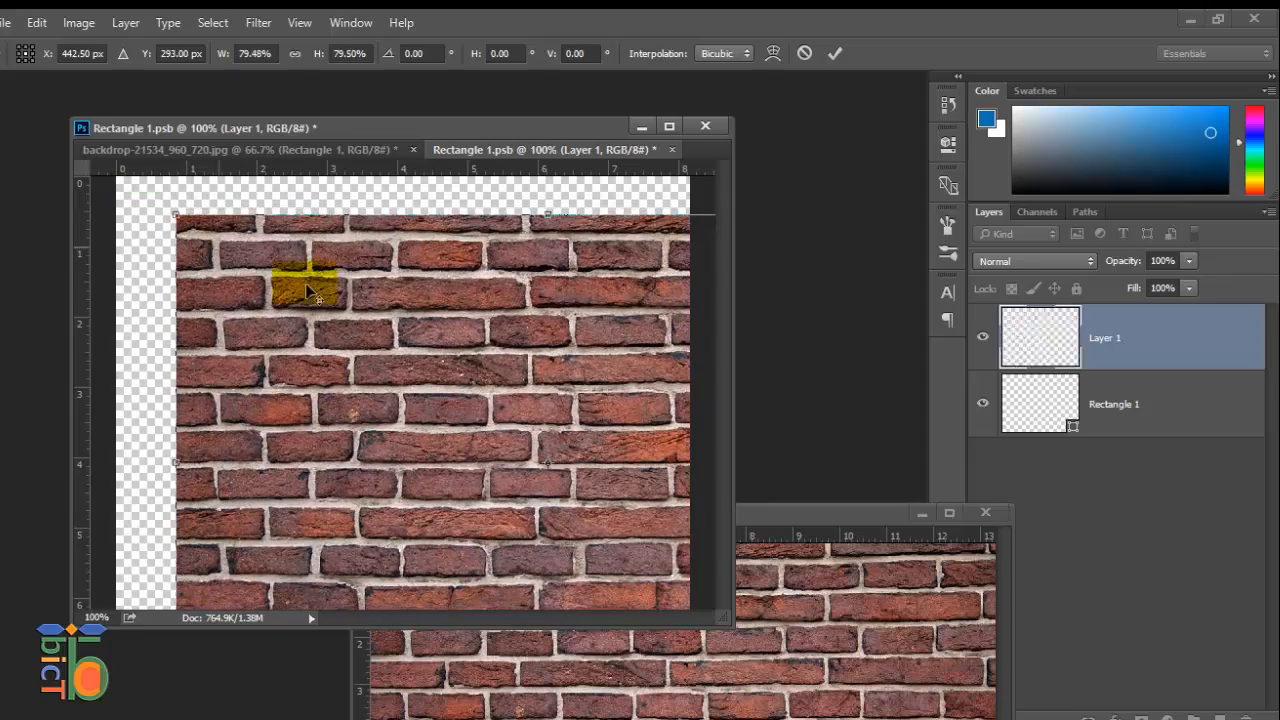
{"action": "left_click_drag", "start_coordinate": [305, 289], "coordinate": [395, 300]}
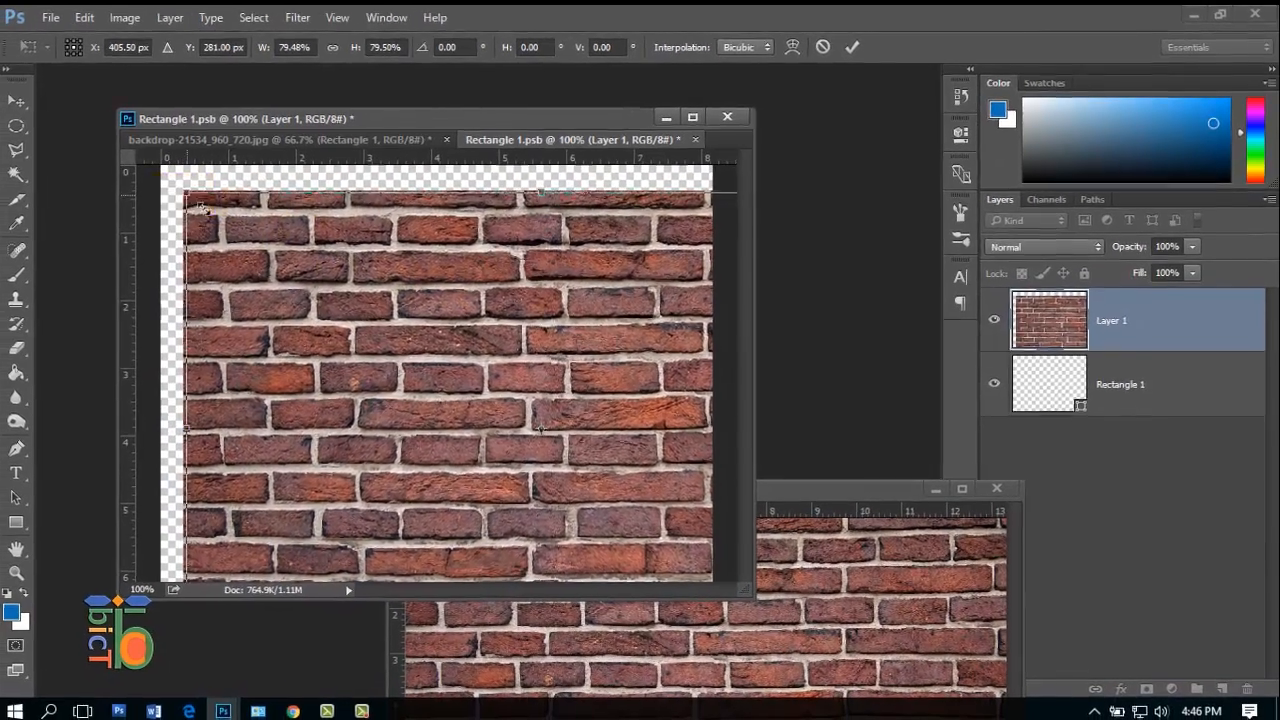
{"action": "left_click_drag", "start_coordinate": [140, 204], "coordinate": [185, 237]}
{"action": "left_click_drag", "start_coordinate": [445, 324], "coordinate": [429, 257]}
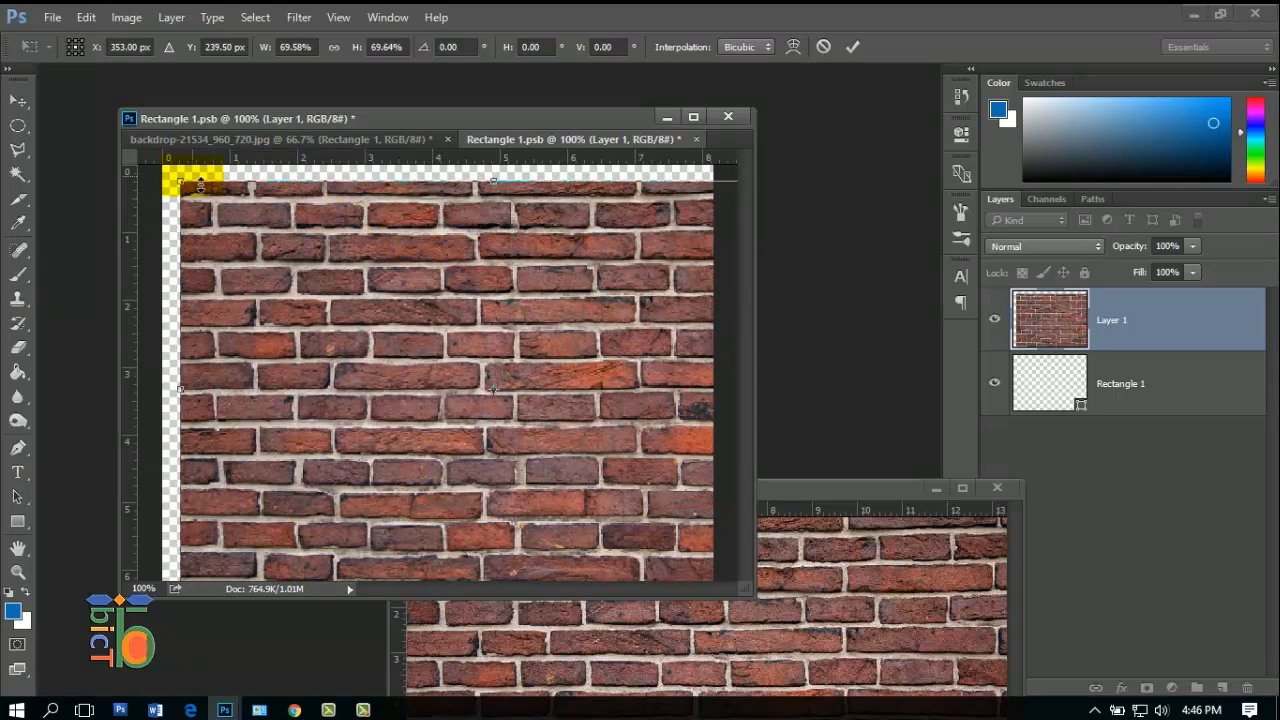
{"action": "left_click_drag", "start_coordinate": [200, 185], "coordinate": [229, 232]}
{"action": "left_click_drag", "start_coordinate": [416, 278], "coordinate": [371, 243]}
{"action": "left_click_drag", "start_coordinate": [702, 521], "coordinate": [712, 578]}
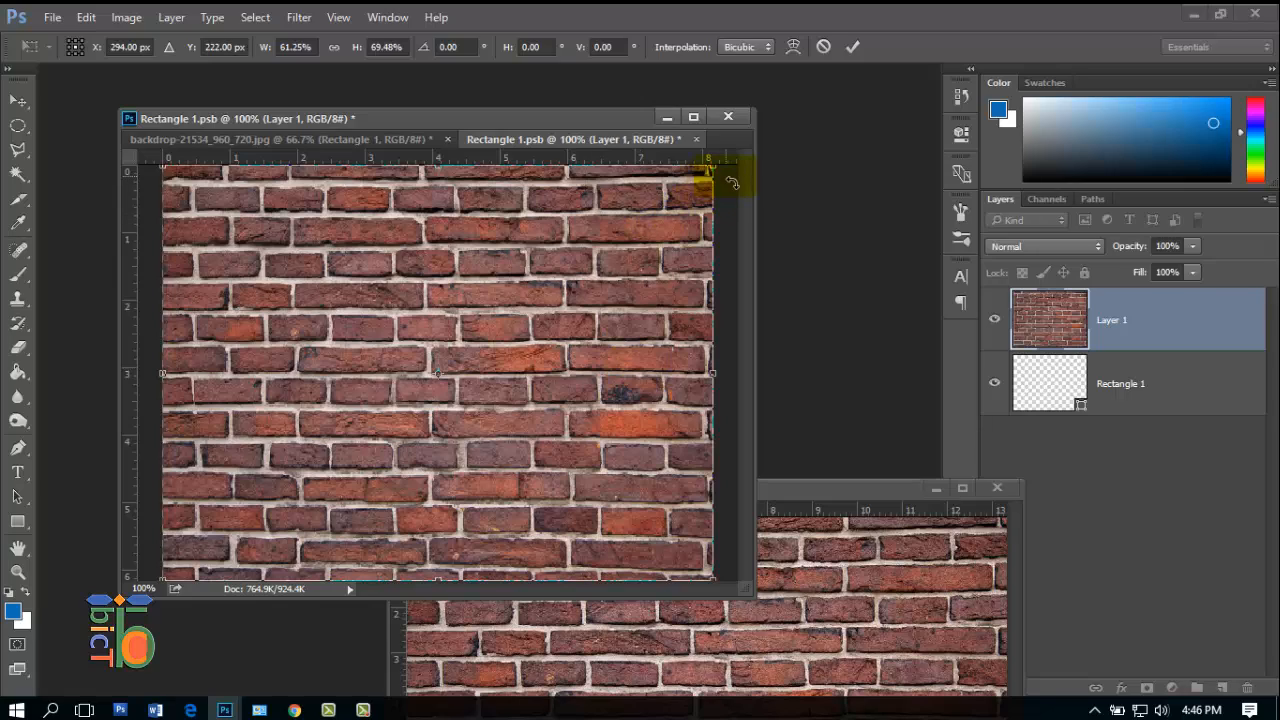
- Rotate the brick layer about 18° and stretch it to about 76% width and 97% height so it covers the whole canvas
{"action": "left_click_drag", "start_coordinate": [735, 185], "coordinate": [779, 280]}
{"action": "left_click_drag", "start_coordinate": [372, 573], "coordinate": [345, 648]}
{"action": "left_click_drag", "start_coordinate": [657, 251], "coordinate": [670, 273]}
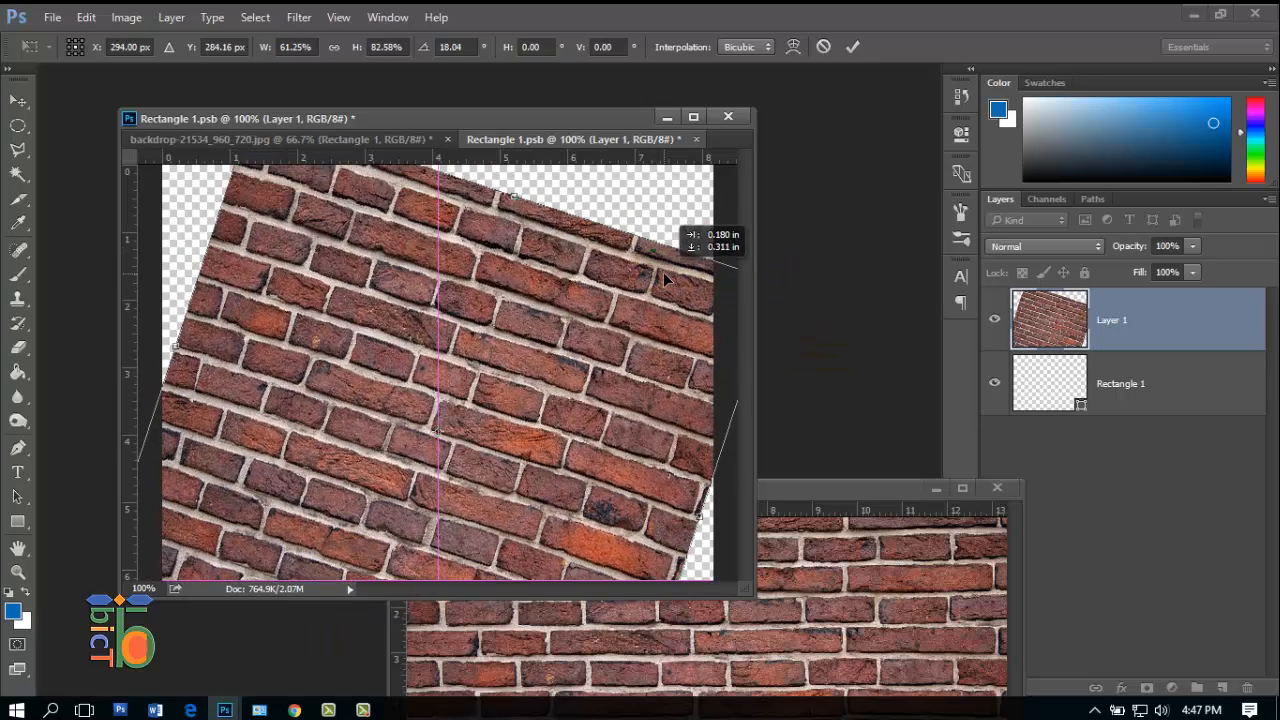
{"action": "left_click_drag", "start_coordinate": [500, 198], "coordinate": [571, 110]}
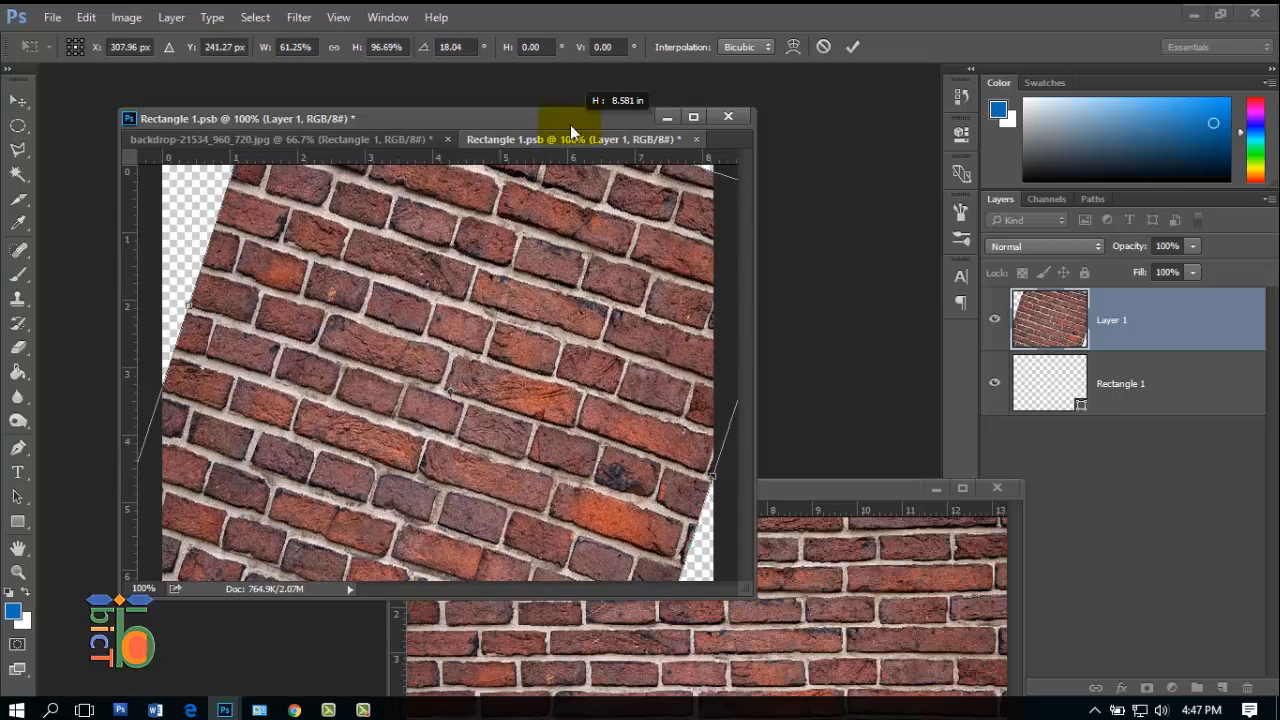
{"action": "left_click_drag", "start_coordinate": [188, 305], "coordinate": [157, 294]}
{"action": "left_click_drag", "start_coordinate": [709, 472], "coordinate": [740, 482]}
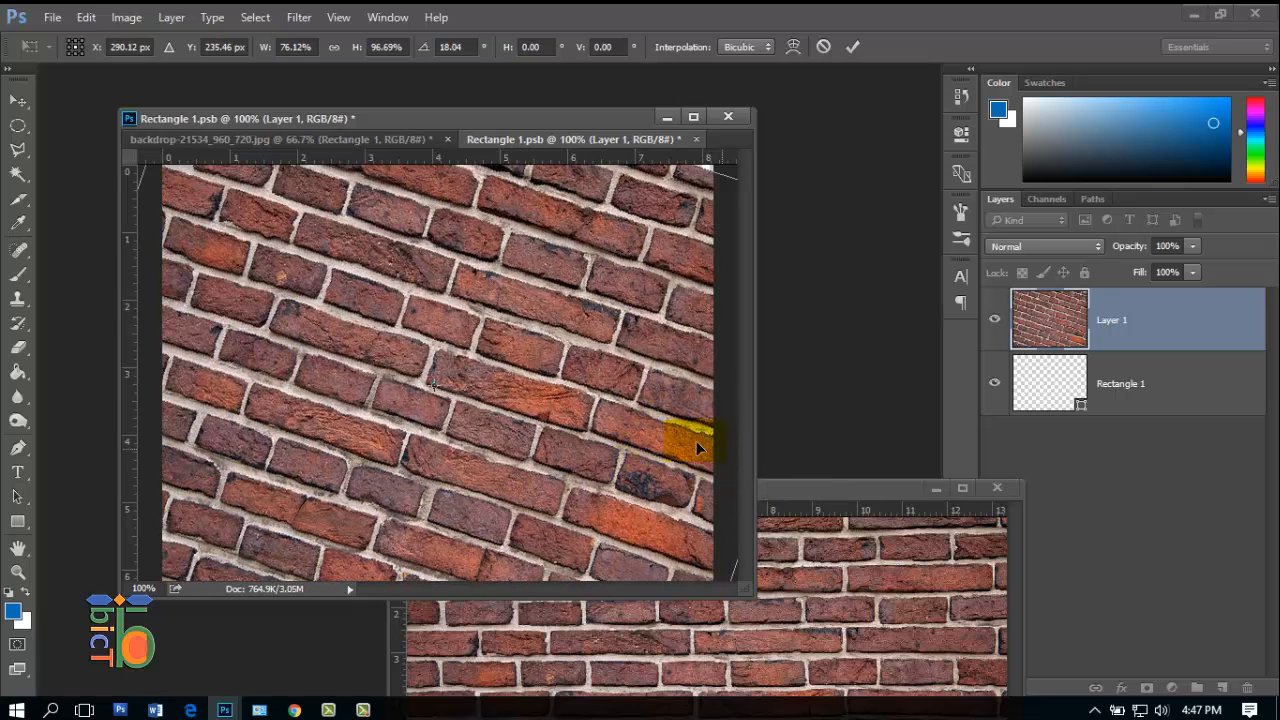
- Apply the transformation and close Rectangle 1.psb, saving its changes back to the brick wall document
{"action": "left_click", "coordinate": [18, 101]}
{"action": "left_click", "coordinate": [570, 290]}
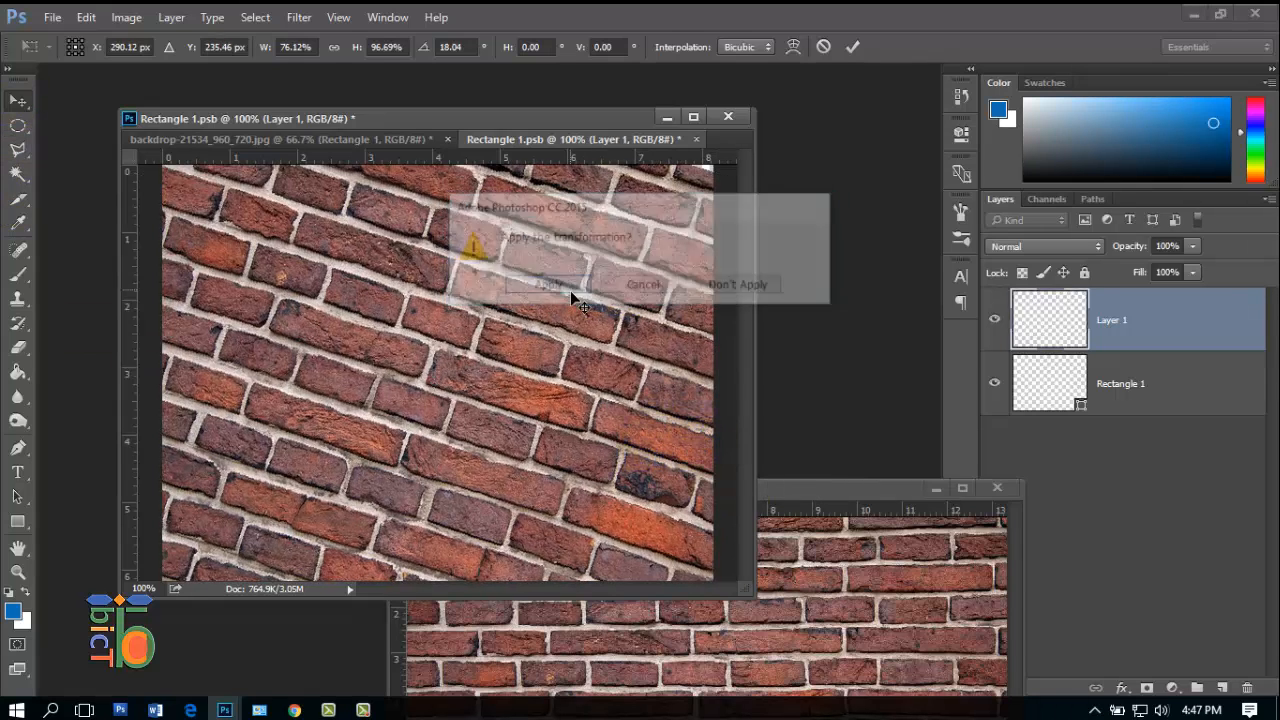
{"action": "left_click", "coordinate": [698, 141]}
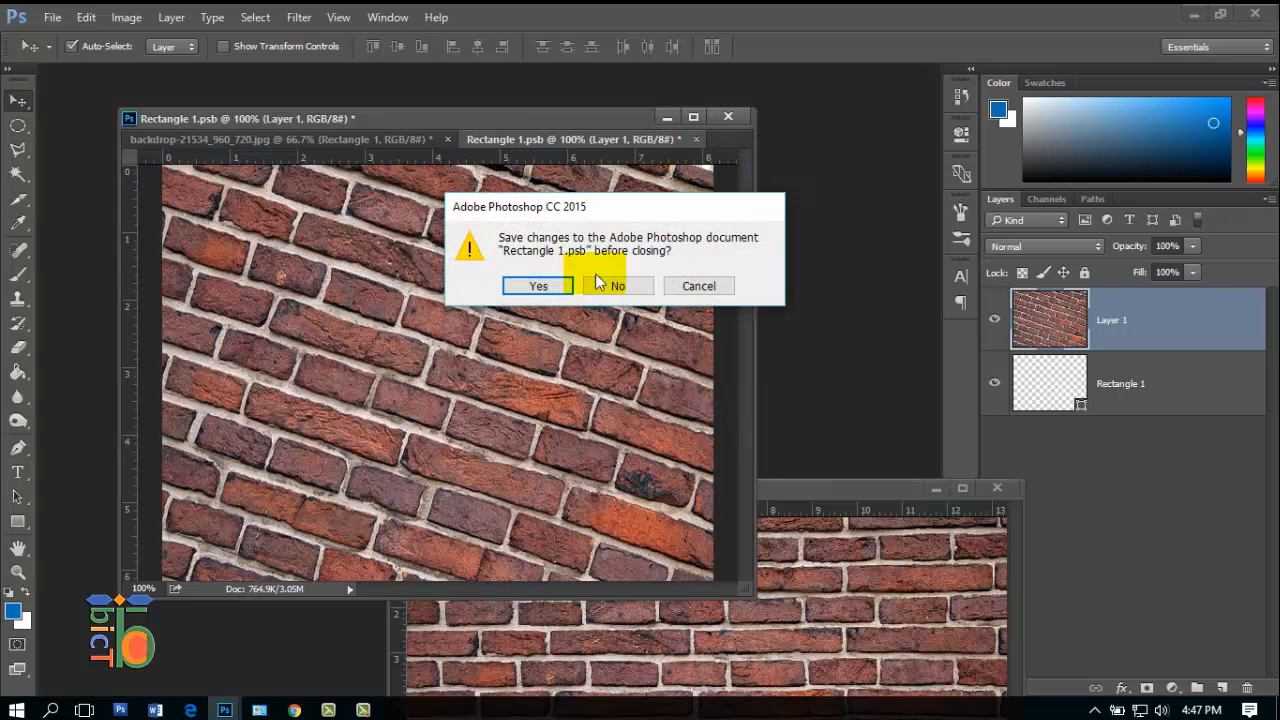
{"action": "left_click", "coordinate": [539, 285]}
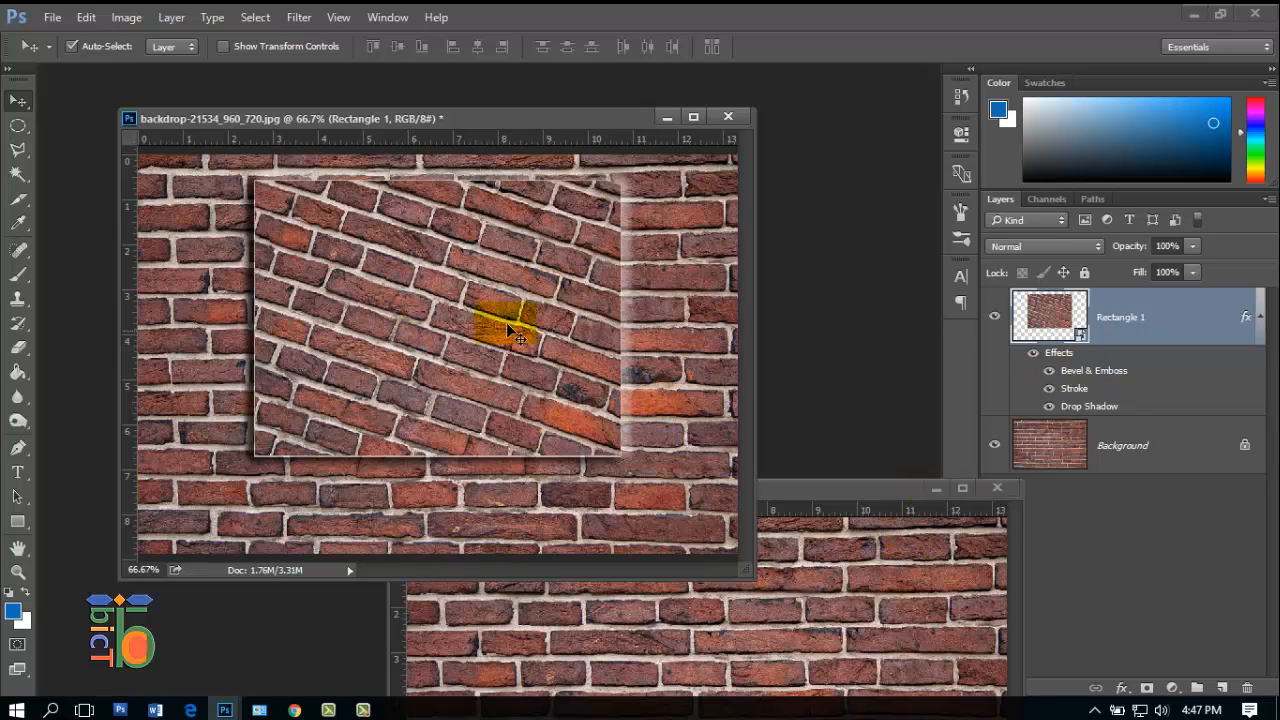
- Reopen the Rectangle 1 layer style and set the Bevel & Emboss depth to 2%, size to 38 px and soften to 2 px
{"action": "right_click", "coordinate": [1093, 314]}
{"action": "left_click", "coordinate": [828, 120]}
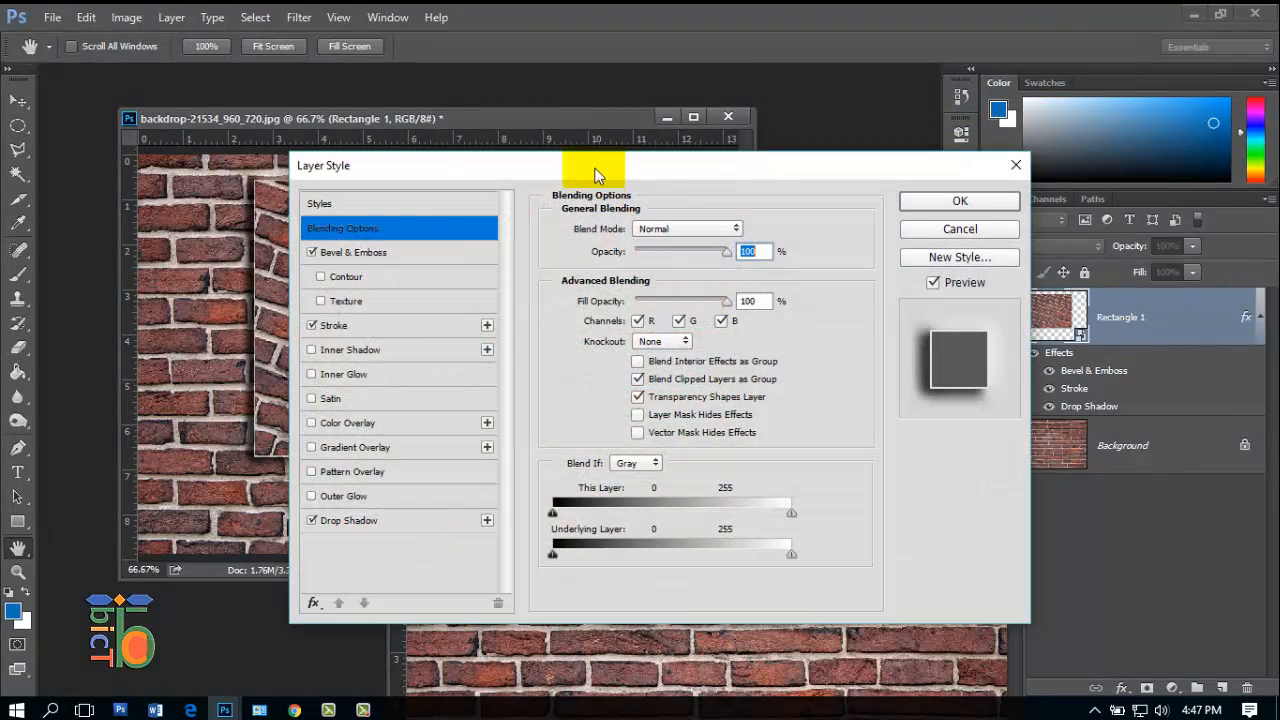
{"action": "left_click_drag", "start_coordinate": [597, 164], "coordinate": [541, 328]}
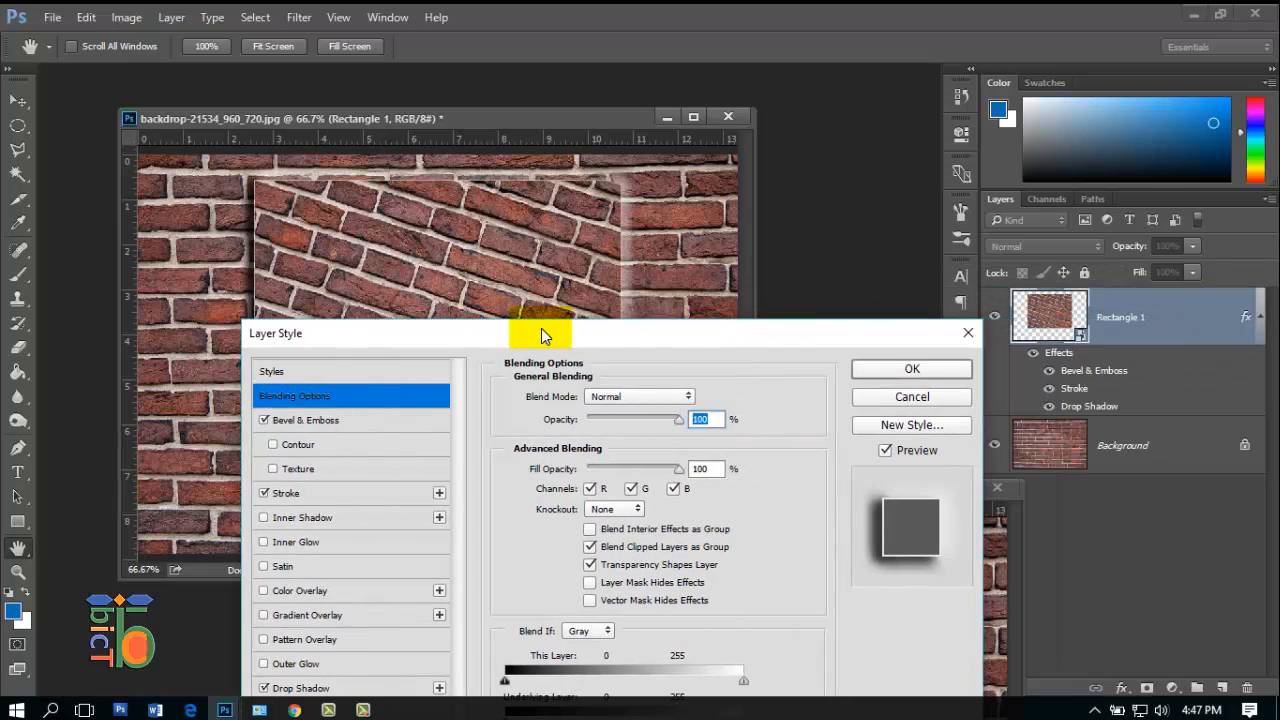
{"action": "left_click", "coordinate": [305, 422]}
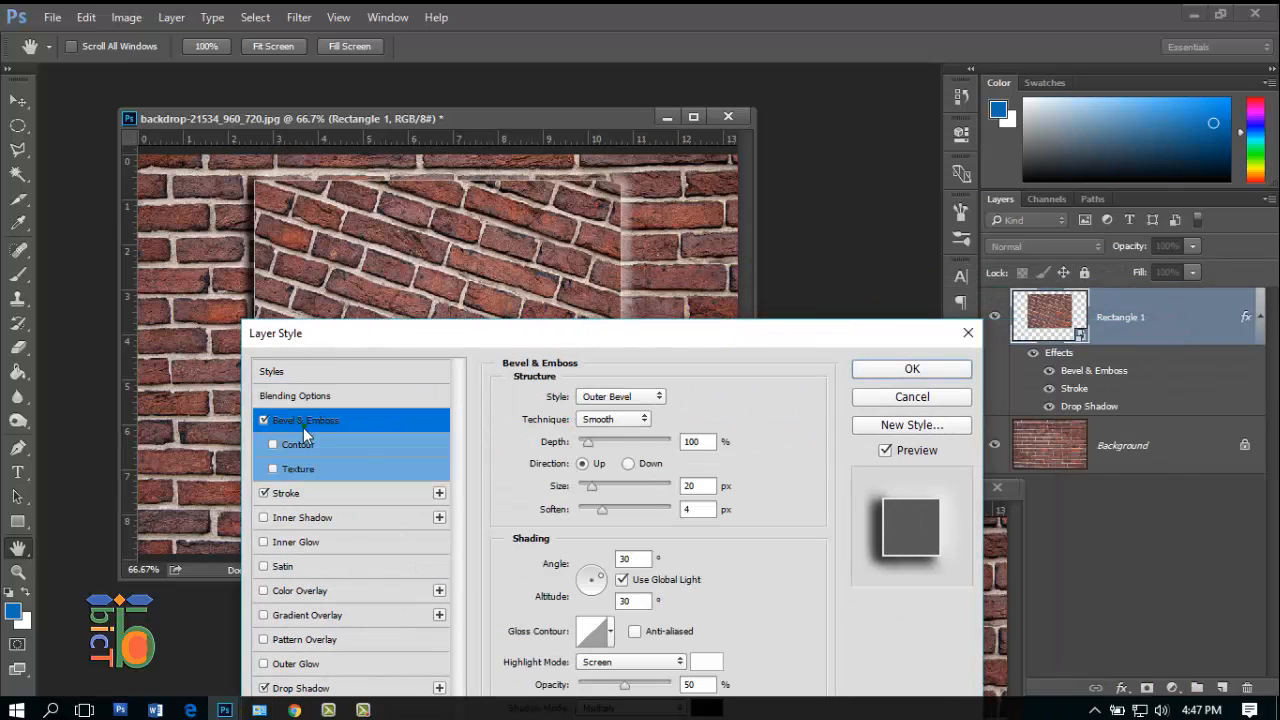
{"action": "left_click_drag", "start_coordinate": [588, 441], "coordinate": [575, 445]}
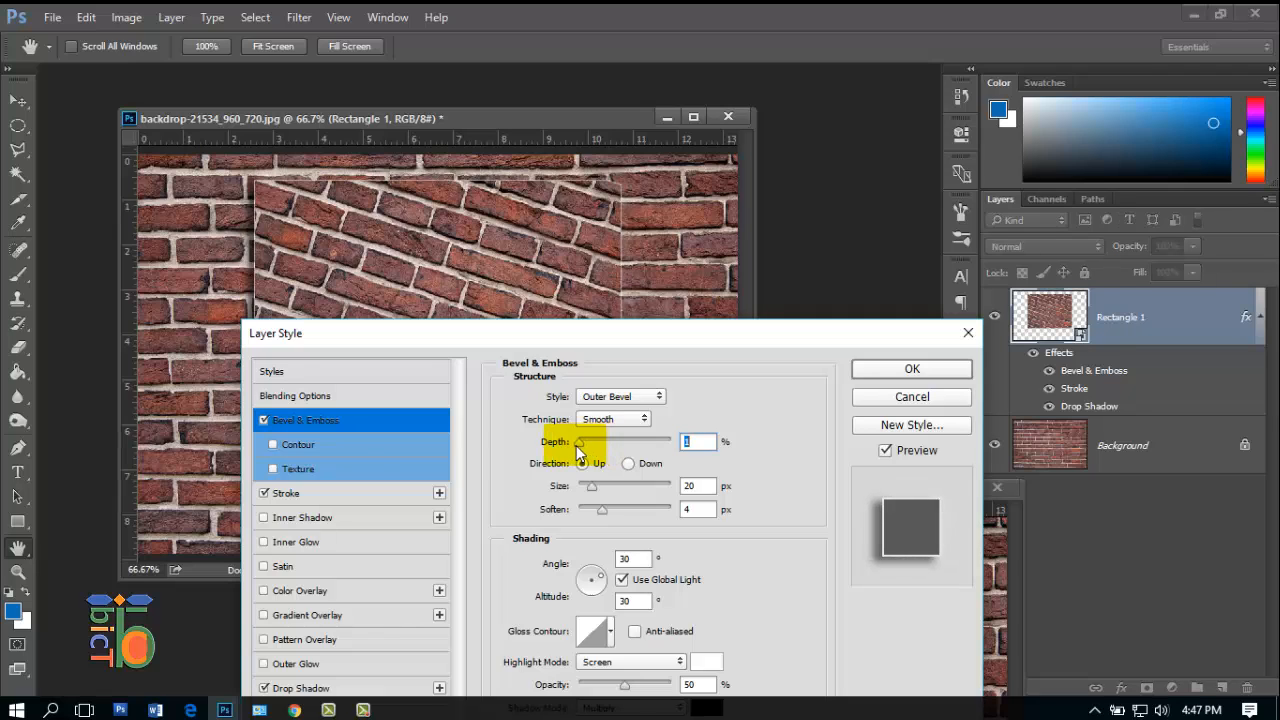
{"action": "type", "text": "2"}
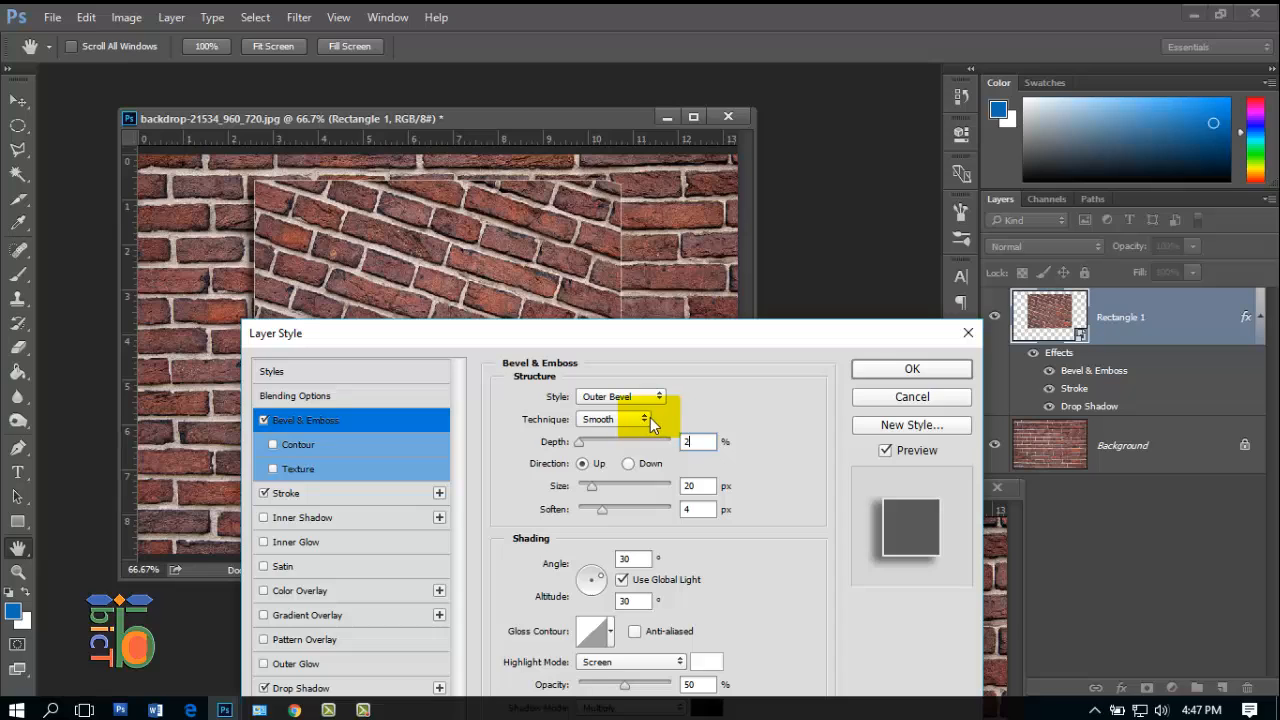
{"action": "mouse_move", "coordinate": [596, 491]}
{"action": "left_mouse_down"}
{"action": "mouse_move", "coordinate": [617, 490]}
{"action": "mouse_move", "coordinate": [593, 511]}
{"action": "left_mouse_up"}
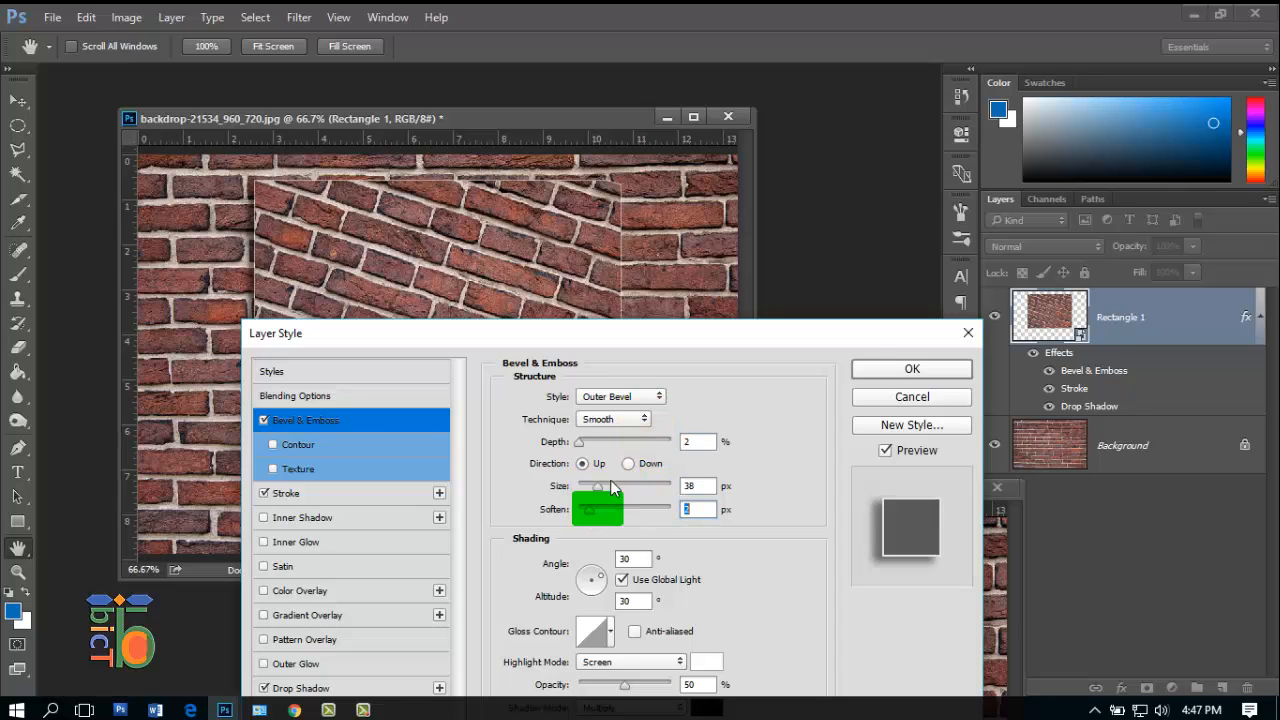
- Try the Inner Bevel and Emboss styles, settle on Stroke Emboss, and reduce the bevel size to 18 px
{"action": "left_click", "coordinate": [630, 398]}
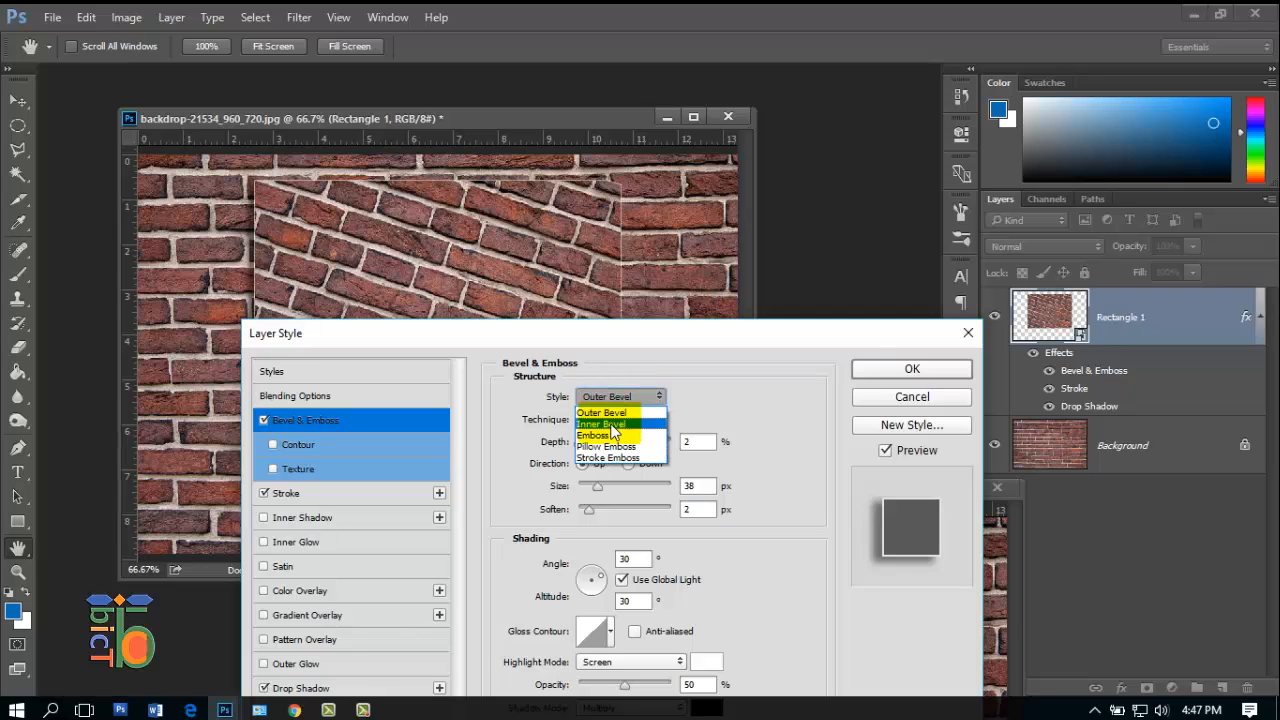
{"action": "left_click", "coordinate": [612, 425]}
{"action": "left_click", "coordinate": [625, 400]}
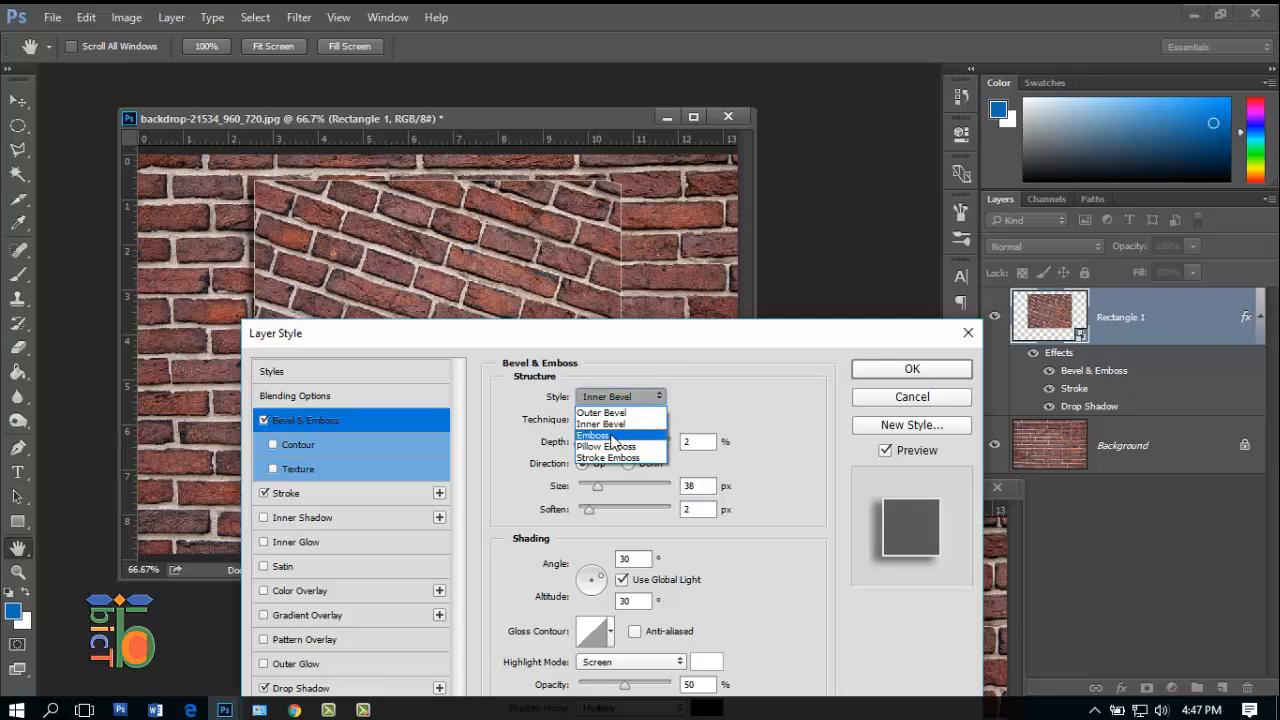
{"action": "left_click", "coordinate": [610, 432]}
{"action": "left_click", "coordinate": [619, 400]}
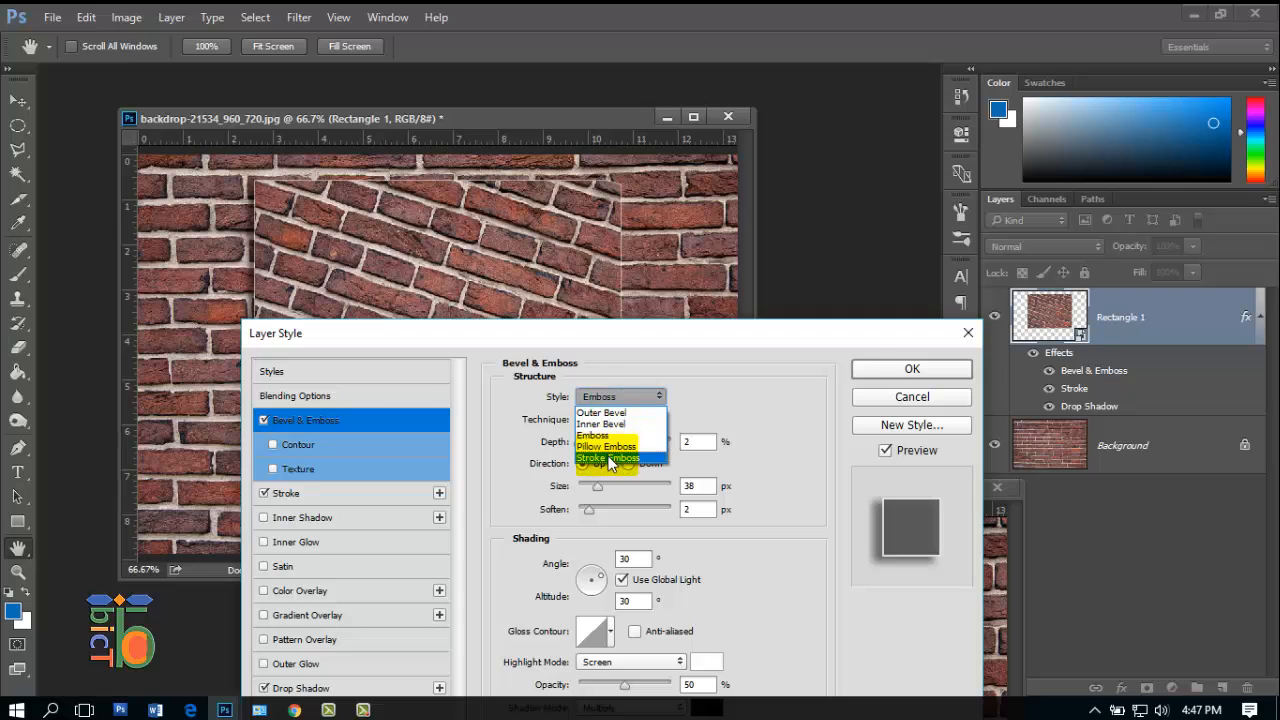
{"action": "left_click", "coordinate": [607, 443]}
{"action": "left_click_drag", "start_coordinate": [597, 485], "coordinate": [618, 490]}
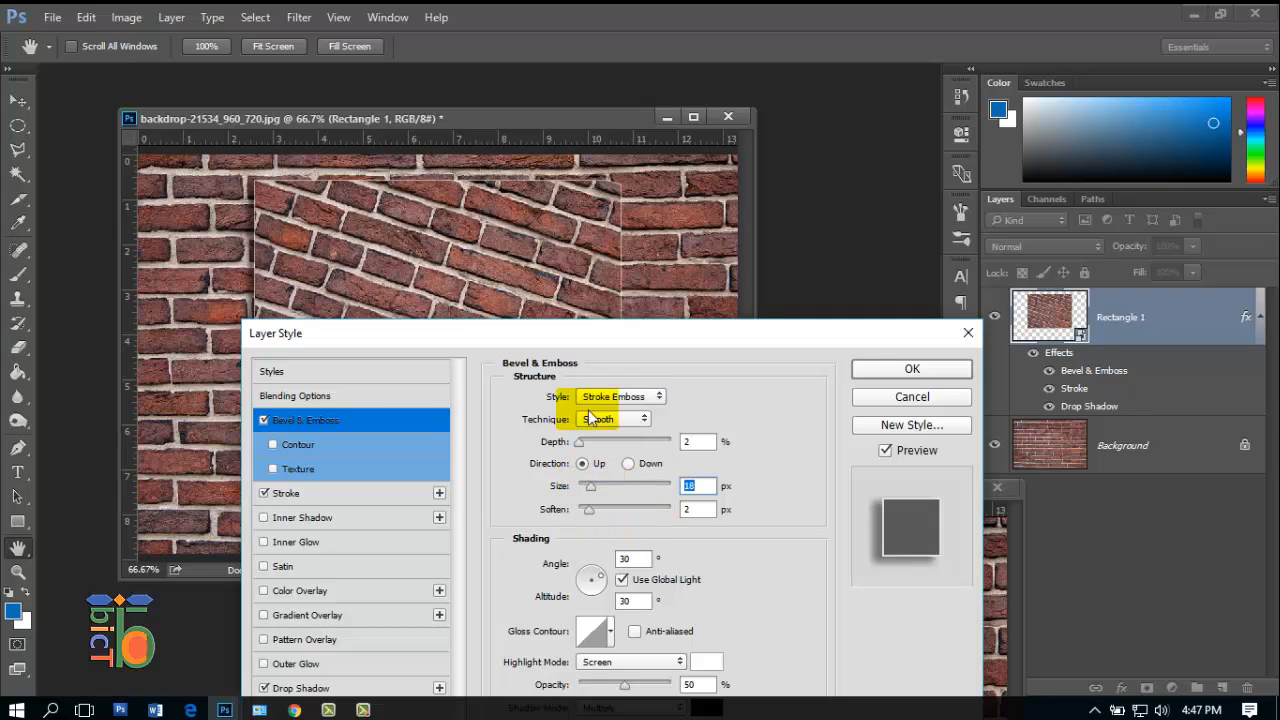
- Raise the bevel depth to 266% and switch the bevel style to Outer Bevel
{"action": "left_click_drag", "start_coordinate": [590, 333], "coordinate": [626, 229]}
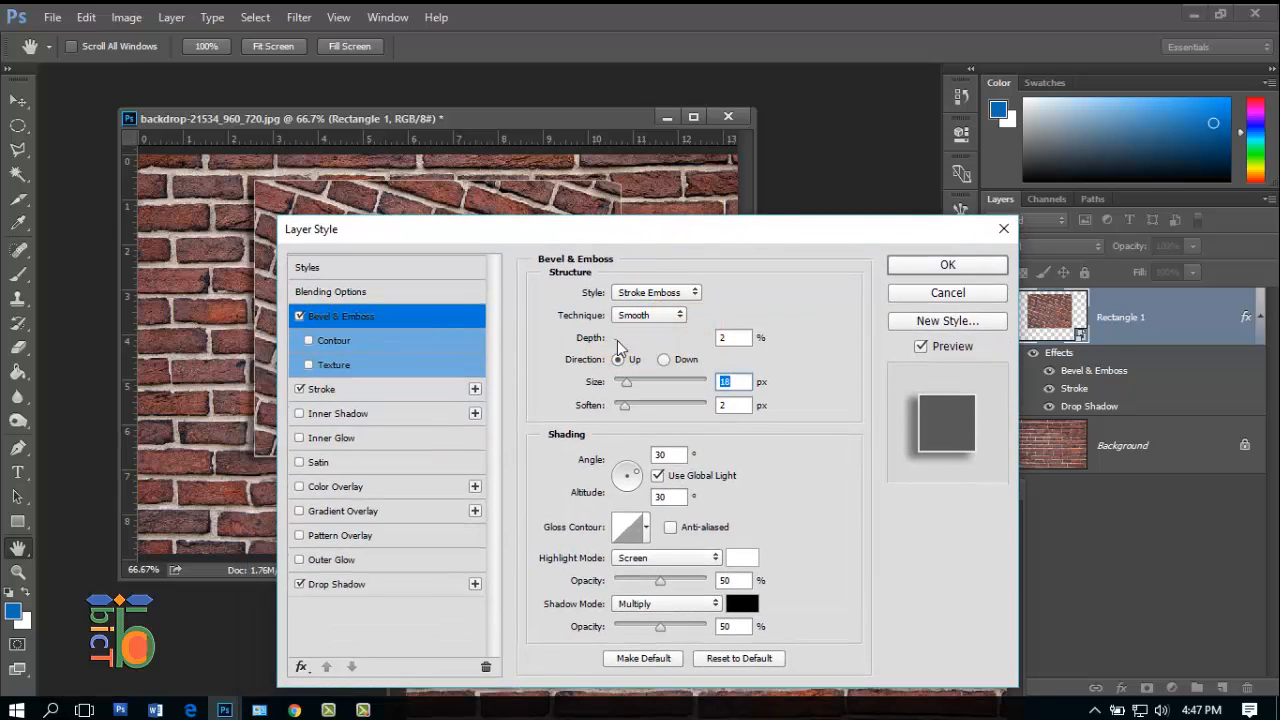
{"action": "left_click_drag", "start_coordinate": [617, 340], "coordinate": [638, 339]}
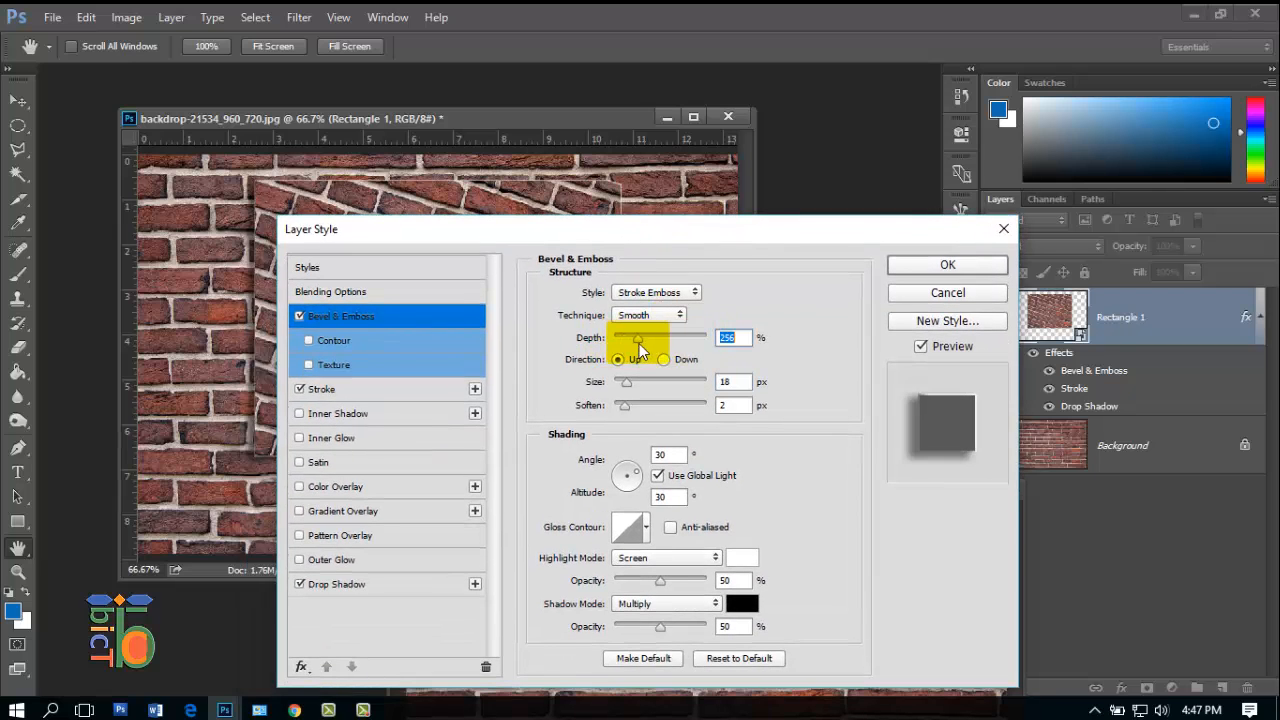
{"action": "left_click_drag", "start_coordinate": [585, 233], "coordinate": [997, 212]}
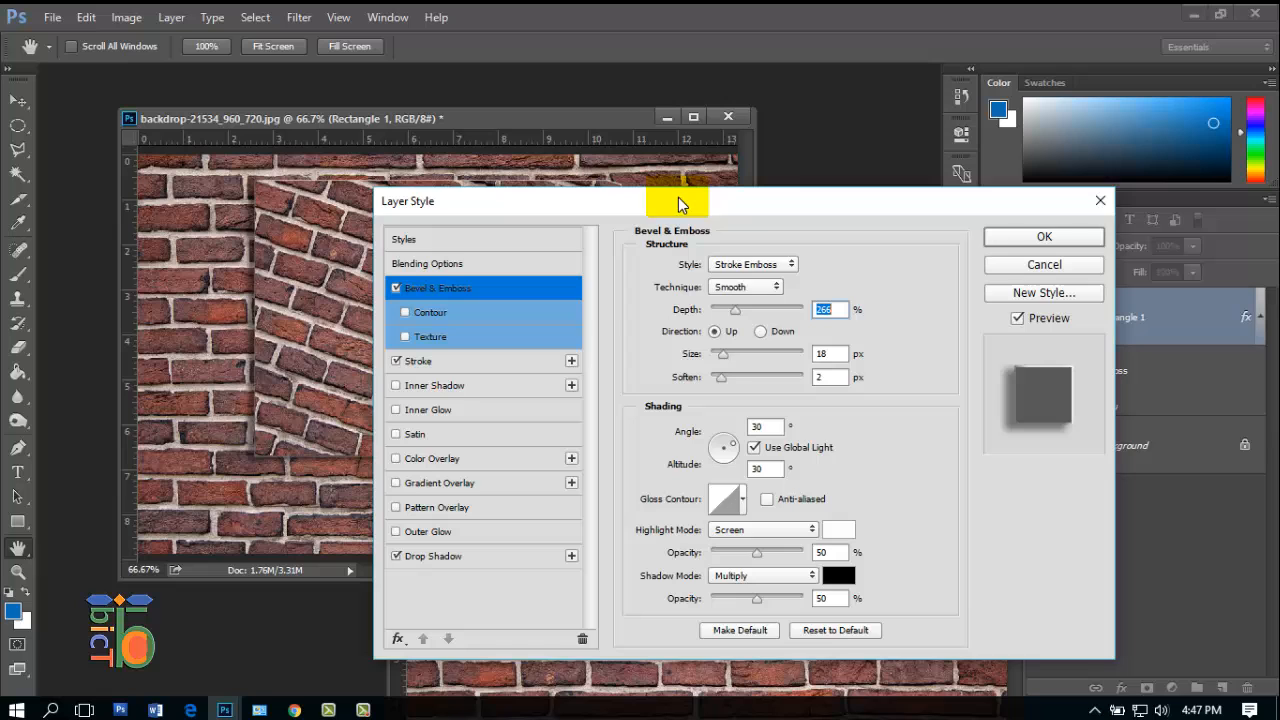
{"action": "left_click", "coordinate": [755, 264]}
{"action": "left_click", "coordinate": [755, 264]}
{"action": "left_click", "coordinate": [751, 281]}
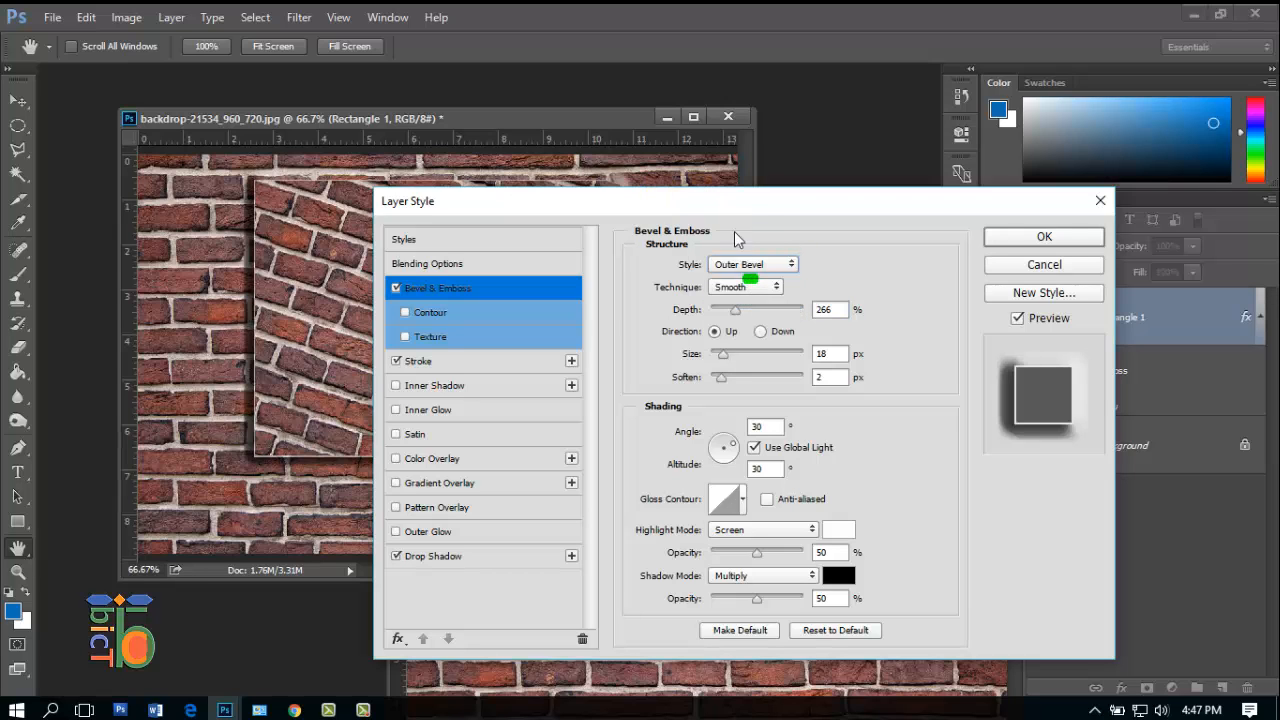
- Set the bevel technique to Chisel Hard and lower the depth to 1%
{"action": "left_click_drag", "start_coordinate": [726, 208], "coordinate": [719, 330]}
{"action": "left_click", "coordinate": [739, 409]}
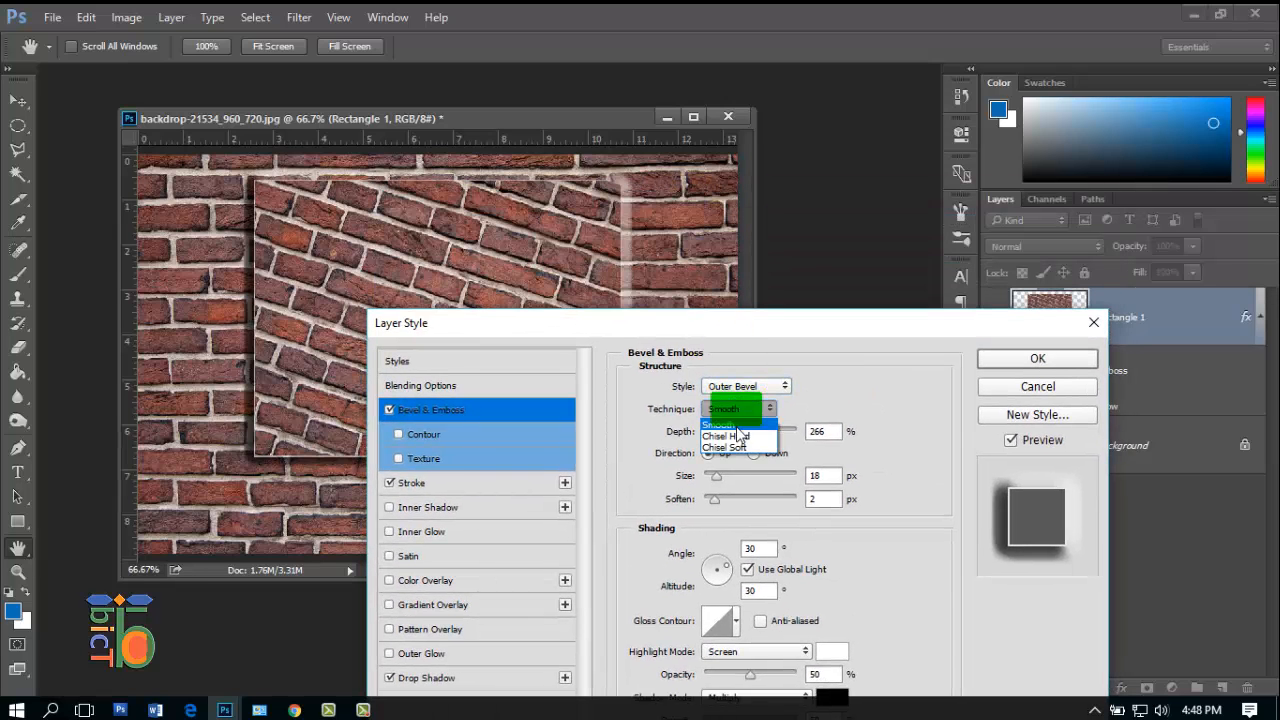
{"action": "left_click", "coordinate": [732, 433]}
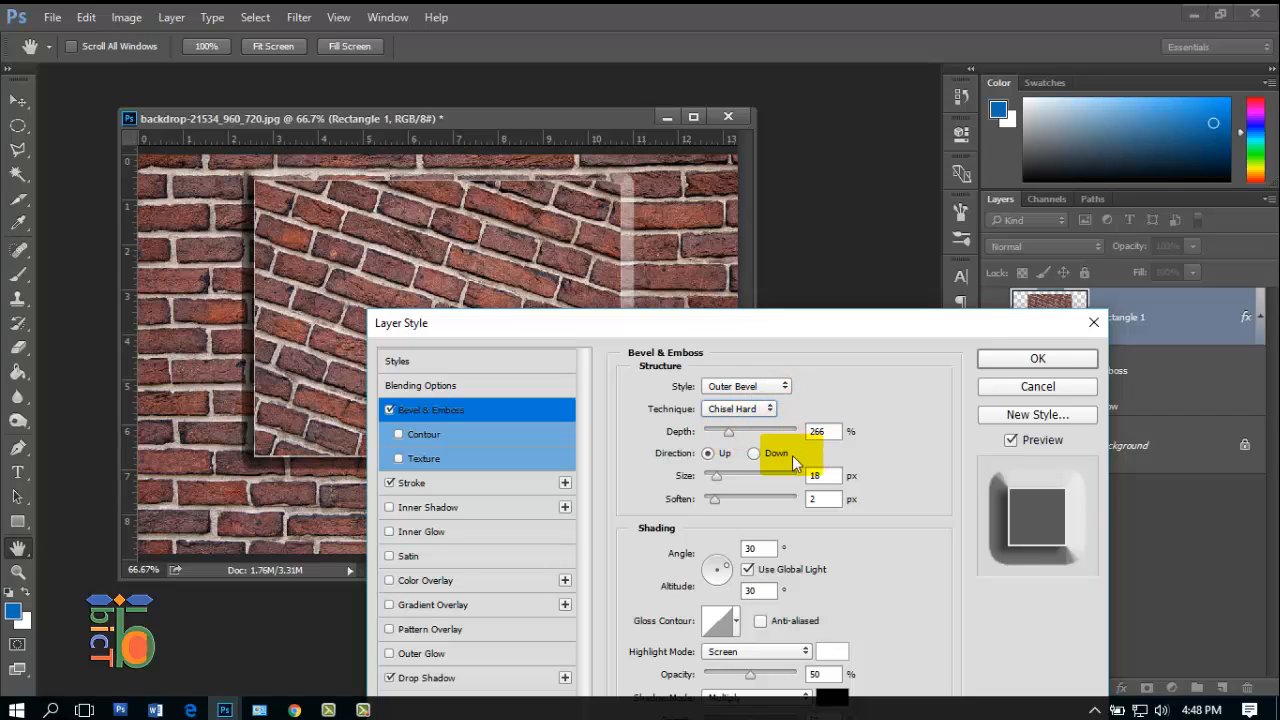
{"action": "left_click_drag", "start_coordinate": [726, 431], "coordinate": [702, 438]}
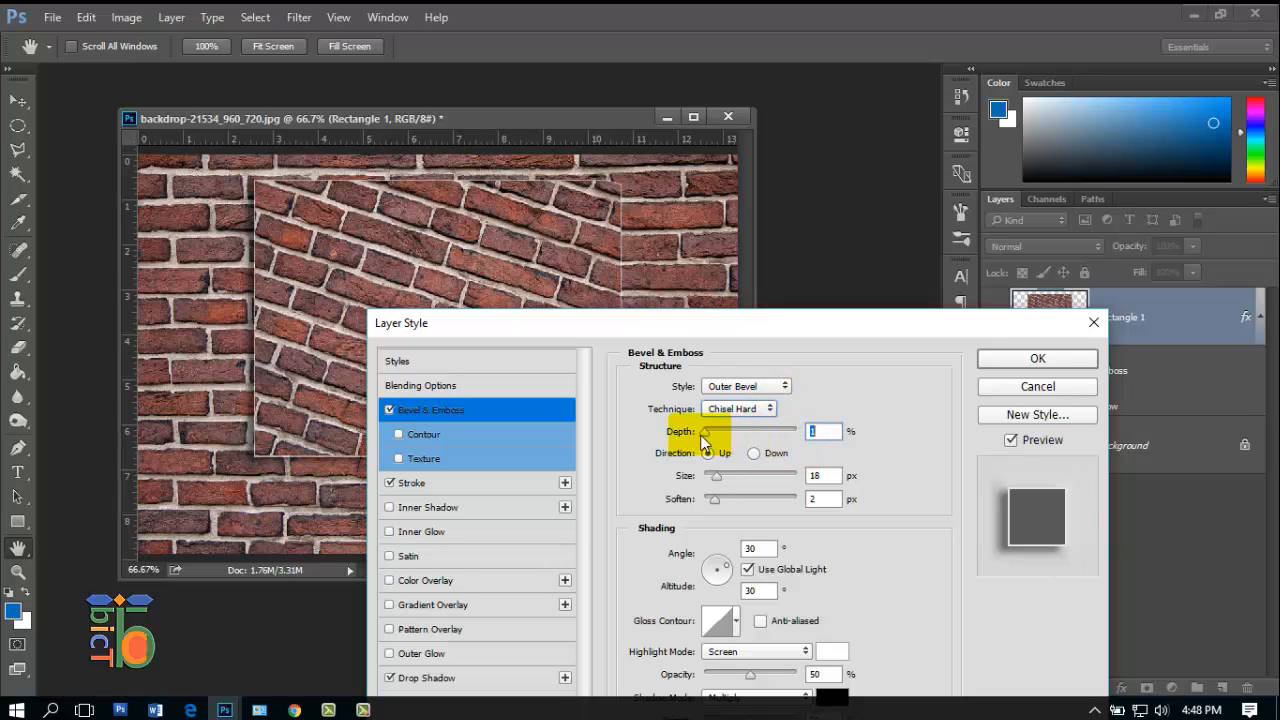
- Change the bevel style to Stroke Emboss and raise its depth slightly
{"action": "left_click", "coordinate": [745, 386]}
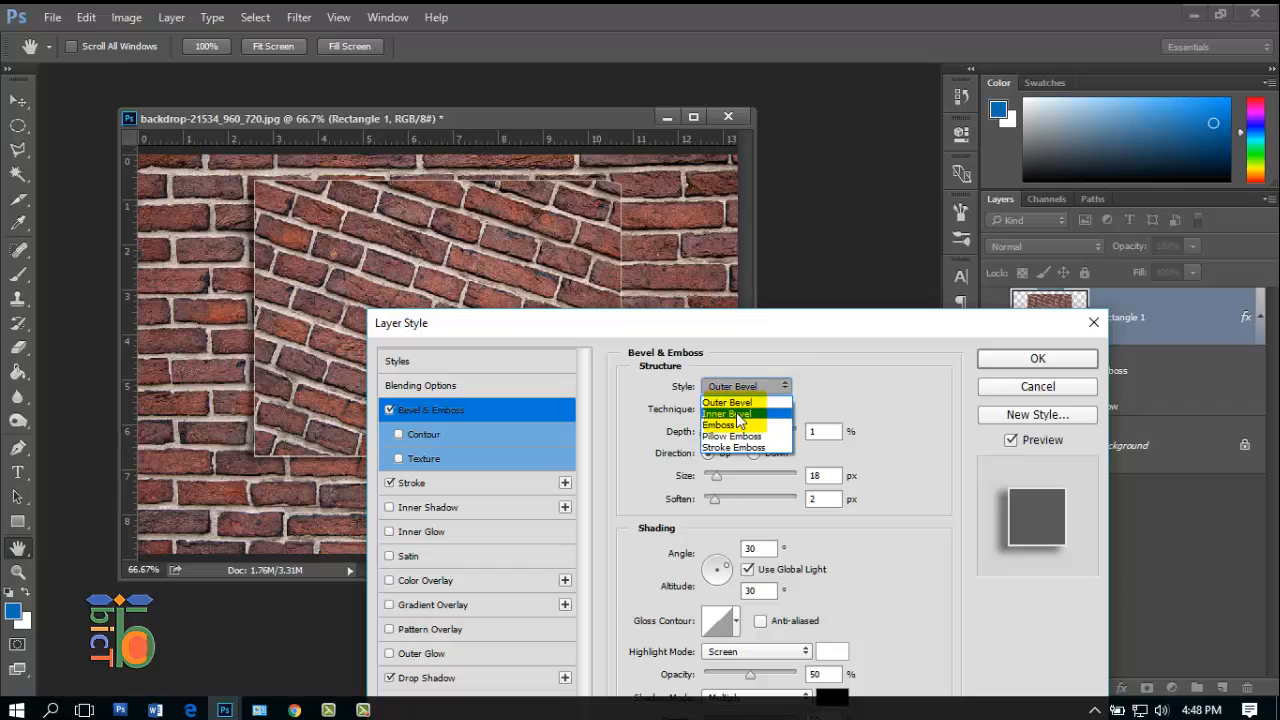
{"action": "left_click", "coordinate": [735, 447]}
{"action": "left_click_drag", "start_coordinate": [706, 439], "coordinate": [710, 438]}
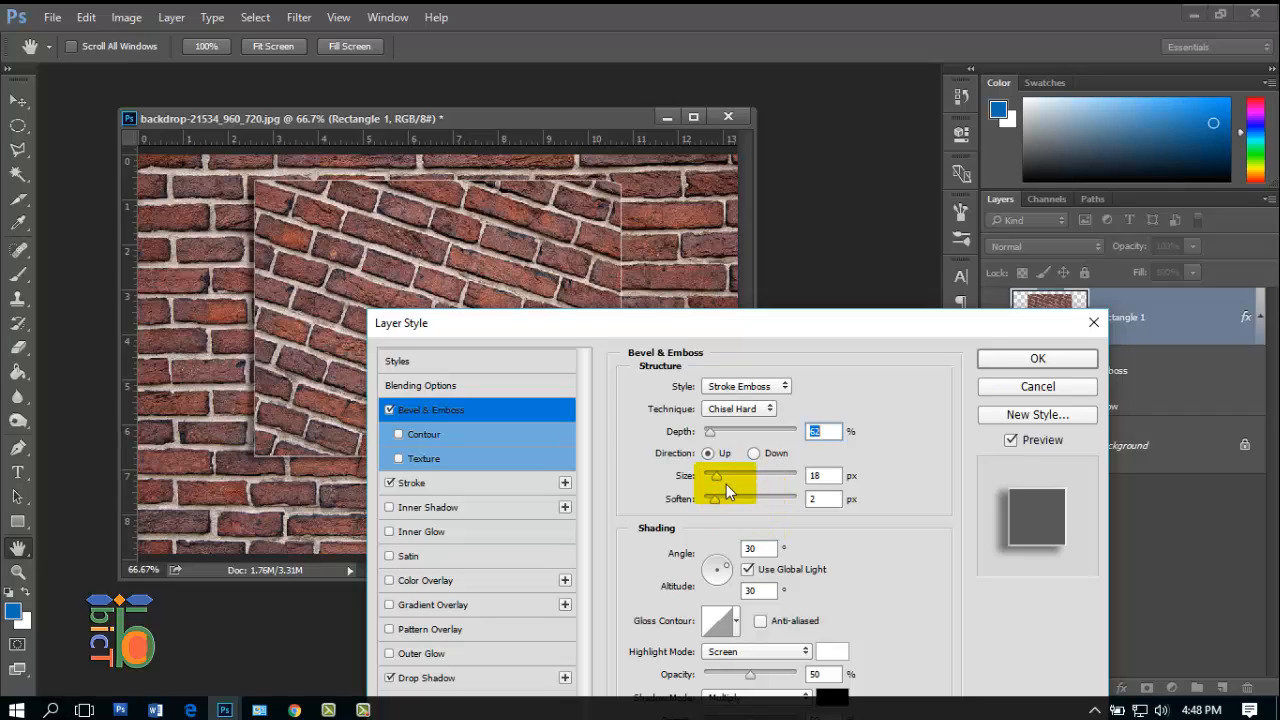
- Set the Rectangle 1 stroke position to Outside and its size to 7 px
{"action": "left_click", "coordinate": [436, 485]}
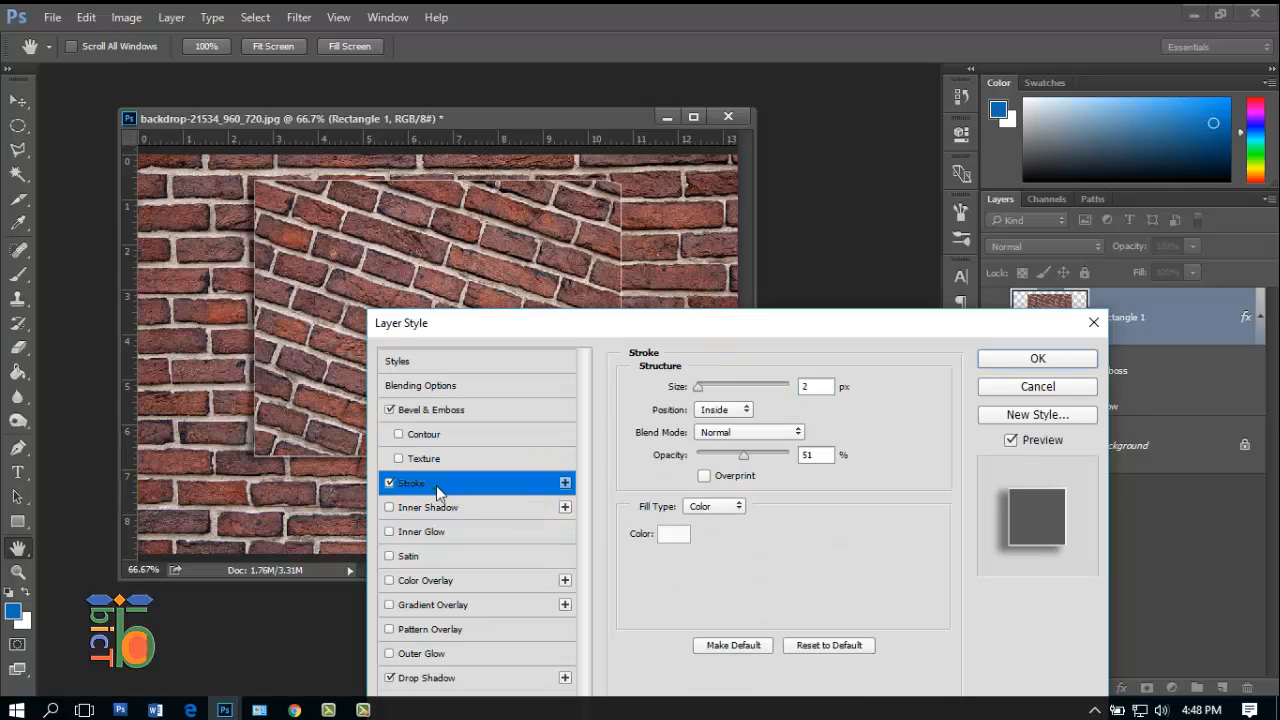
{"action": "left_click_drag", "start_coordinate": [705, 393], "coordinate": [703, 389]}
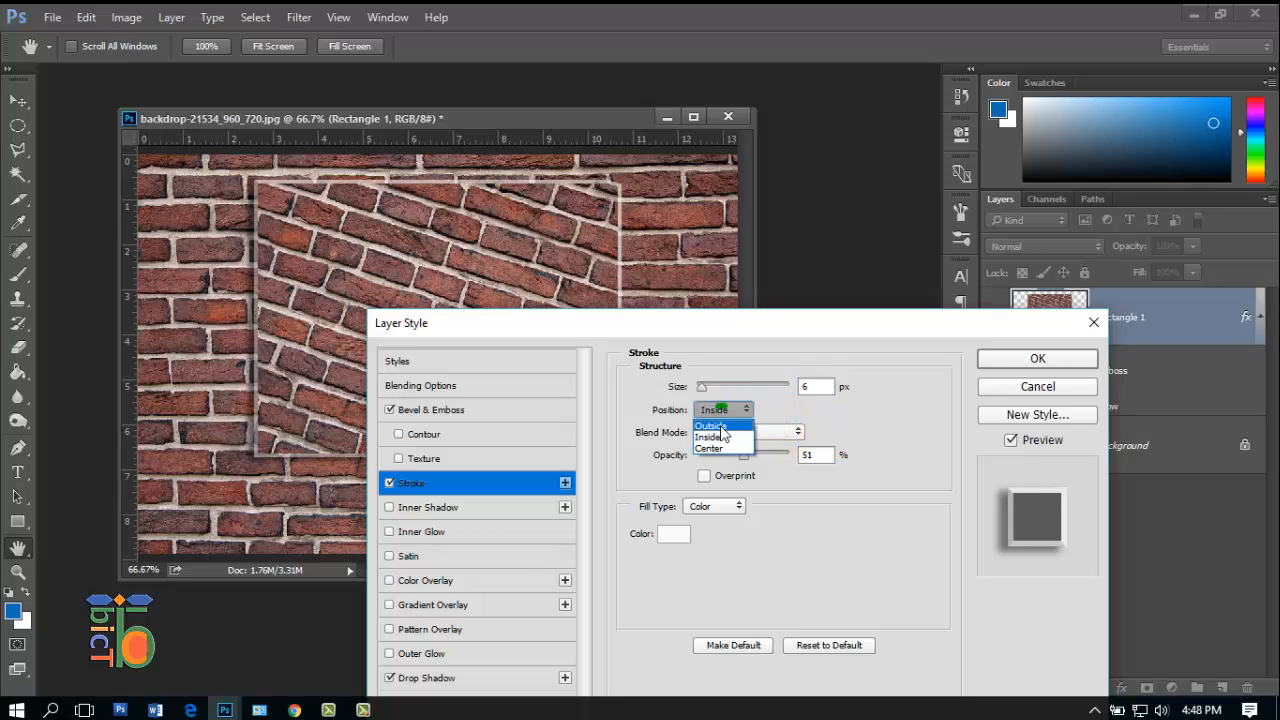
{"action": "left_click", "coordinate": [718, 430]}
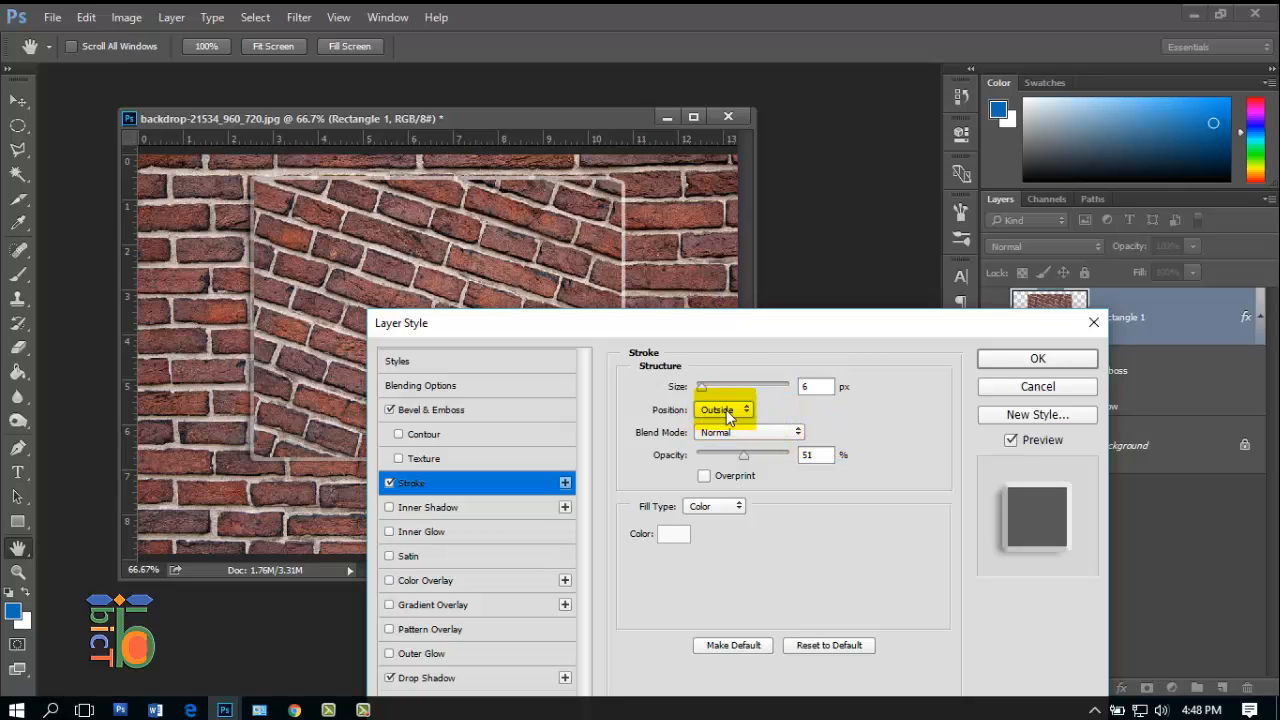
{"action": "left_click_drag", "start_coordinate": [715, 394], "coordinate": [706, 395]}
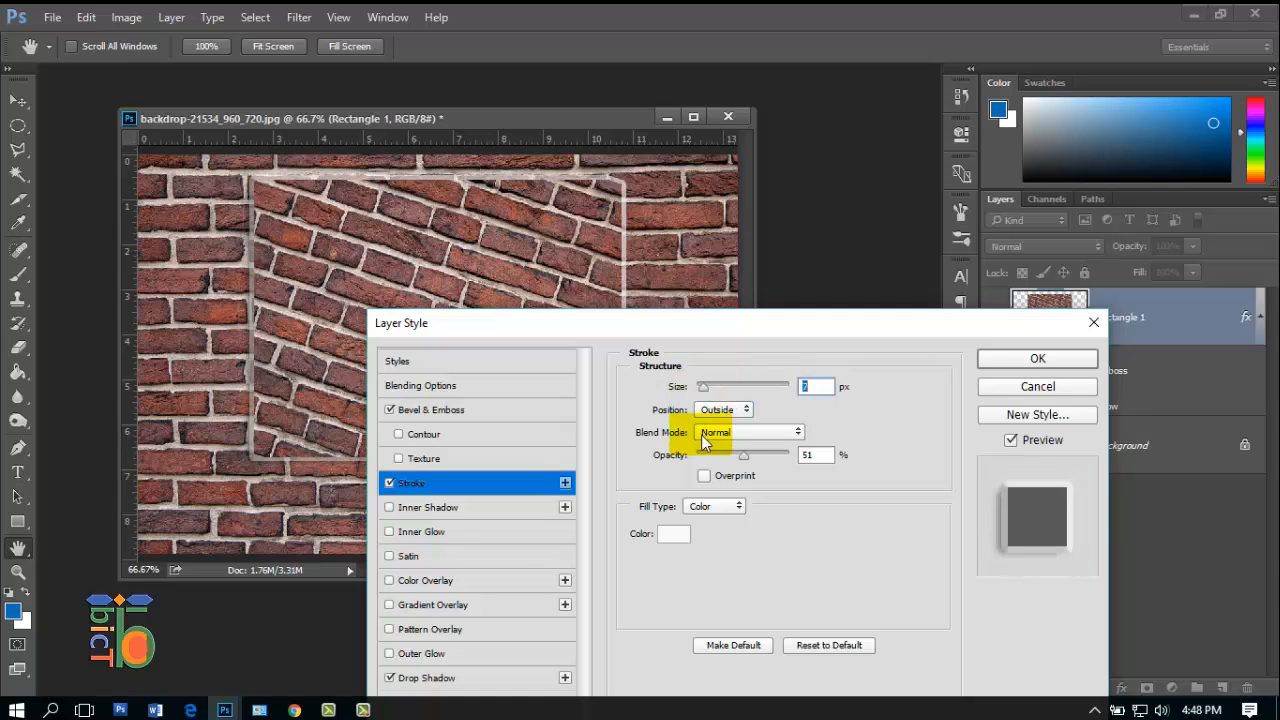
- Try dark and red stroke colours on Rectangle 1, then set the stroke colour to the near-white f8f5f5
{"action": "left_click", "coordinate": [673, 533]}
{"action": "left_click", "coordinate": [451, 527]}
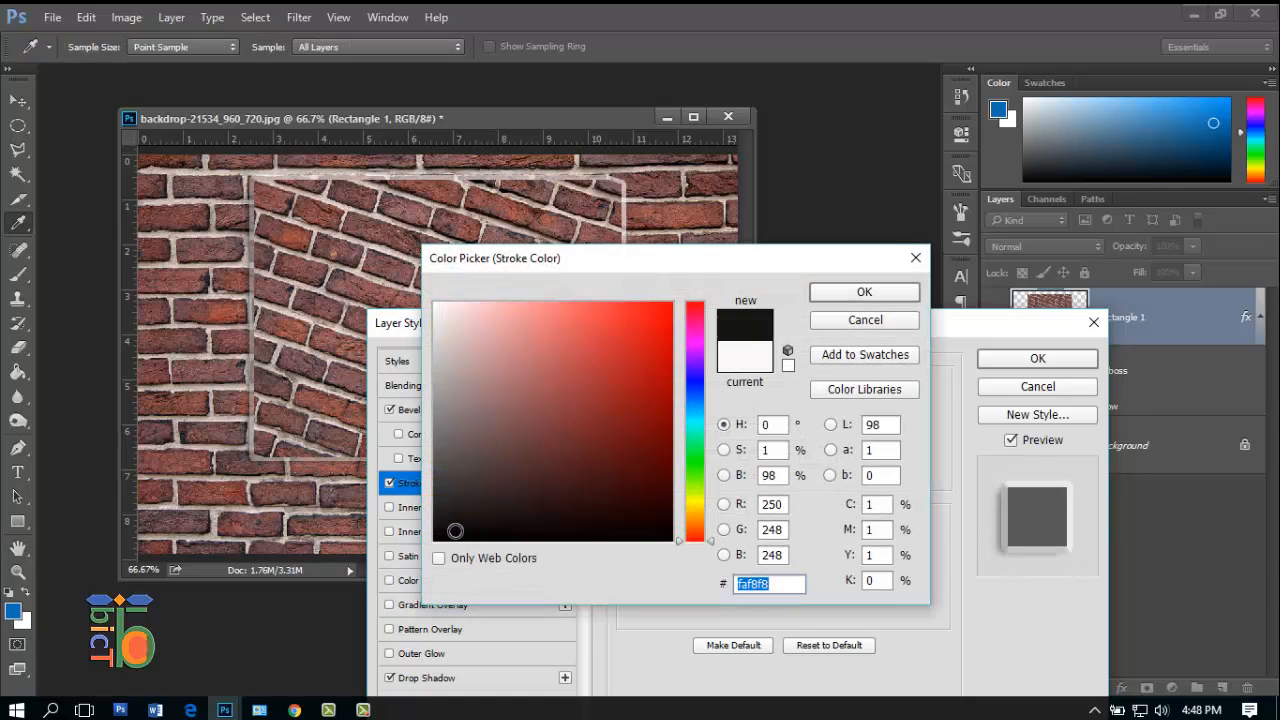
{"action": "mouse_move", "coordinate": [446, 522]}
{"action": "left_mouse_down"}
{"action": "mouse_move", "coordinate": [447, 535]}
{"action": "mouse_move", "coordinate": [688, 376]}
{"action": "mouse_move", "coordinate": [657, 361]}
{"action": "left_mouse_up"}
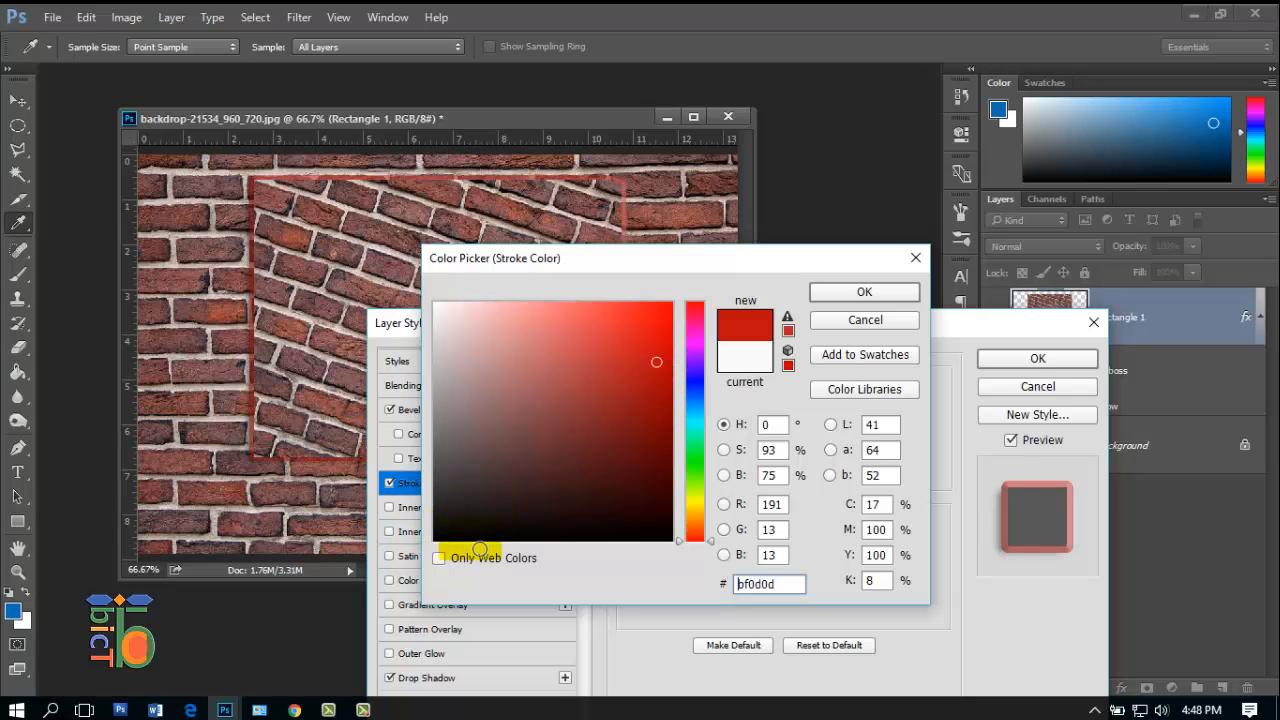
{"action": "left_click", "coordinate": [440, 310]}
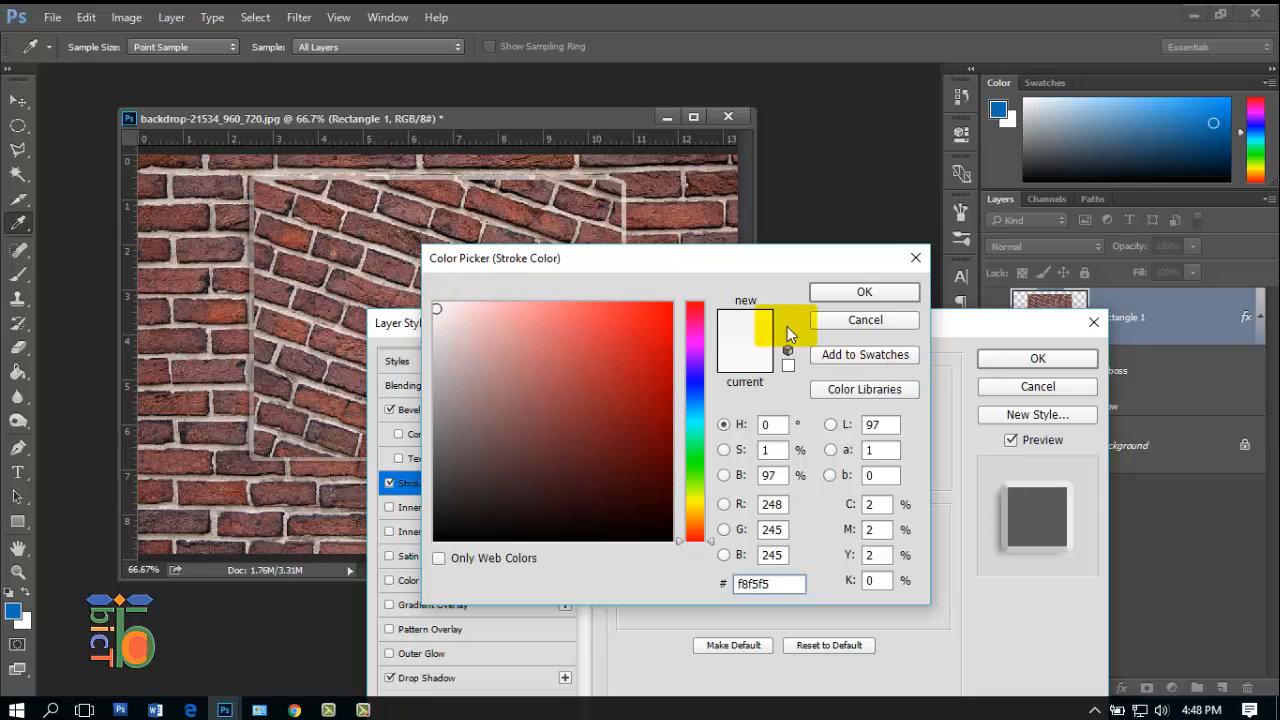
{"action": "left_click", "coordinate": [864, 291]}
- Set the Rectangle 1 stroke position to Inside, its opacity to 100% and its size to 10 px
{"action": "left_click", "coordinate": [740, 411]}
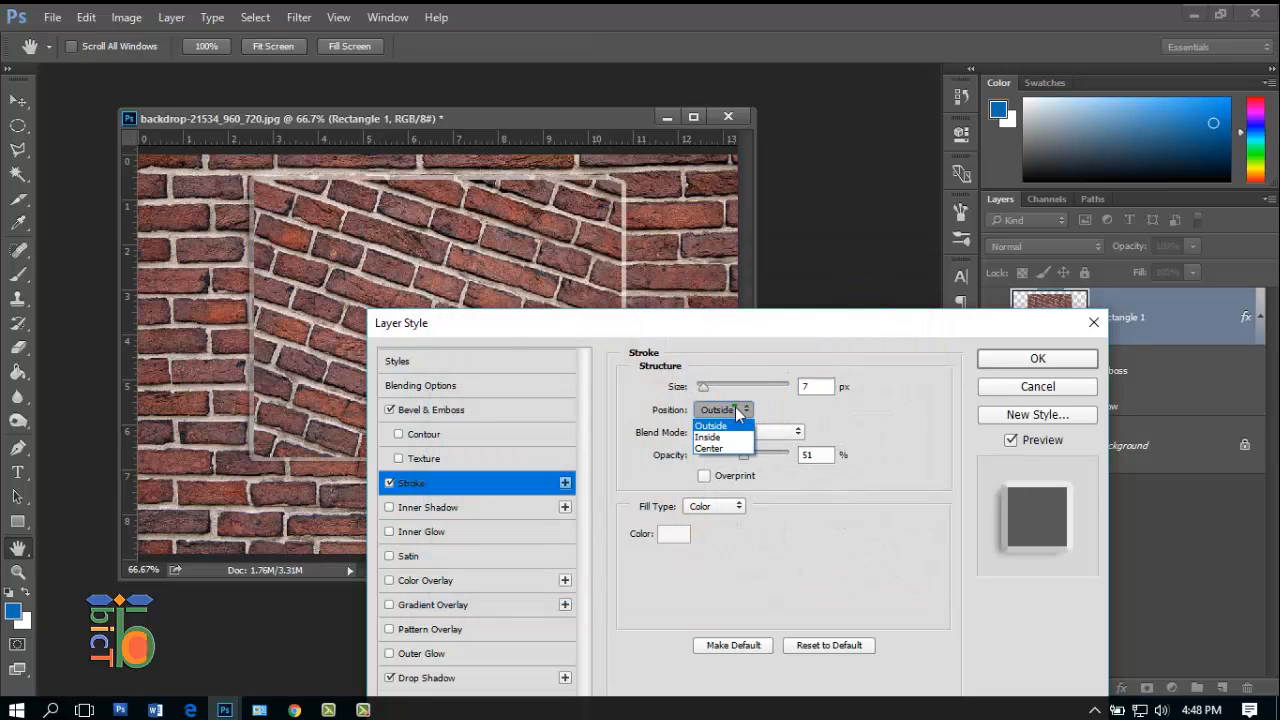
{"action": "left_click", "coordinate": [716, 438]}
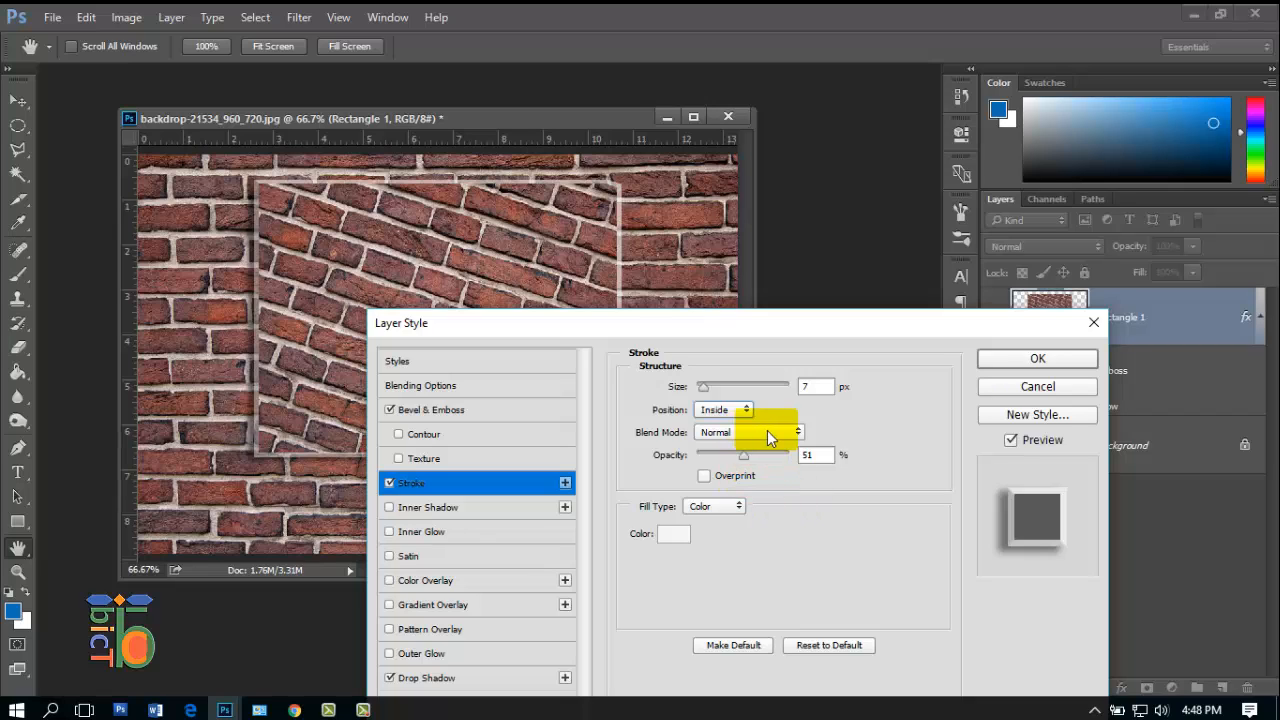
{"action": "mouse_move", "coordinate": [753, 455]}
{"action": "left_mouse_down"}
{"action": "mouse_move", "coordinate": [833, 450]}
{"action": "mouse_move", "coordinate": [769, 457]}
{"action": "mouse_move", "coordinate": [812, 458]}
{"action": "left_mouse_up"}
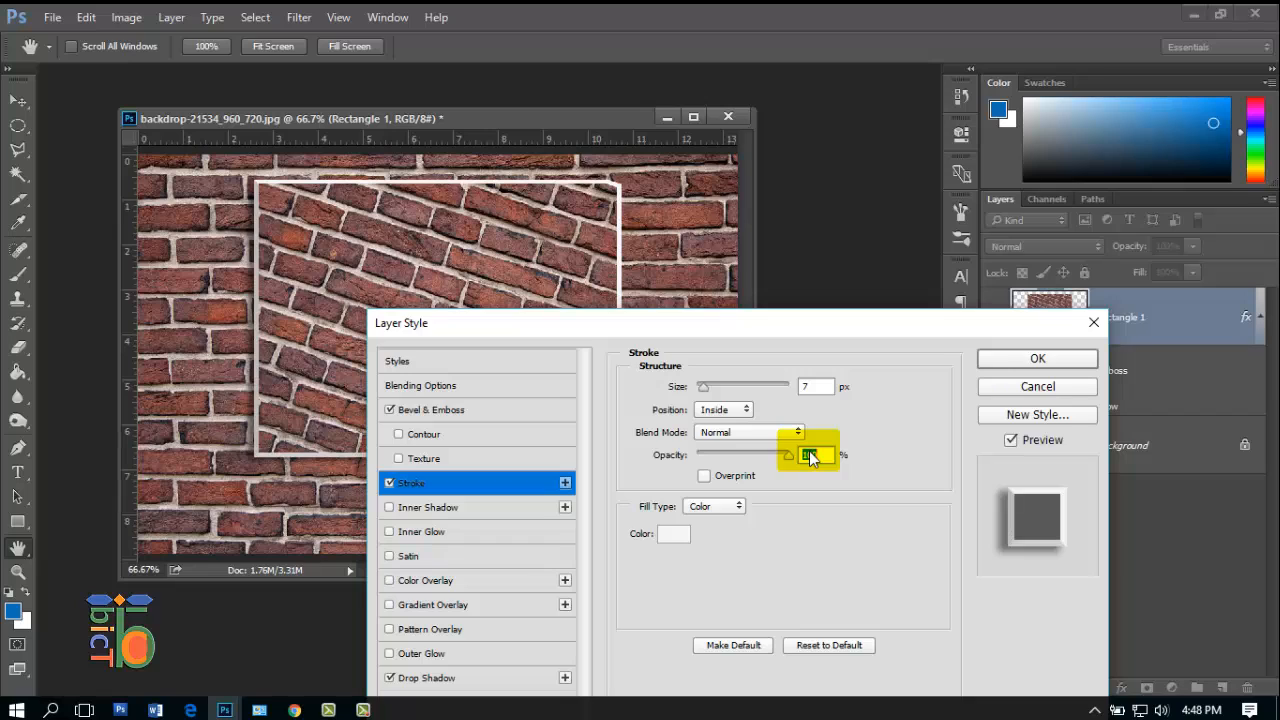
{"action": "left_click", "coordinate": [812, 387]}
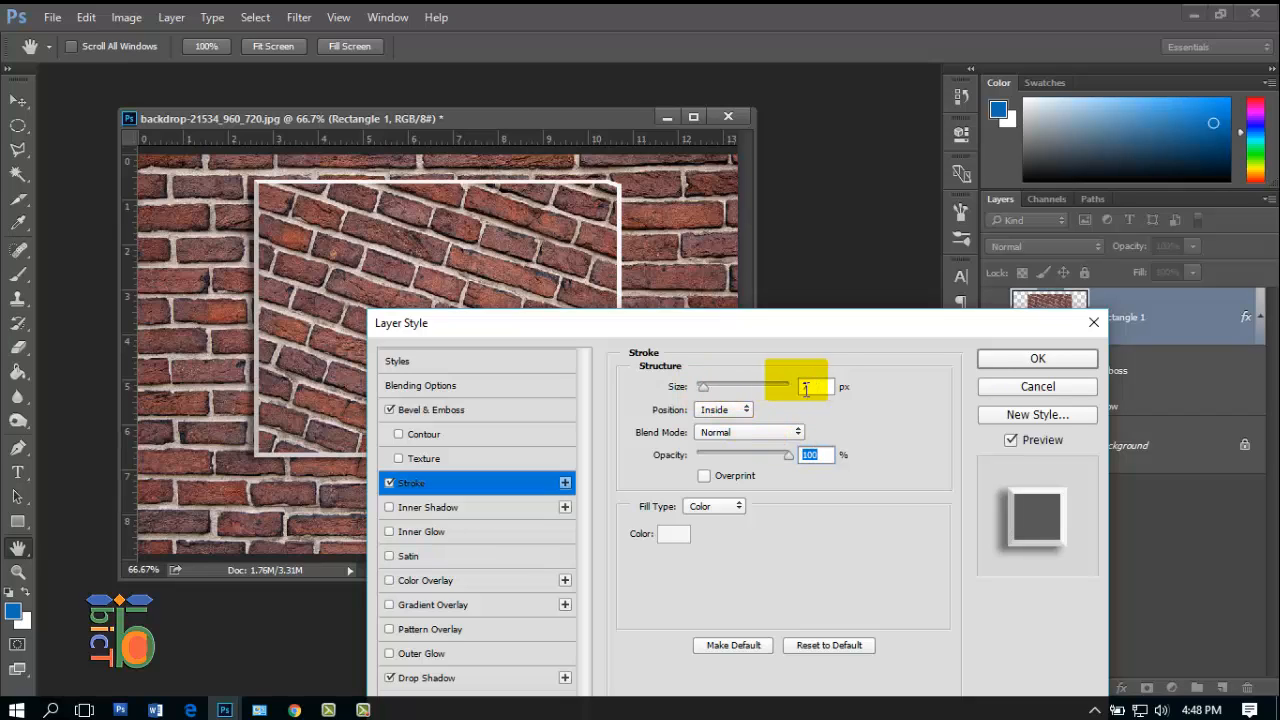
{"action": "type", "text": "10"}
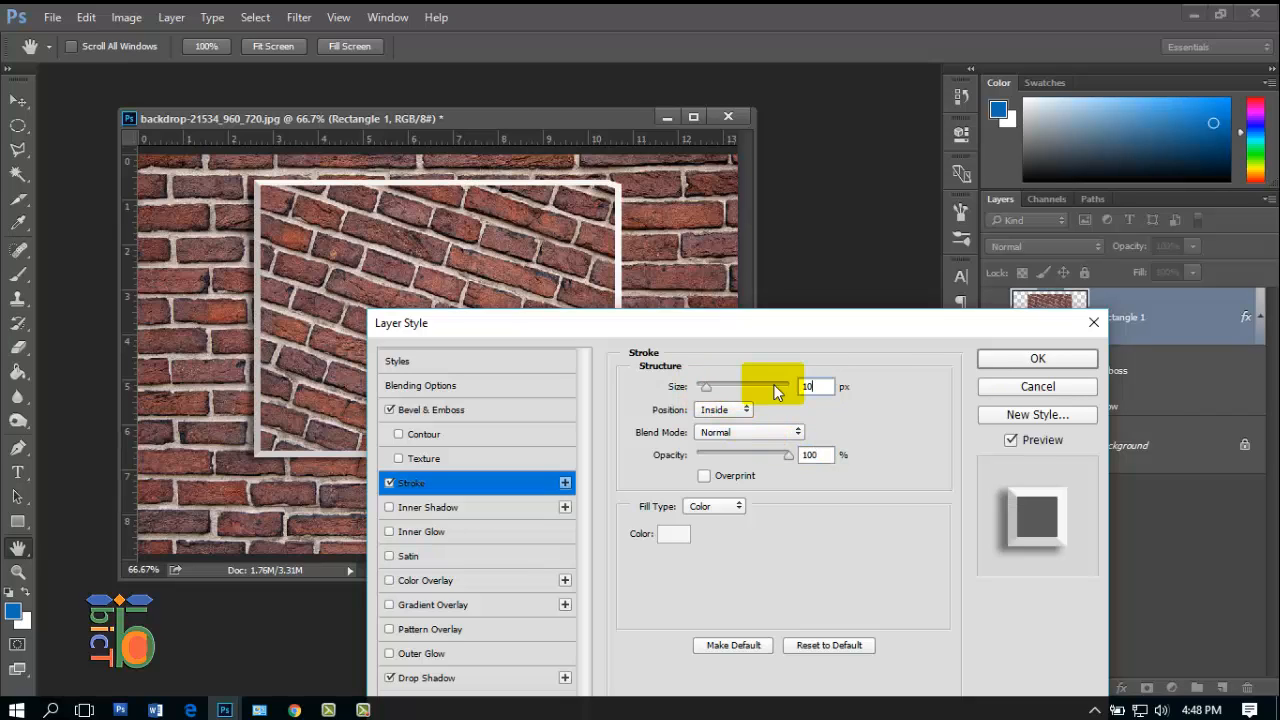
- Set the Rectangle 1 drop shadow to 20 px distance, 26% spread and 29 px size, and apply the layer style
{"action": "left_click_drag", "start_coordinate": [700, 322], "coordinate": [601, 206]}
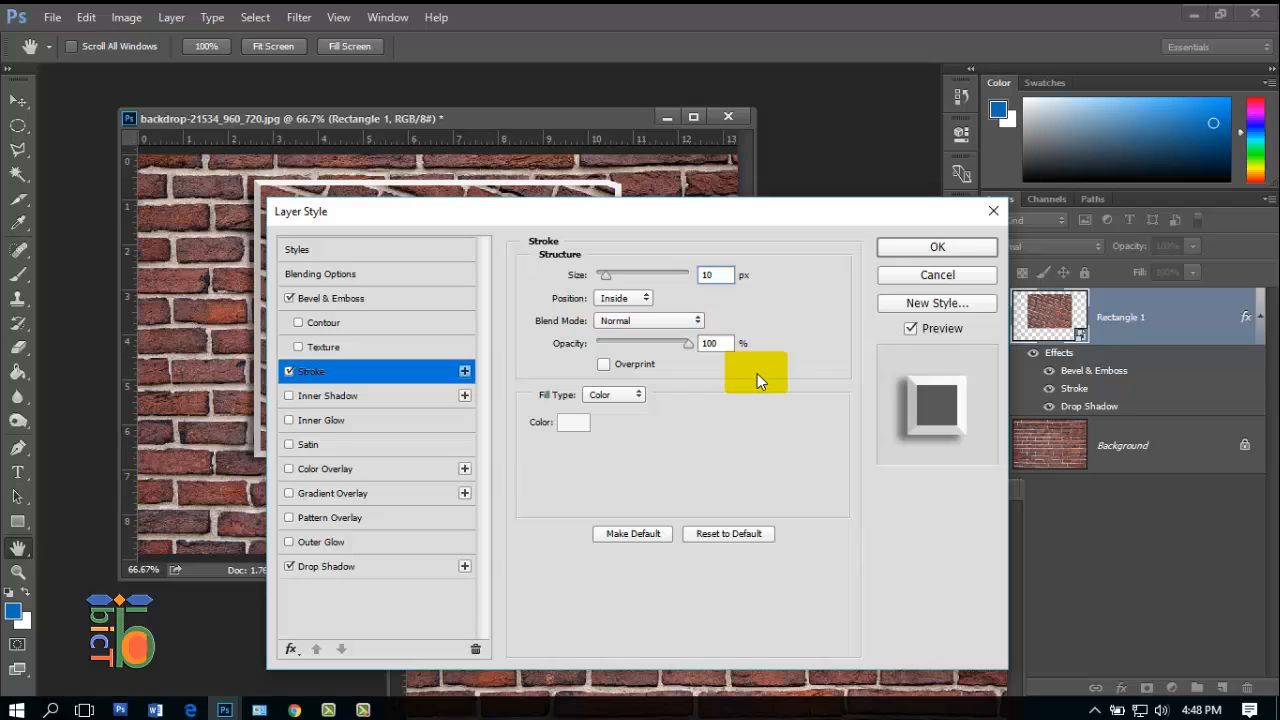
{"action": "left_click", "coordinate": [334, 566]}
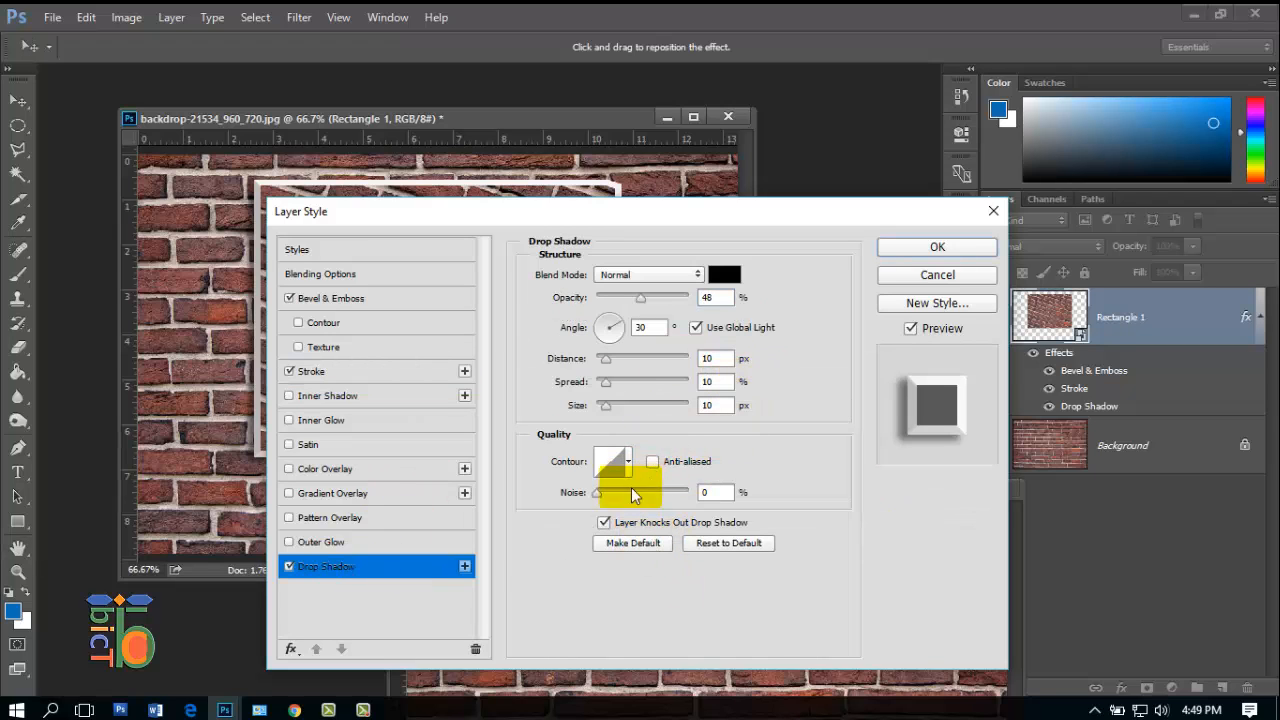
{"action": "left_click_drag", "start_coordinate": [608, 363], "coordinate": [614, 404]}
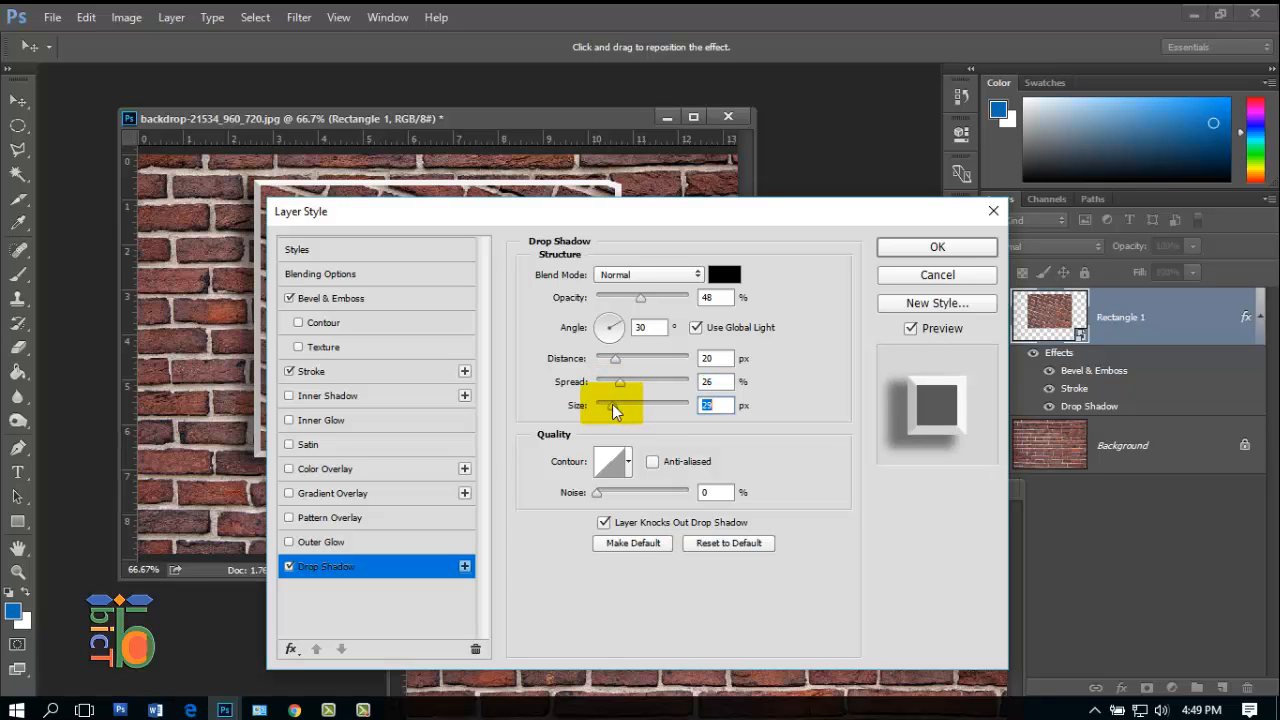
{"action": "left_click_drag", "start_coordinate": [606, 220], "coordinate": [677, 200]}
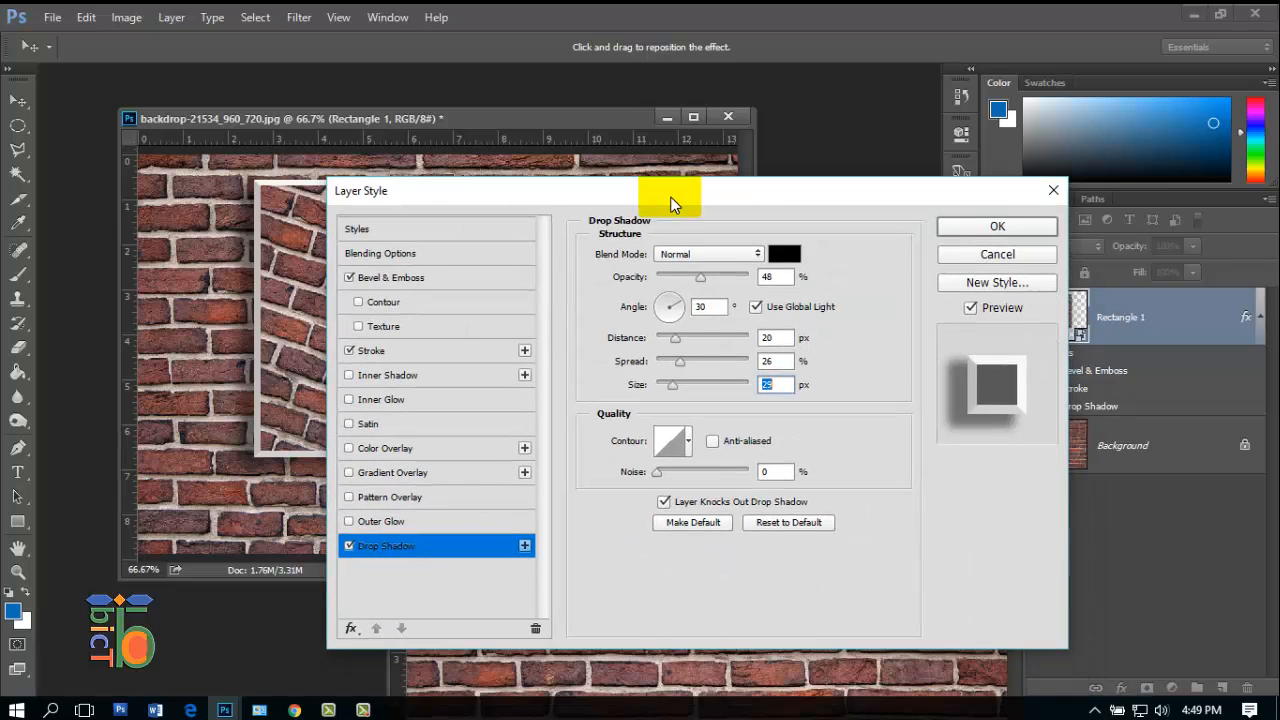
{"action": "left_click", "coordinate": [1031, 233]}
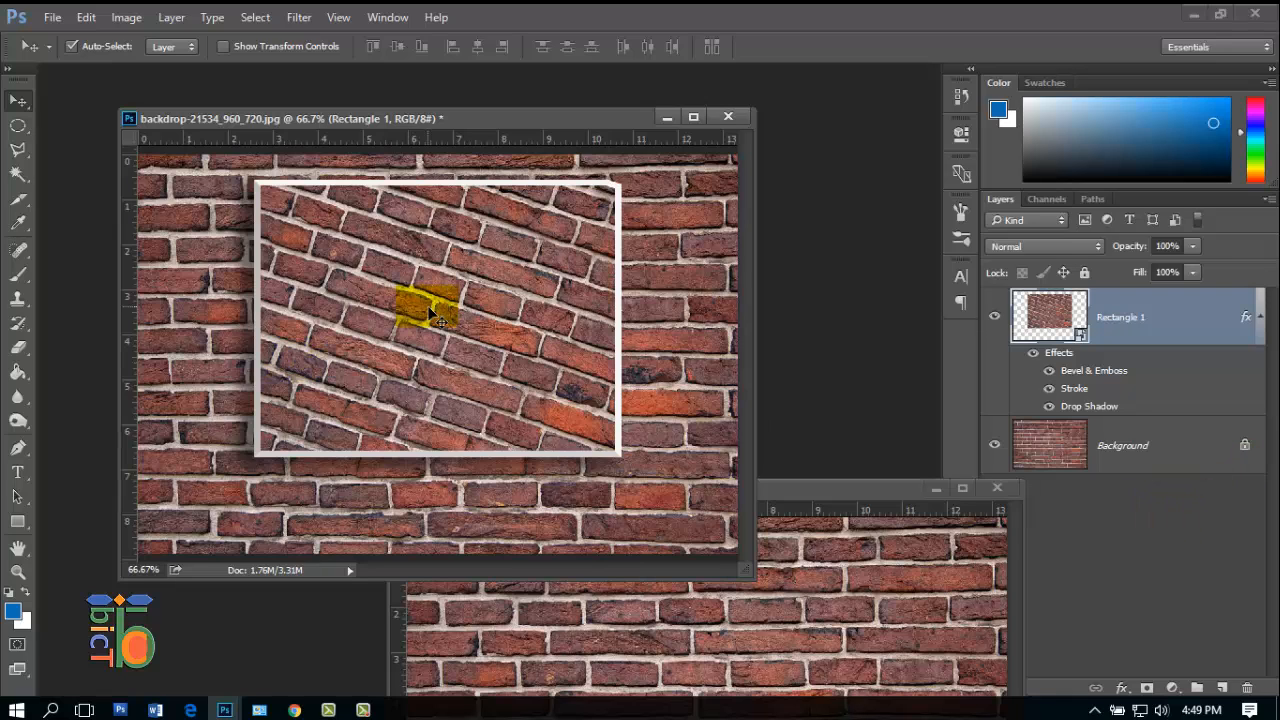
- Free transform Rectangle 1 by moving it up to Y 256 px and rotating it about 0.25°, and commit the transform
{"action": "key", "text": "ctrl+t"}
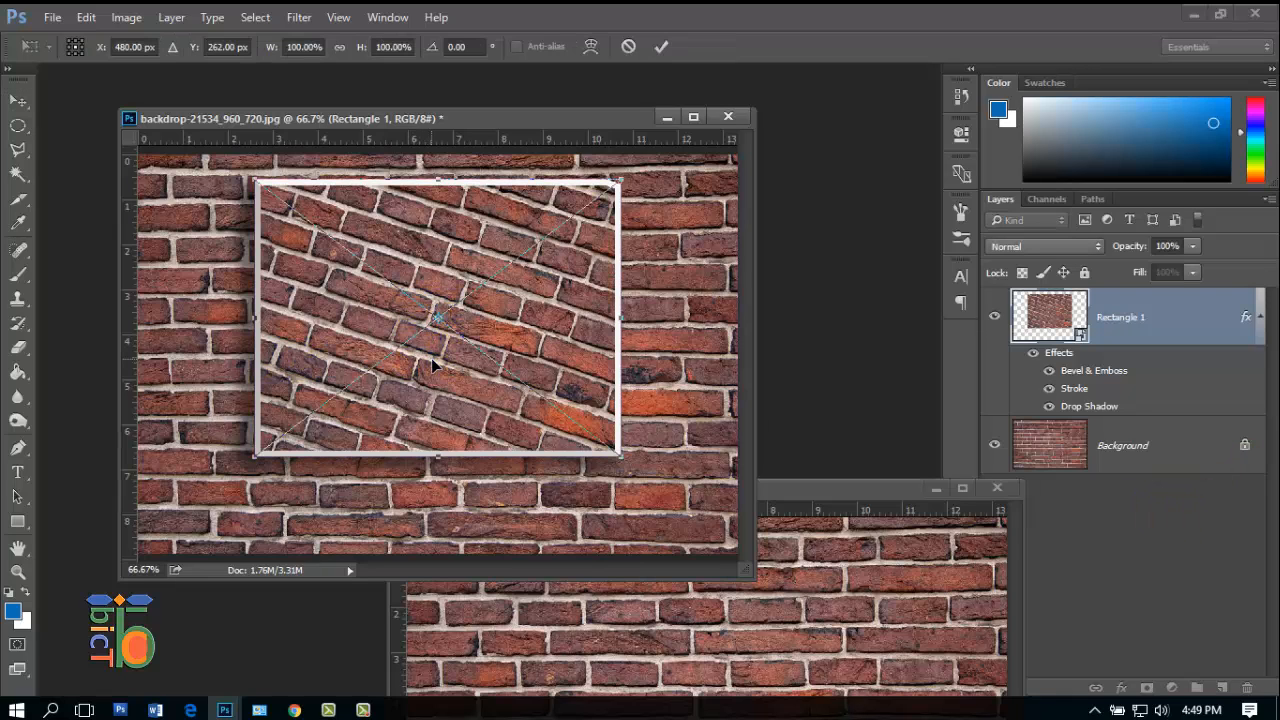
{"action": "left_click_drag", "start_coordinate": [431, 358], "coordinate": [430, 352]}
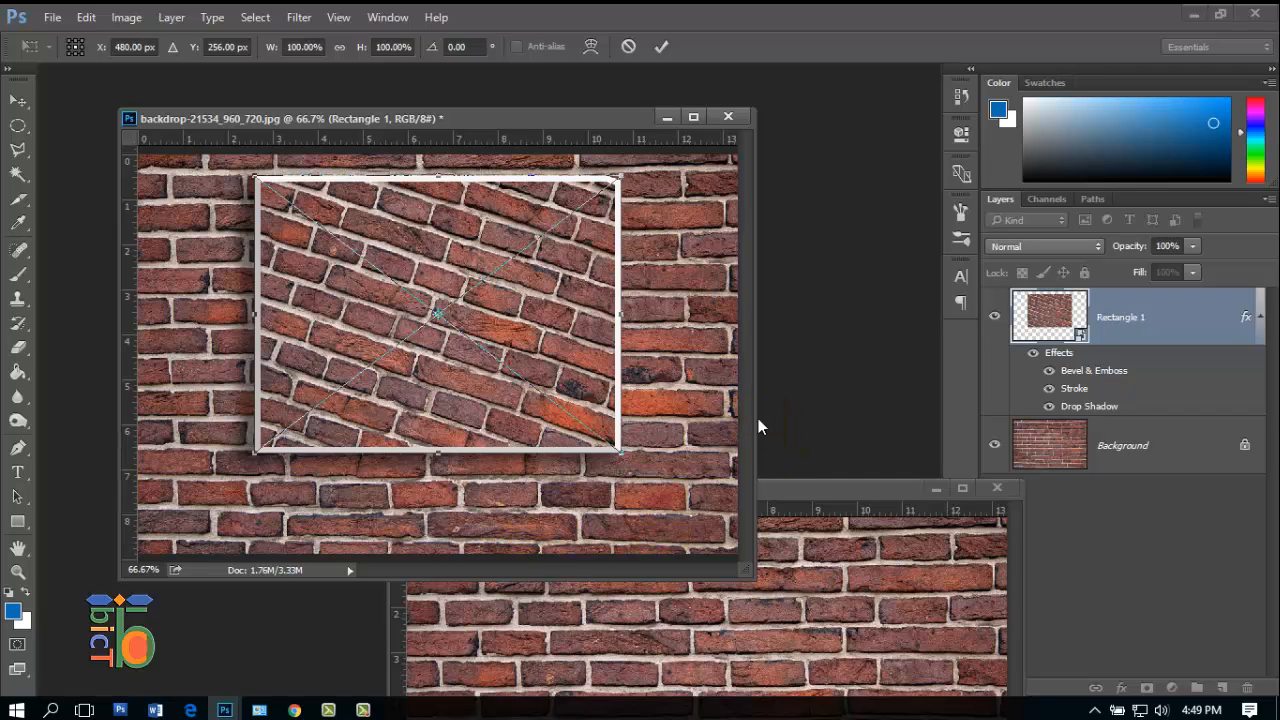
{"action": "left_click_drag", "start_coordinate": [757, 414], "coordinate": [838, 414]}
{"action": "left_click_drag", "start_coordinate": [528, 594], "coordinate": [531, 623]}
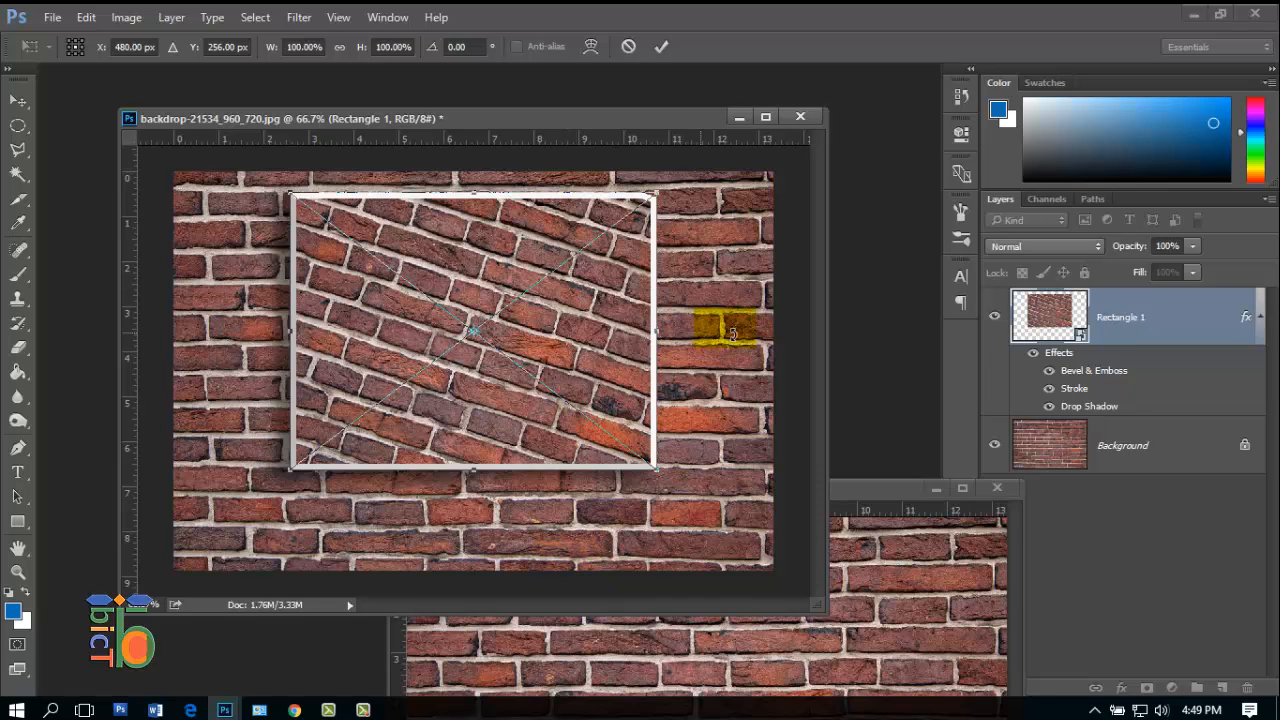
{"action": "left_click_drag", "start_coordinate": [671, 200], "coordinate": [682, 201]}
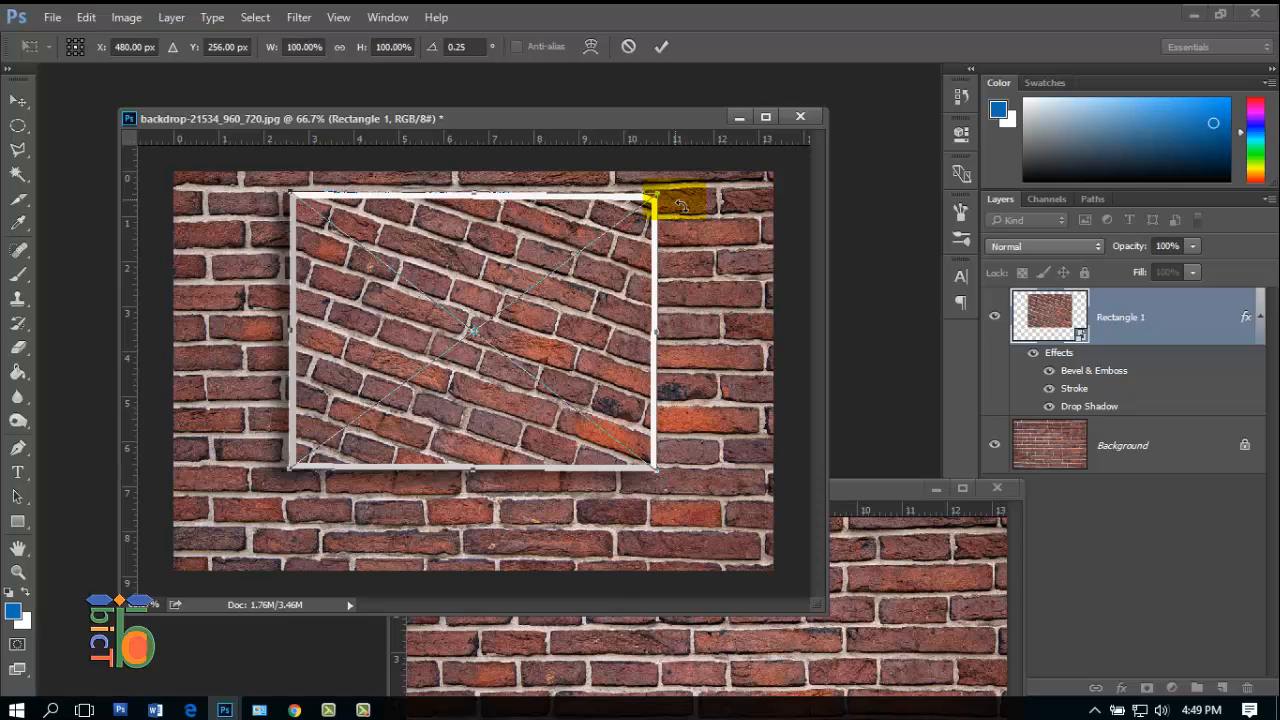
{"action": "left_click", "coordinate": [18, 101]}
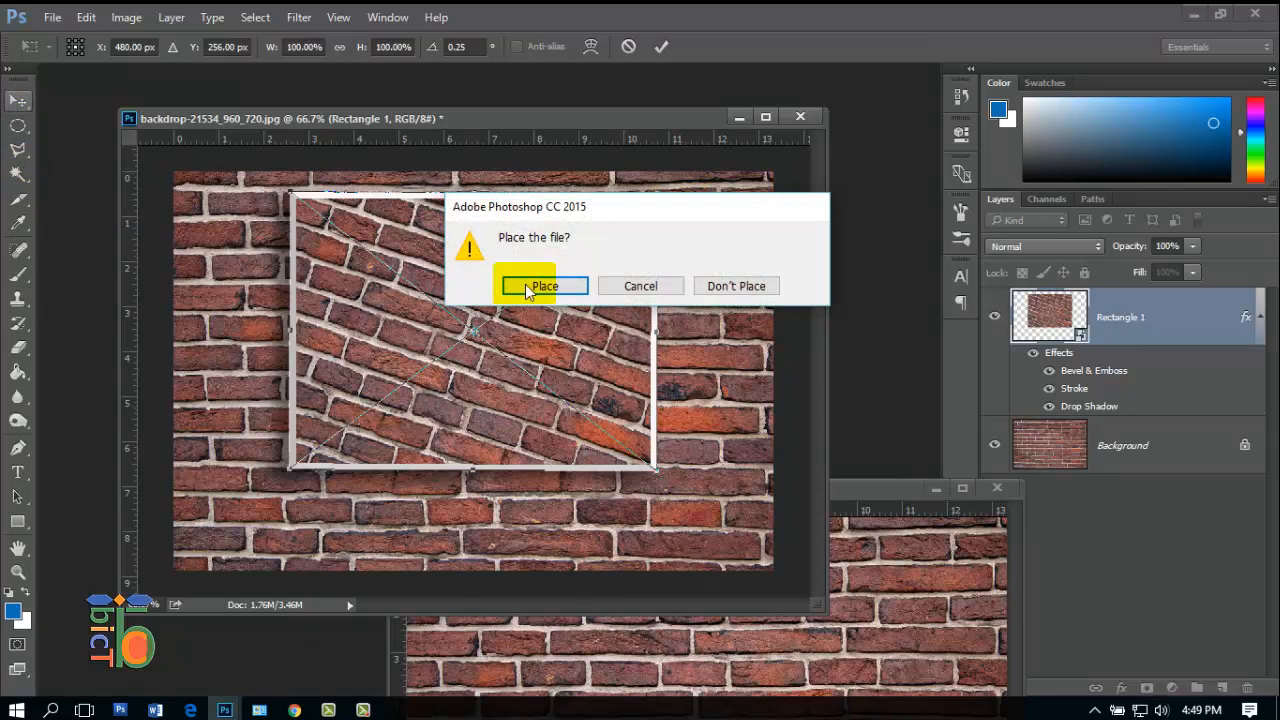
{"action": "left_click", "coordinate": [543, 287]}
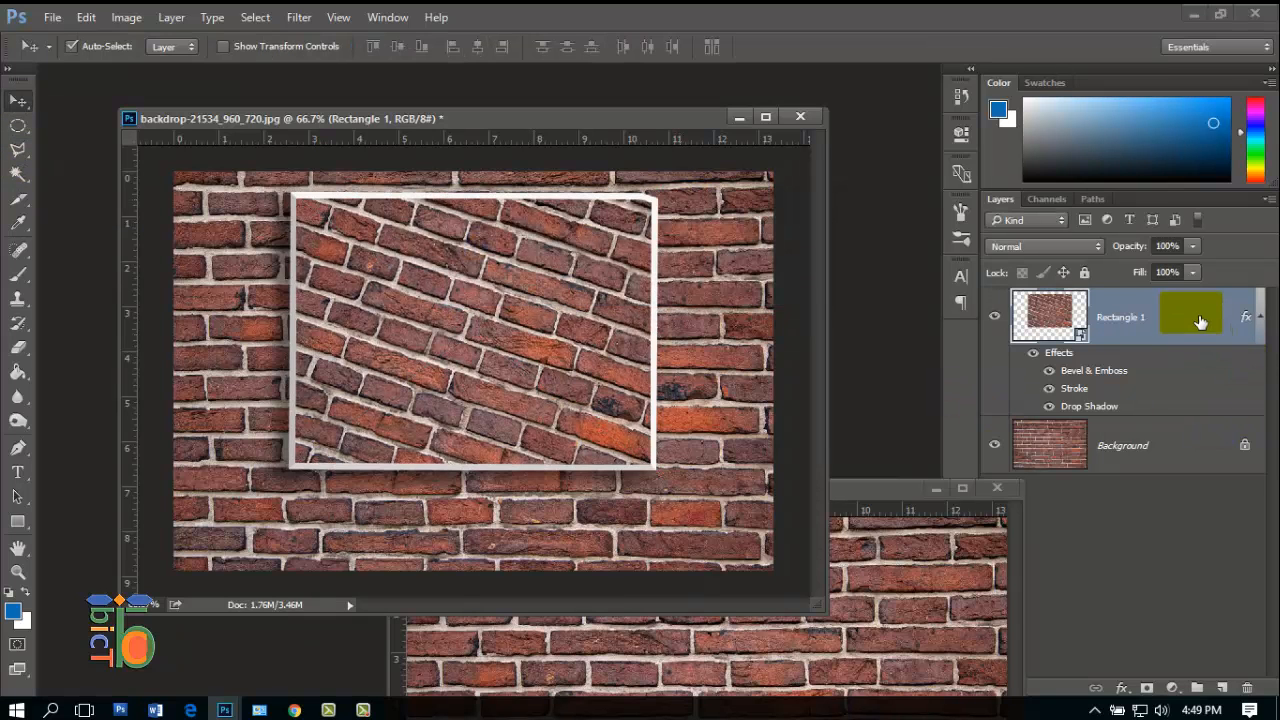
- Lock the Rectangle 1 layer completely
{"action": "left_click", "coordinate": [1084, 272]}
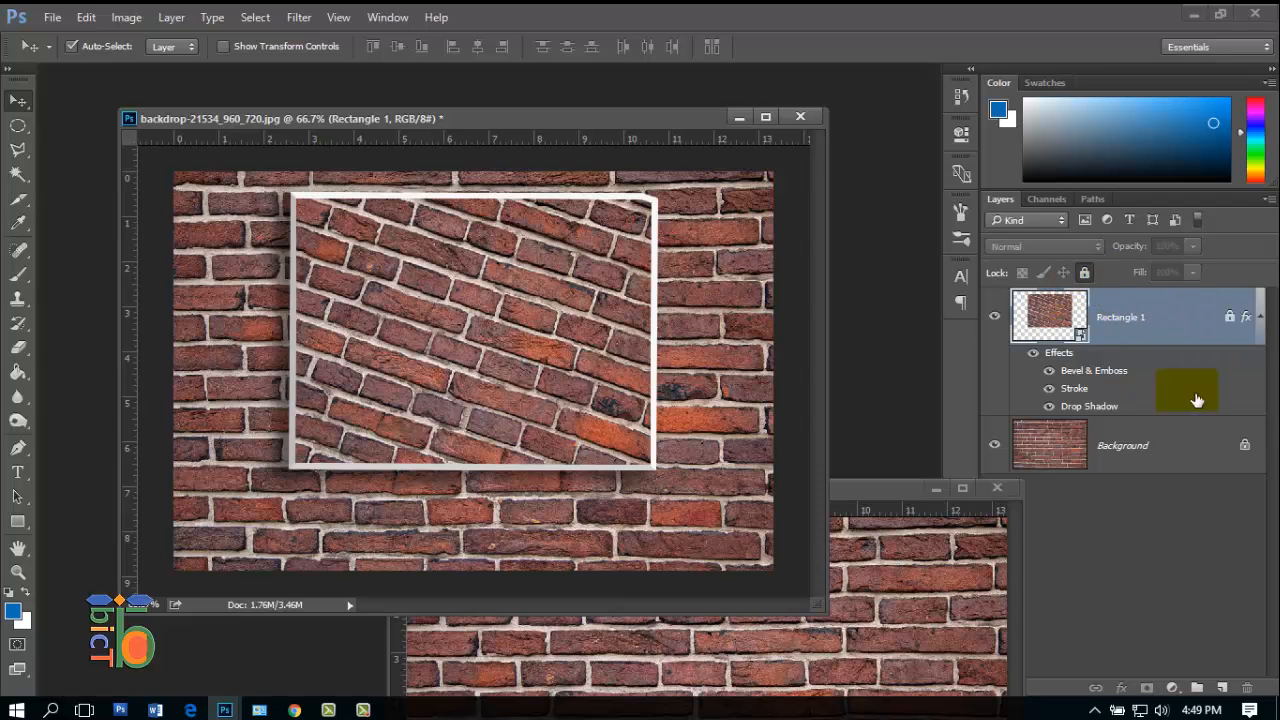
{"action": "left_click_drag", "start_coordinate": [875, 490], "coordinate": [766, 503]}
{"action": "left_click", "coordinate": [693, 165]}
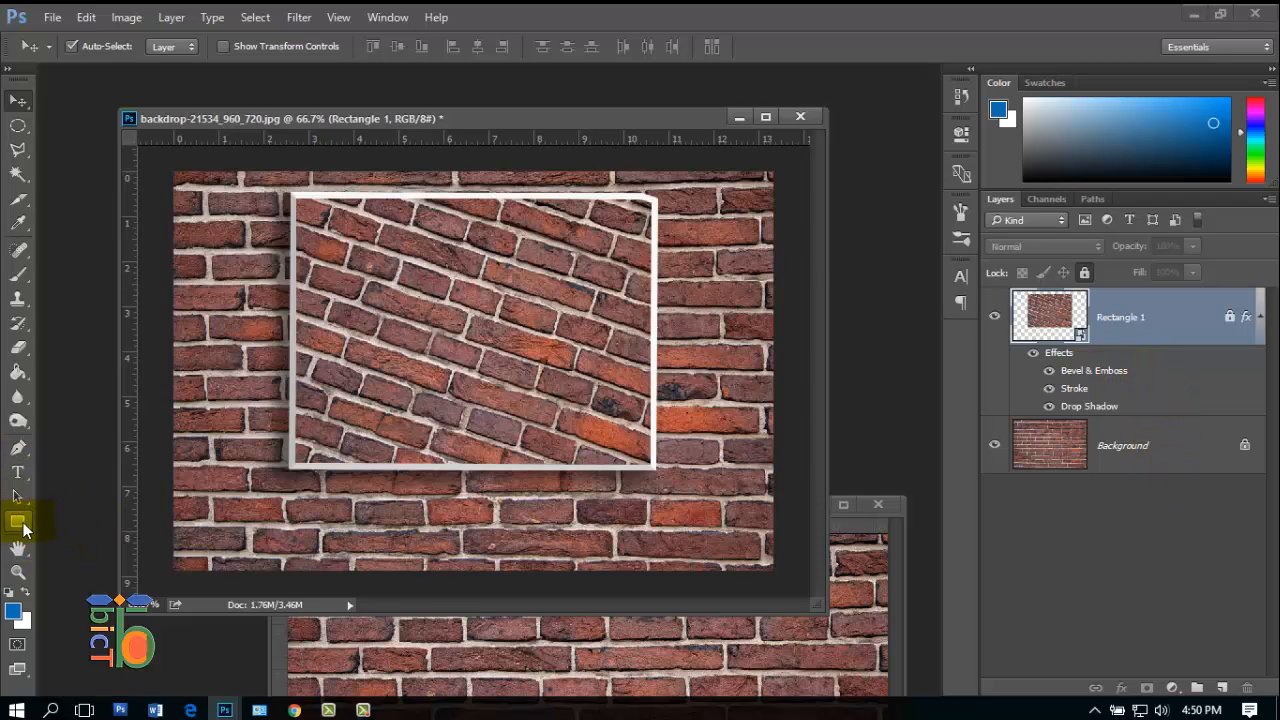
- Draw an unfilled rectangle shape of about 962 × 142 px across the full width of the wall's lower edge
{"action": "left_click", "coordinate": [19, 523]}
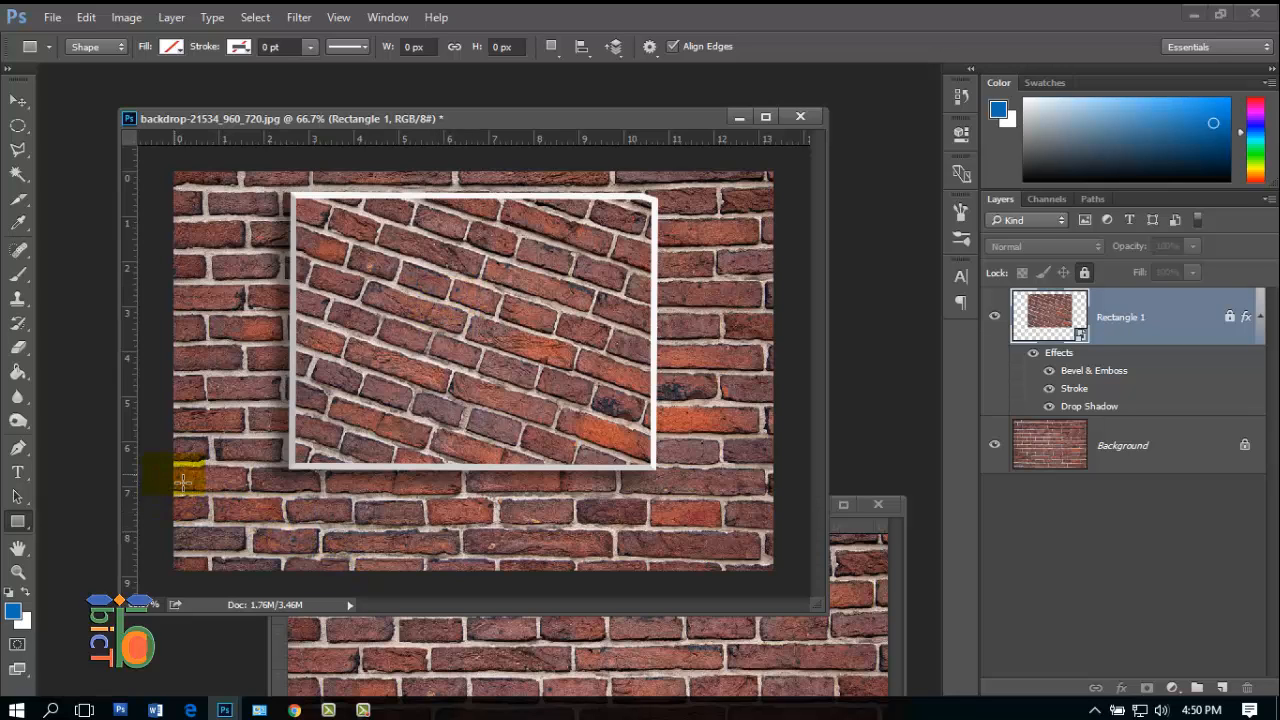
{"action": "left_click_drag", "start_coordinate": [184, 490], "coordinate": [784, 577]}
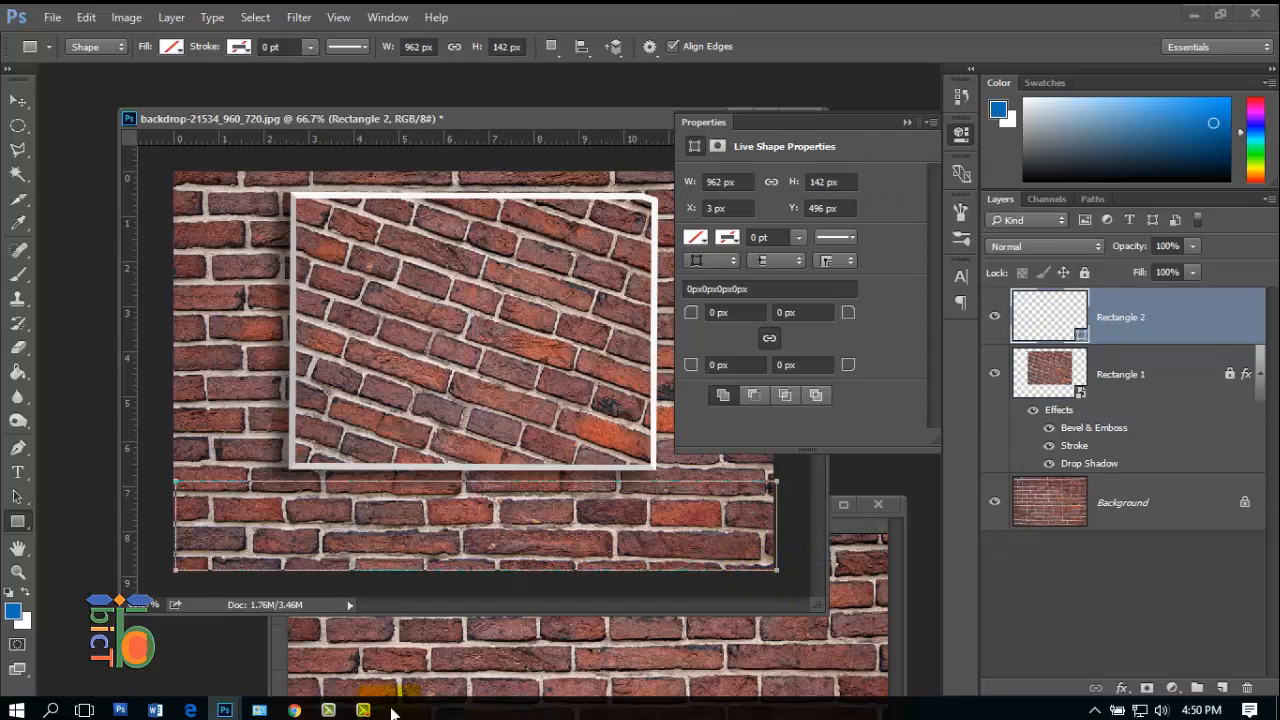
{"action": "mouse_move", "coordinate": [259, 712]}
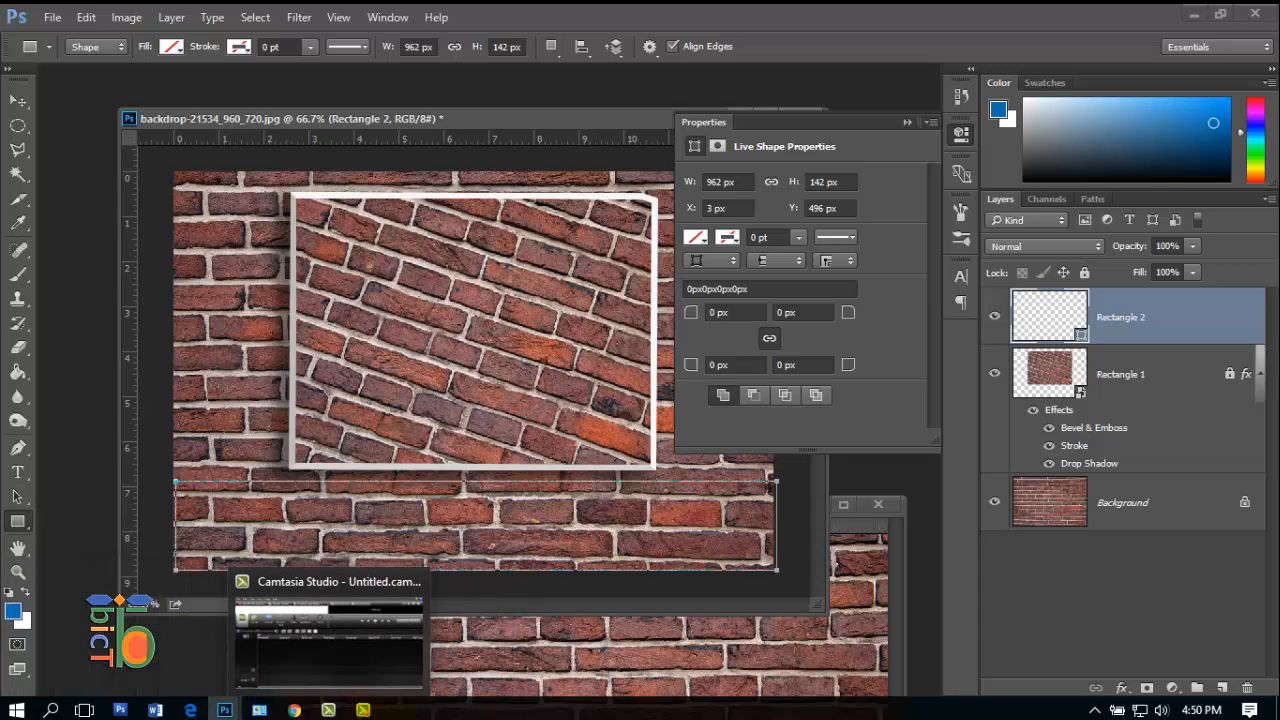
{"action": "left_click", "coordinate": [363, 710]}
{"action": "left_click", "coordinate": [1048, 596]}
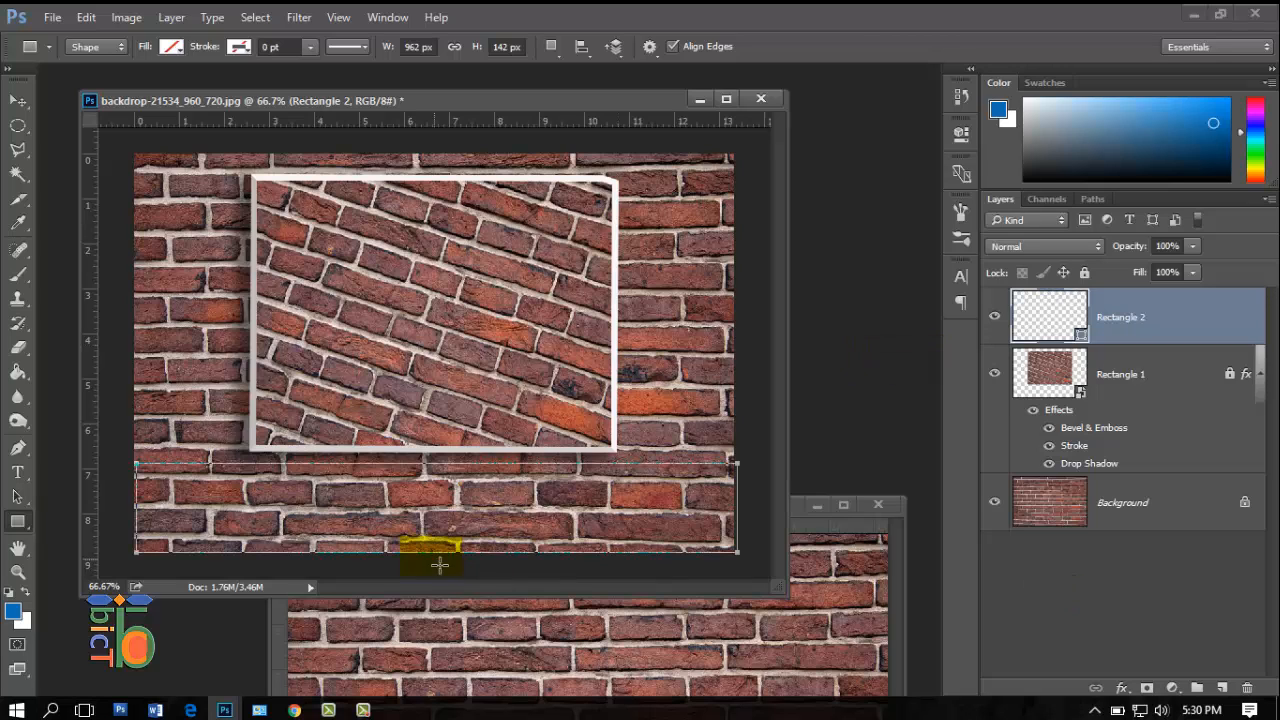
- Convert the Rectangle 2 layer to a smart object
{"action": "left_click", "coordinate": [16, 100]}
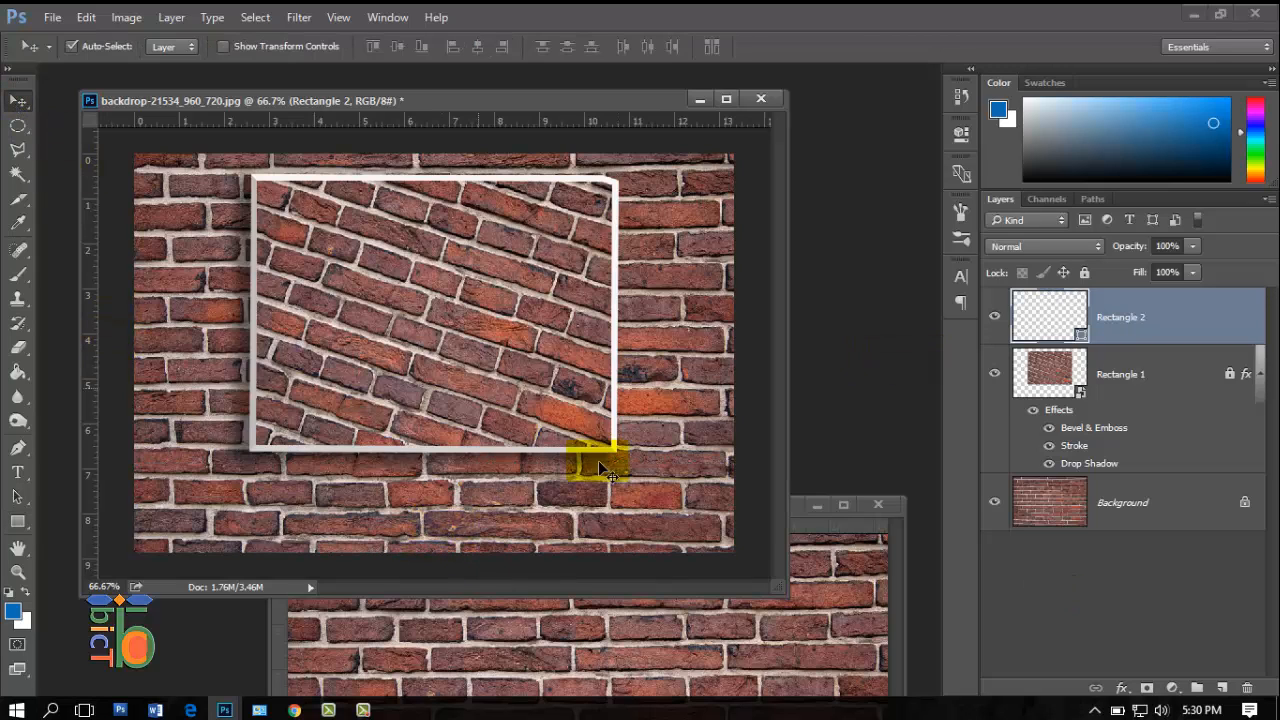
{"action": "right_click", "coordinate": [1131, 327]}
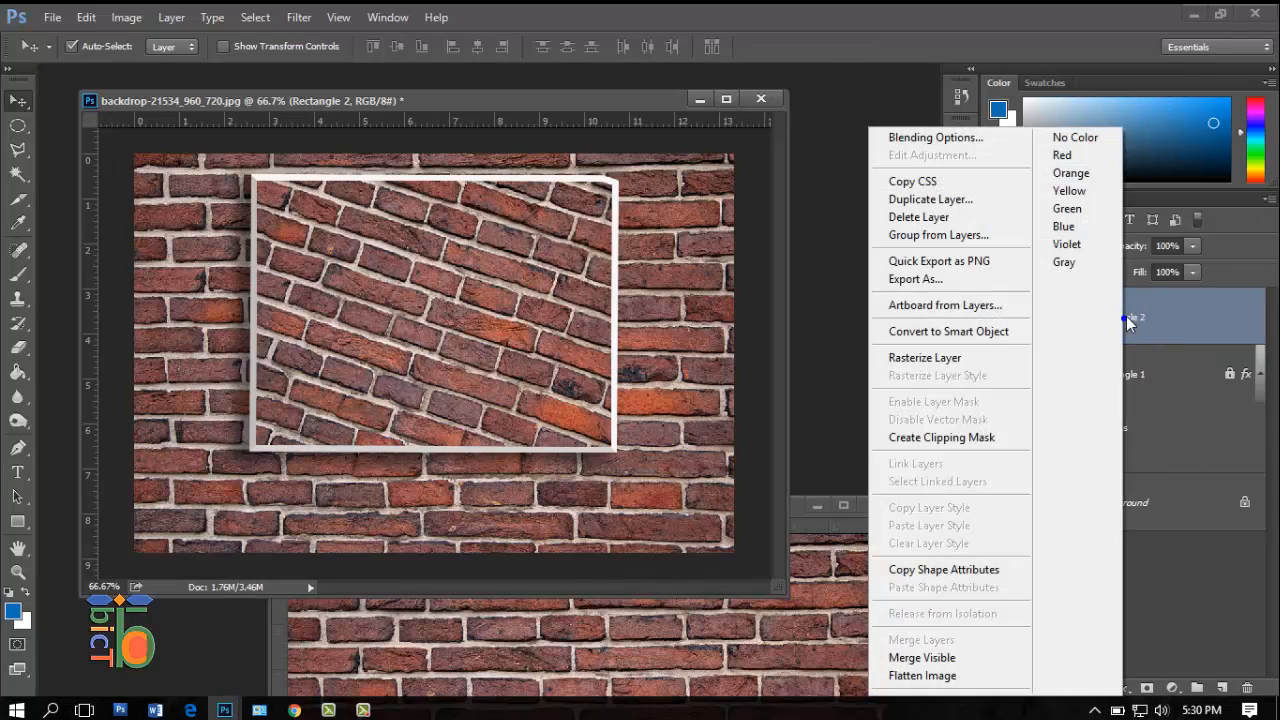
{"action": "left_click", "coordinate": [935, 335]}
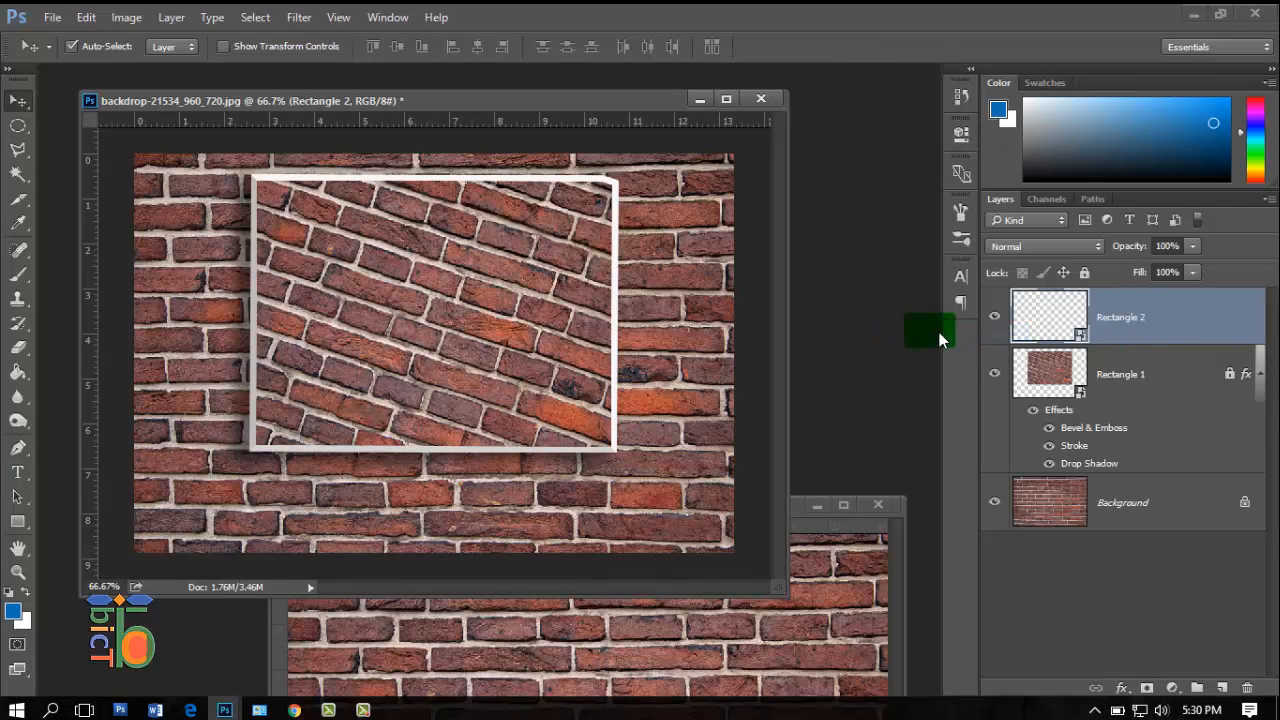
- Rename the Rectangle 2 layer to bict
{"action": "right_click", "coordinate": [1134, 323]}
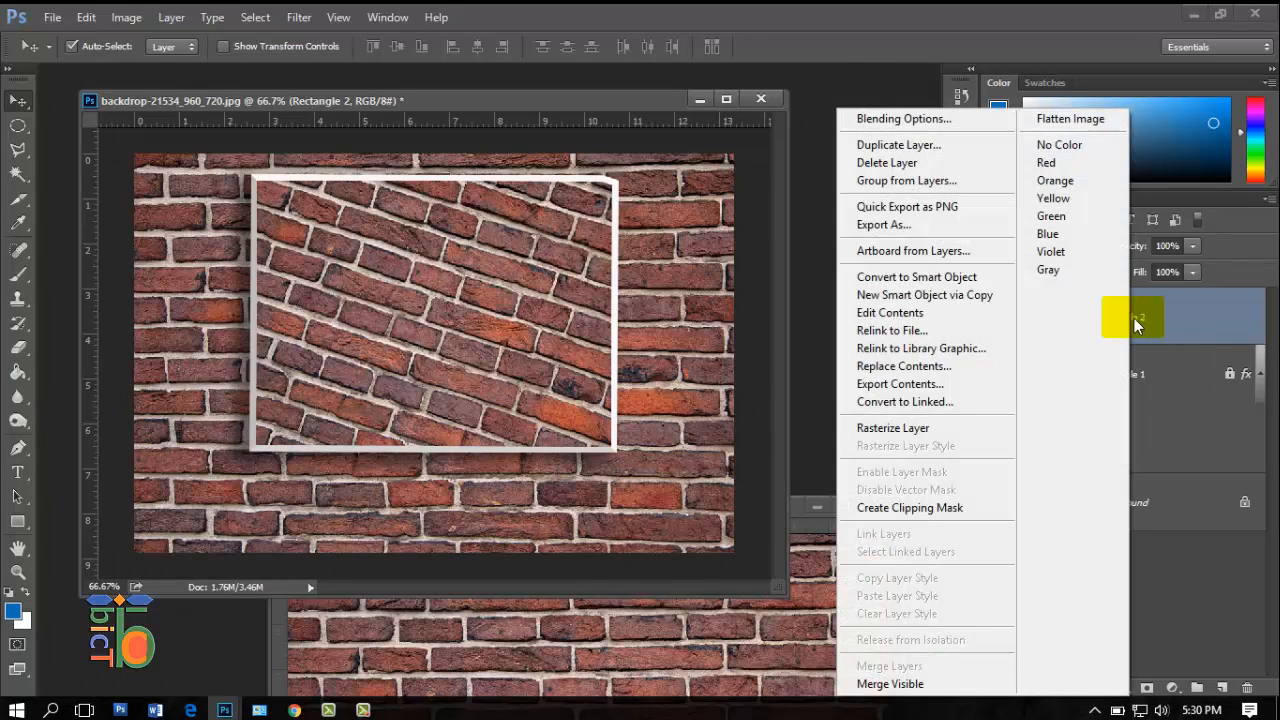
{"action": "left_click", "coordinate": [1149, 318]}
{"action": "double_click", "coordinate": [1149, 318]}
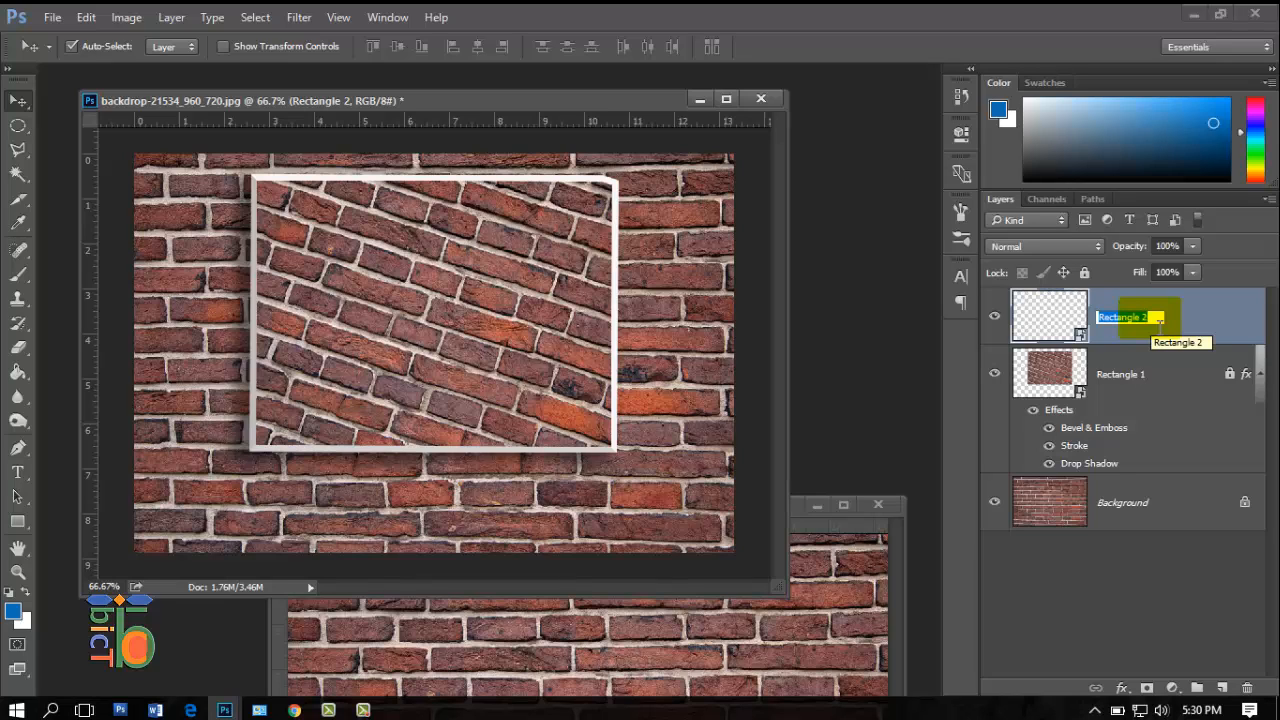
{"action": "type", "text": "b"}
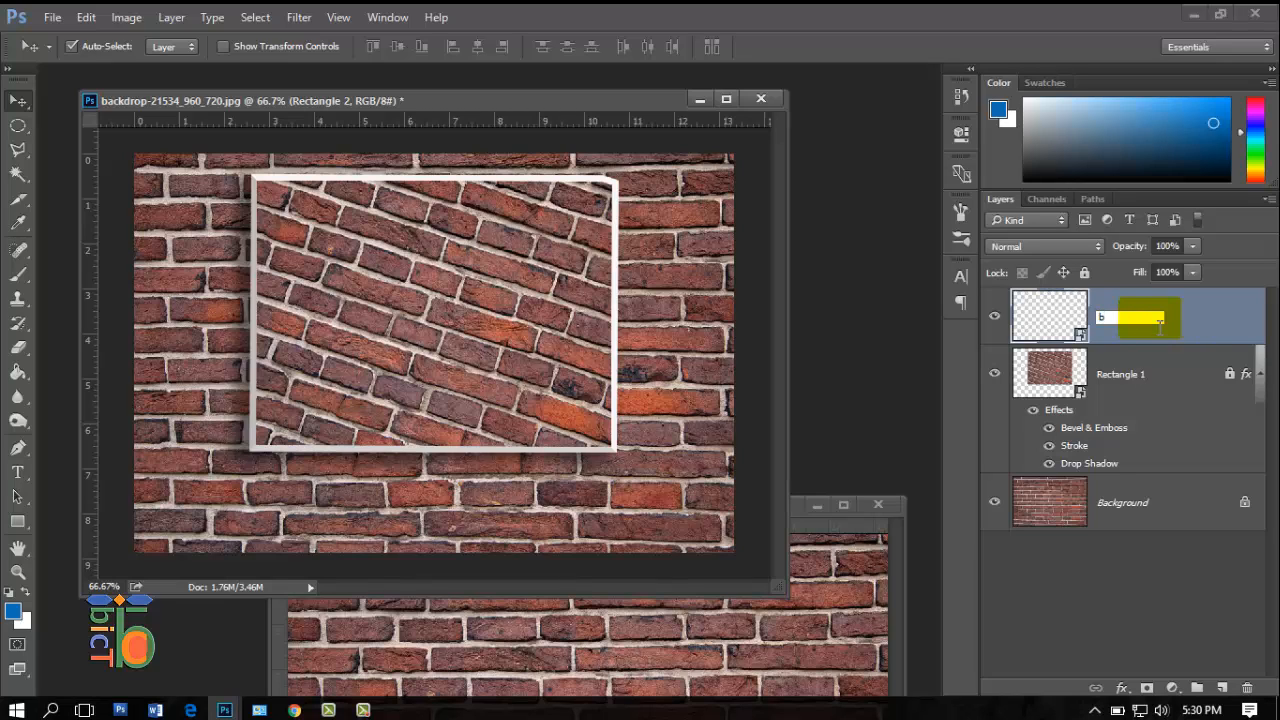
{"action": "type", "text": "ict"}
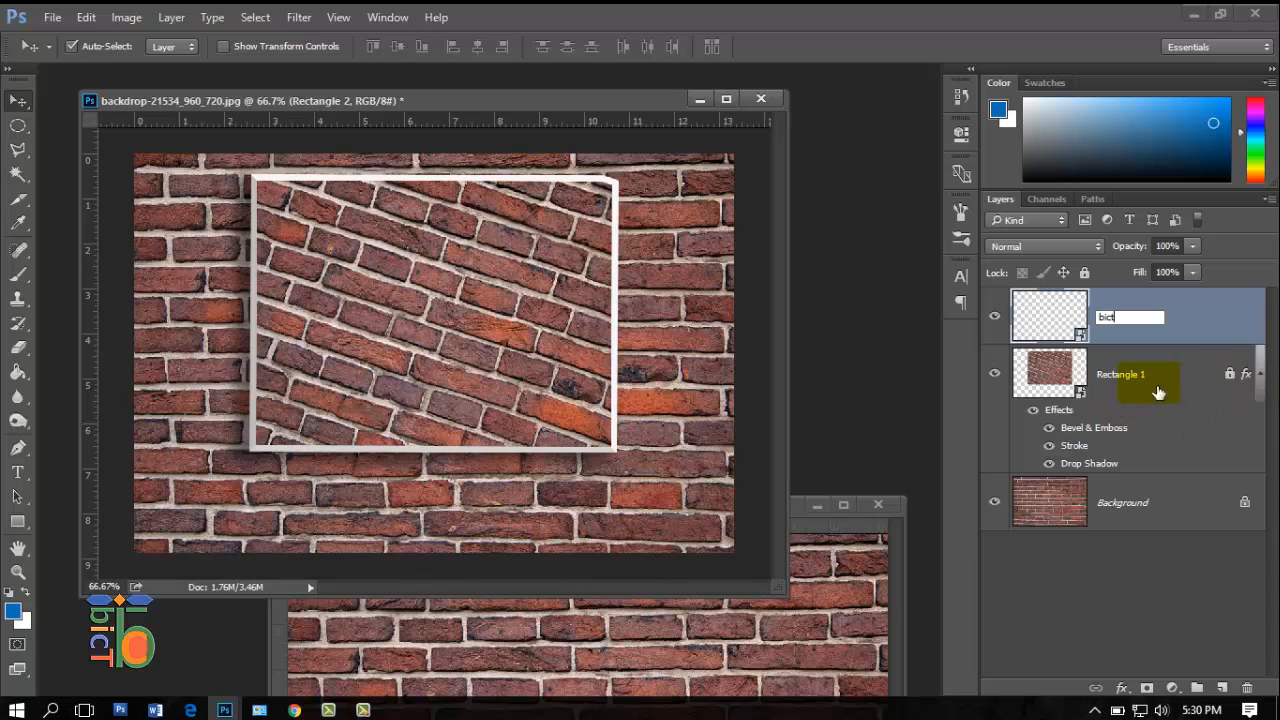
{"action": "left_click", "coordinate": [1158, 392]}
{"action": "left_click", "coordinate": [1130, 320]}
- Open the blending options of the bict layer and turn on Bevel & Emboss
{"action": "right_click", "coordinate": [1125, 316]}
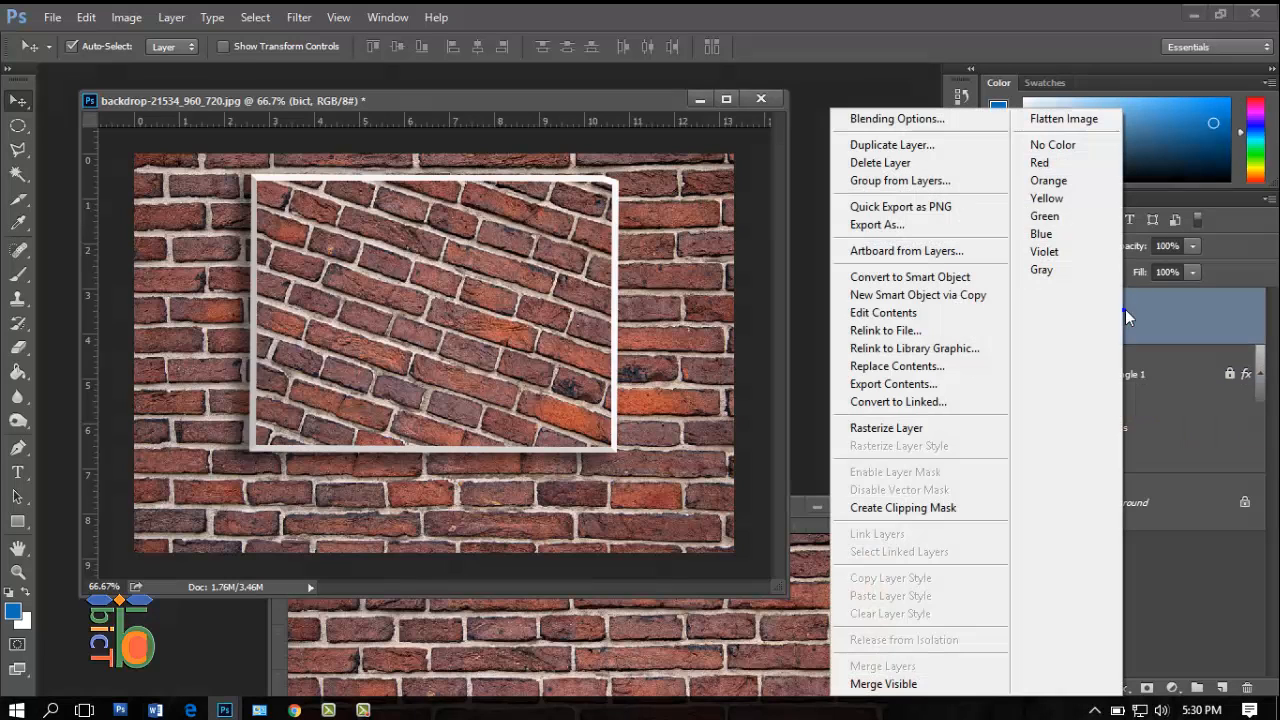
{"action": "left_click", "coordinate": [897, 118]}
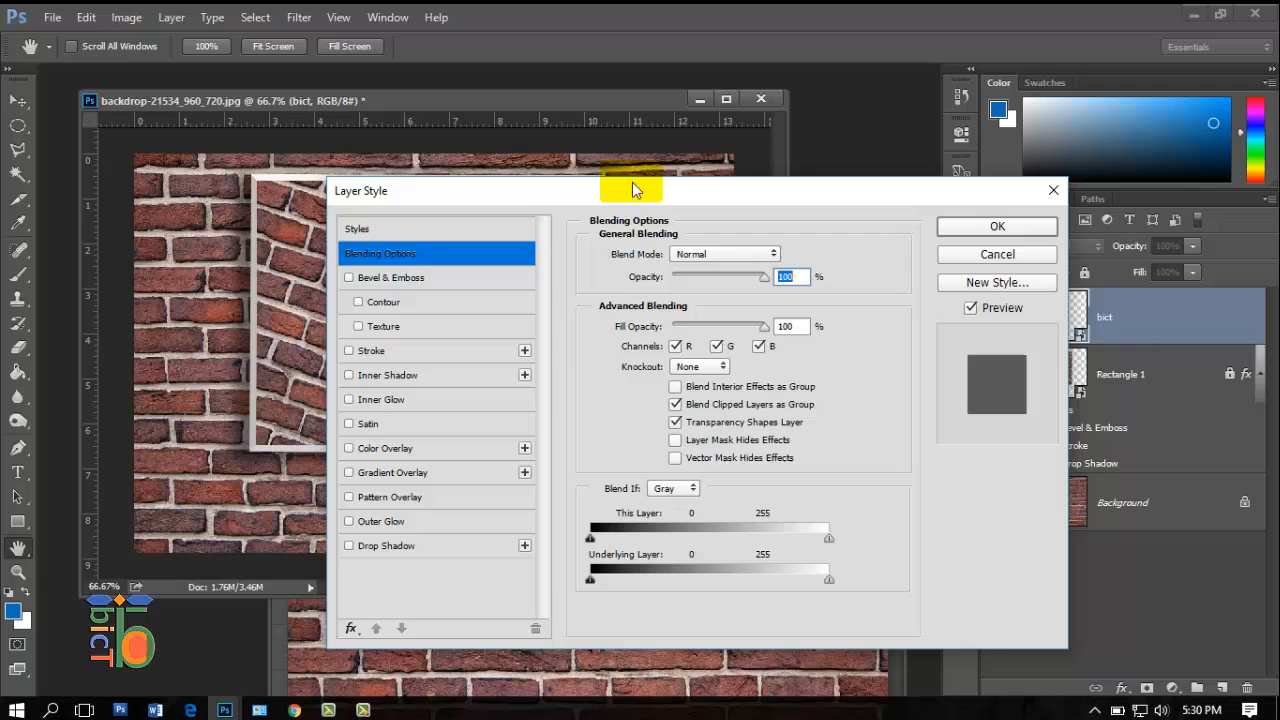
{"action": "left_click_drag", "start_coordinate": [632, 188], "coordinate": [753, 82]}
{"action": "left_click", "coordinate": [527, 170]}
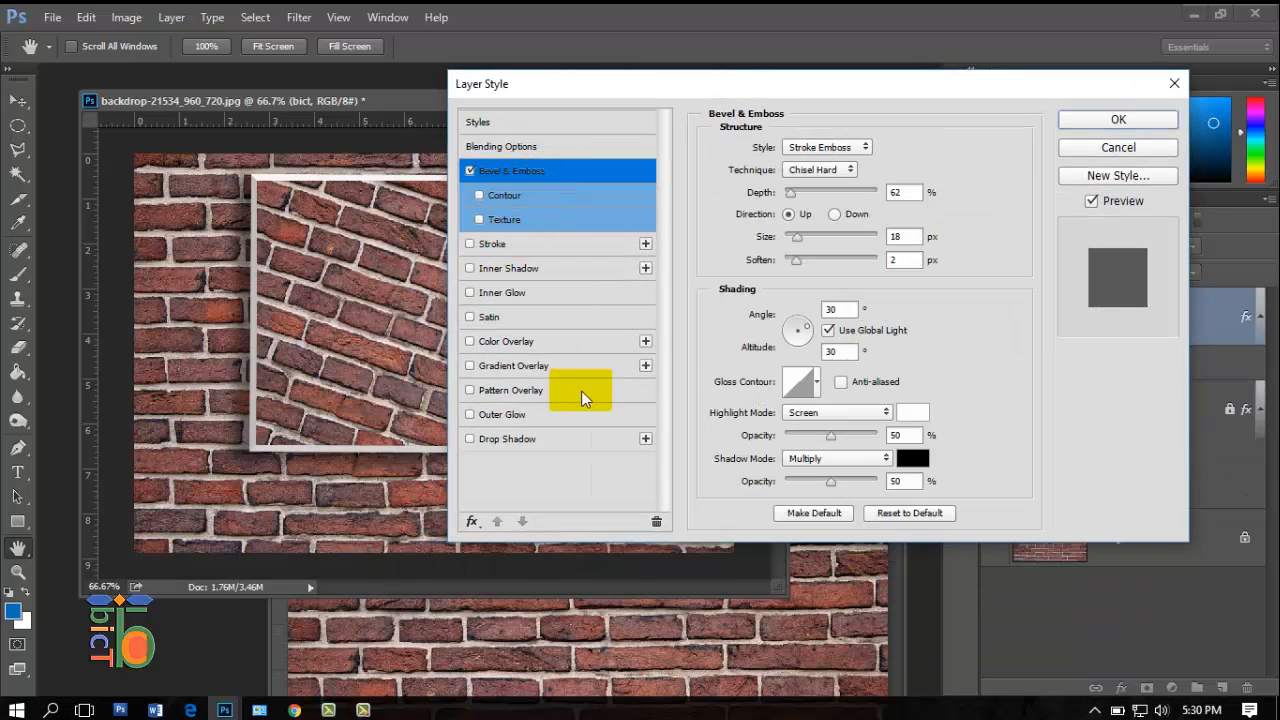
- Add a Drop Shadow and a 10 px inside Stroke to the bict layer's style and apply it
{"action": "left_click", "coordinate": [507, 440]}
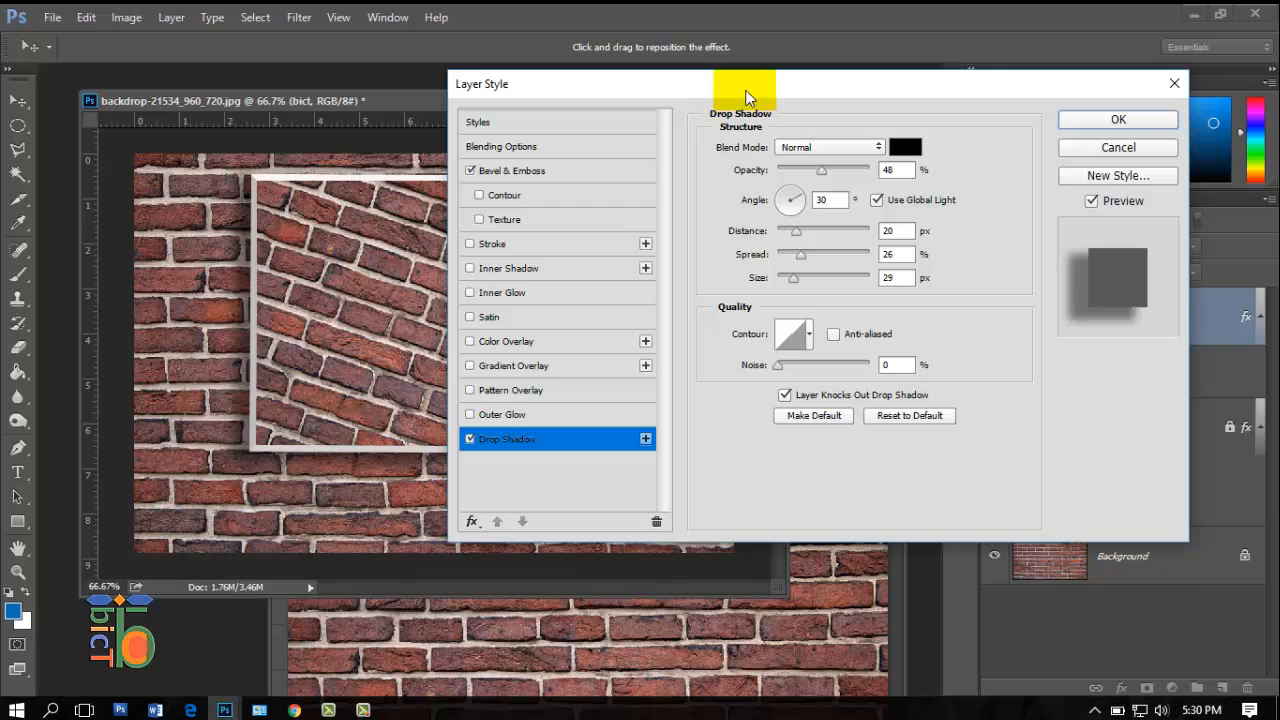
{"action": "left_click_drag", "start_coordinate": [702, 89], "coordinate": [767, 168]}
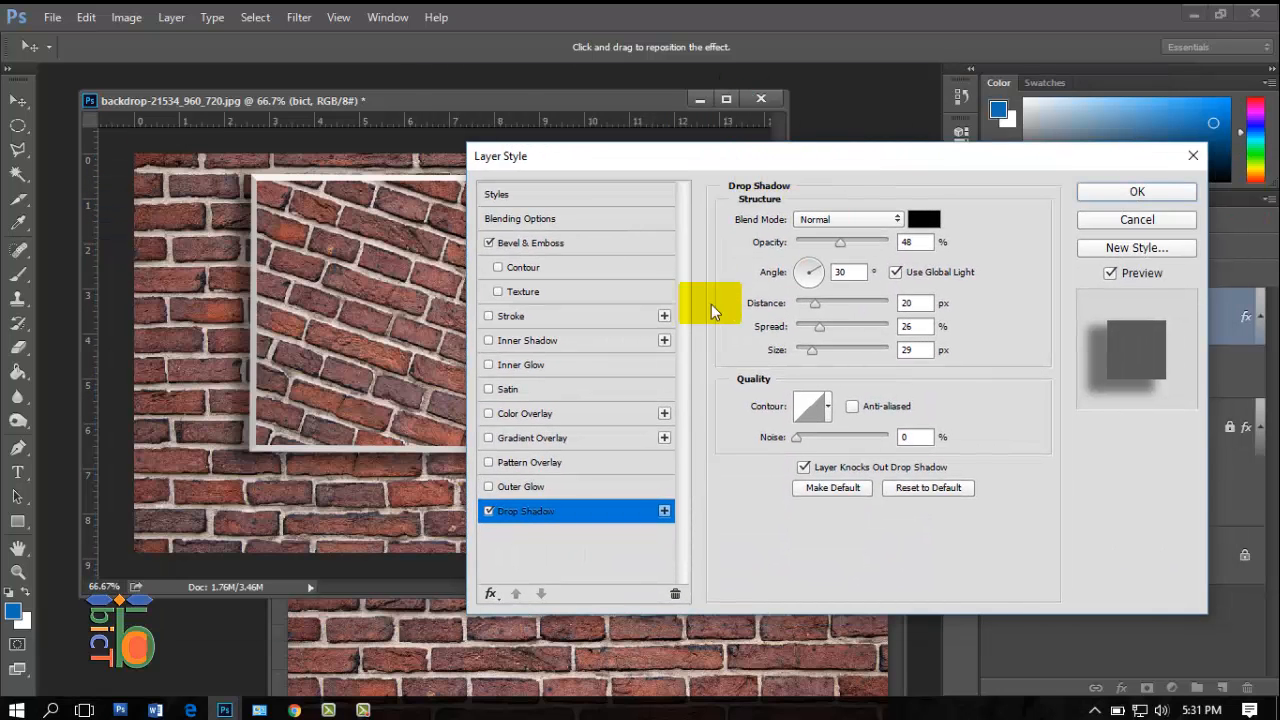
{"action": "left_click", "coordinate": [526, 316]}
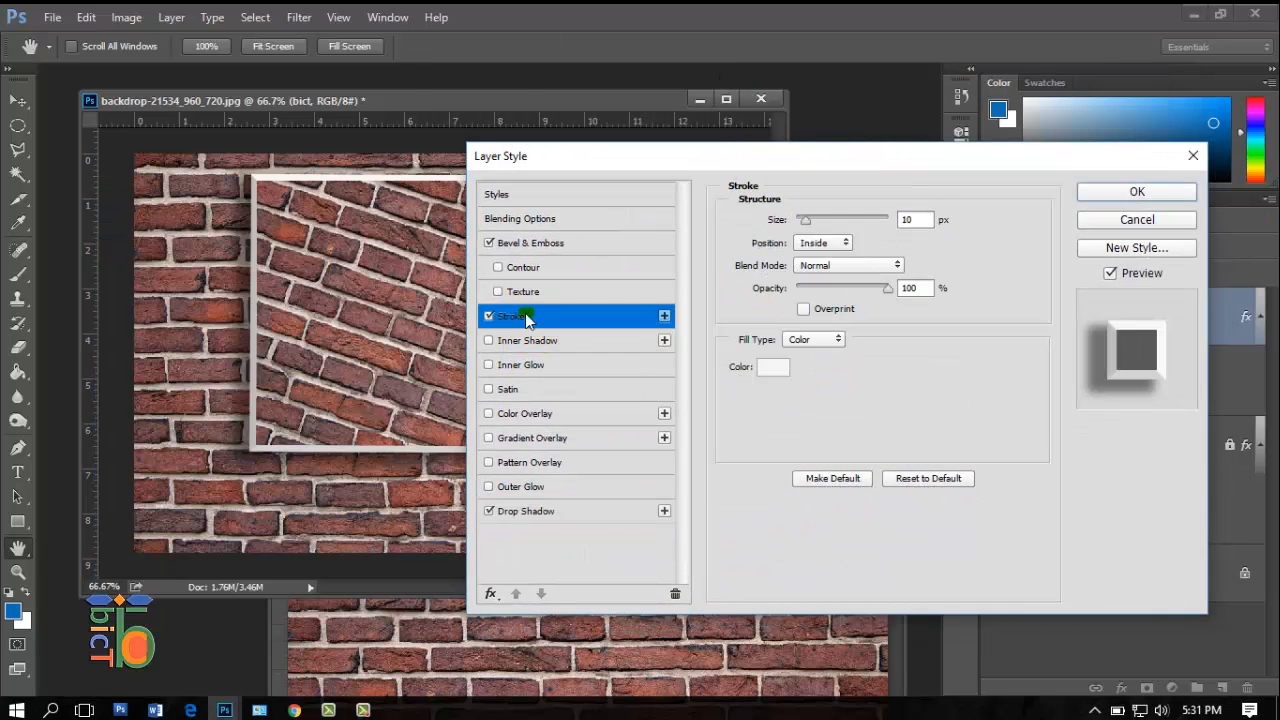
{"action": "left_click_drag", "start_coordinate": [806, 160], "coordinate": [612, 113]}
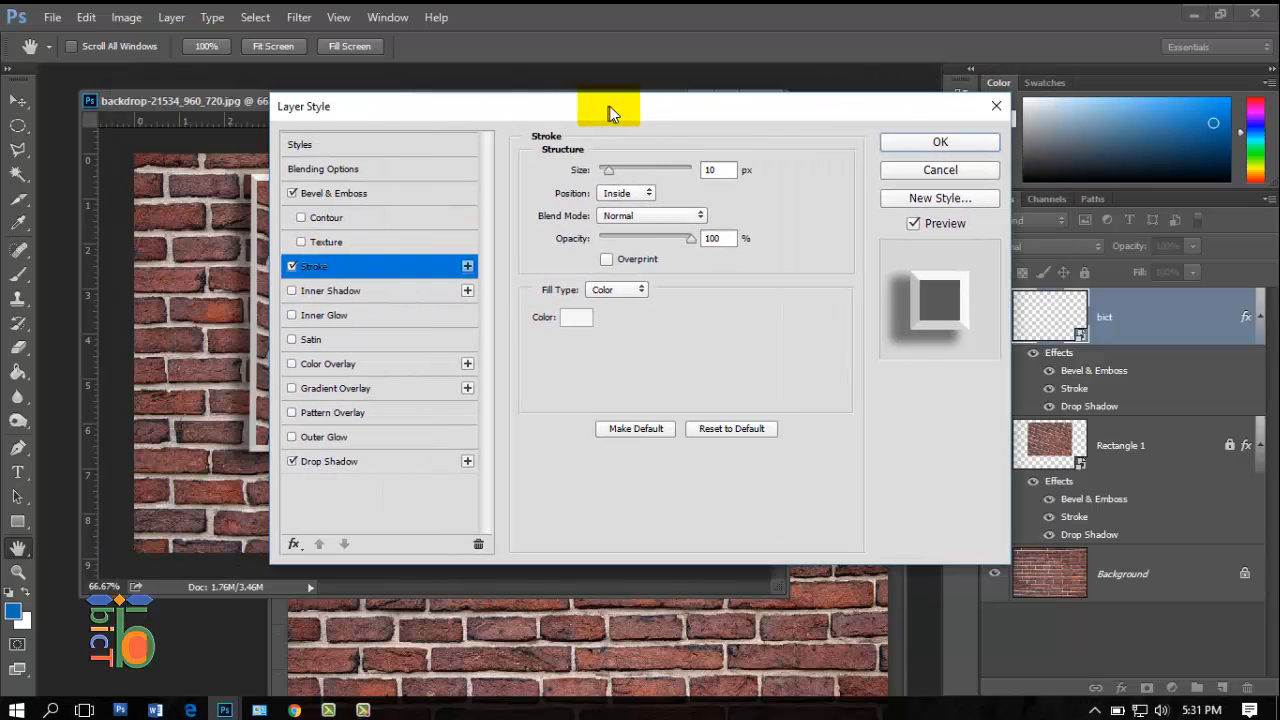
{"action": "left_click", "coordinate": [360, 195]}
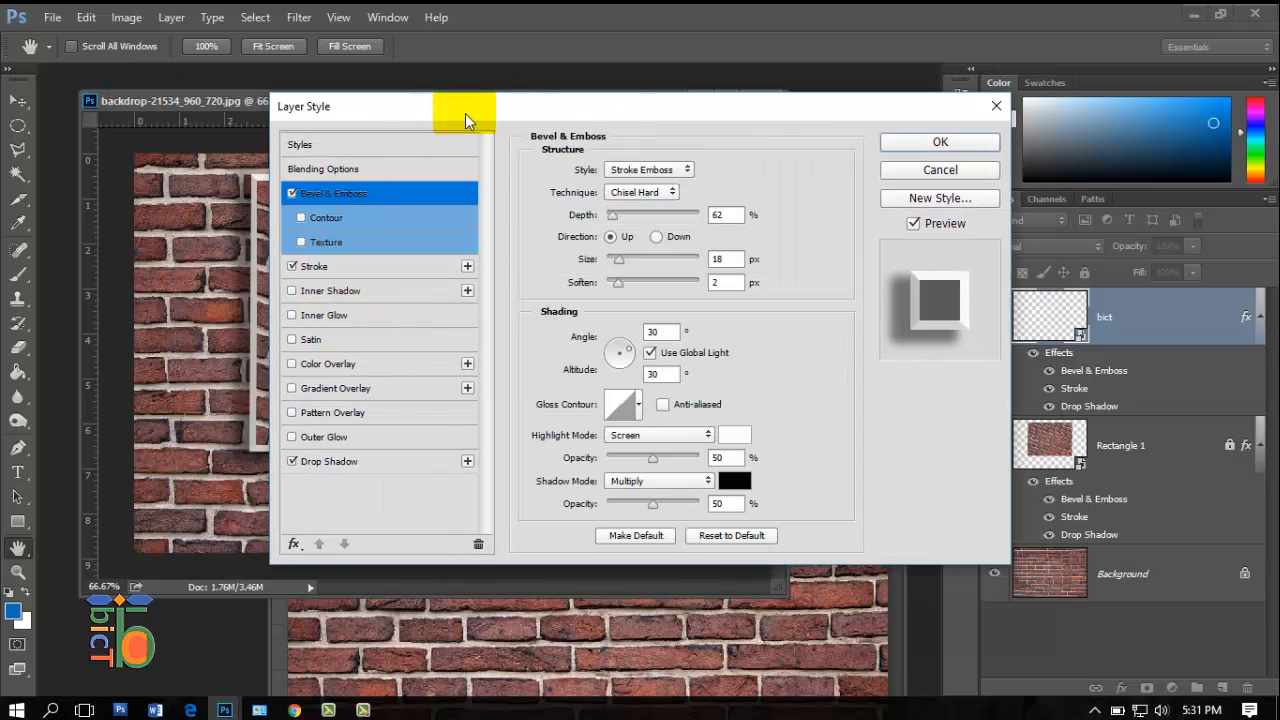
{"action": "left_click_drag", "start_coordinate": [465, 113], "coordinate": [375, 157]}
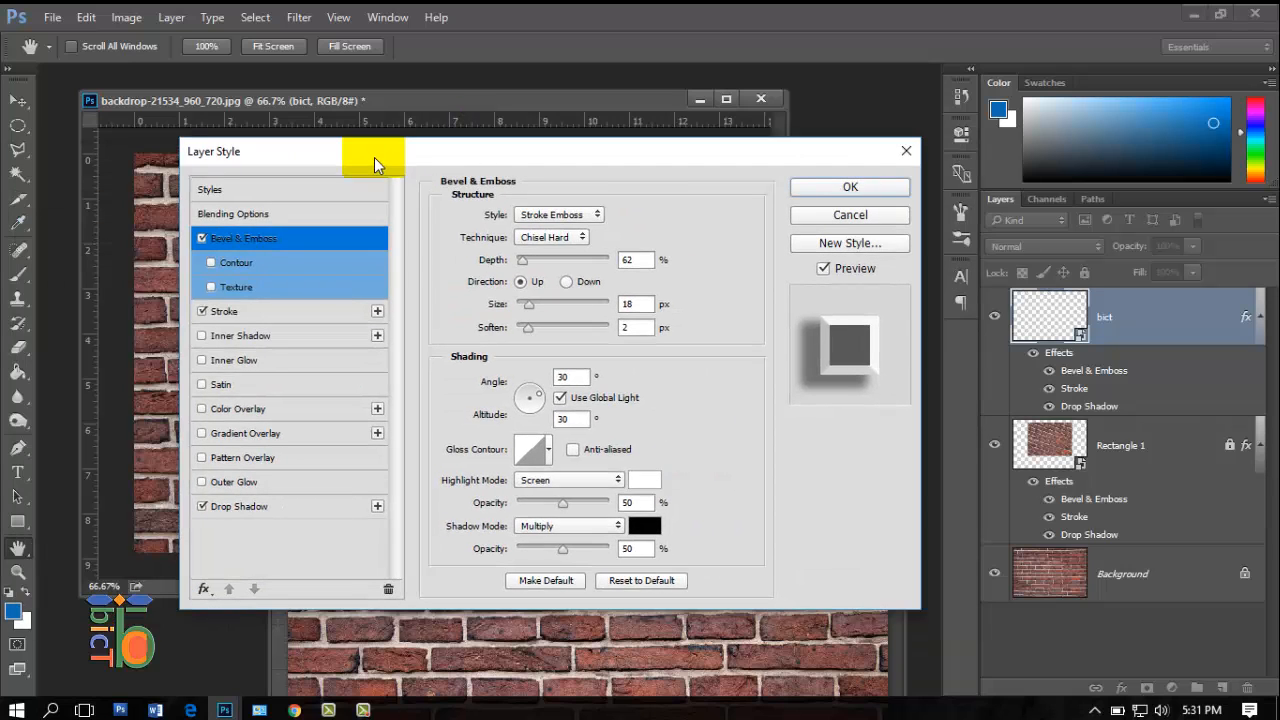
{"action": "left_click", "coordinate": [266, 316]}
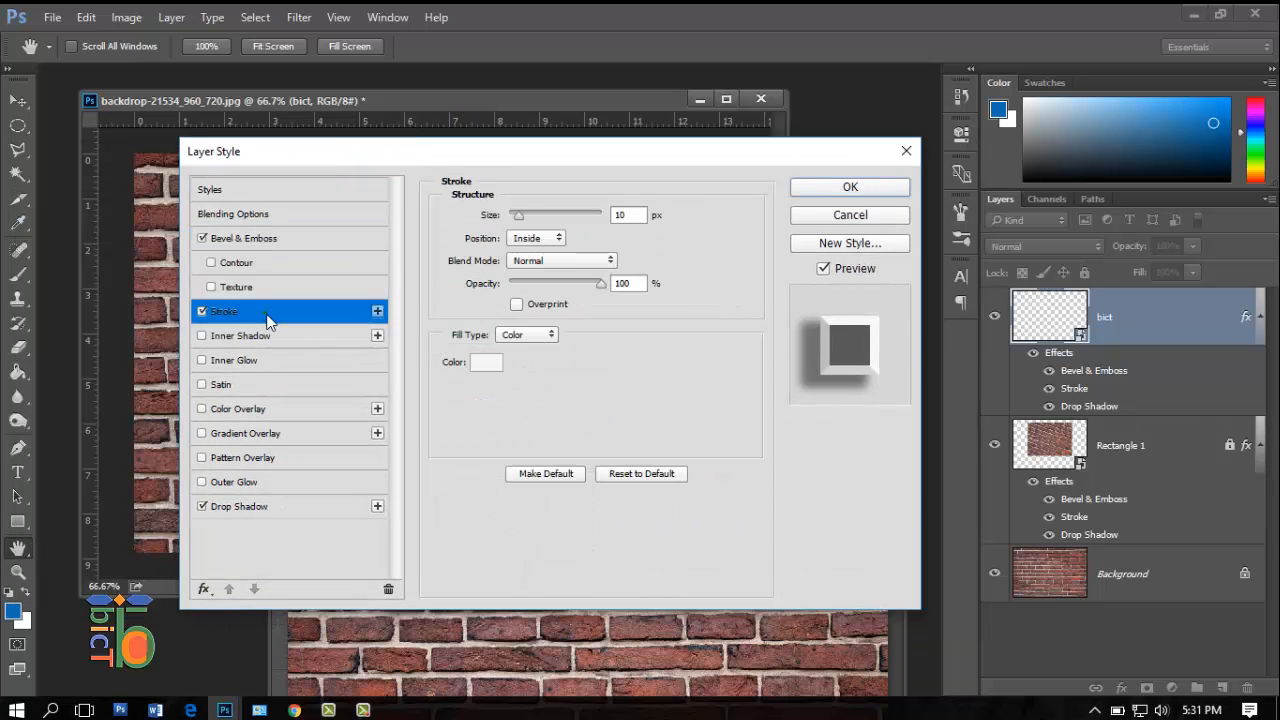
{"action": "left_click", "coordinate": [287, 506]}
{"action": "left_click", "coordinate": [288, 241]}
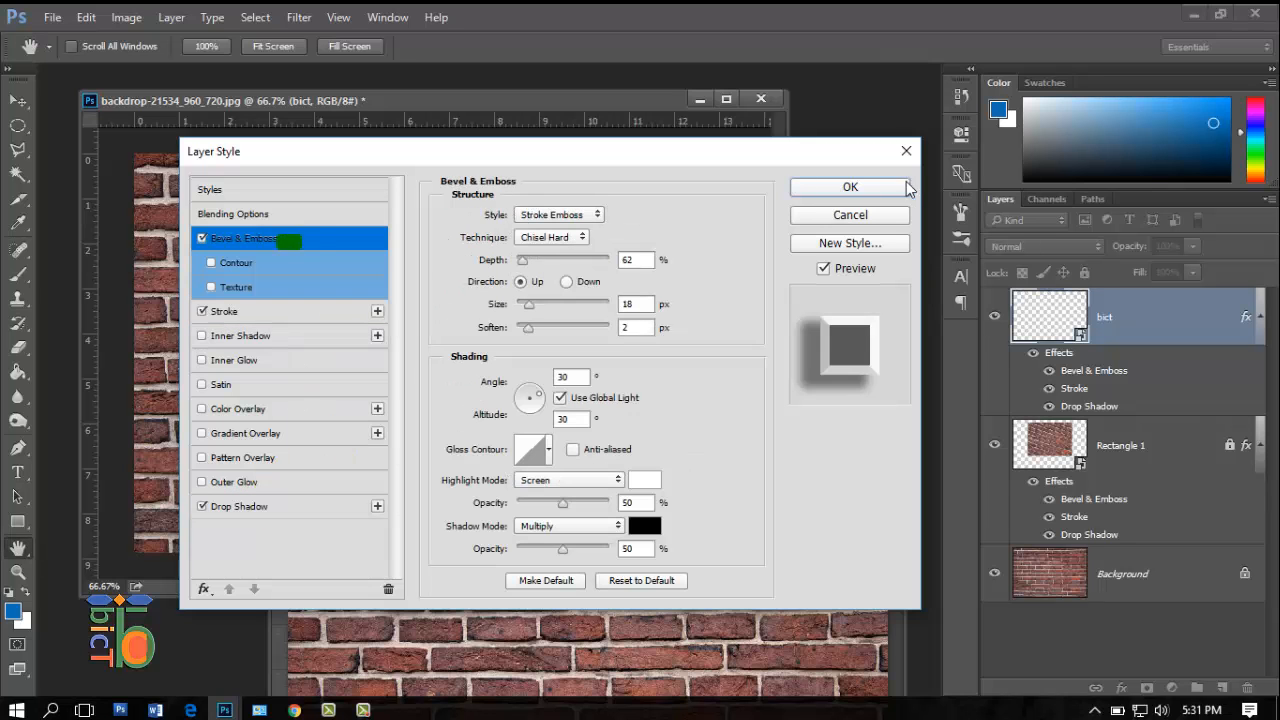
{"action": "left_click", "coordinate": [839, 187]}
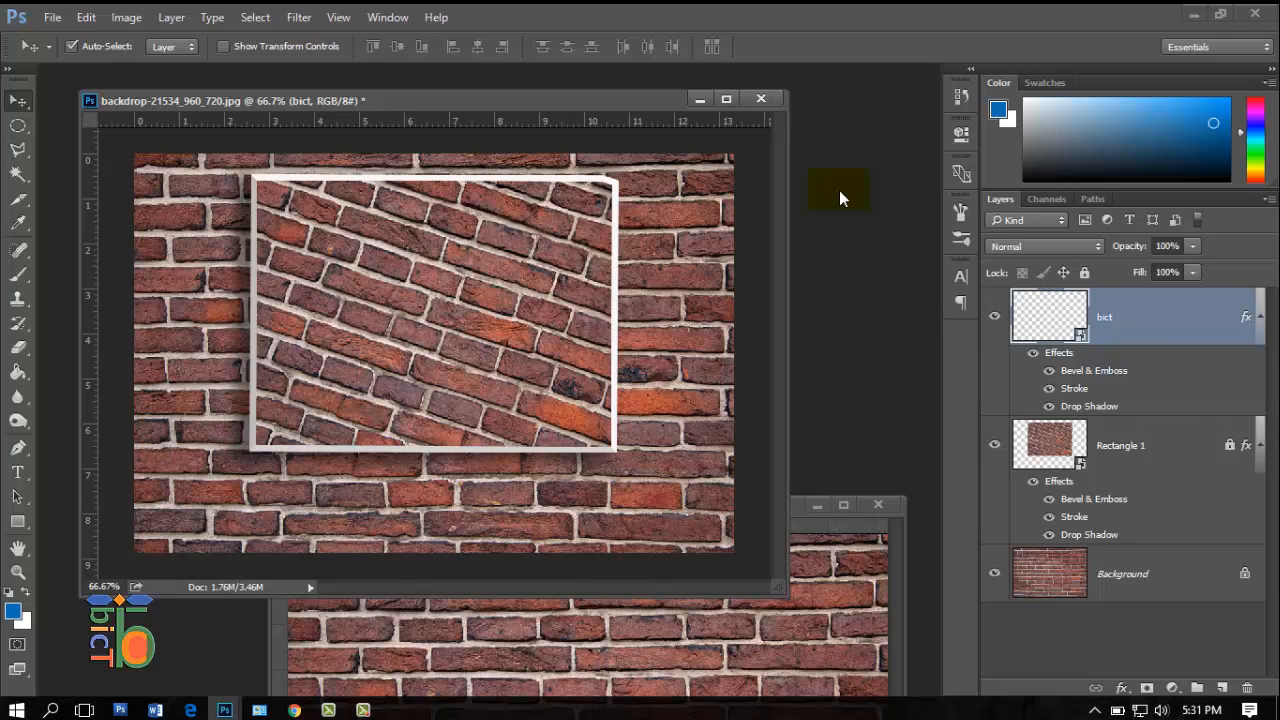
- Draw an unfilled rectangle shape of about 586 × 441 px over the framed brick rectangle, directly above the Rectangle 1 layer
{"action": "left_click", "coordinate": [1125, 448]}
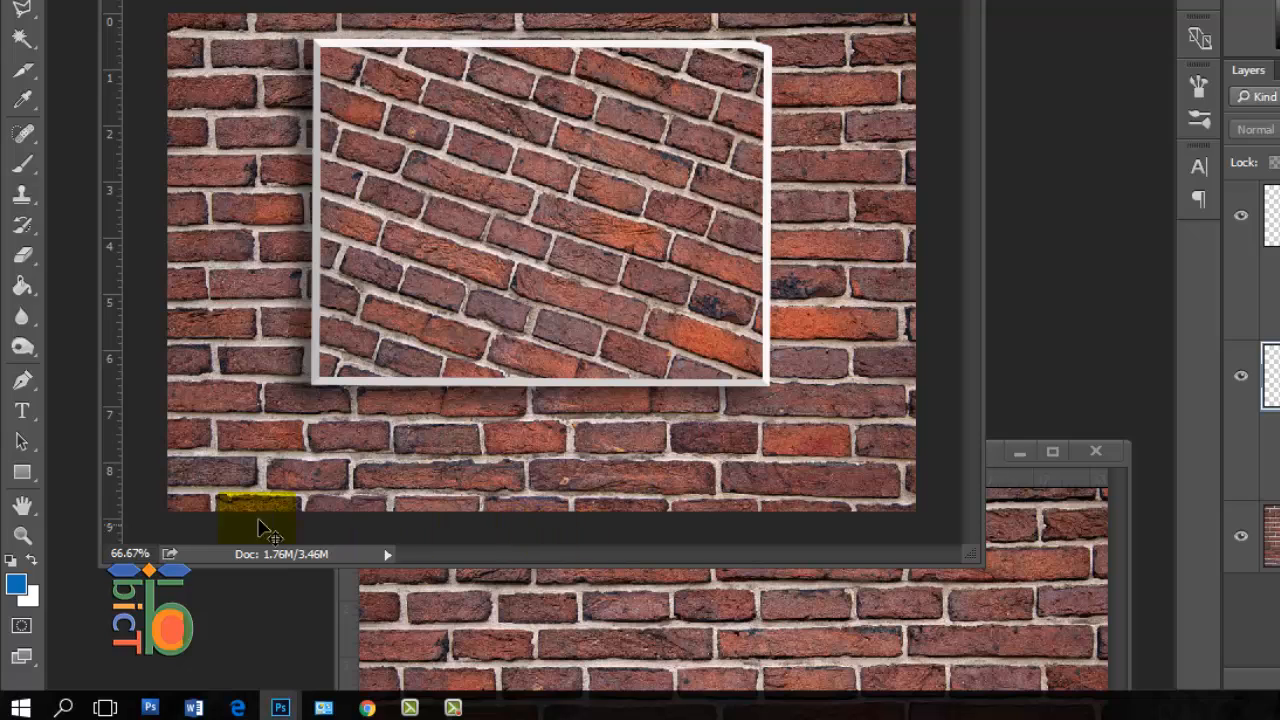
{"action": "left_click", "coordinate": [22, 472]}
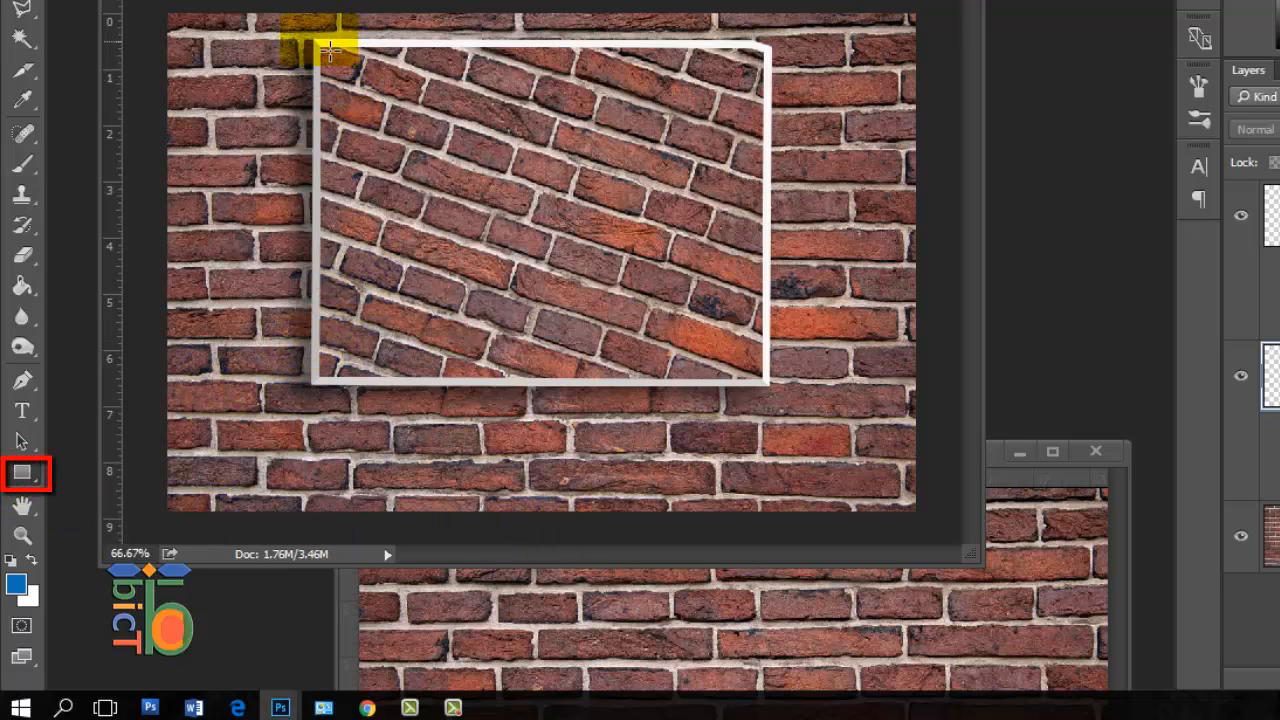
{"action": "left_click_drag", "start_coordinate": [314, 42], "coordinate": [781, 394]}
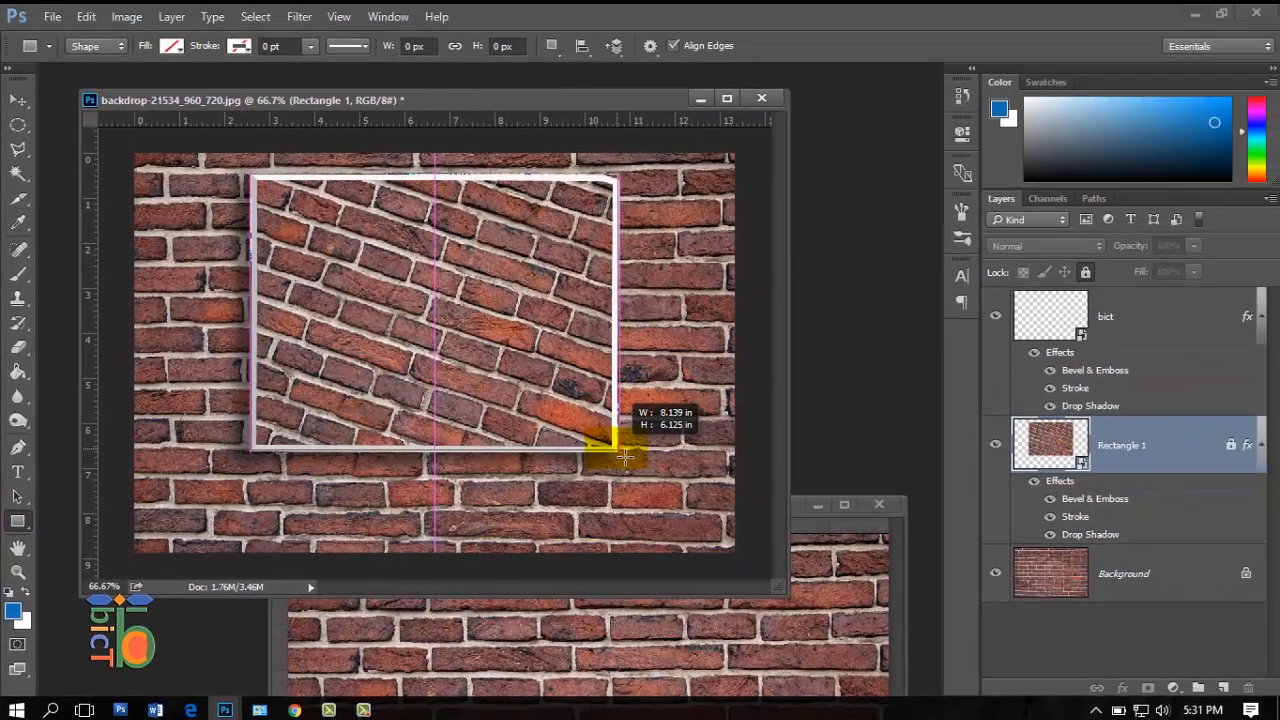
{"action": "left_click_drag", "start_coordinate": [624, 456], "coordinate": [624, 456]}
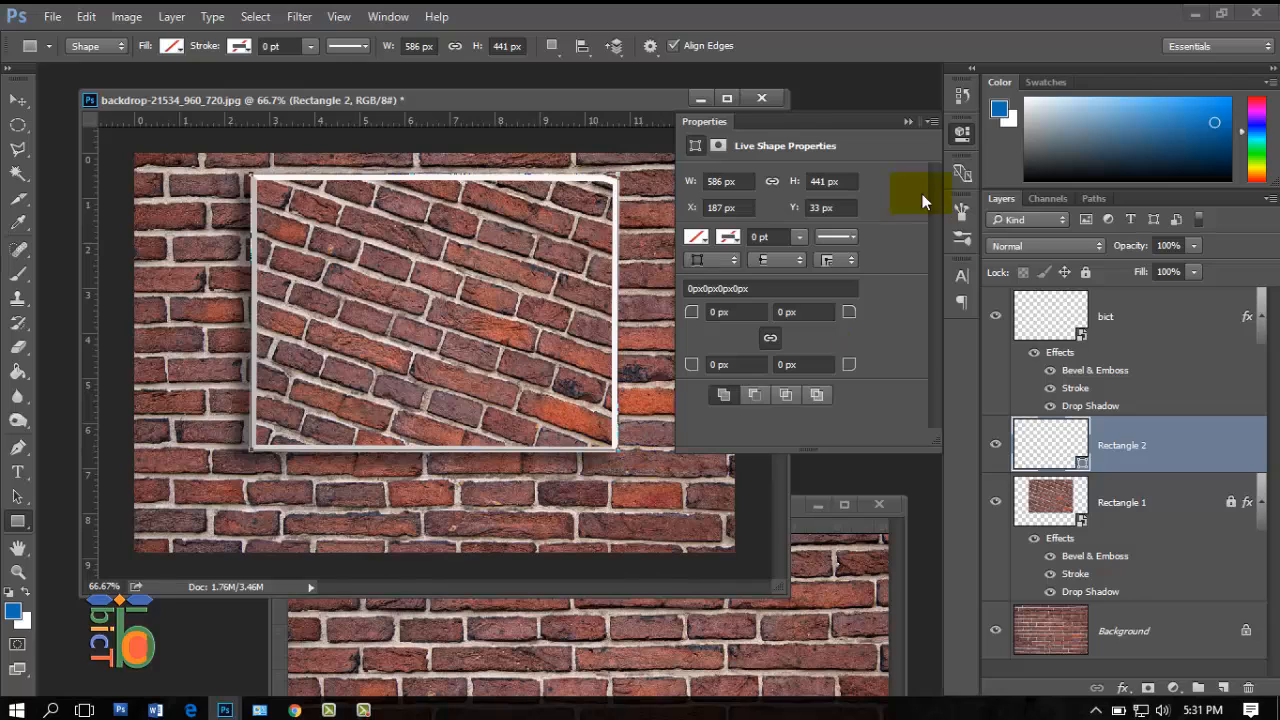
{"action": "left_click", "coordinate": [910, 121]}
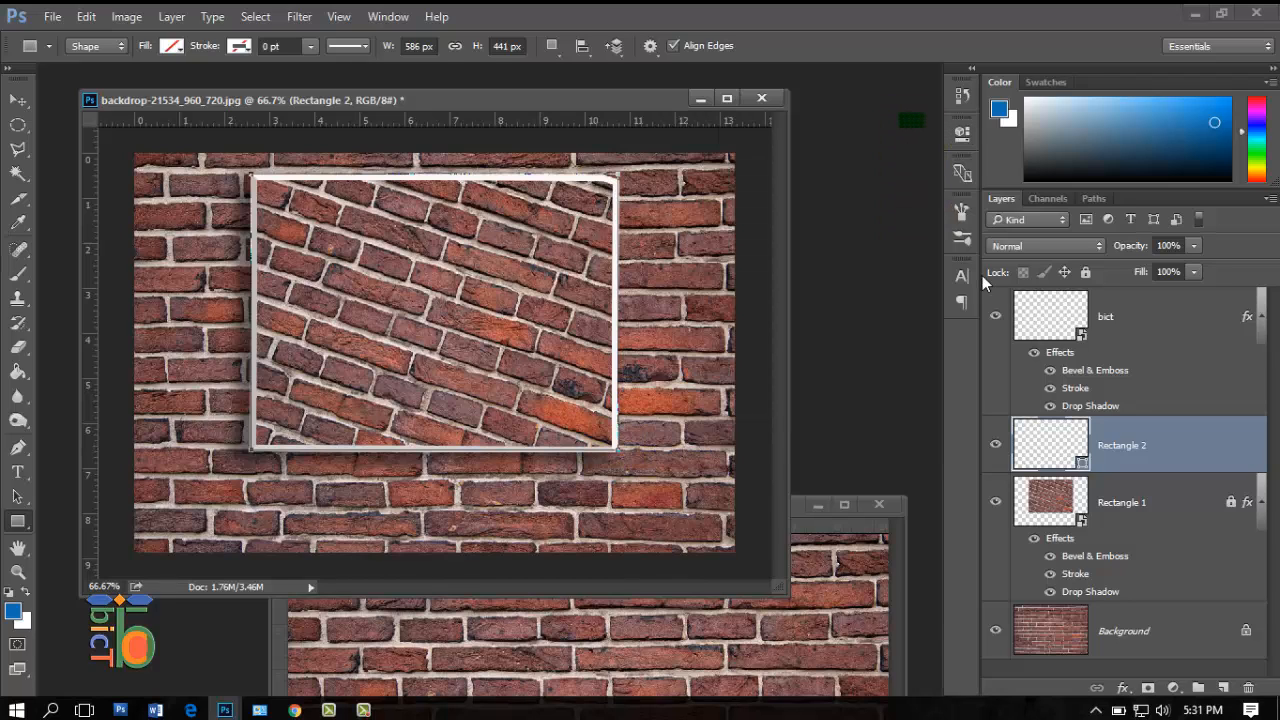
- Rename the Rectangle 2 layer to logo and convert it to a smart object
{"action": "right_click", "coordinate": [1138, 448]}
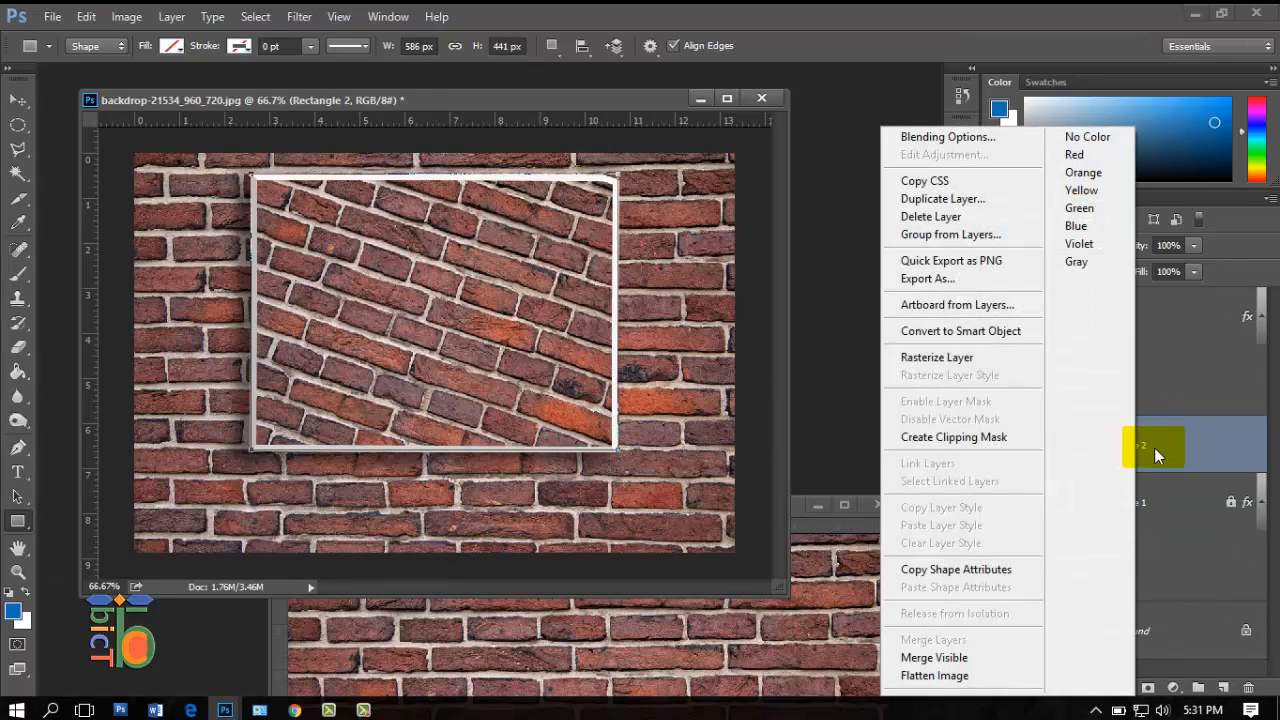
{"action": "left_click", "coordinate": [1160, 450]}
{"action": "double_click", "coordinate": [1147, 451]}
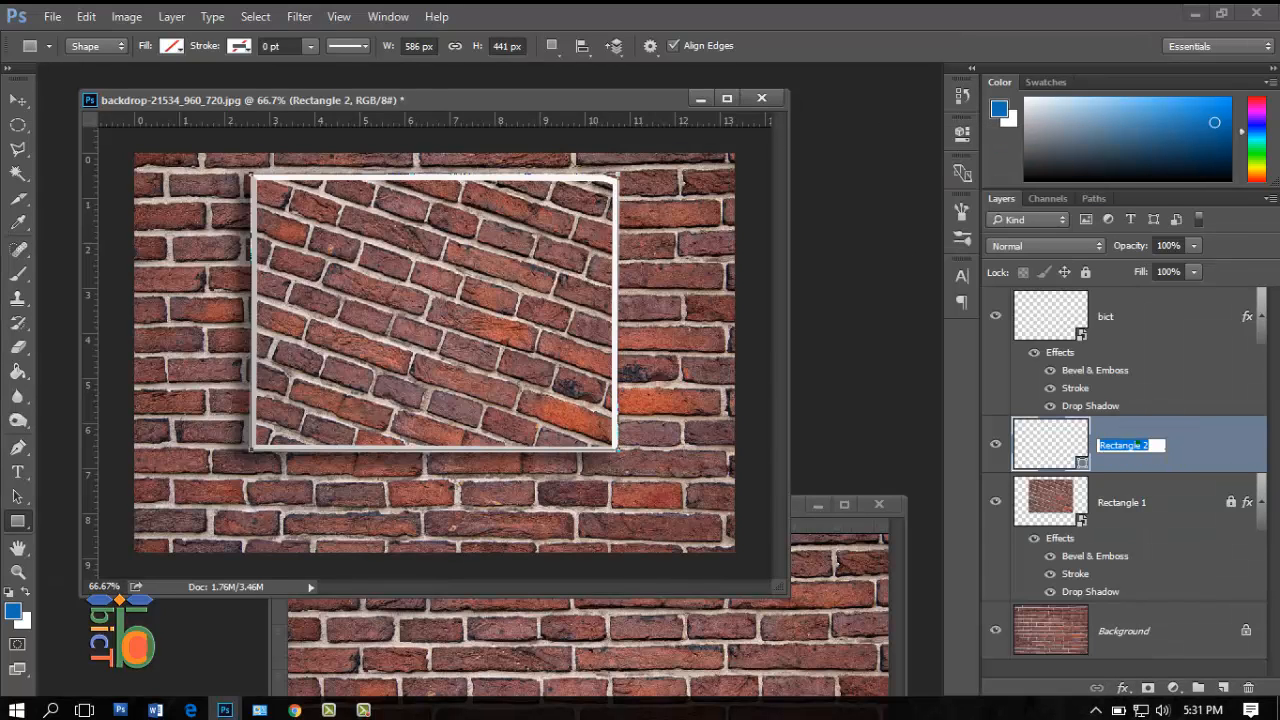
{"action": "key", "text": "BackSpace"}
{"action": "type", "text": "log"}
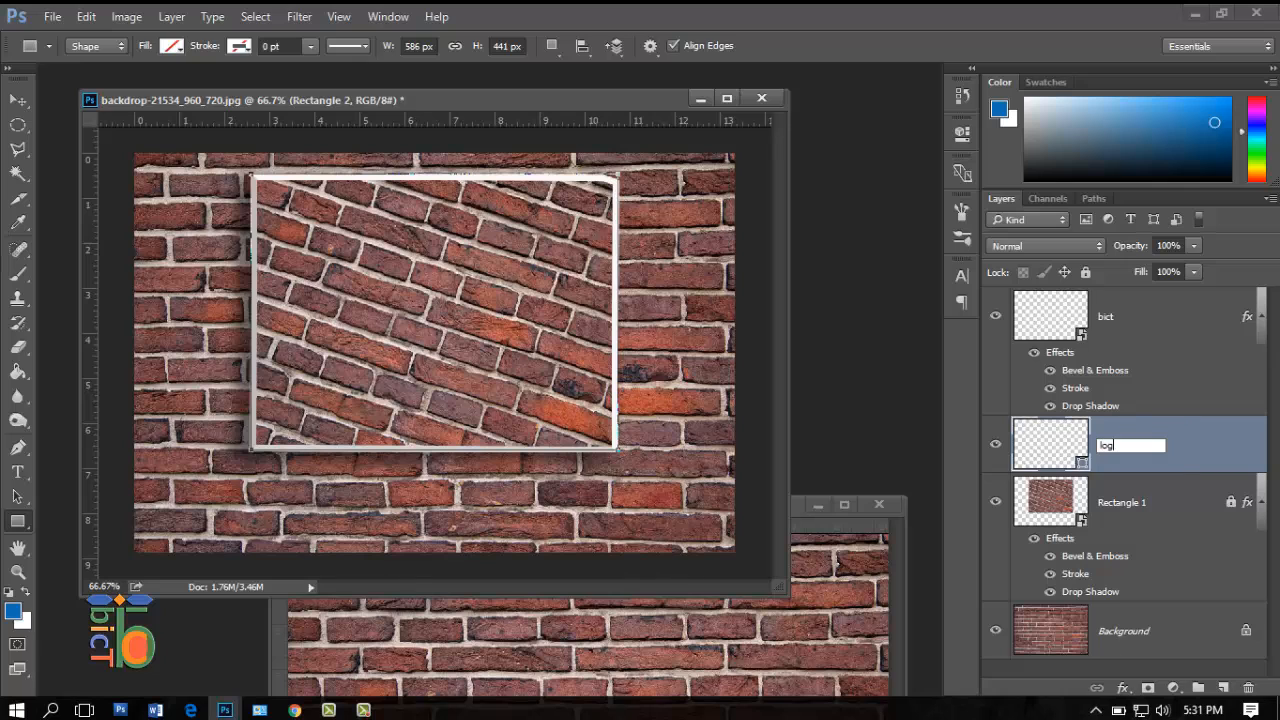
{"action": "type", "text": "o"}
{"action": "key", "text": "Return"}
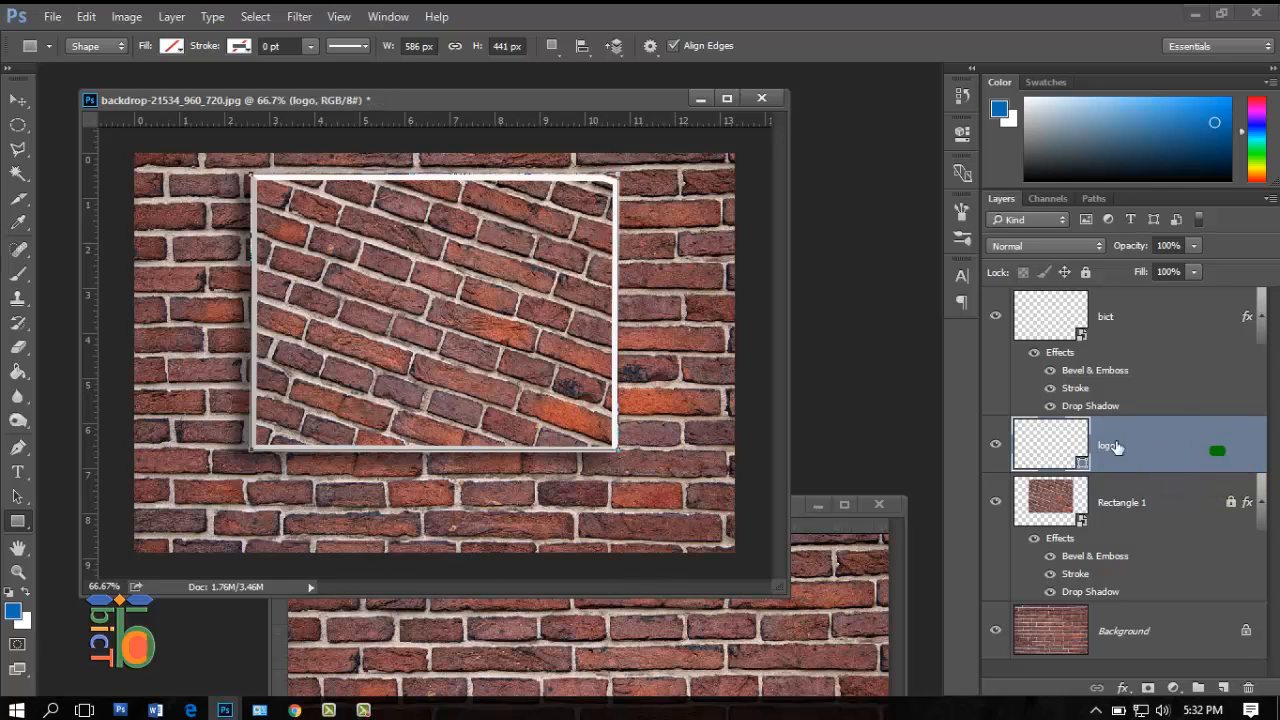
{"action": "right_click", "coordinate": [1148, 440]}
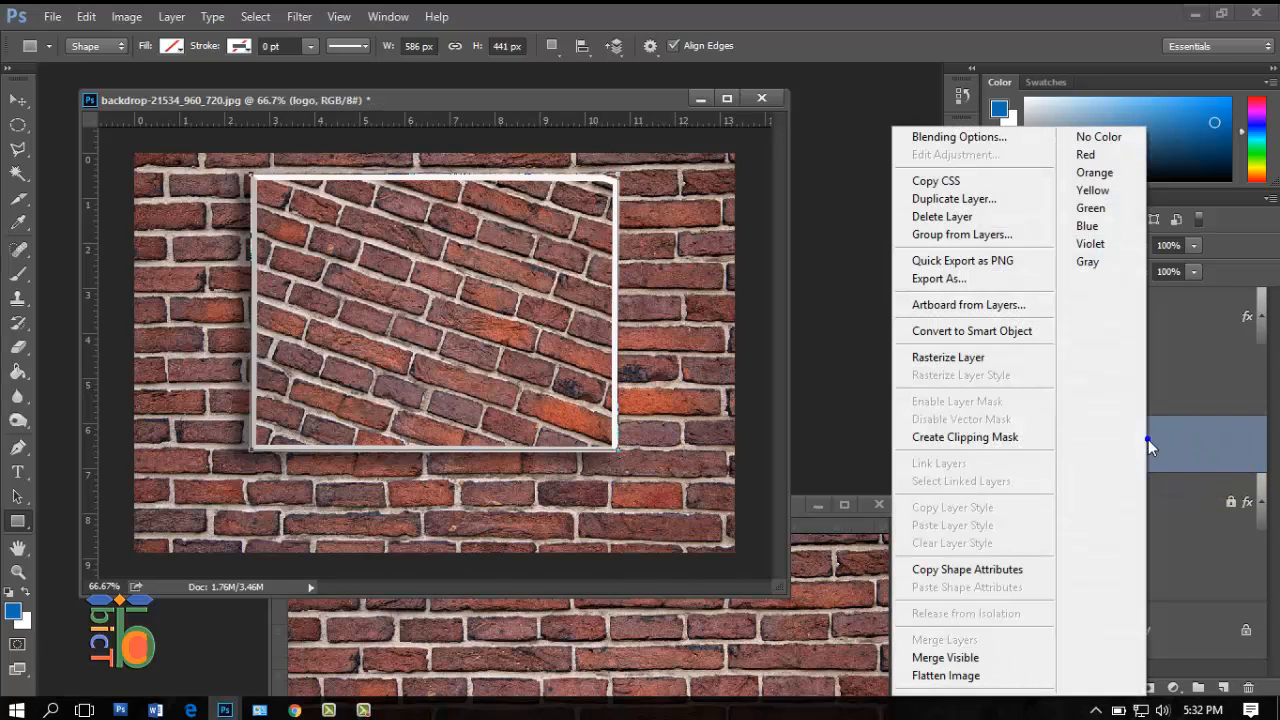
{"action": "left_click", "coordinate": [1016, 338]}
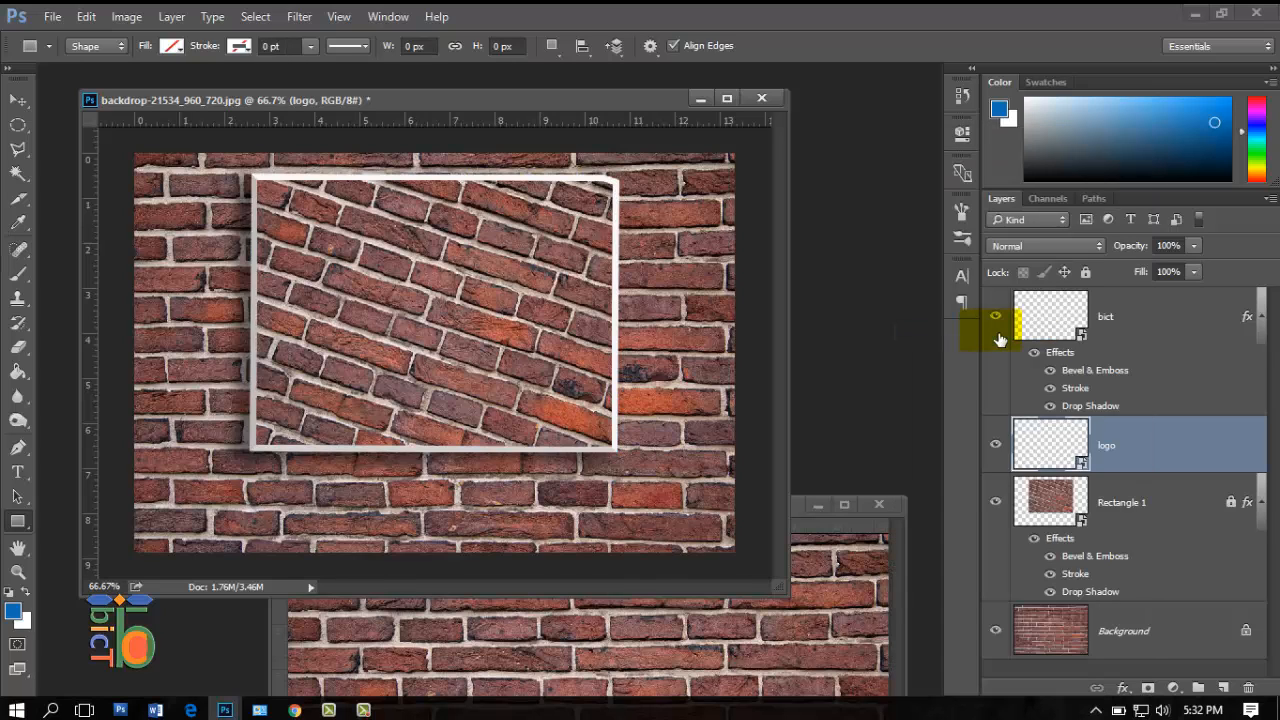
- Apply Bevel & Emboss, Stroke and Drop Shadow effects to the logo layer
{"action": "right_click", "coordinate": [1141, 450]}
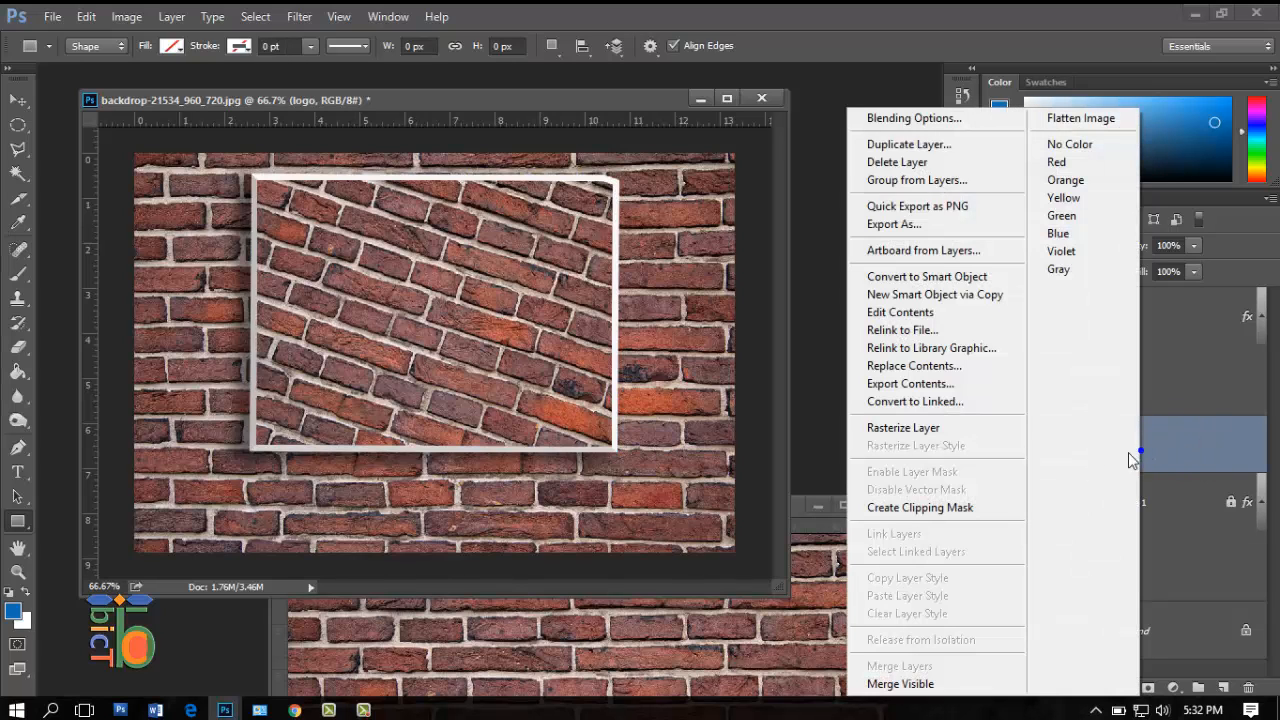
{"action": "left_click", "coordinate": [921, 120]}
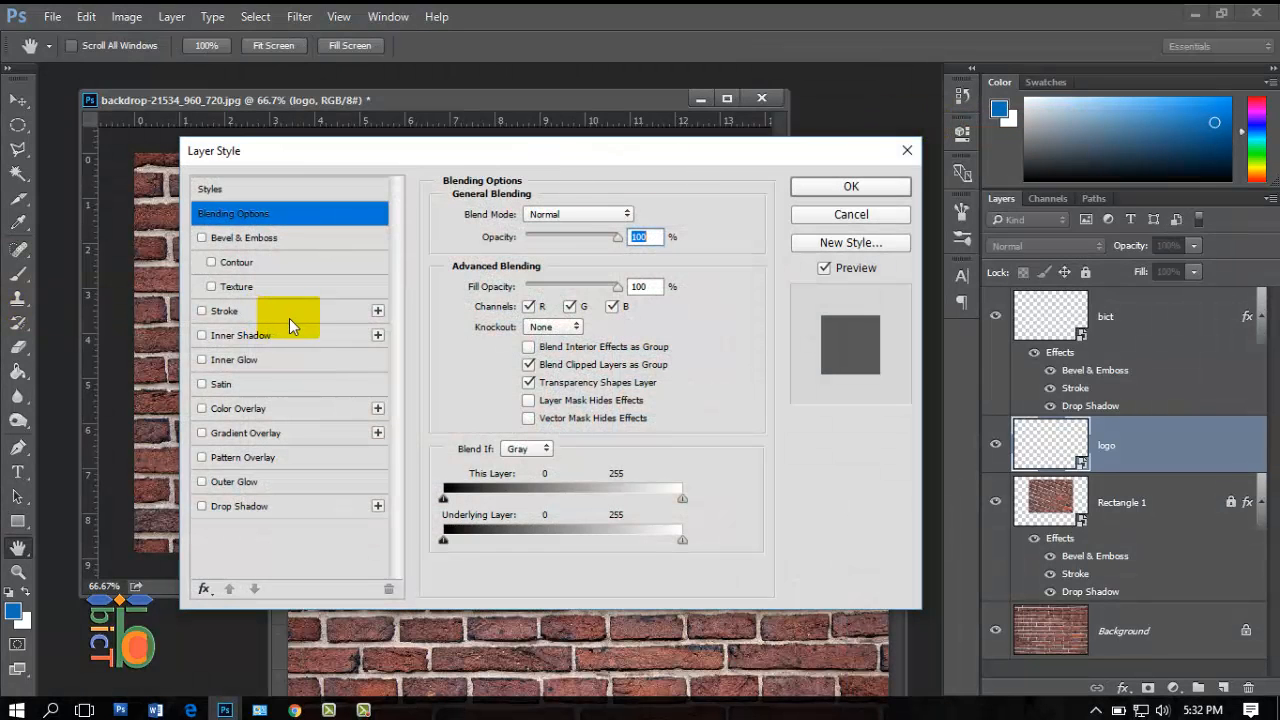
{"action": "left_click", "coordinate": [245, 238]}
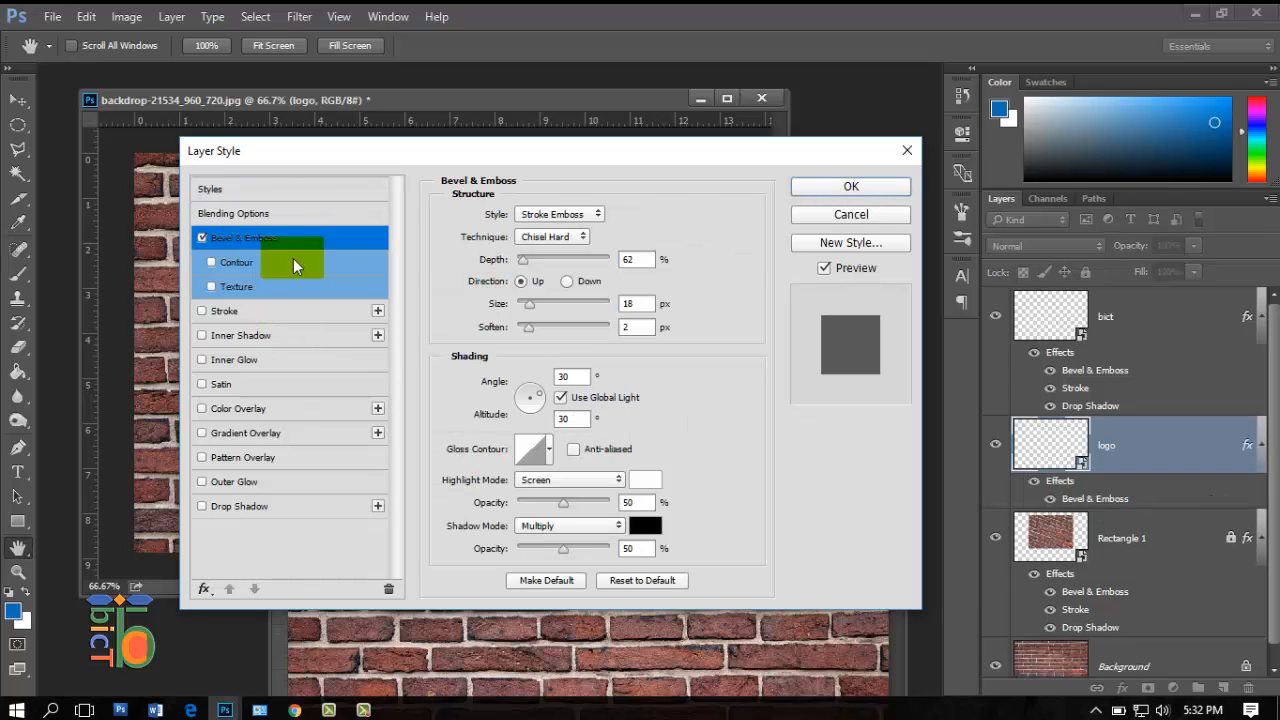
{"action": "left_click", "coordinate": [224, 311]}
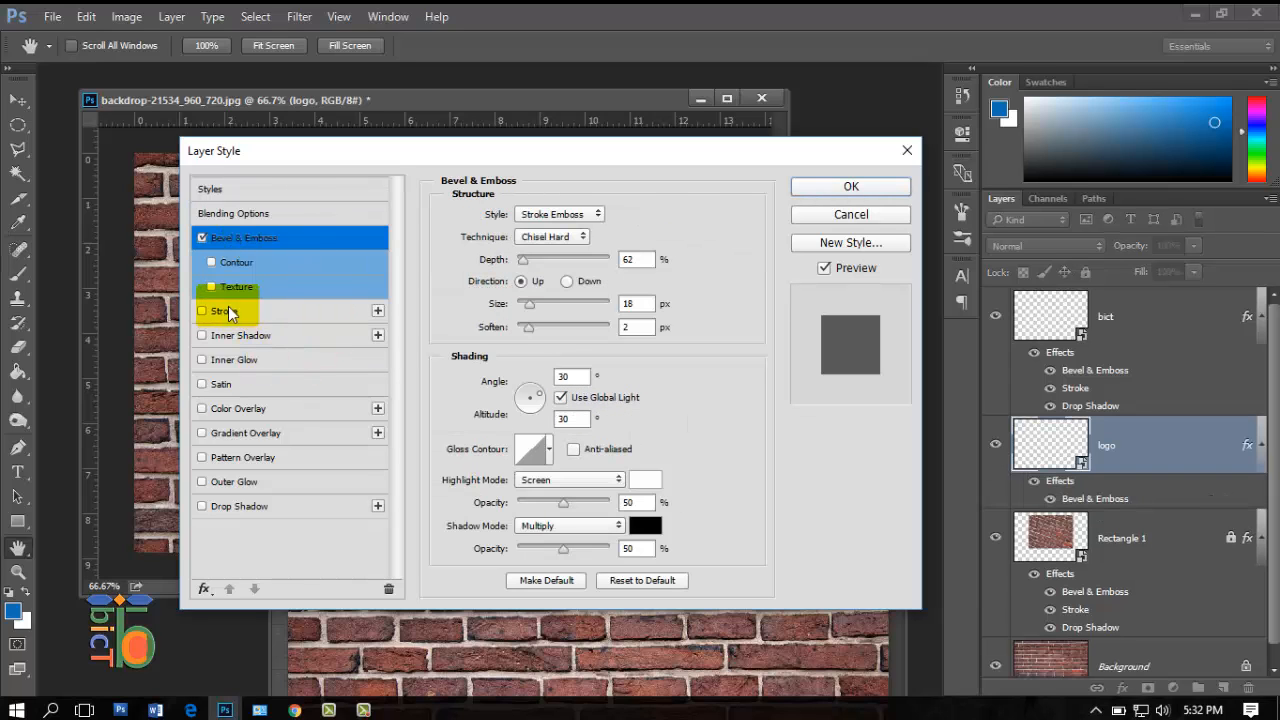
{"action": "left_click", "coordinate": [219, 511]}
{"action": "mouse_move", "coordinate": [466, 146]}
{"action": "left_mouse_down"}
{"action": "mouse_move", "coordinate": [157, 230]}
{"action": "mouse_move", "coordinate": [214, 443]}
{"action": "mouse_move", "coordinate": [357, 394]}
{"action": "mouse_move", "coordinate": [367, 194]}
{"action": "left_mouse_up"}
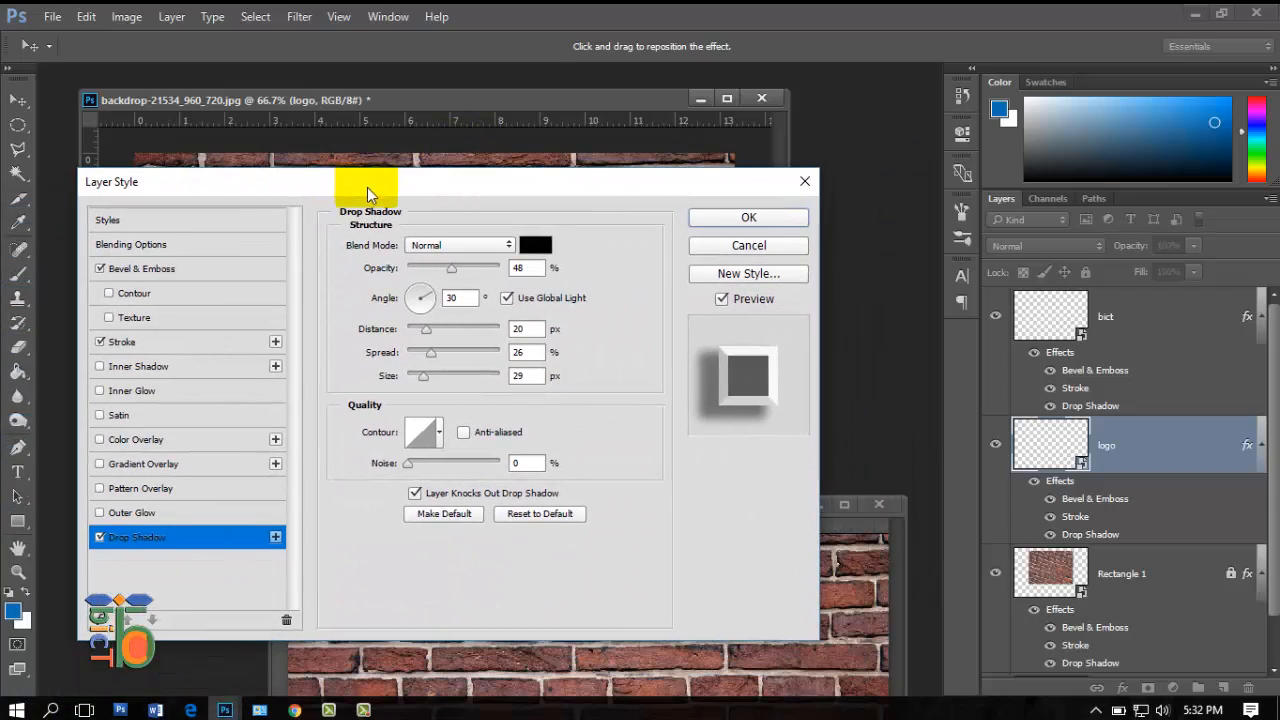
{"action": "left_click", "coordinate": [748, 218]}
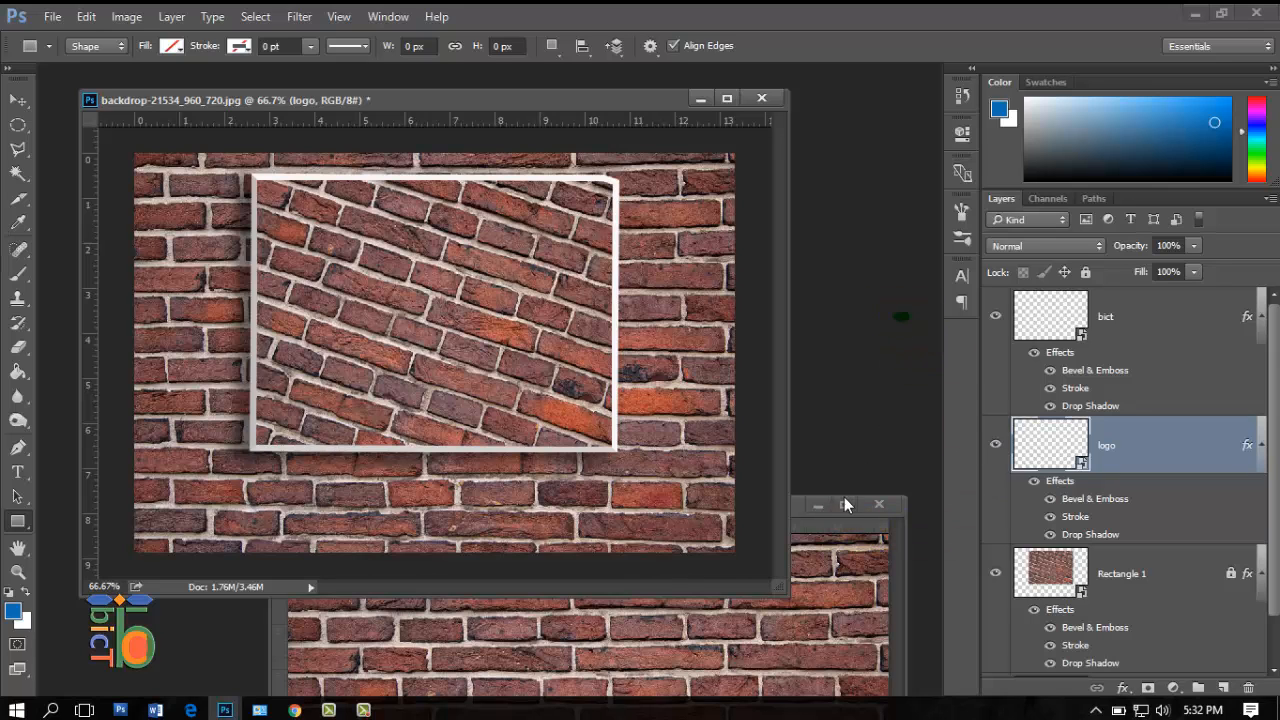
- Move the mockup document window aside and minimize the backdrop-21534_960_720 - Copy.jpg document
{"action": "left_click_drag", "start_coordinate": [622, 108], "coordinate": [566, 100]}
{"action": "left_click", "coordinate": [777, 509]}
{"action": "left_click_drag", "start_coordinate": [761, 510], "coordinate": [694, 171]}
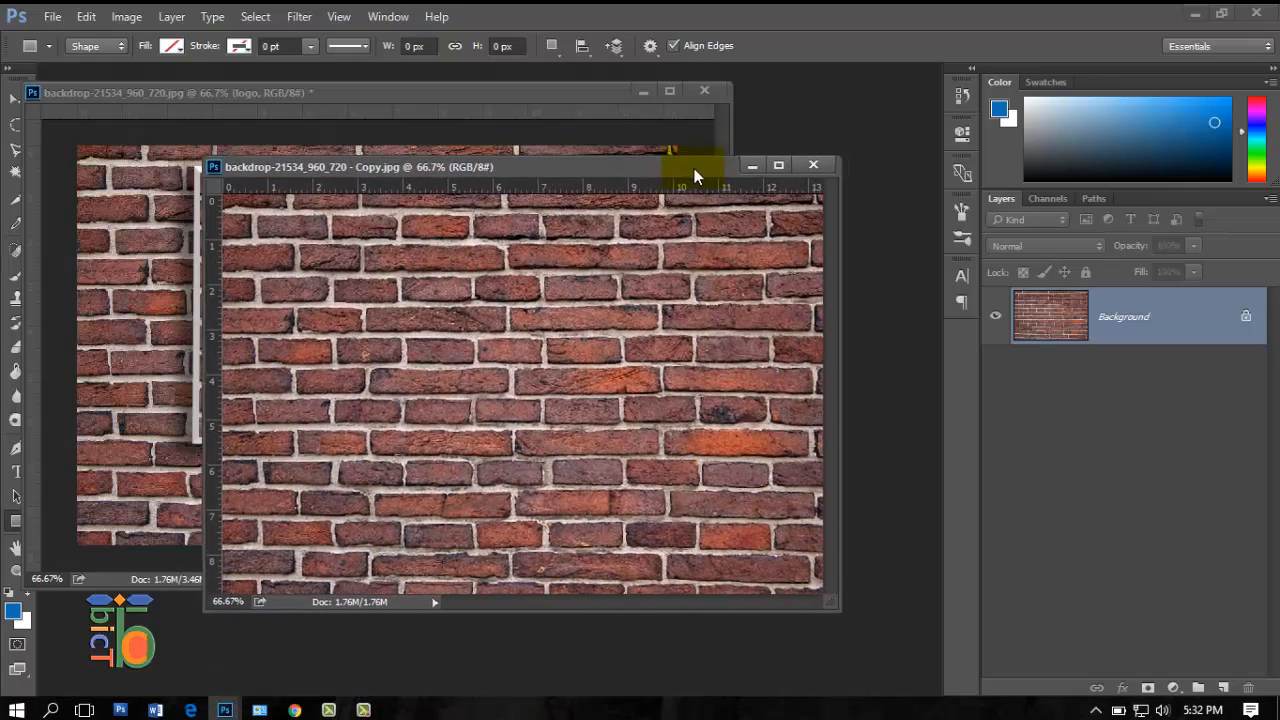
{"action": "left_click", "coordinate": [750, 167]}
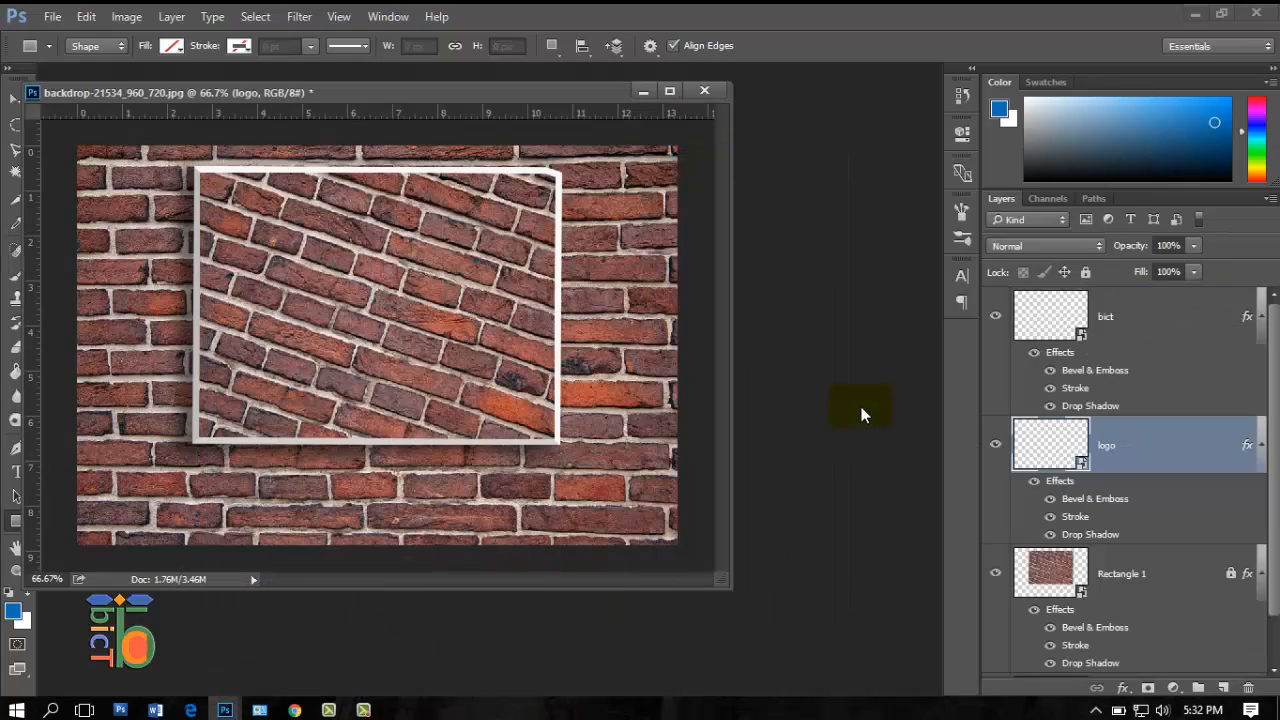
- Start opening a file and browse to the tutor 2016 folder on Local Disk (D:)
{"action": "key", "text": "ctrl+o"}
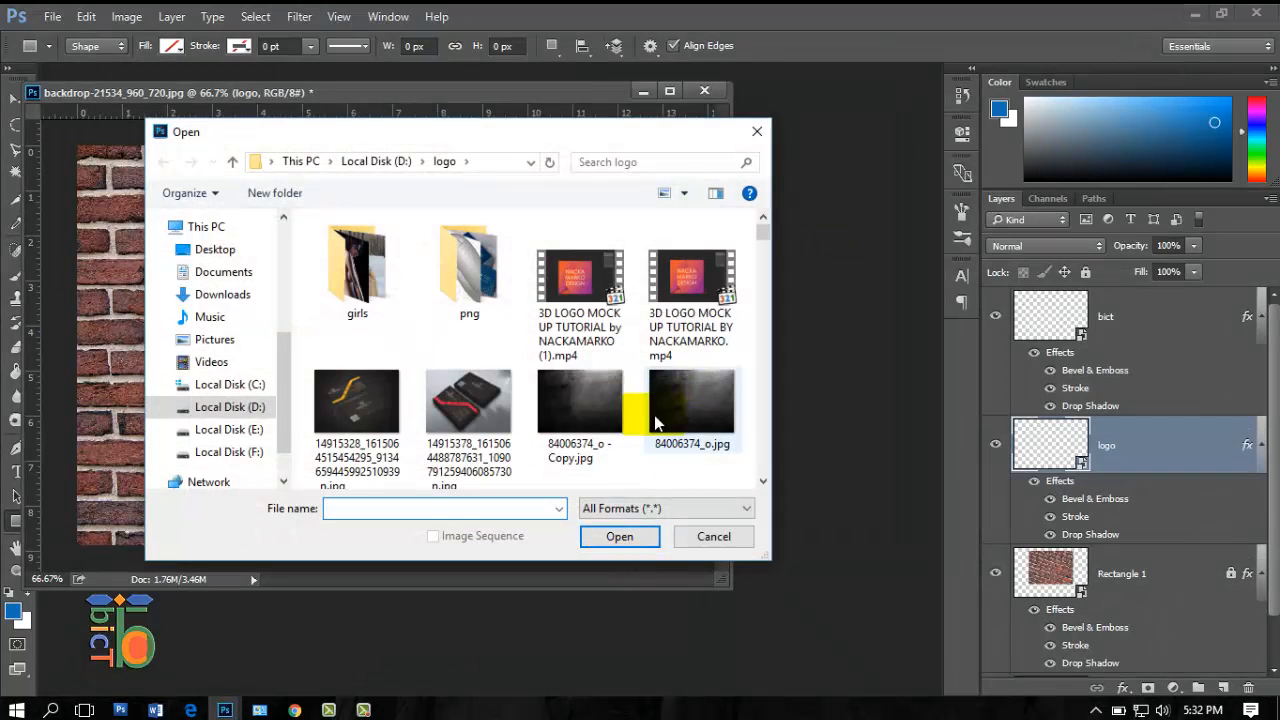
{"action": "left_click", "coordinate": [372, 161]}
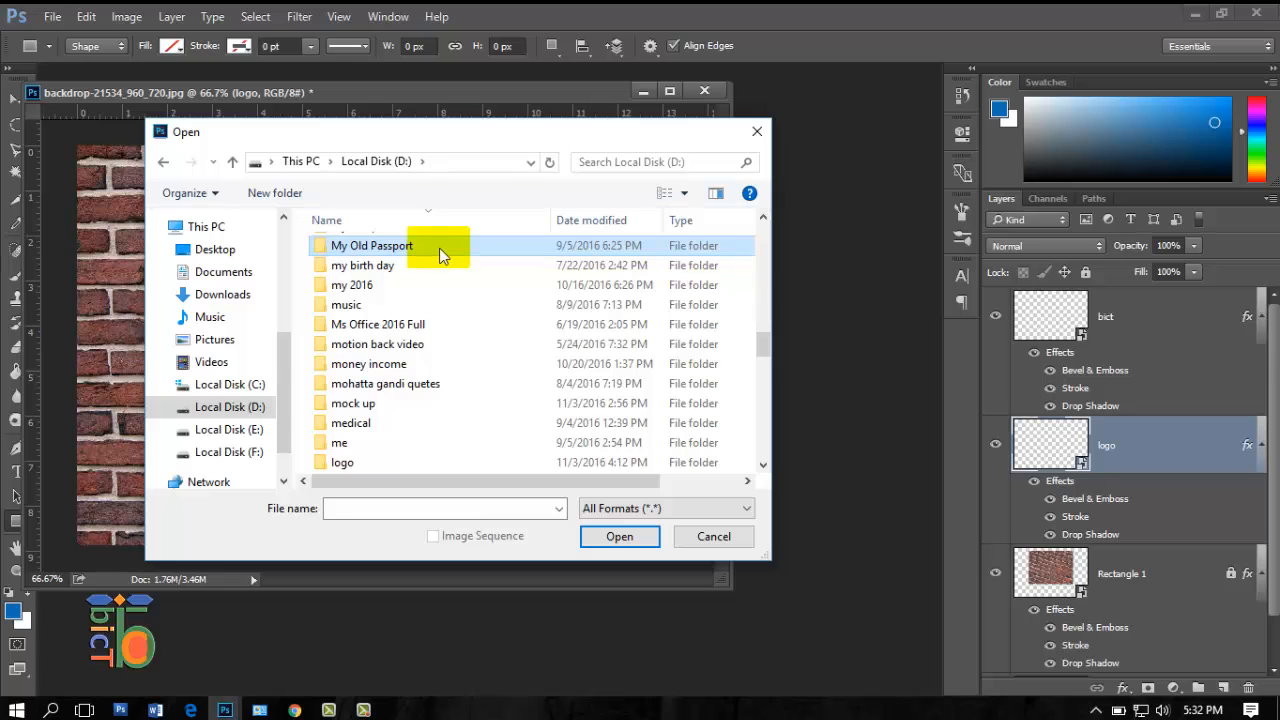
{"action": "scroll", "coordinate": [441, 252], "scroll_direction": "up", "scroll_amount": 8}
{"action": "double_click", "coordinate": [372, 245]}
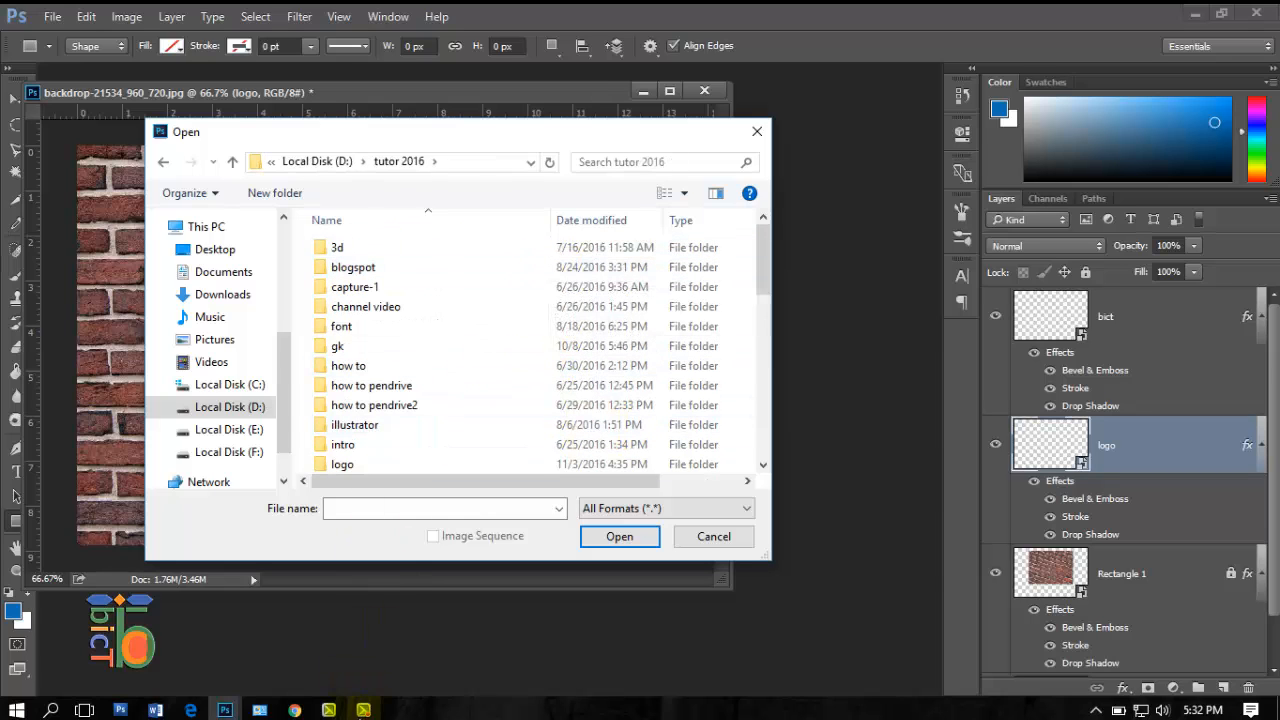
{"action": "left_click", "coordinate": [363, 710]}
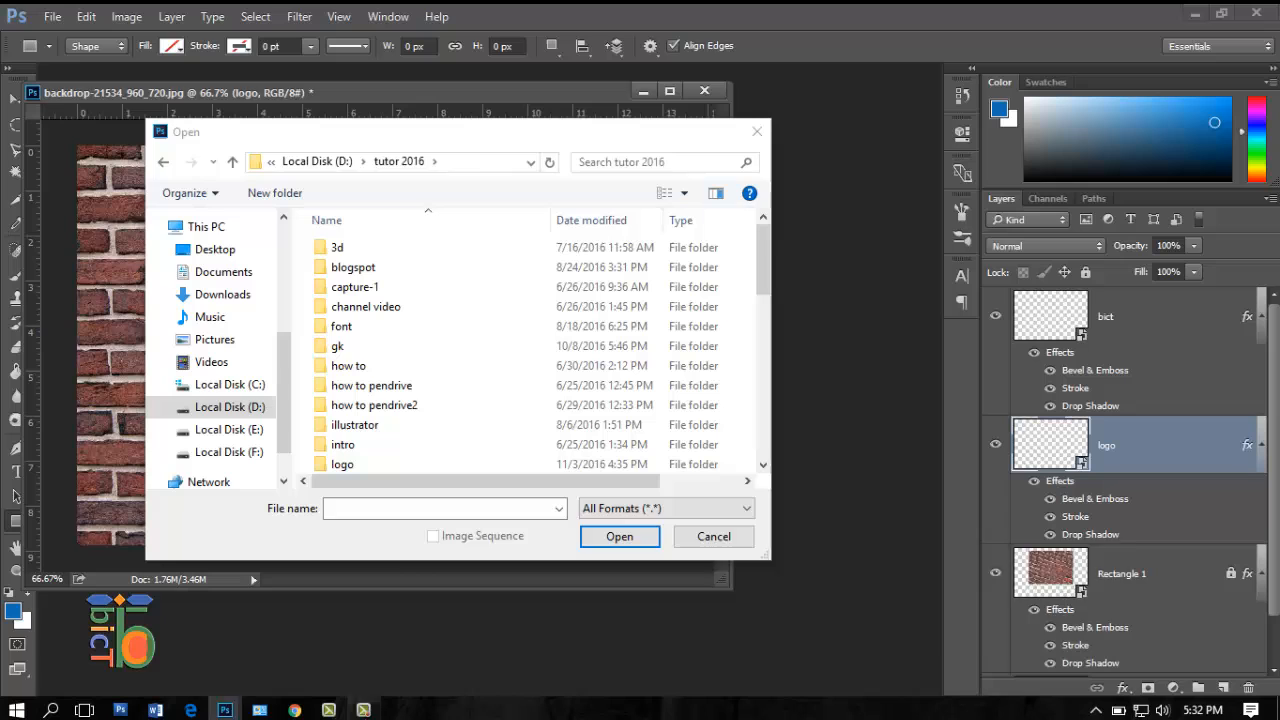
{"action": "left_click", "coordinate": [472, 134]}
{"action": "left_click", "coordinate": [1097, 544]}
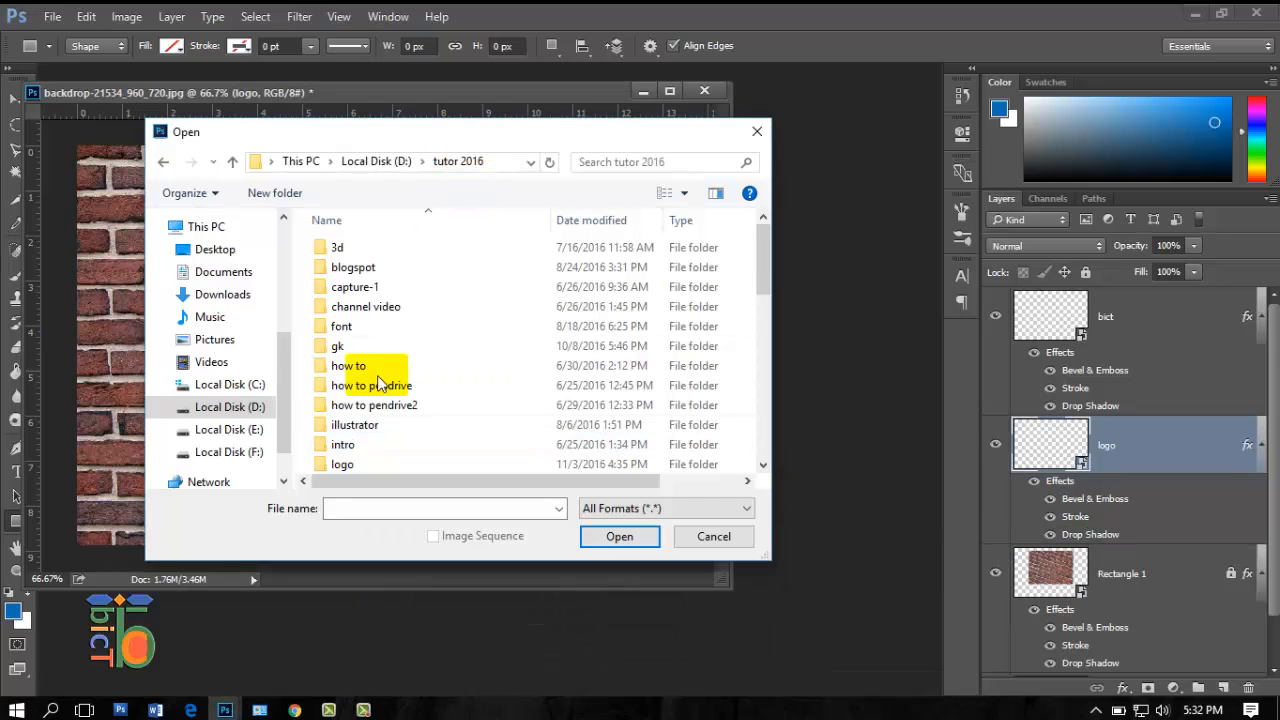
- Open the image 222222.png from the logo folder inside tutor 2016
{"action": "left_click", "coordinate": [343, 462]}
{"action": "double_click", "coordinate": [343, 460]}
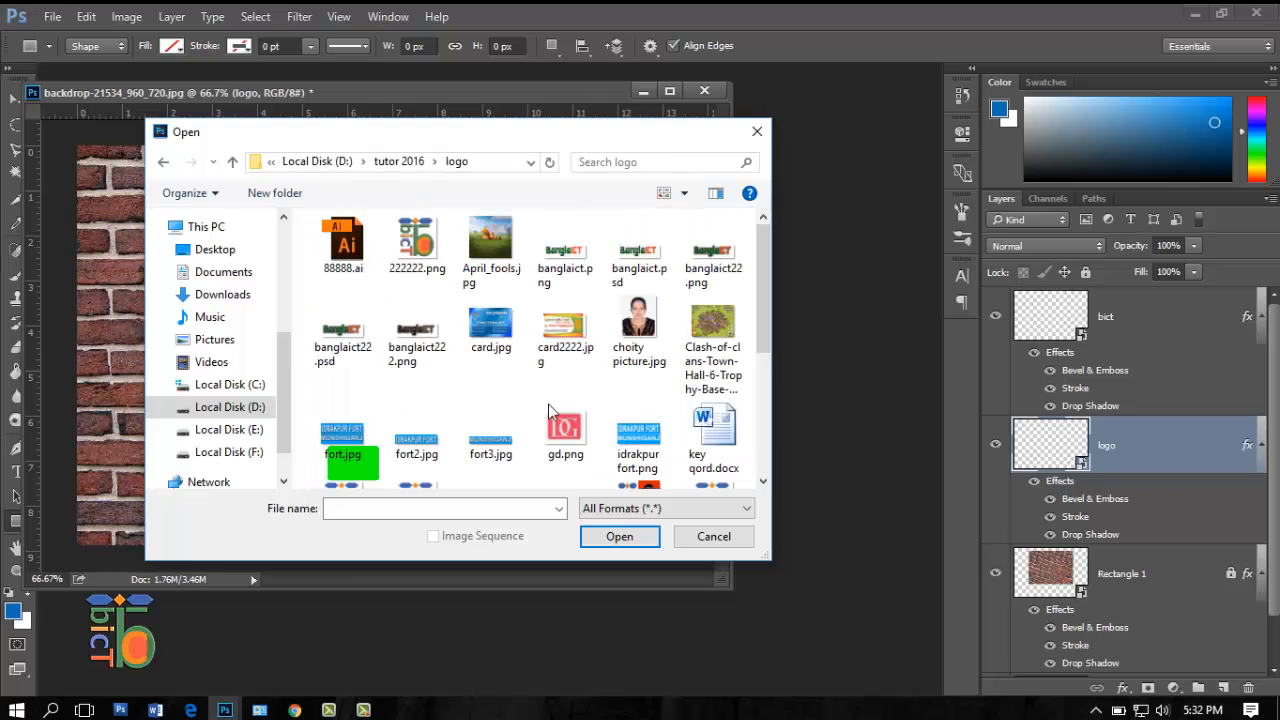
{"action": "left_click", "coordinate": [432, 258]}
{"action": "left_click", "coordinate": [619, 536]}
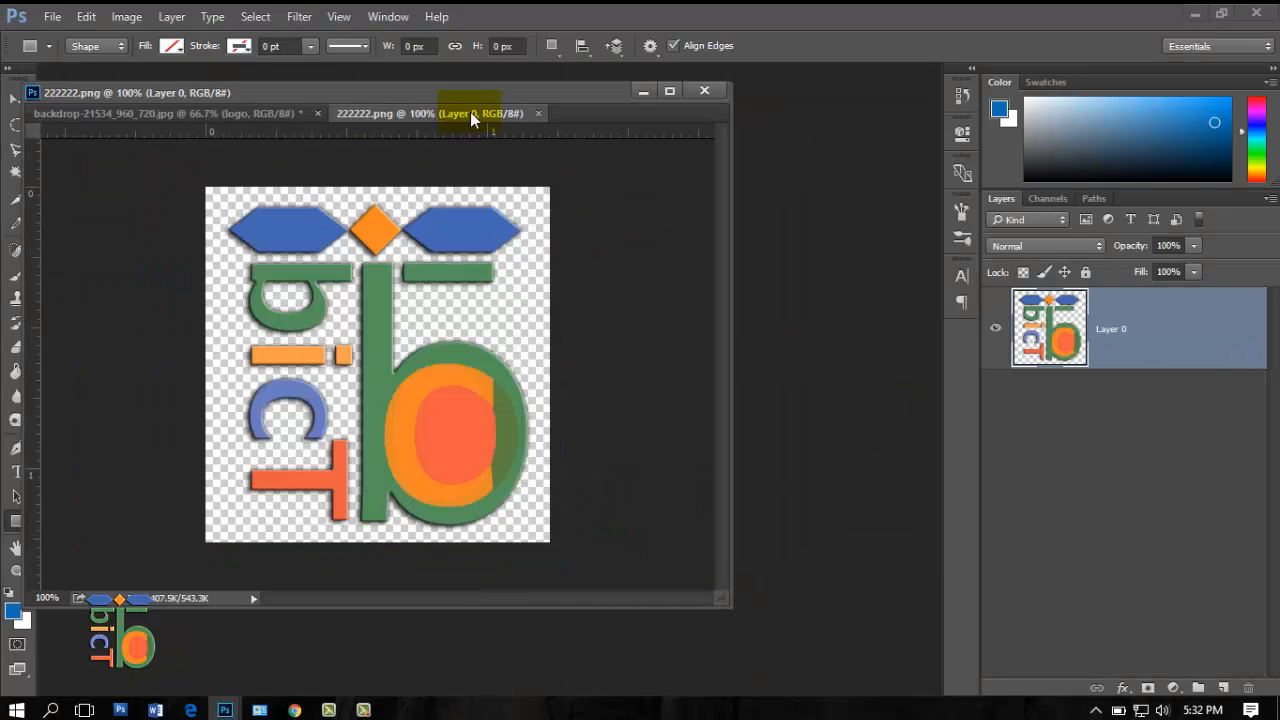
- Separate 222222.png into its own floating window and open the contents of the mockup's logo smart object for editing
{"action": "left_click_drag", "start_coordinate": [470, 112], "coordinate": [414, 442]}
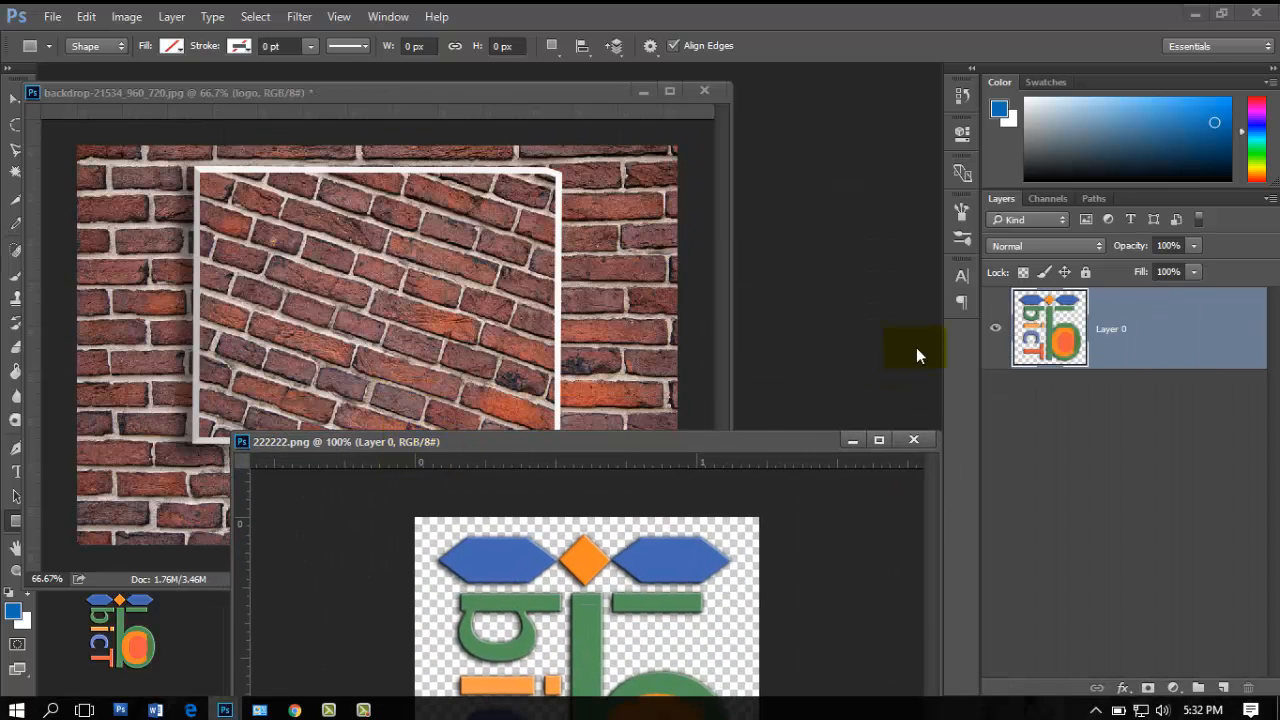
{"action": "left_click", "coordinate": [490, 97]}
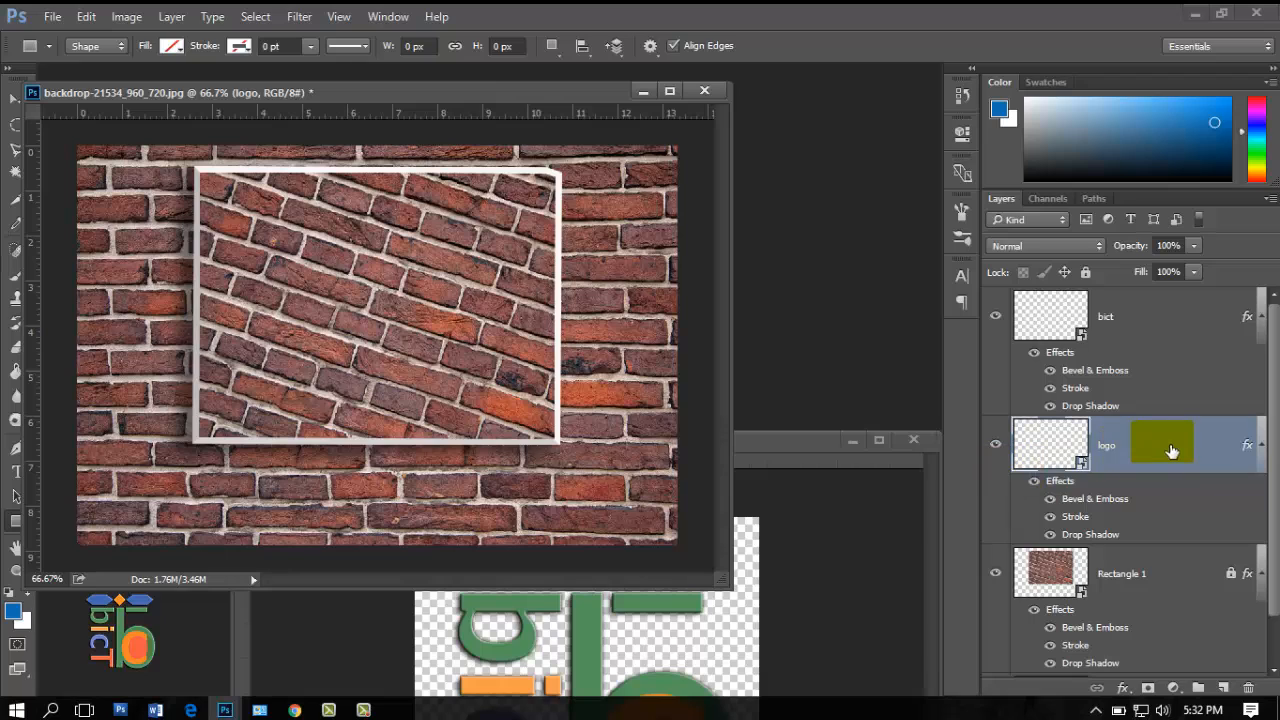
{"action": "left_click", "coordinate": [1066, 455]}
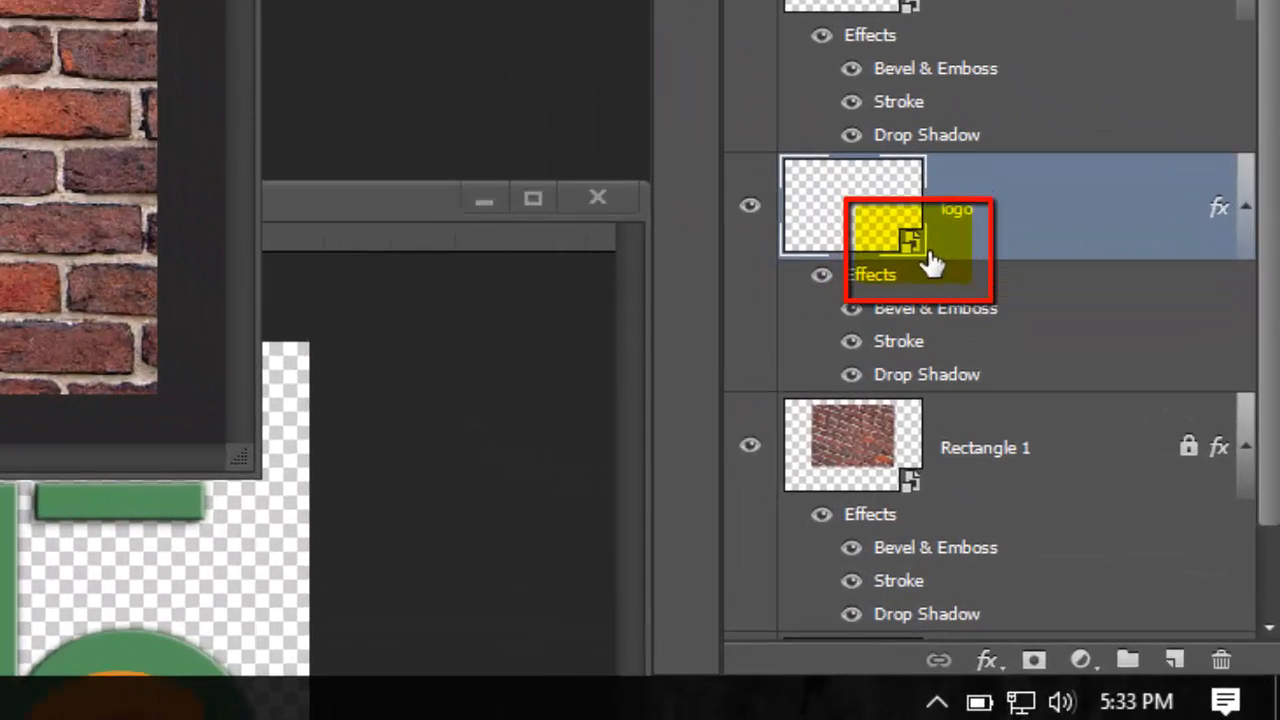
{"action": "double_click", "coordinate": [915, 243]}
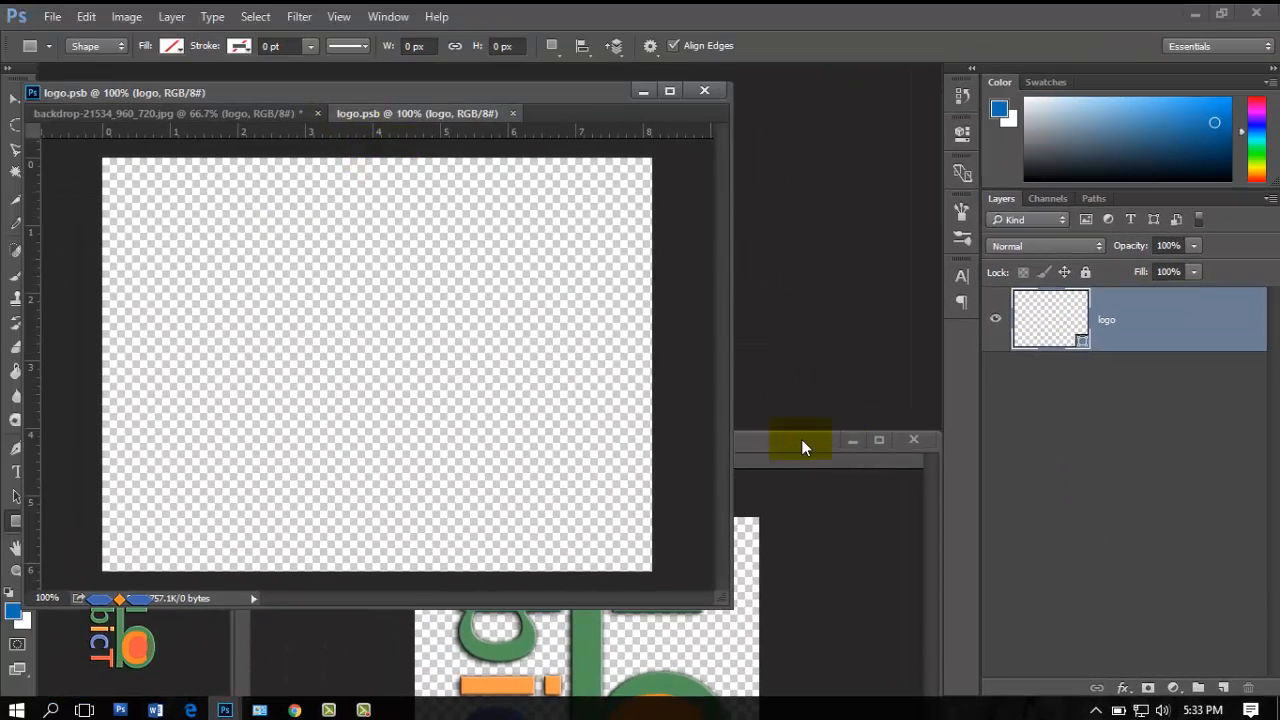
- Copy the logo artwork from 222222.png into the middle of logo.psb, then close logo.psb with its changes saved
{"action": "left_click_drag", "start_coordinate": [531, 325], "coordinate": [619, 299]}
{"action": "left_click", "coordinate": [13, 98]}
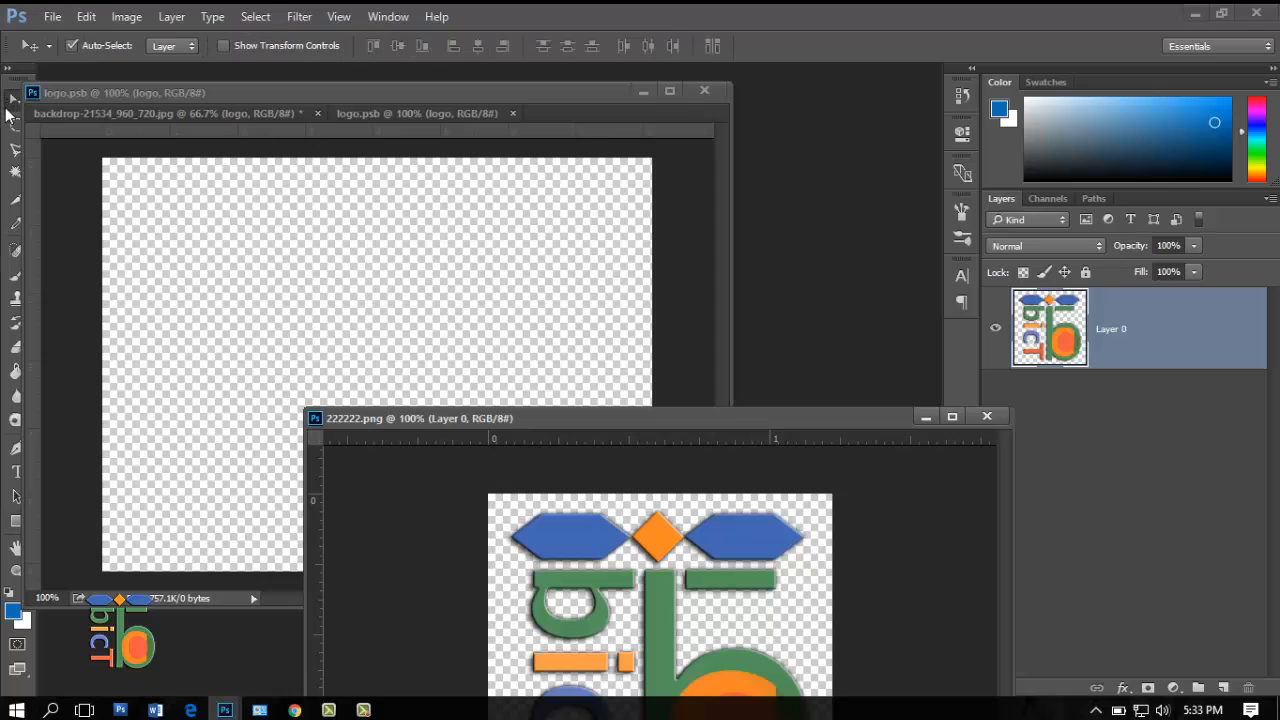
{"action": "left_click_drag", "start_coordinate": [630, 530], "coordinate": [466, 335]}
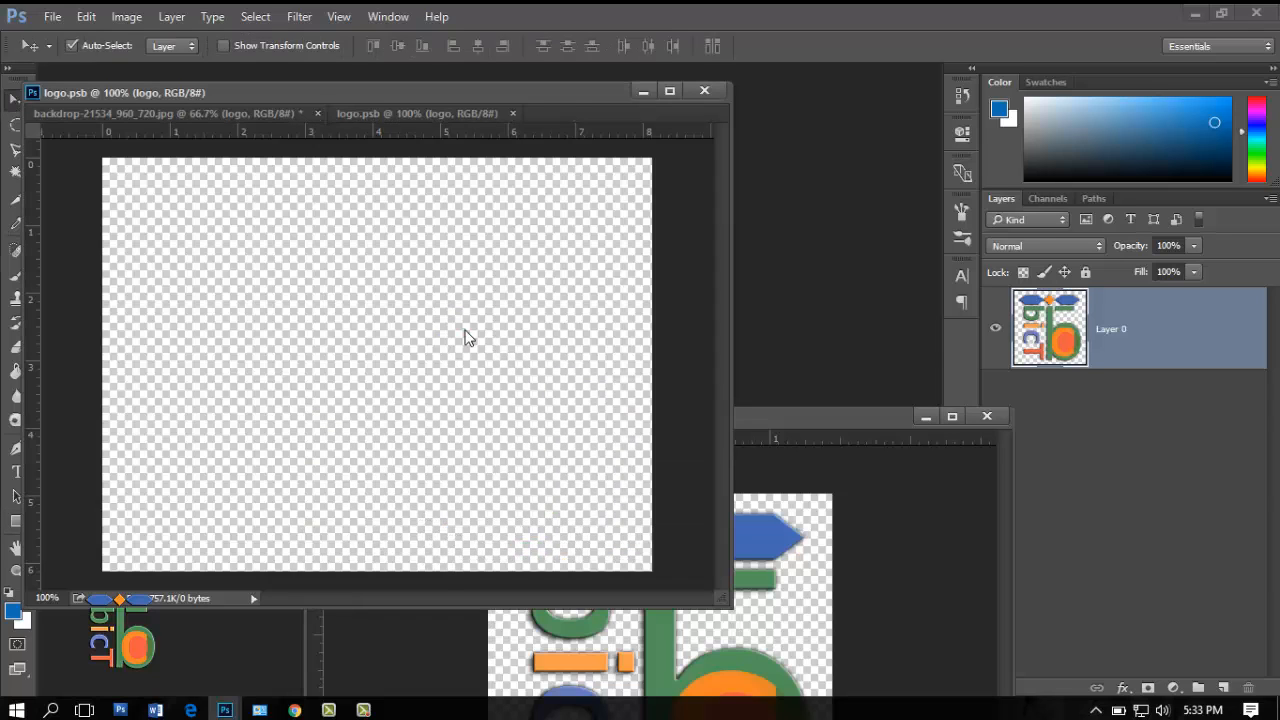
{"action": "left_click", "coordinate": [500, 337]}
{"action": "left_click", "coordinate": [757, 650]}
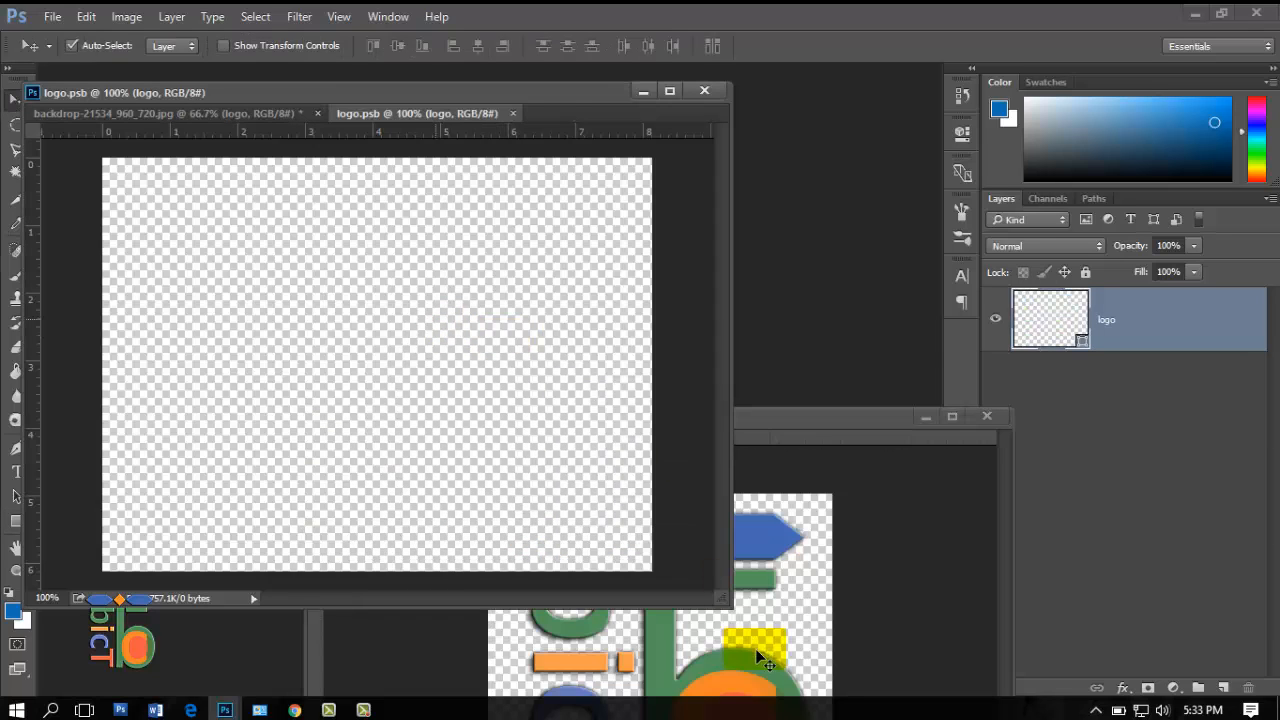
{"action": "left_click_drag", "start_coordinate": [661, 592], "coordinate": [658, 172]}
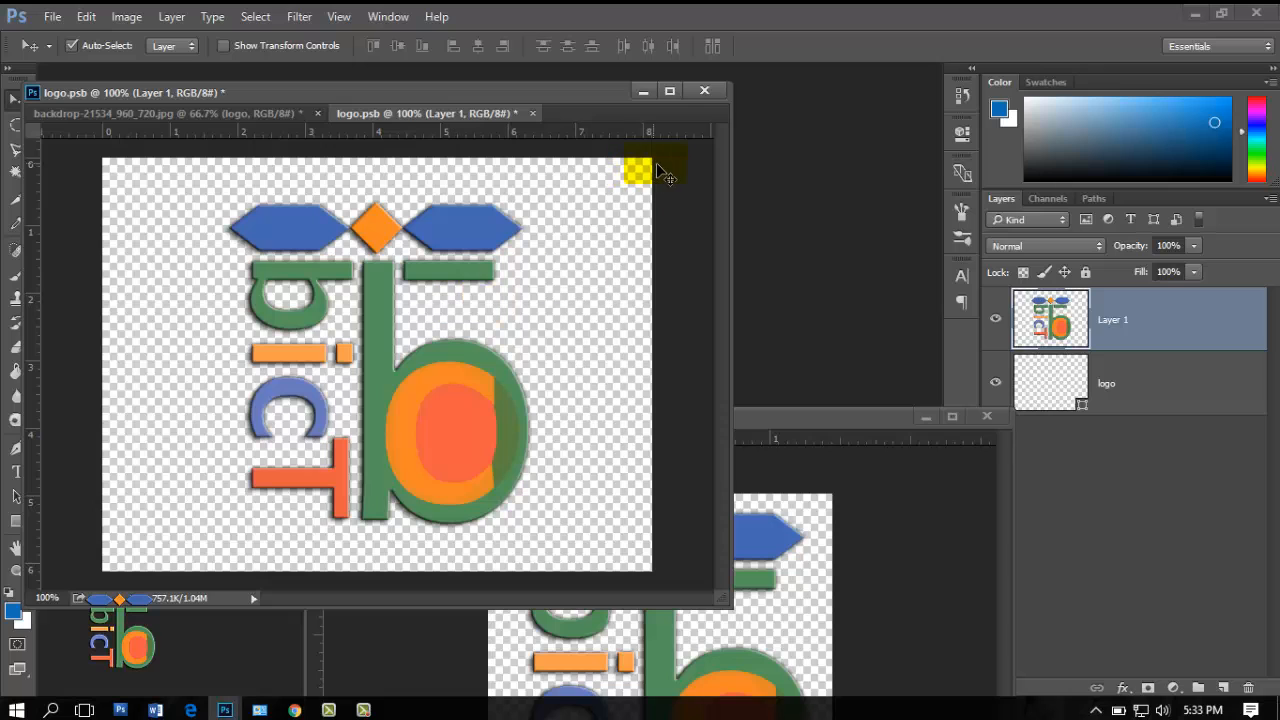
{"action": "left_click", "coordinate": [534, 114]}
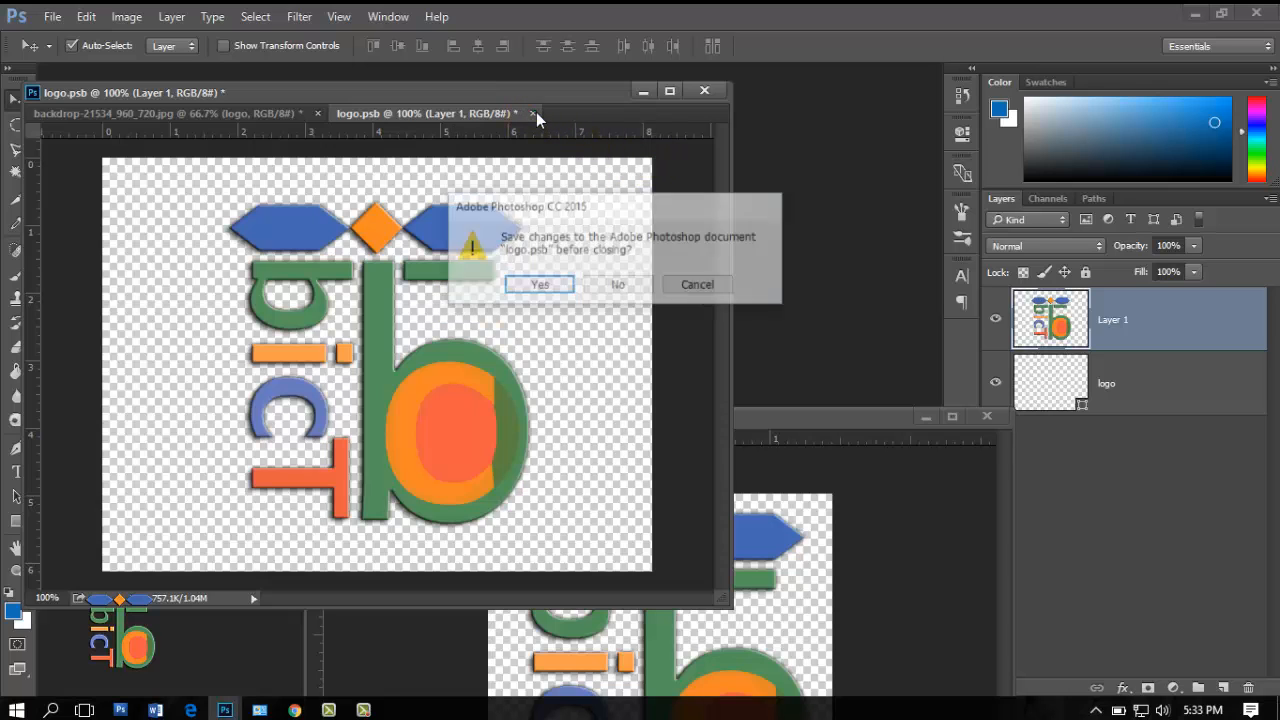
{"action": "left_click", "coordinate": [539, 286]}
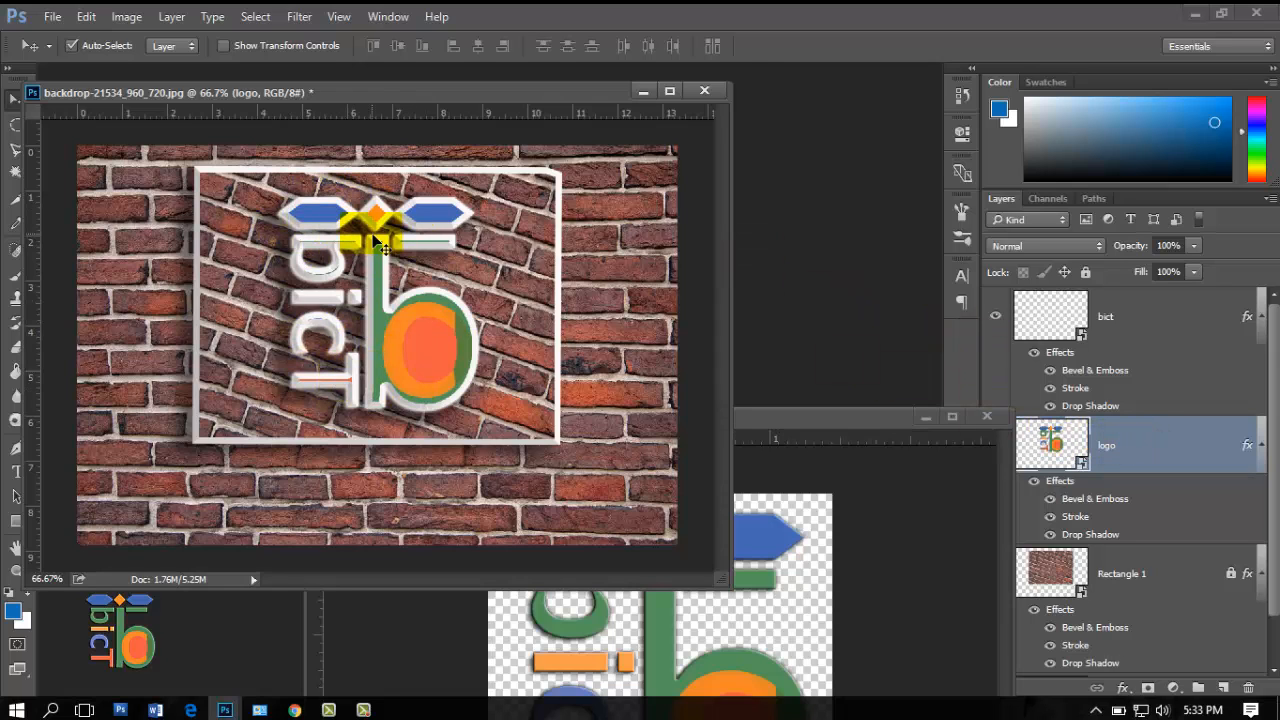
- Open the logo layer's blending options and check the artwork with the Stroke effect turned off and back on
{"action": "right_click", "coordinate": [1125, 449]}
{"action": "left_click", "coordinate": [880, 118]}
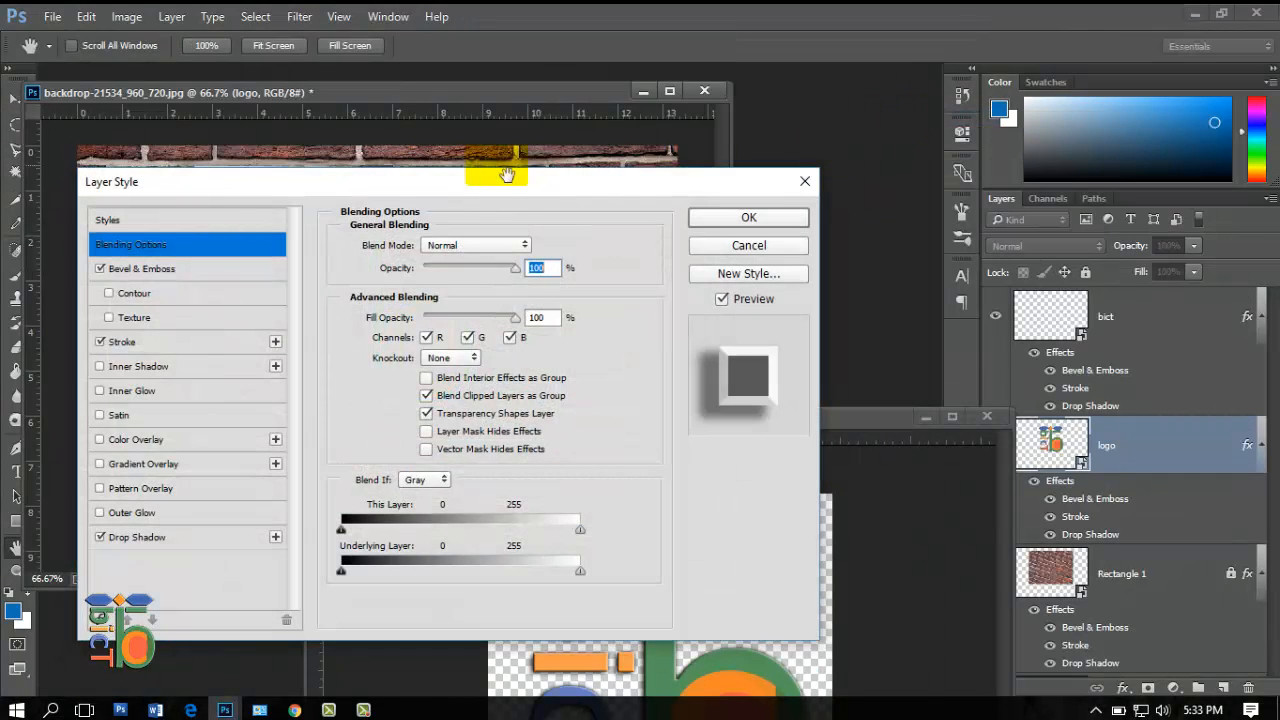
{"action": "left_click_drag", "start_coordinate": [464, 181], "coordinate": [999, 128]}
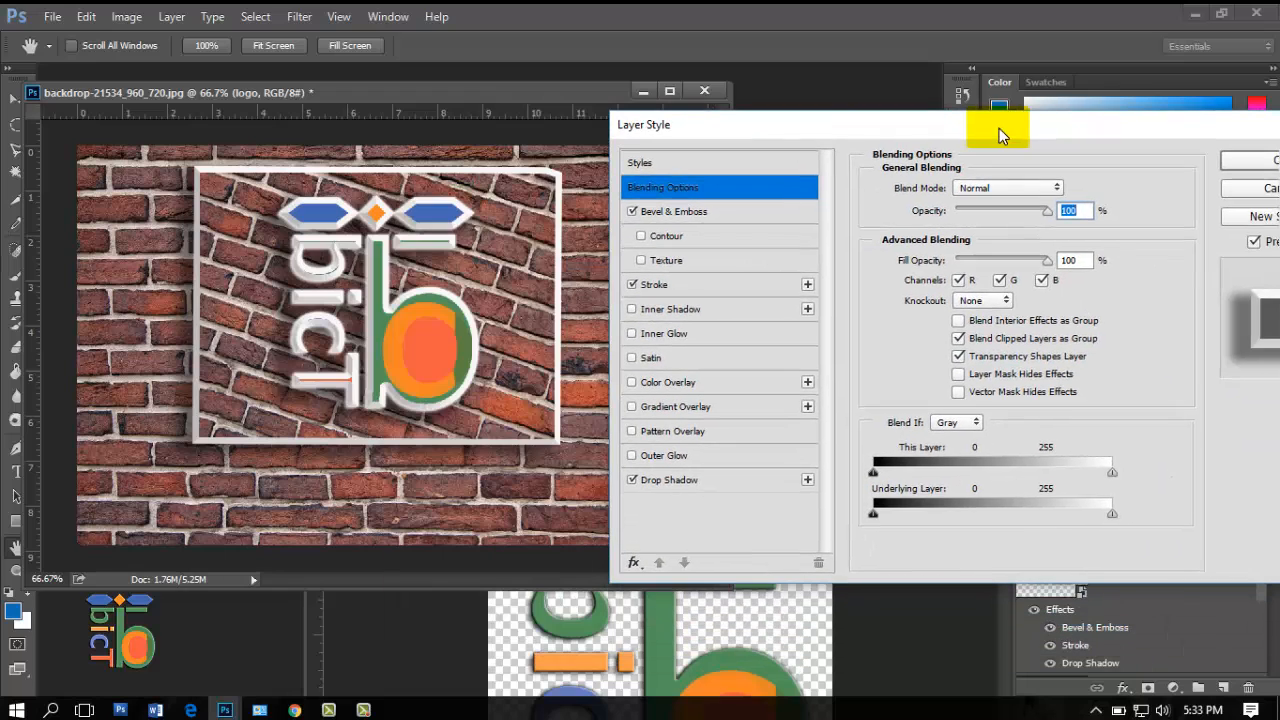
{"action": "left_click", "coordinate": [673, 284]}
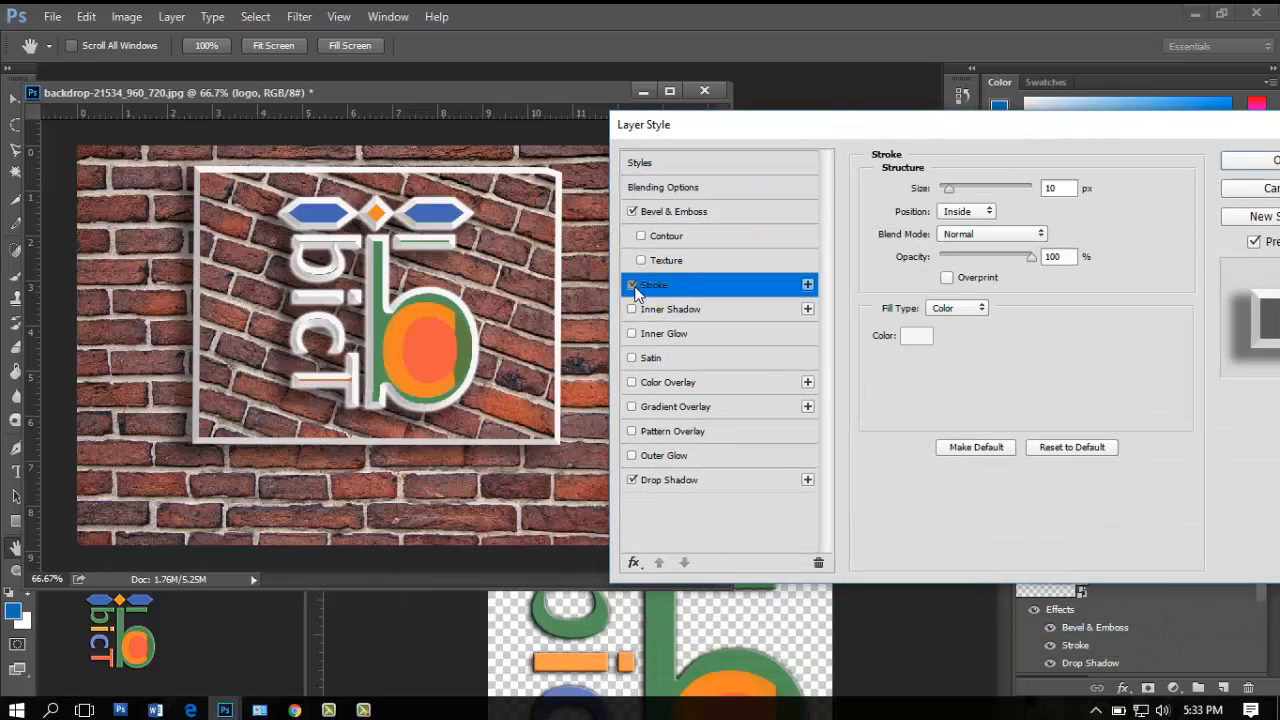
{"action": "left_click", "coordinate": [632, 285]}
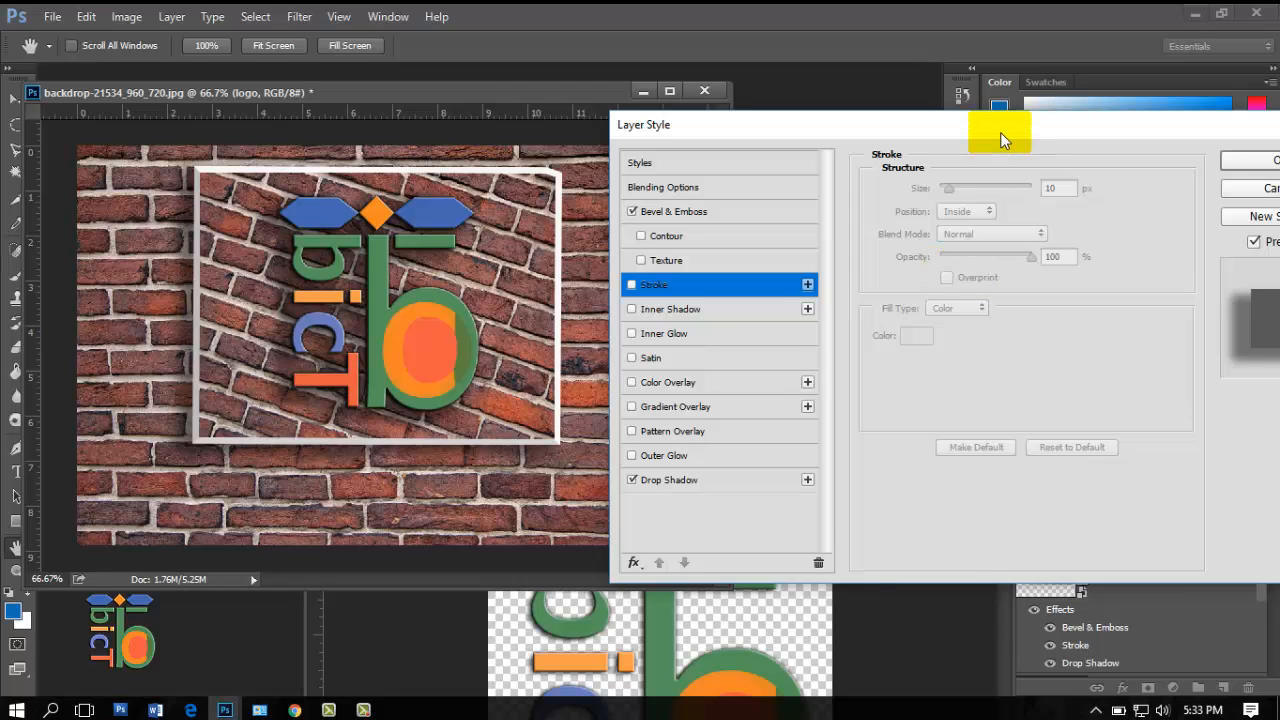
{"action": "left_click_drag", "start_coordinate": [1000, 132], "coordinate": [873, 167]}
{"action": "left_click", "coordinate": [510, 321]}
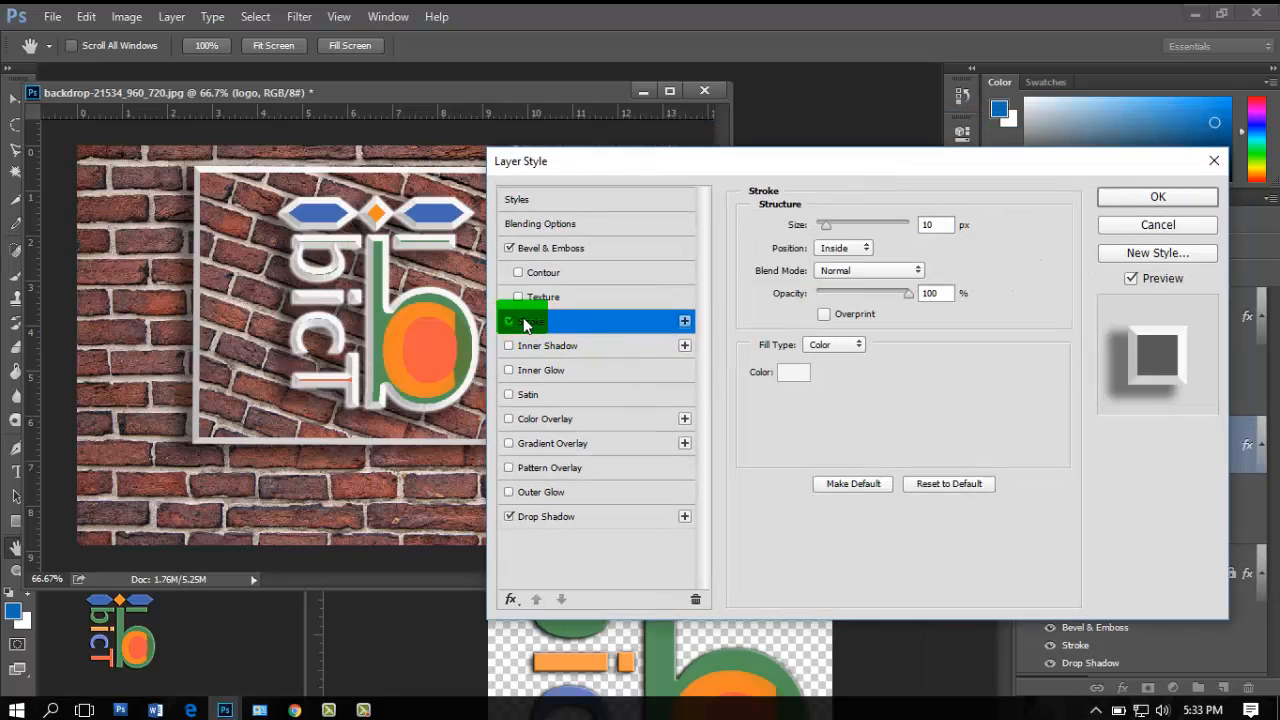
- Set the logo layer's stroke to 1 px, colour 050505 and 66% opacity, and apply the style
{"action": "left_click_drag", "start_coordinate": [828, 228], "coordinate": [818, 232]}
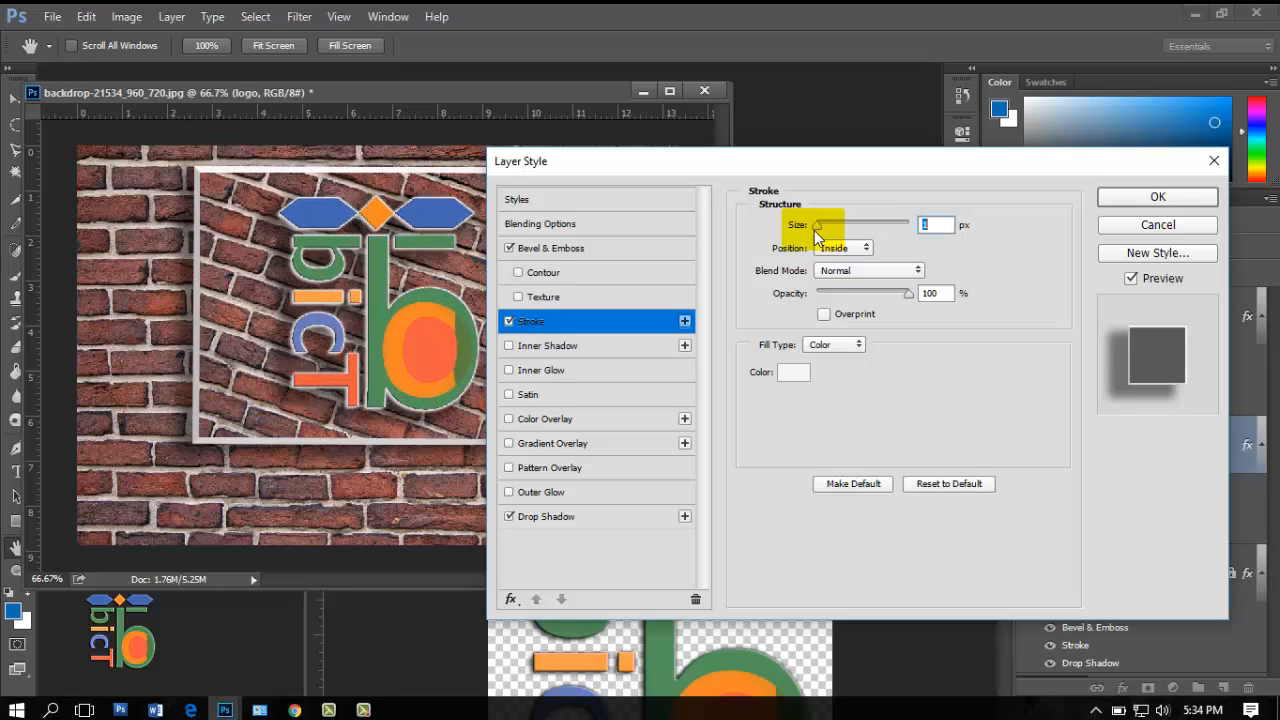
{"action": "left_click", "coordinate": [795, 372]}
{"action": "left_click", "coordinate": [436, 537]}
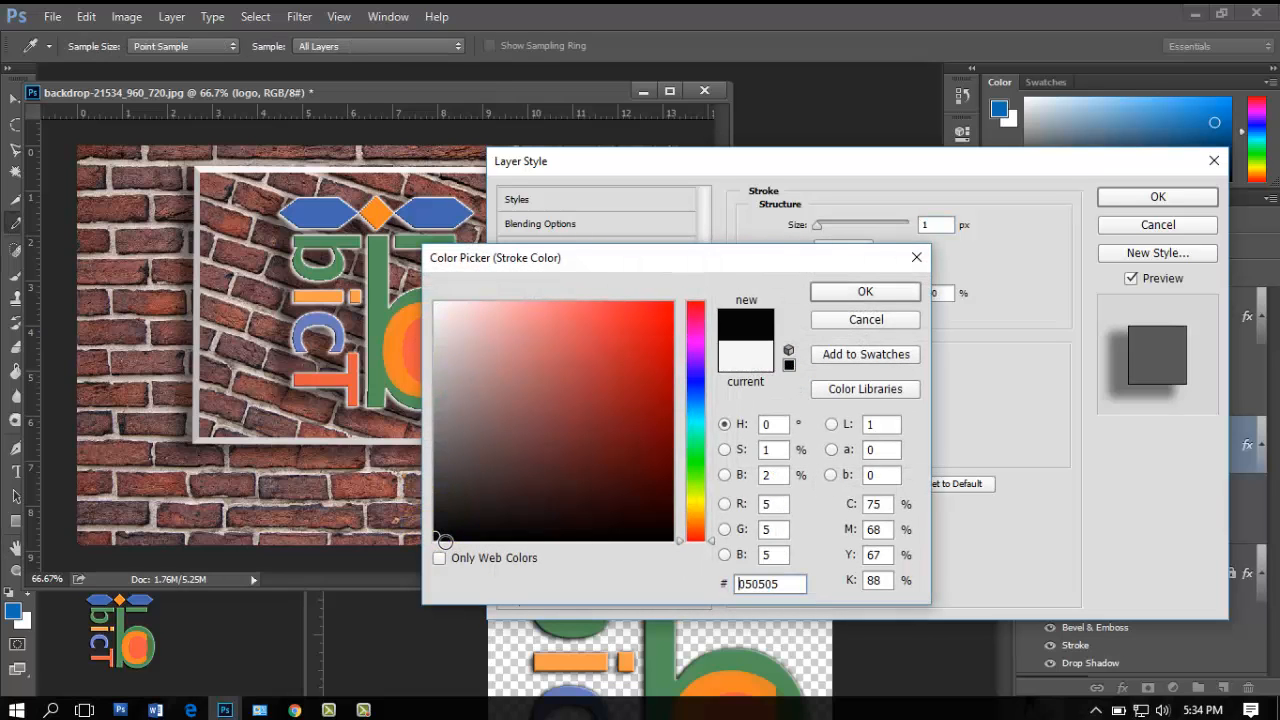
{"action": "left_click", "coordinate": [884, 298]}
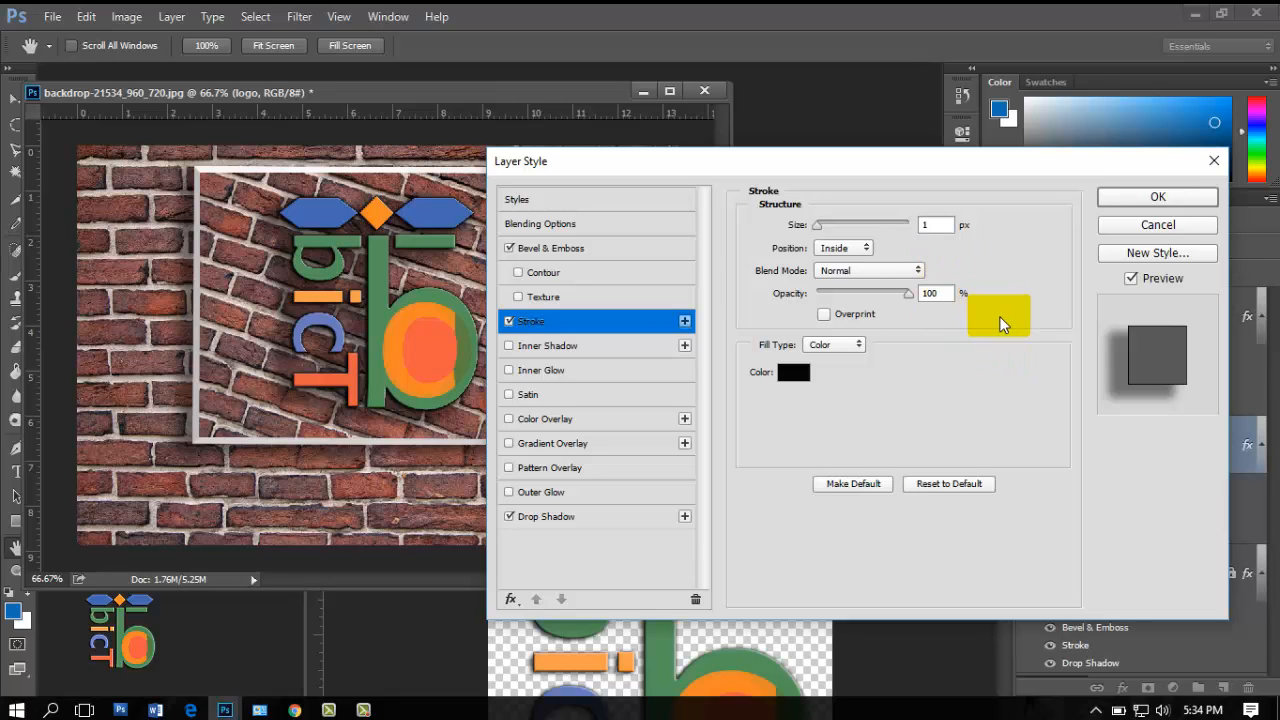
{"action": "left_click_drag", "start_coordinate": [908, 296], "coordinate": [877, 301]}
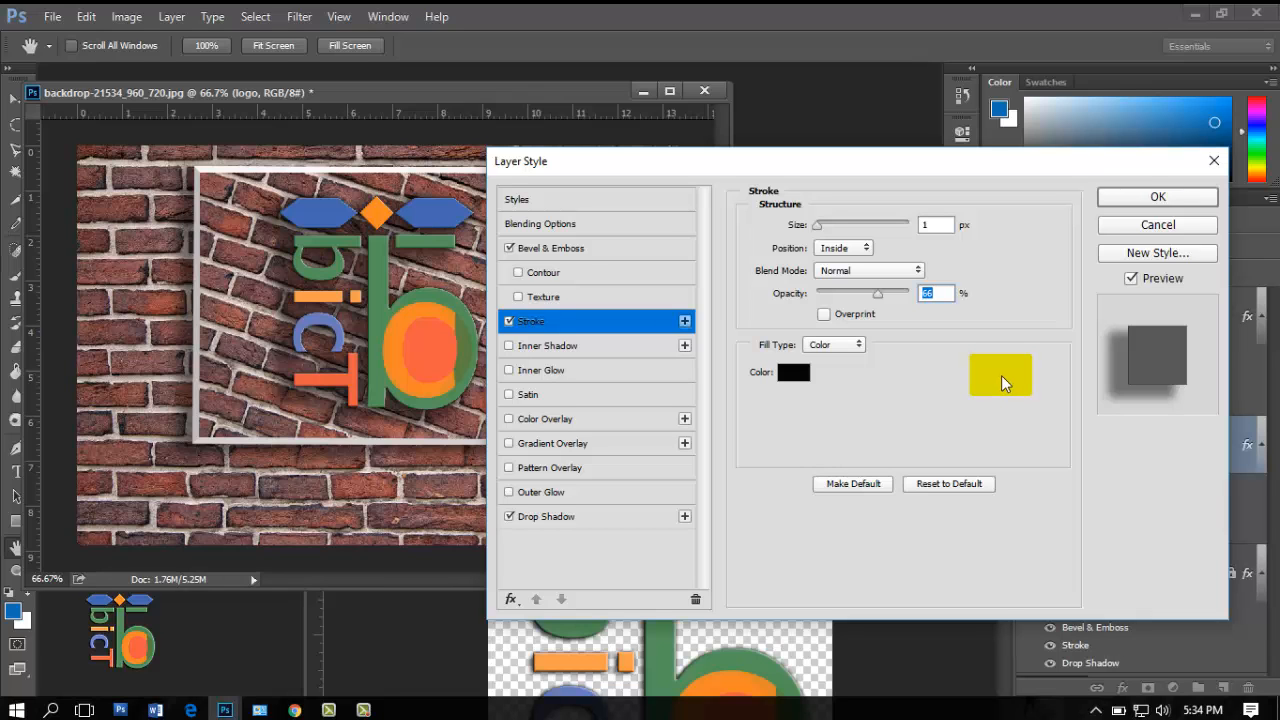
{"action": "left_click", "coordinate": [1135, 198]}
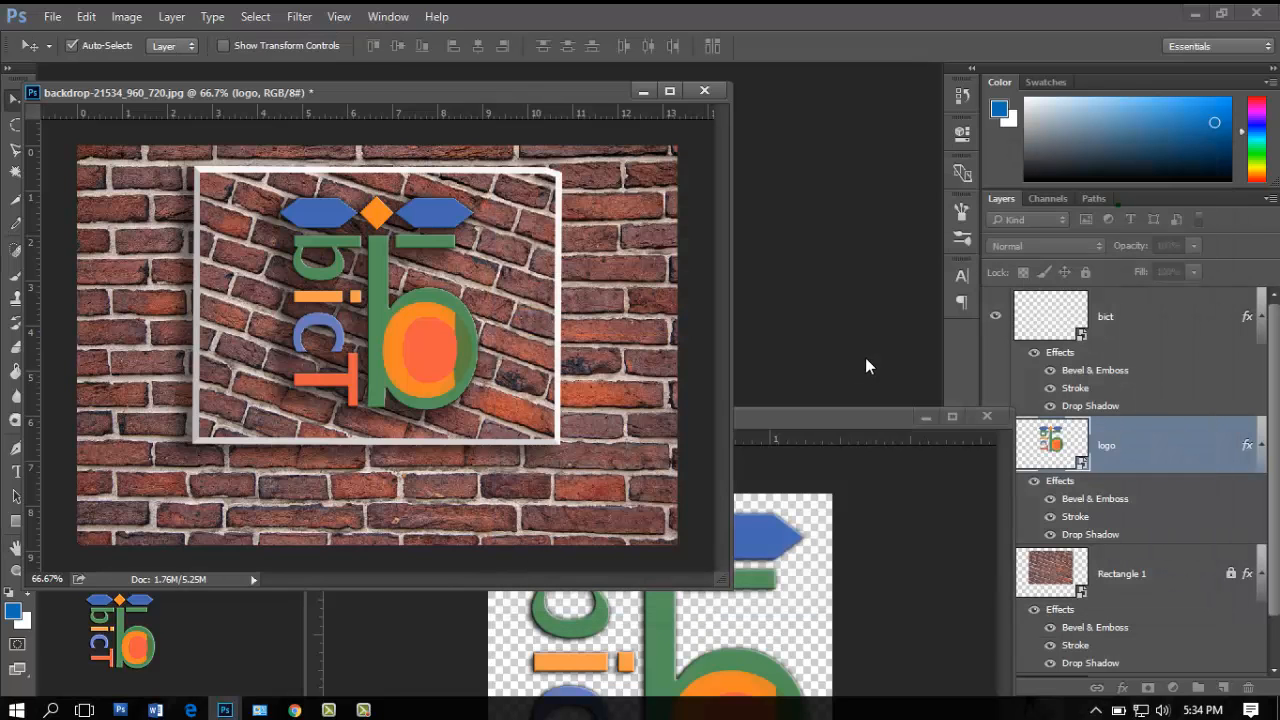
- Move the 222222.png window up to view its original artwork, and return to the brick wall mockup document
{"action": "left_click_drag", "start_coordinate": [832, 416], "coordinate": [836, 438]}
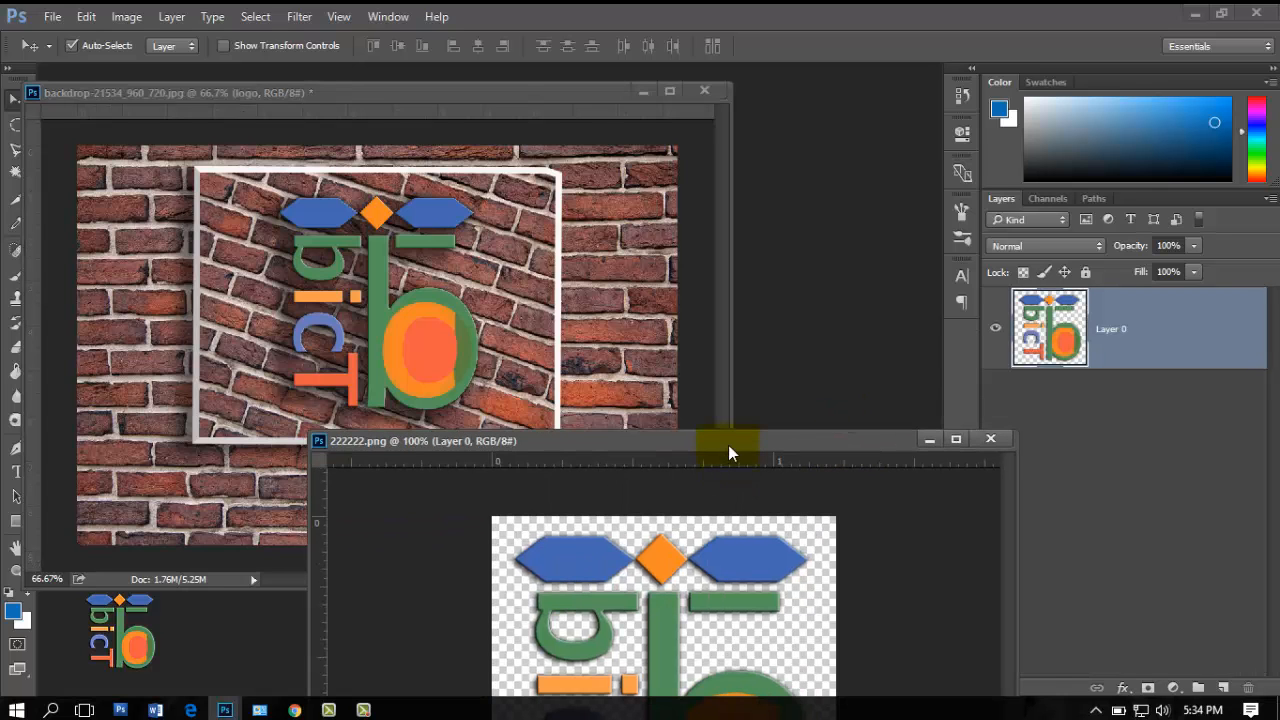
{"action": "left_click_drag", "start_coordinate": [728, 446], "coordinate": [692, 227]}
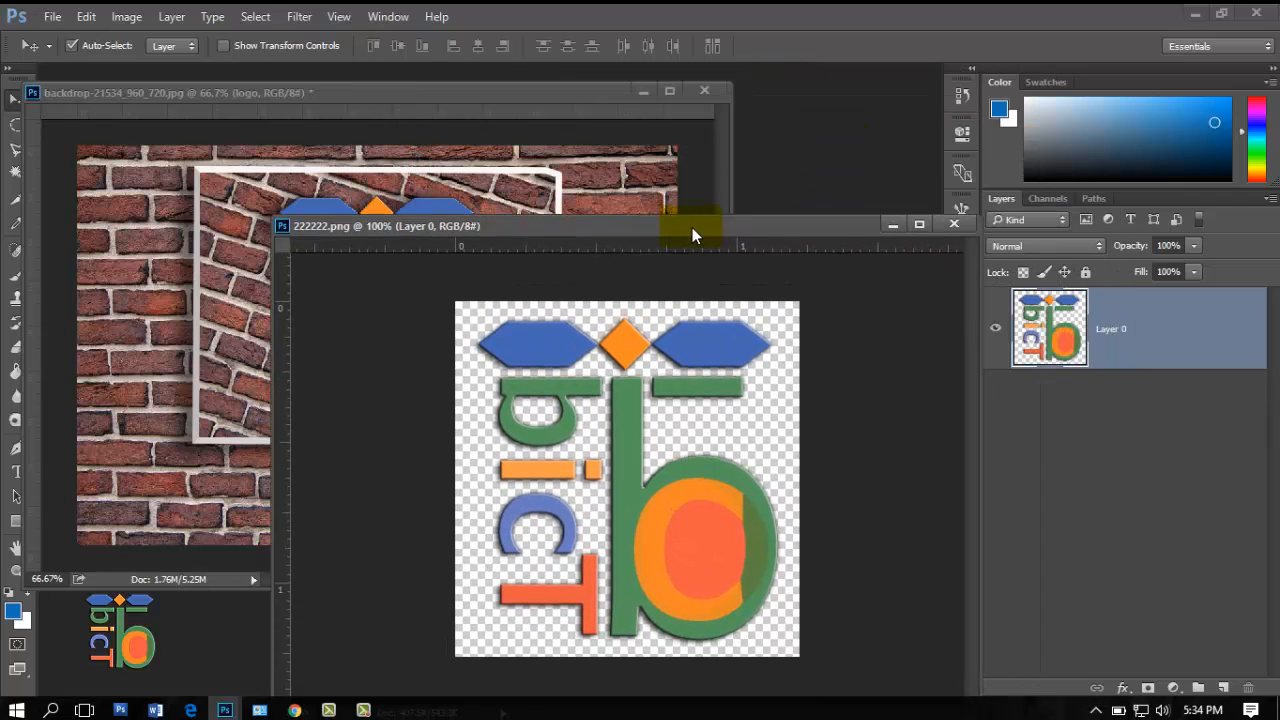
{"action": "left_click", "coordinate": [531, 98]}
- Reopen the logo layer's Stroke settings and set the position to Outside and the opacity to 58%
{"action": "right_click", "coordinate": [1125, 441]}
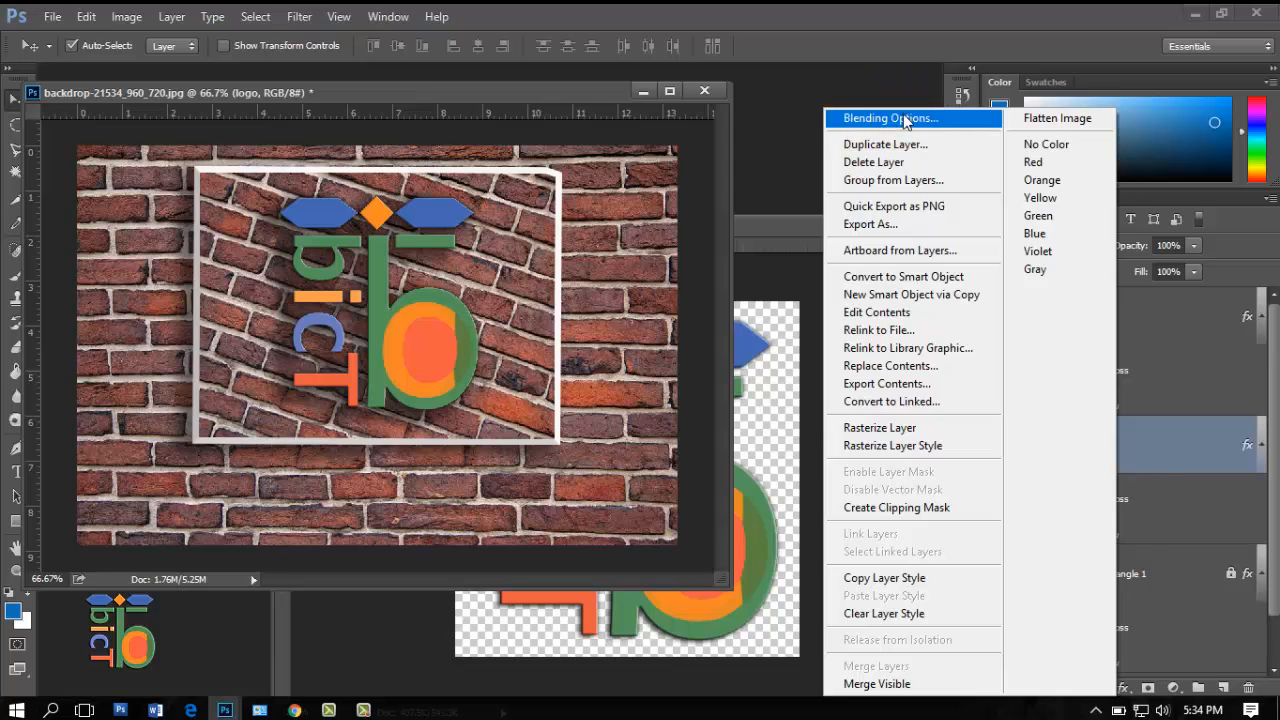
{"action": "left_click", "coordinate": [905, 120]}
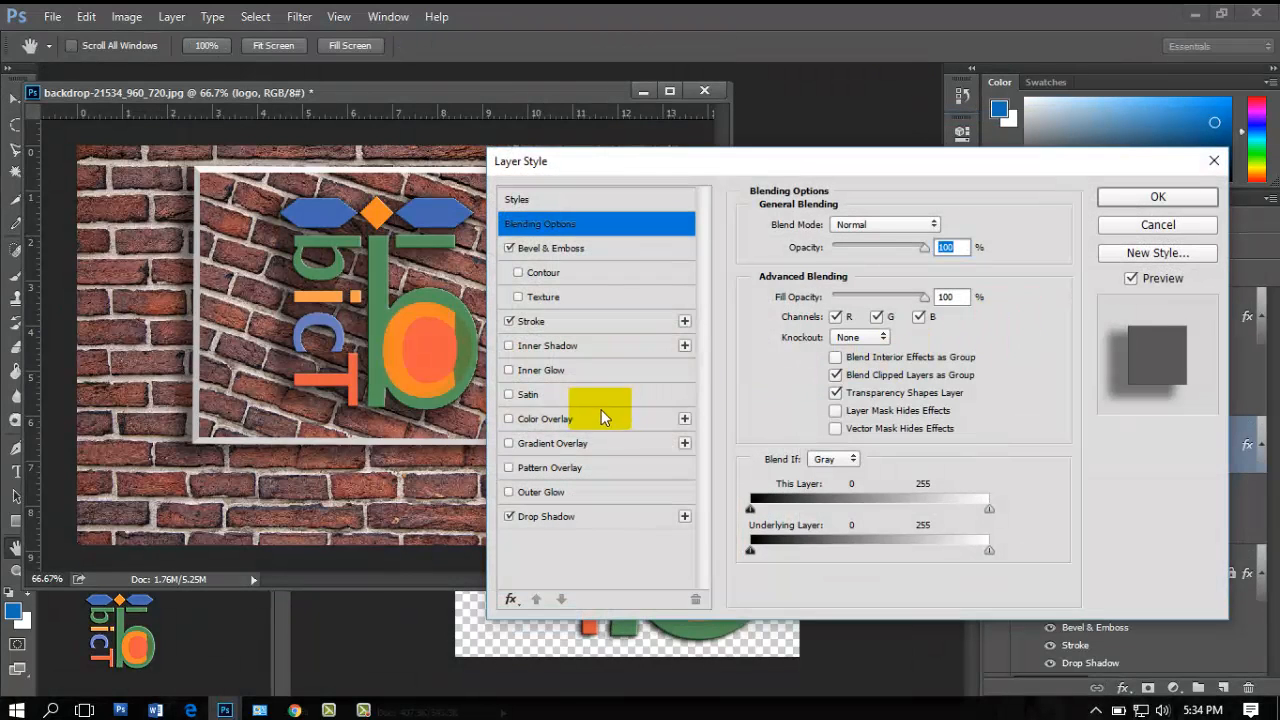
{"action": "left_click", "coordinate": [559, 325]}
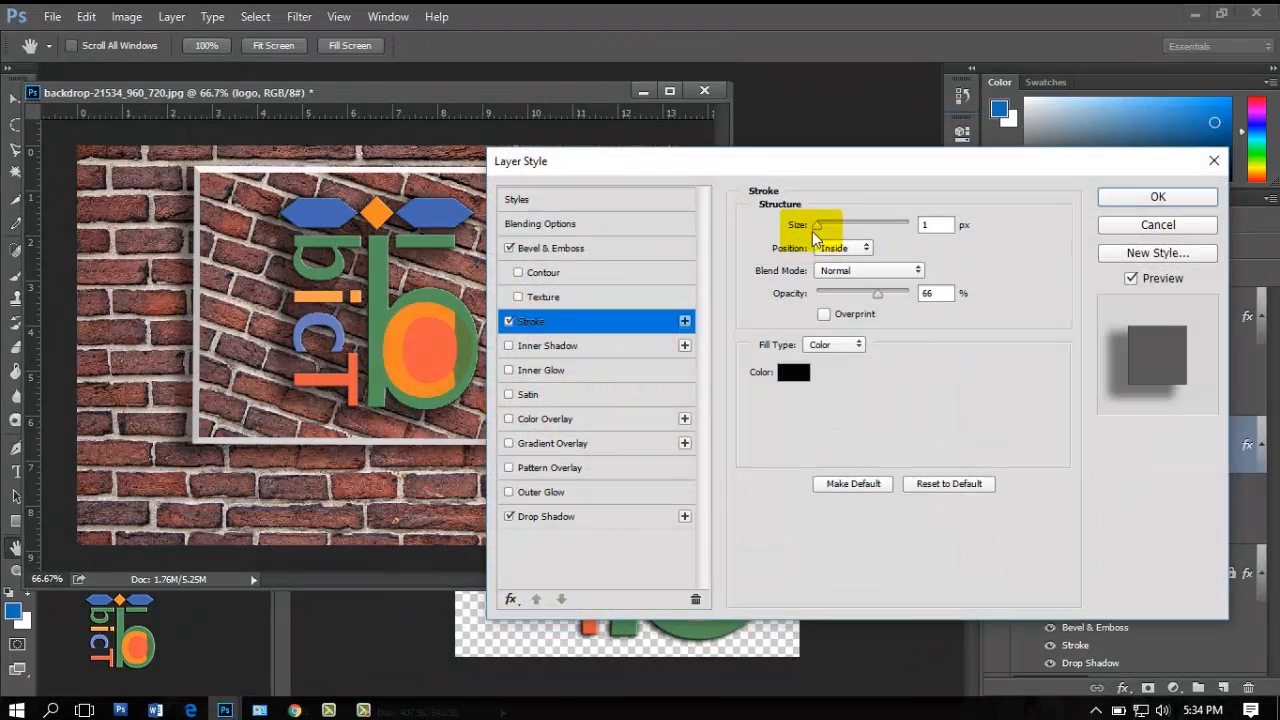
{"action": "left_click_drag", "start_coordinate": [818, 230], "coordinate": [817, 233]}
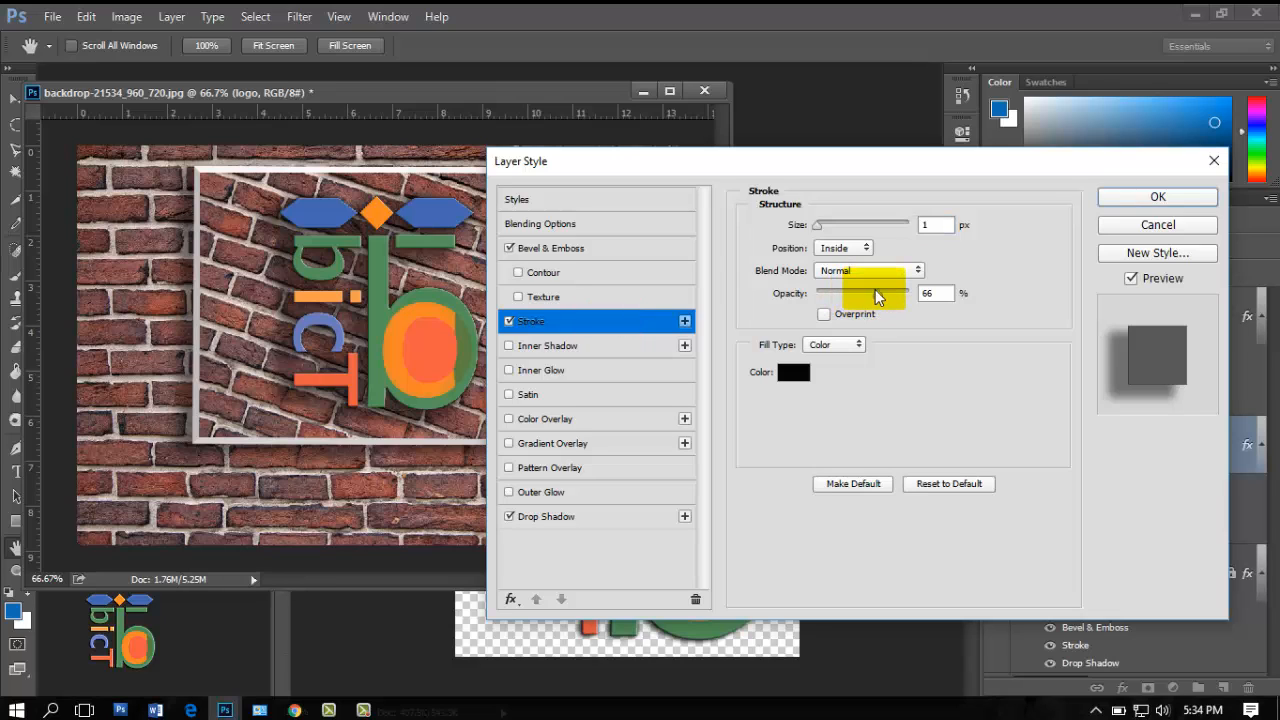
{"action": "mouse_move", "coordinate": [882, 303]}
{"action": "left_mouse_down"}
{"action": "mouse_move", "coordinate": [919, 302]}
{"action": "mouse_move", "coordinate": [849, 289]}
{"action": "mouse_move", "coordinate": [871, 298]}
{"action": "left_mouse_up"}
{"action": "left_click", "coordinate": [851, 249]}
{"action": "left_click", "coordinate": [847, 246]}
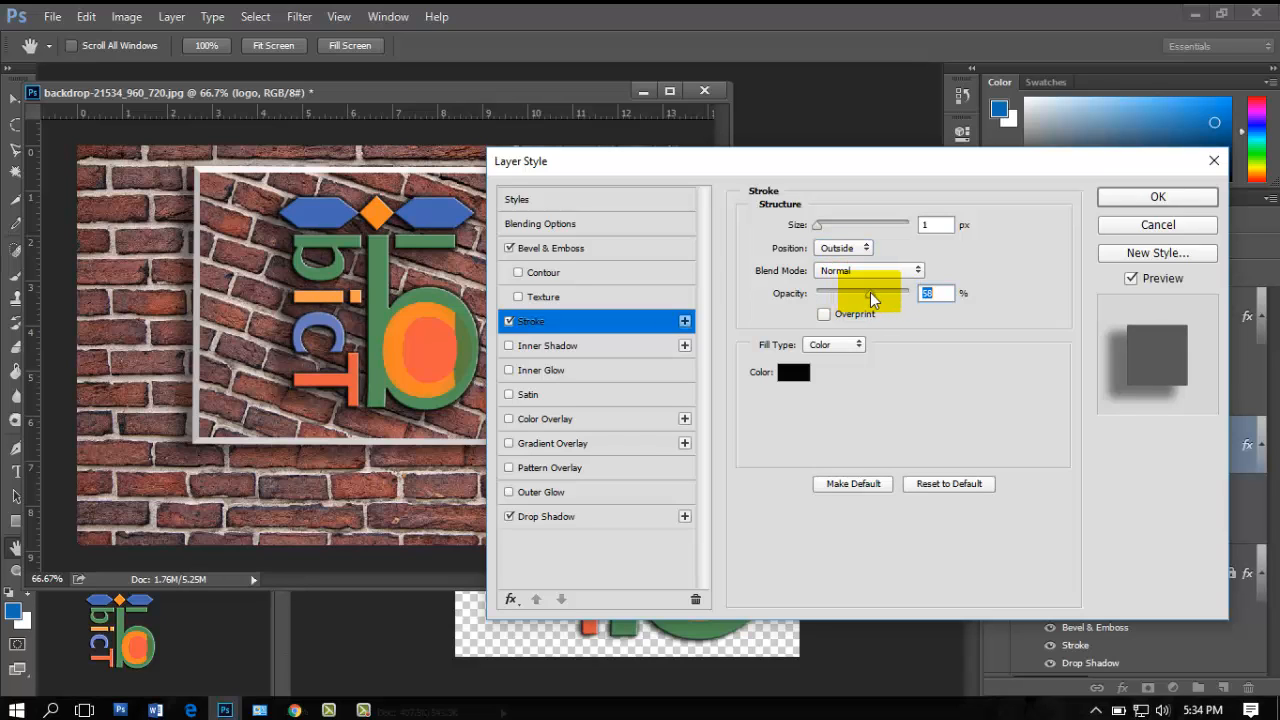
- Try several stroke colours on the logo layer, settle on grey-brown 827676, and apply the layer style
{"action": "left_click", "coordinate": [793, 372]}
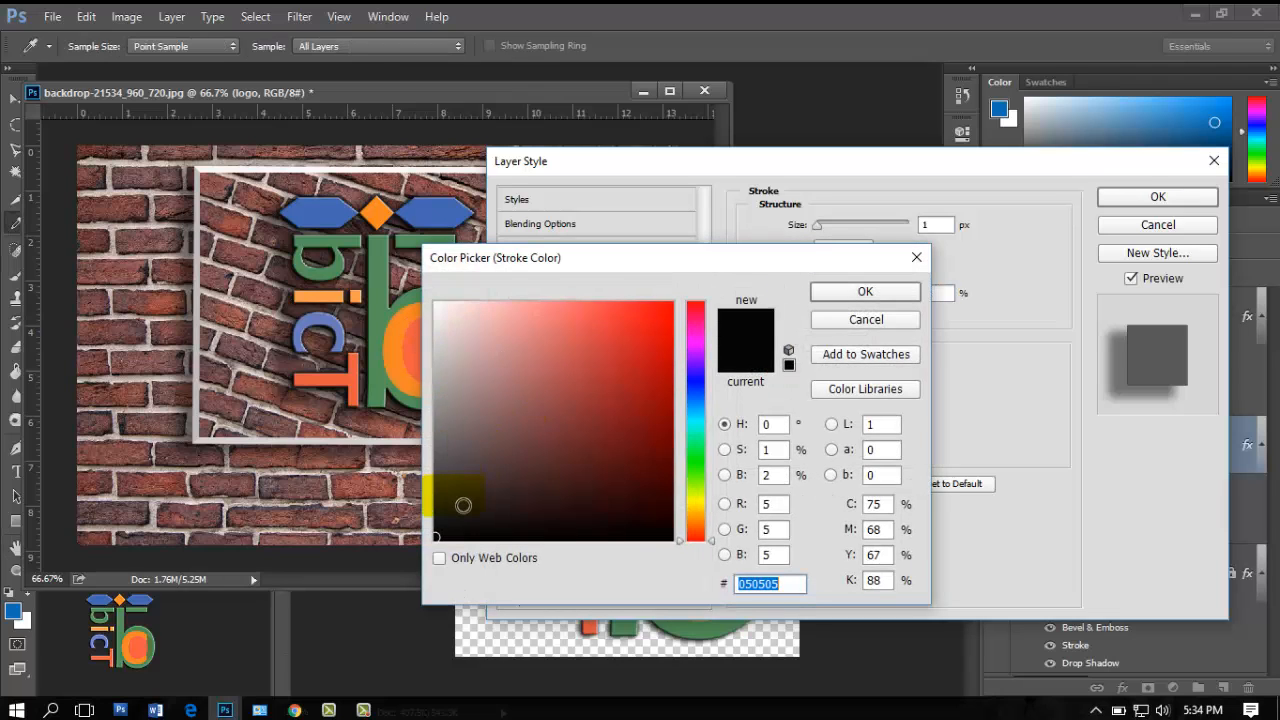
{"action": "left_click", "coordinate": [441, 311]}
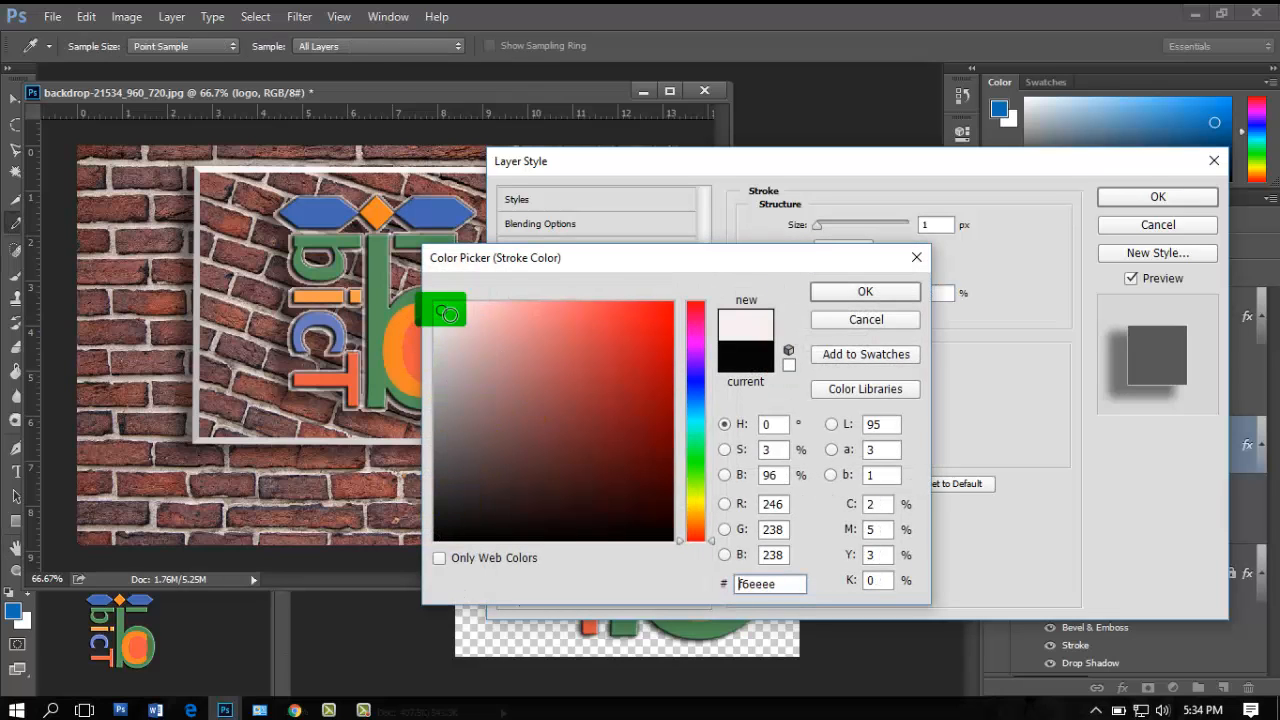
{"action": "left_click", "coordinate": [518, 313]}
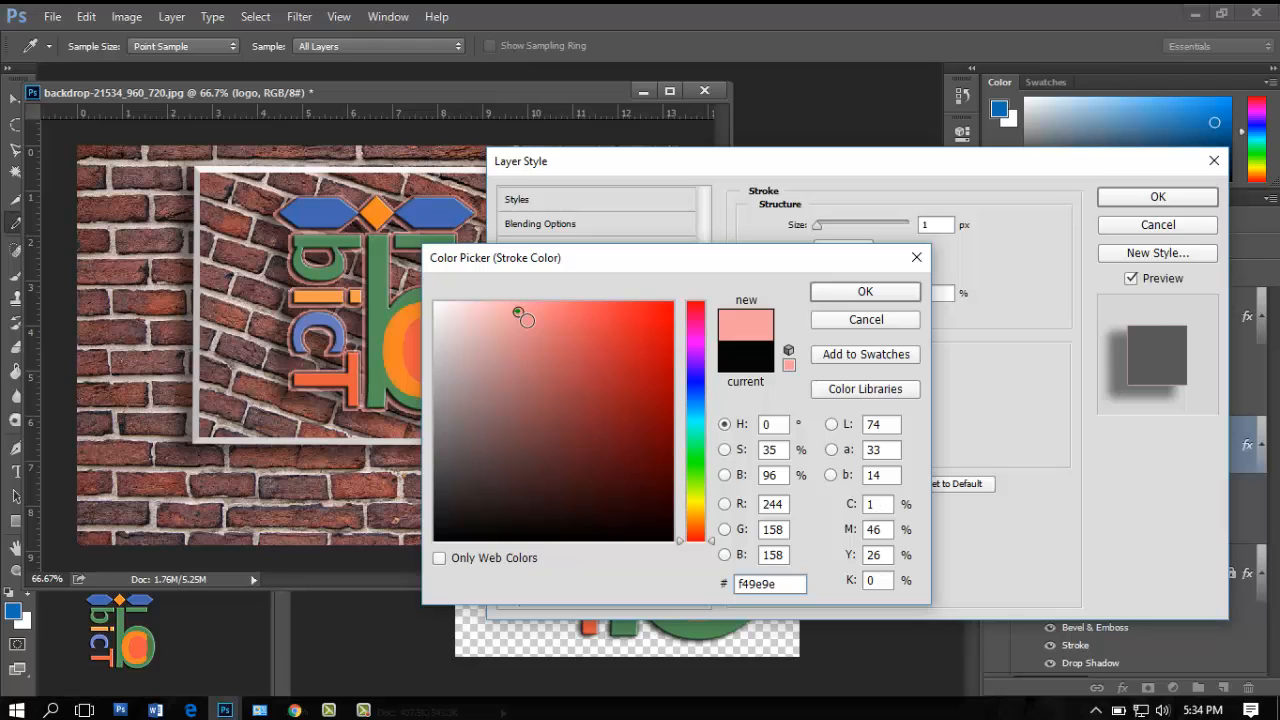
{"action": "left_click", "coordinate": [521, 381]}
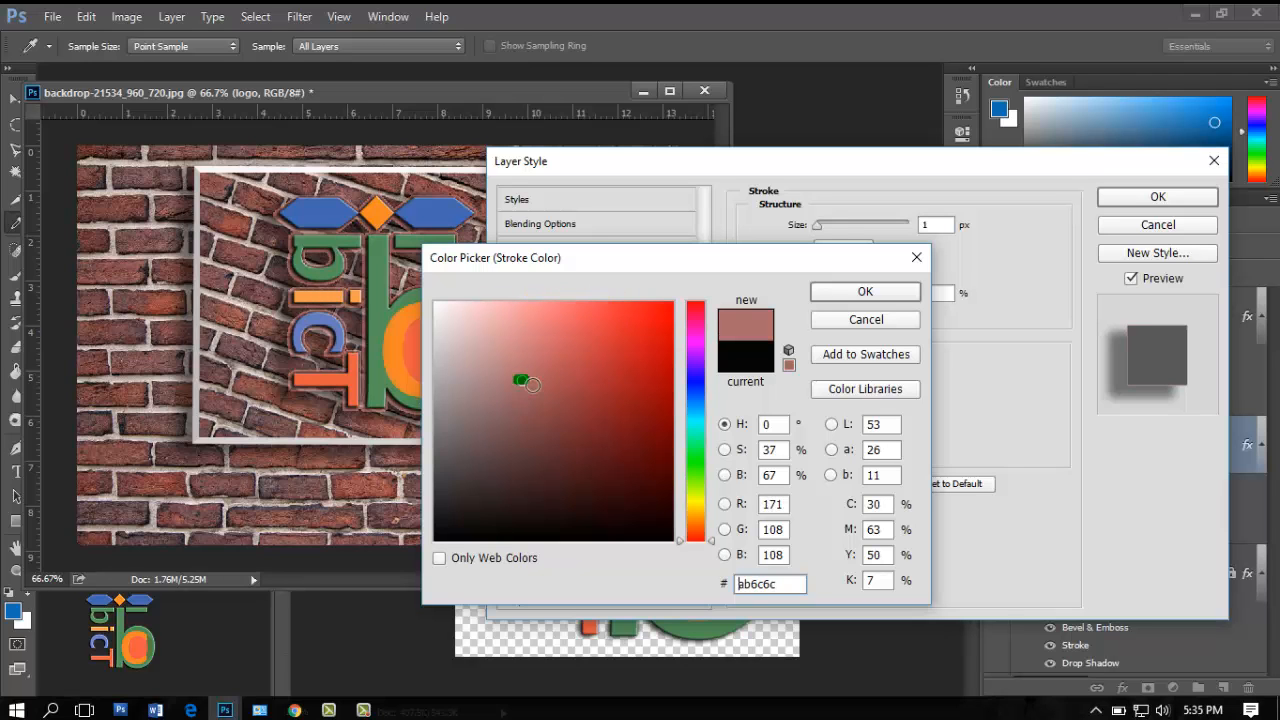
{"action": "left_click_drag", "start_coordinate": [564, 266], "coordinate": [629, 288]}
{"action": "left_click", "coordinate": [539, 425]}
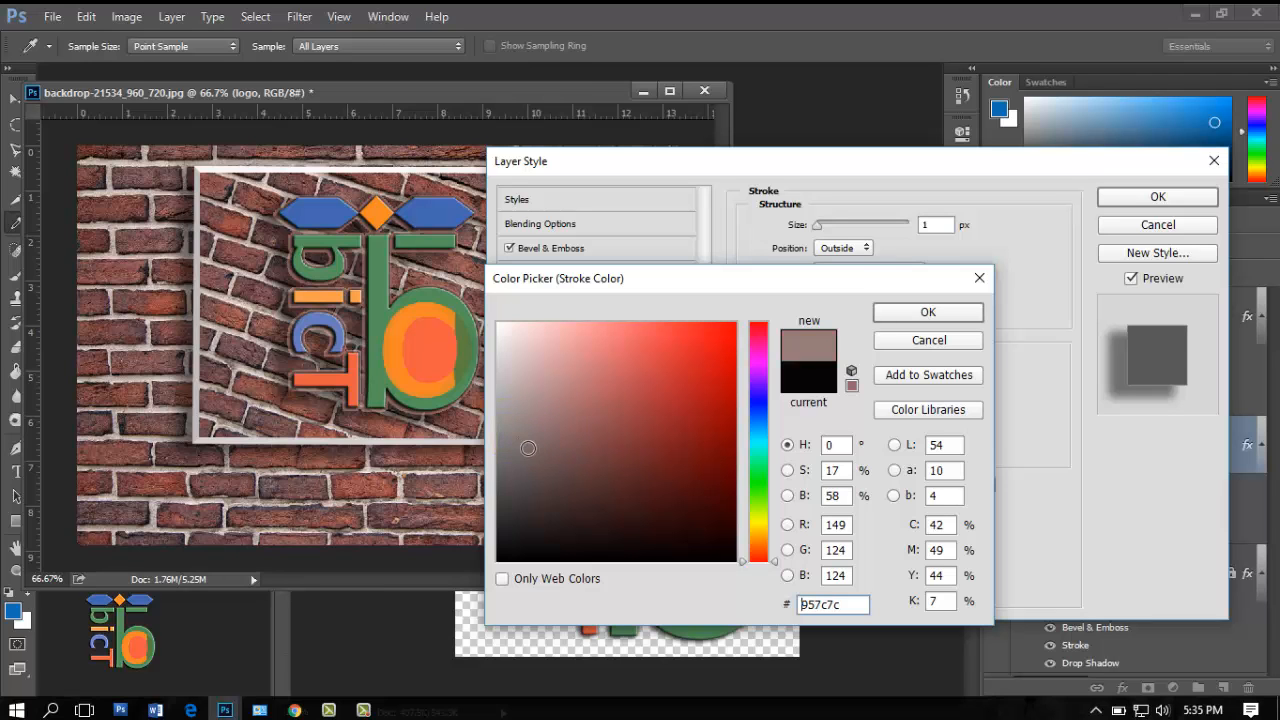
{"action": "left_click", "coordinate": [520, 442]}
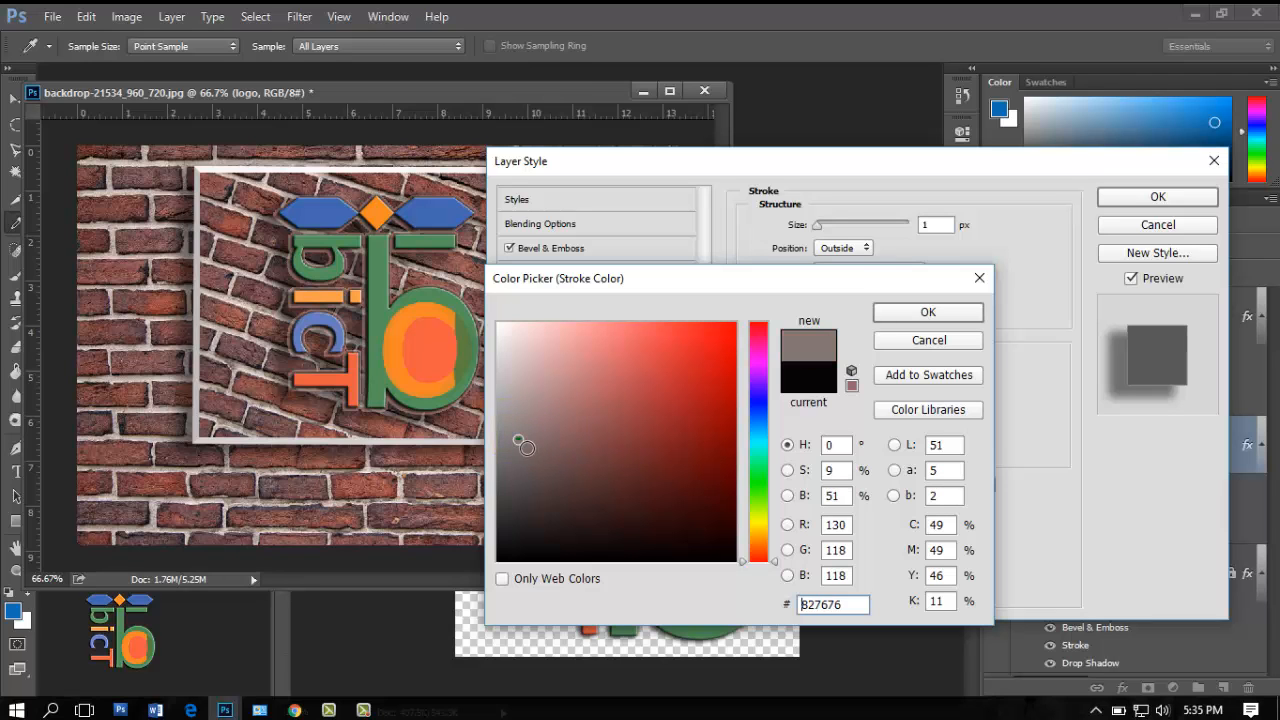
{"action": "left_click", "coordinate": [928, 314]}
{"action": "left_click", "coordinate": [1157, 198]}
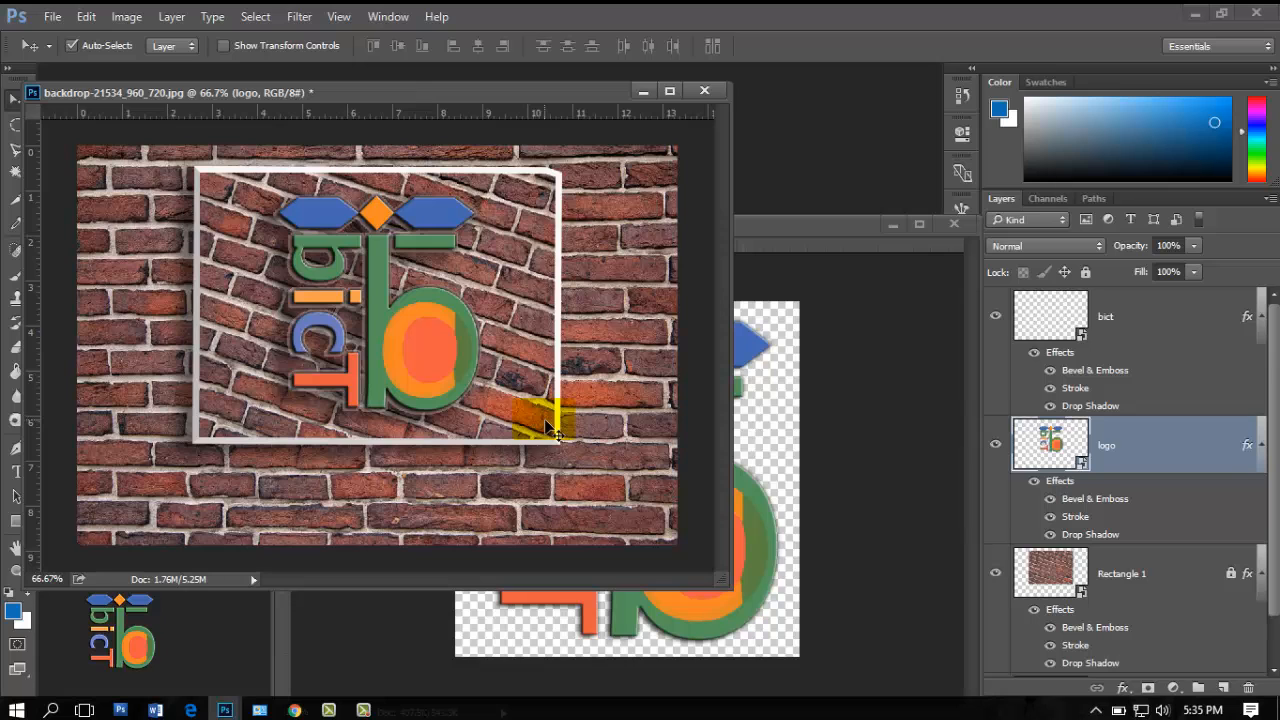
- Minimize the 222222.png document and move the brick wall mockup window slightly lower
{"action": "left_click", "coordinate": [835, 225]}
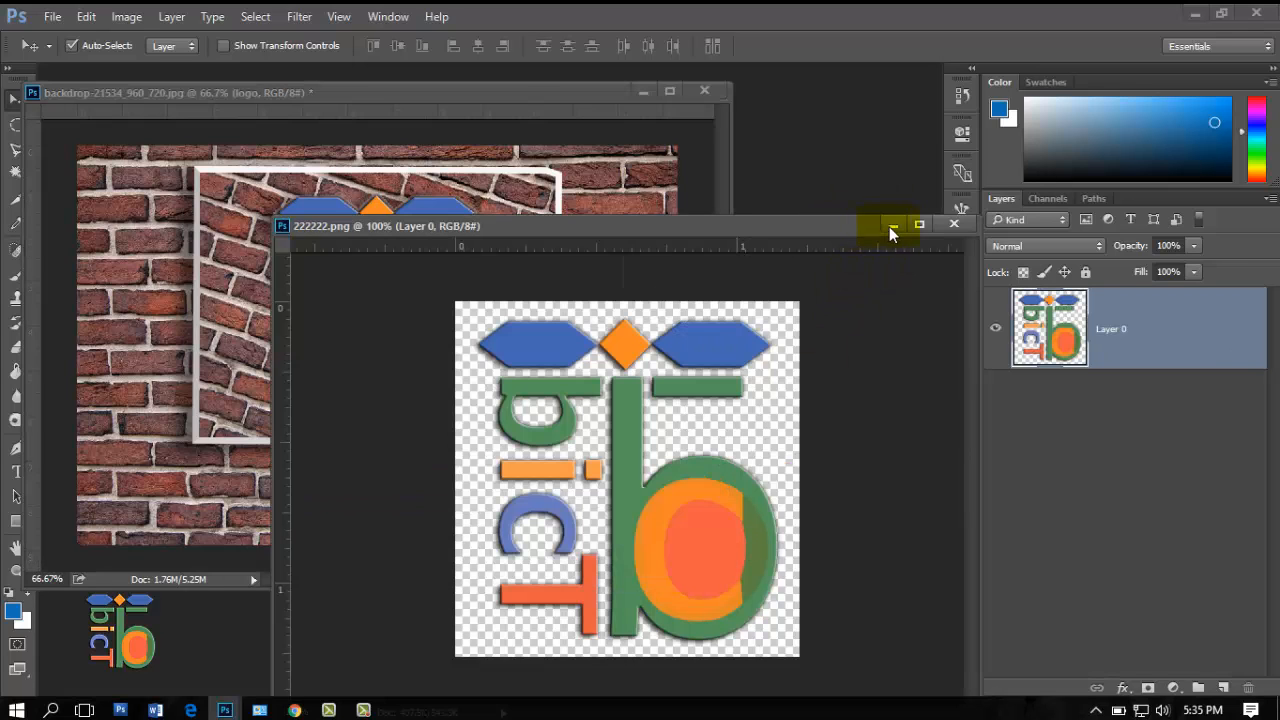
{"action": "left_click", "coordinate": [891, 226]}
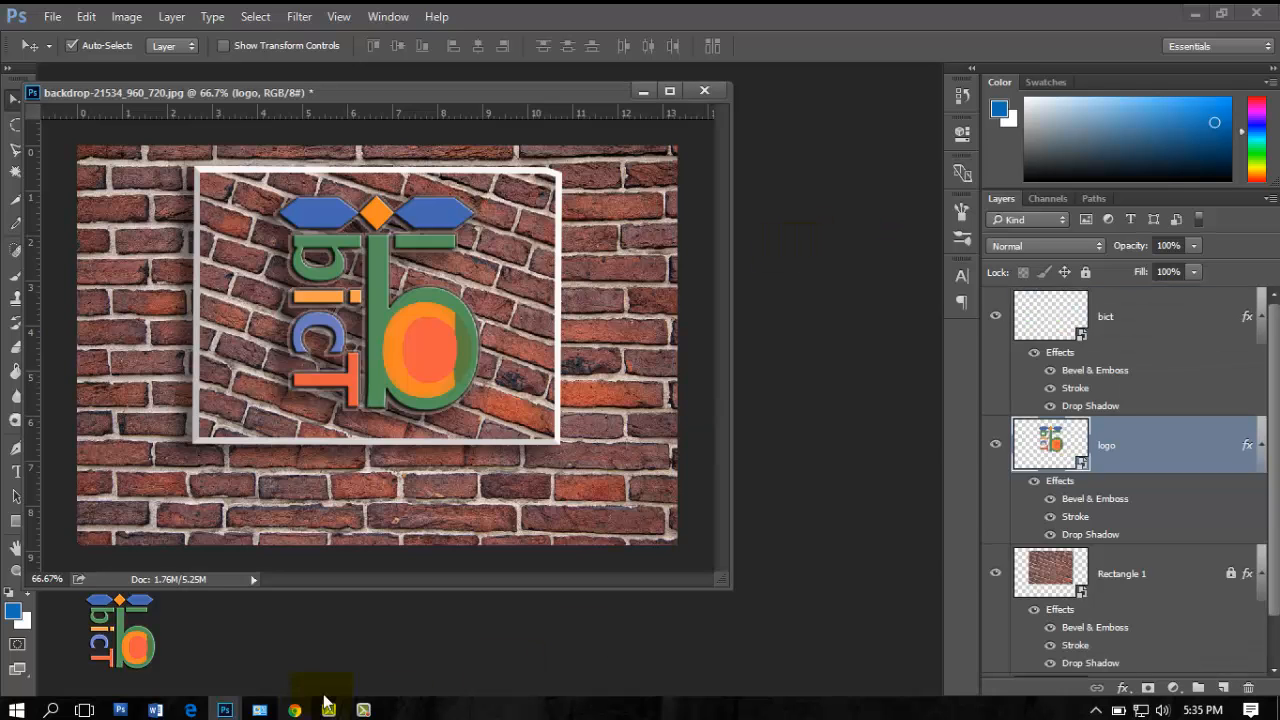
{"action": "left_click_drag", "start_coordinate": [483, 92], "coordinate": [439, 142]}
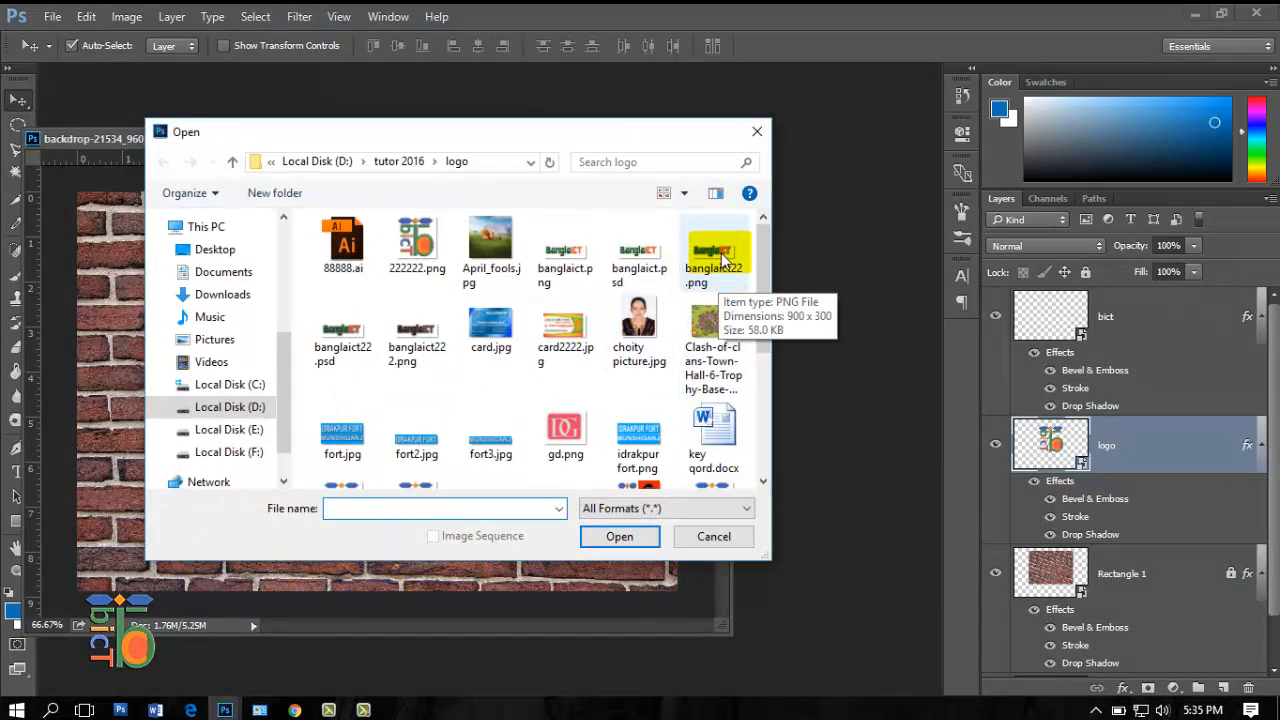
- Open banglaict22.png from the logo folder and float it in its own window beside the mockup
{"action": "left_click", "coordinate": [712, 258]}
{"action": "left_click", "coordinate": [645, 533]}
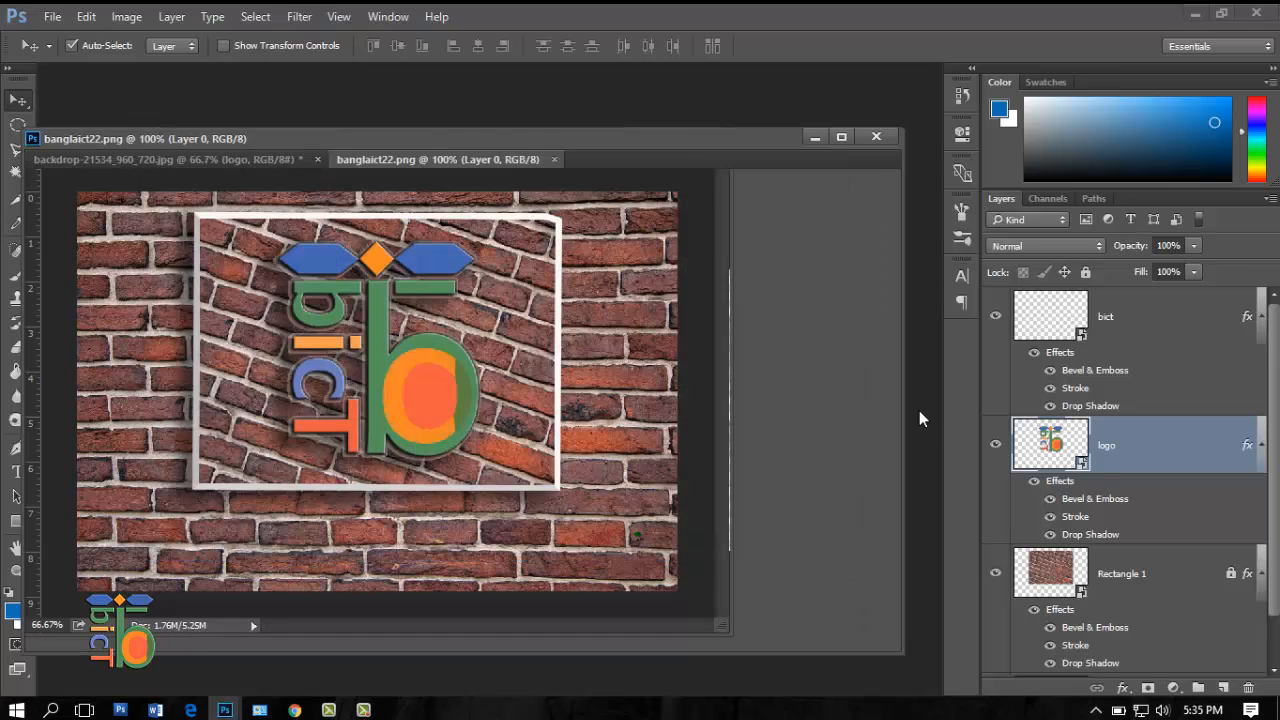
{"action": "left_click_drag", "start_coordinate": [468, 160], "coordinate": [613, 535]}
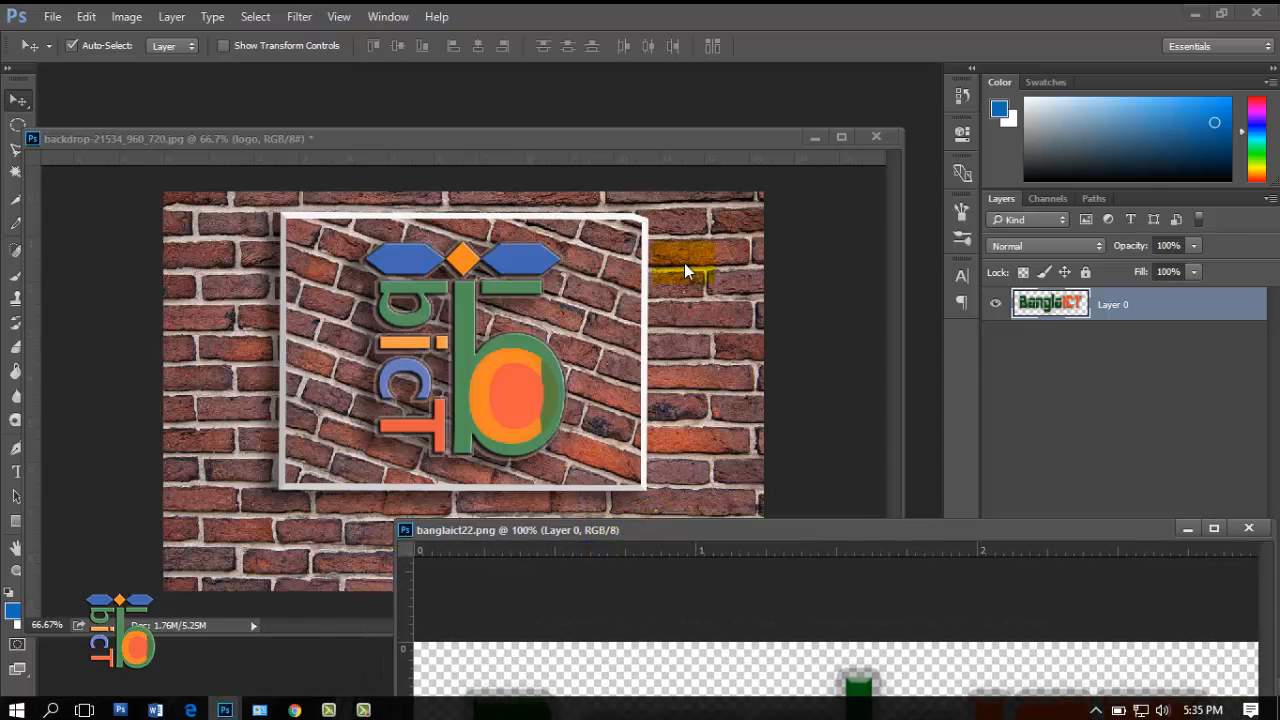
- Open the bict layer's smart object contents and copy the BanglaICT artwork from banglaict22.png into it
{"action": "left_click", "coordinate": [675, 149]}
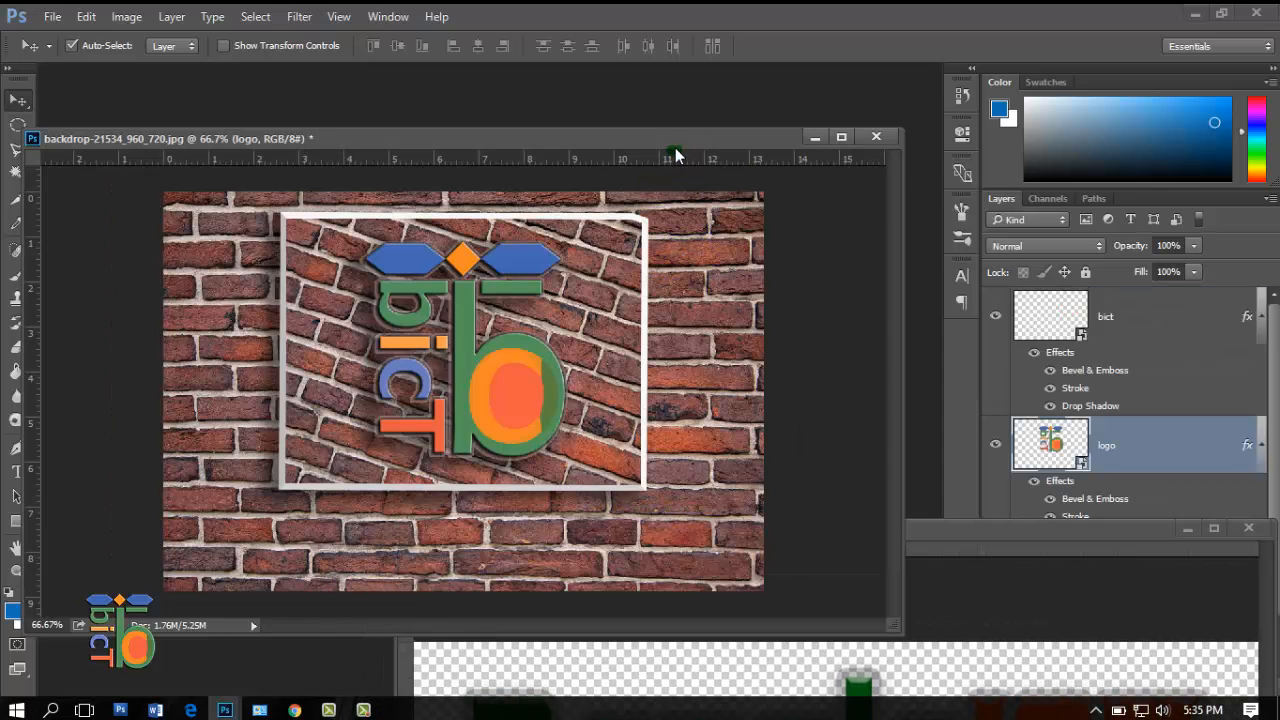
{"action": "left_click", "coordinate": [1094, 343]}
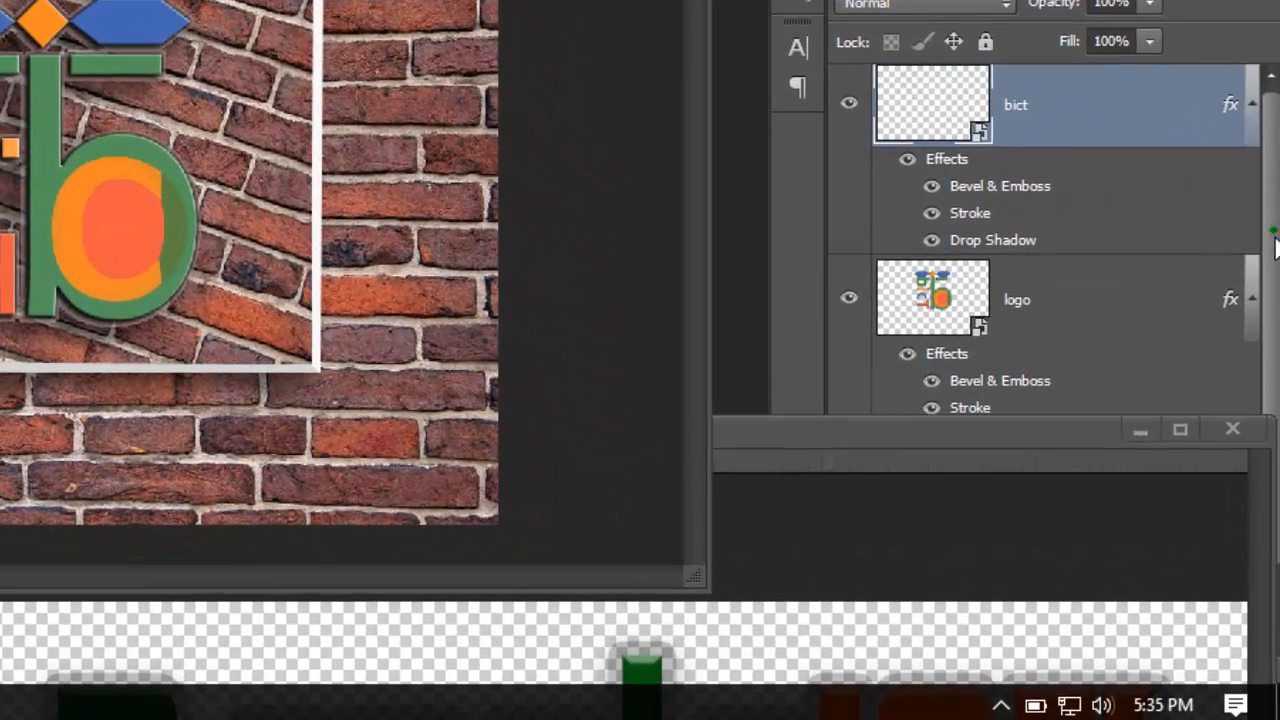
{"action": "double_click", "coordinate": [988, 134]}
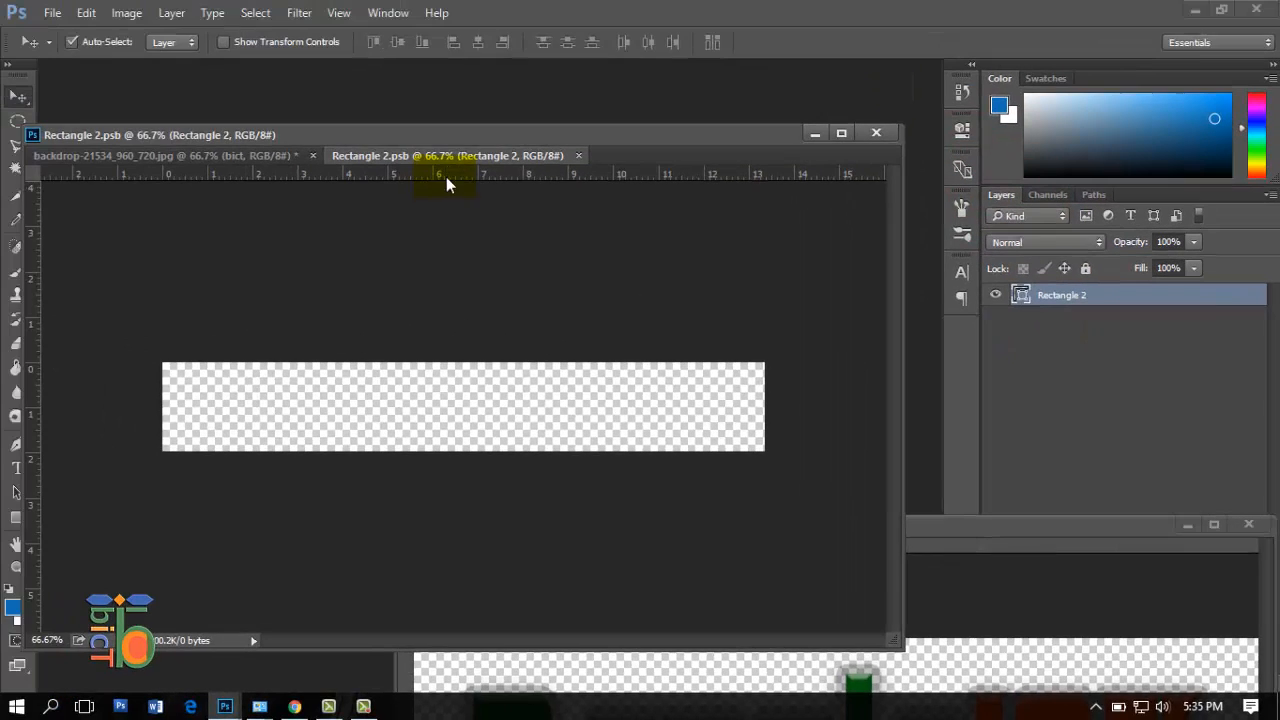
{"action": "left_click_drag", "start_coordinate": [972, 524], "coordinate": [1023, 334]}
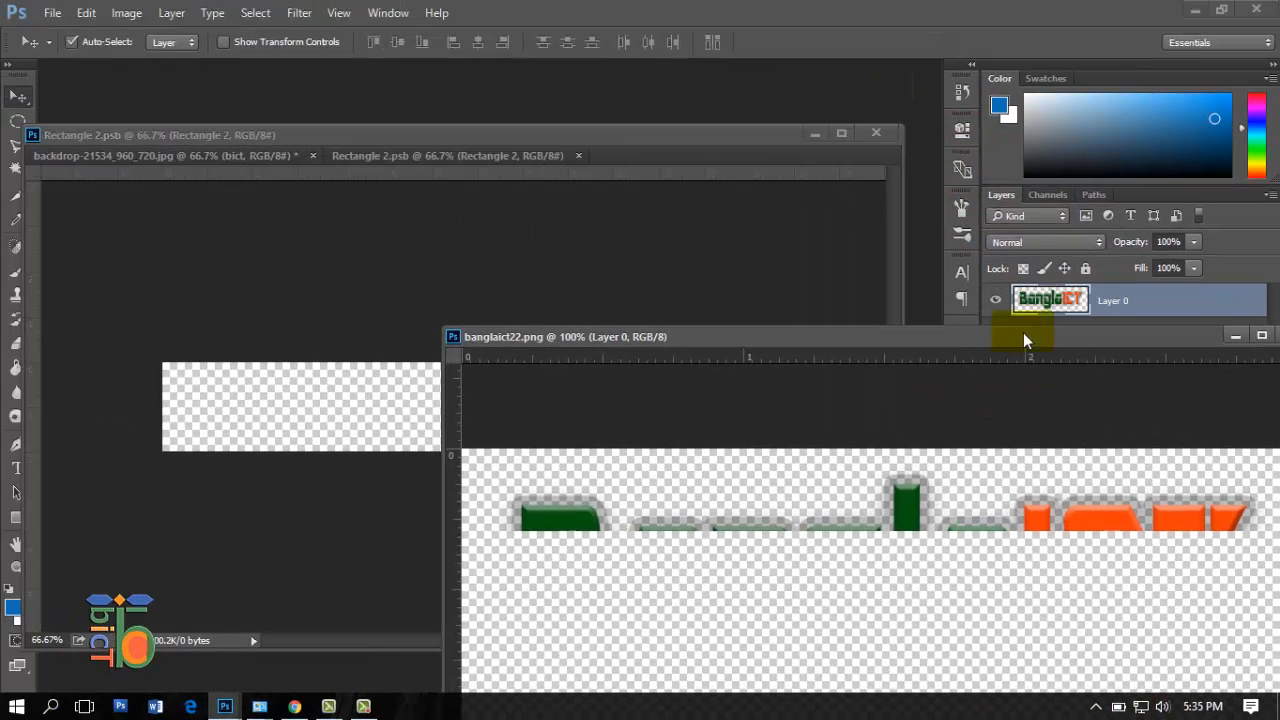
{"action": "left_click_drag", "start_coordinate": [876, 509], "coordinate": [568, 403]}
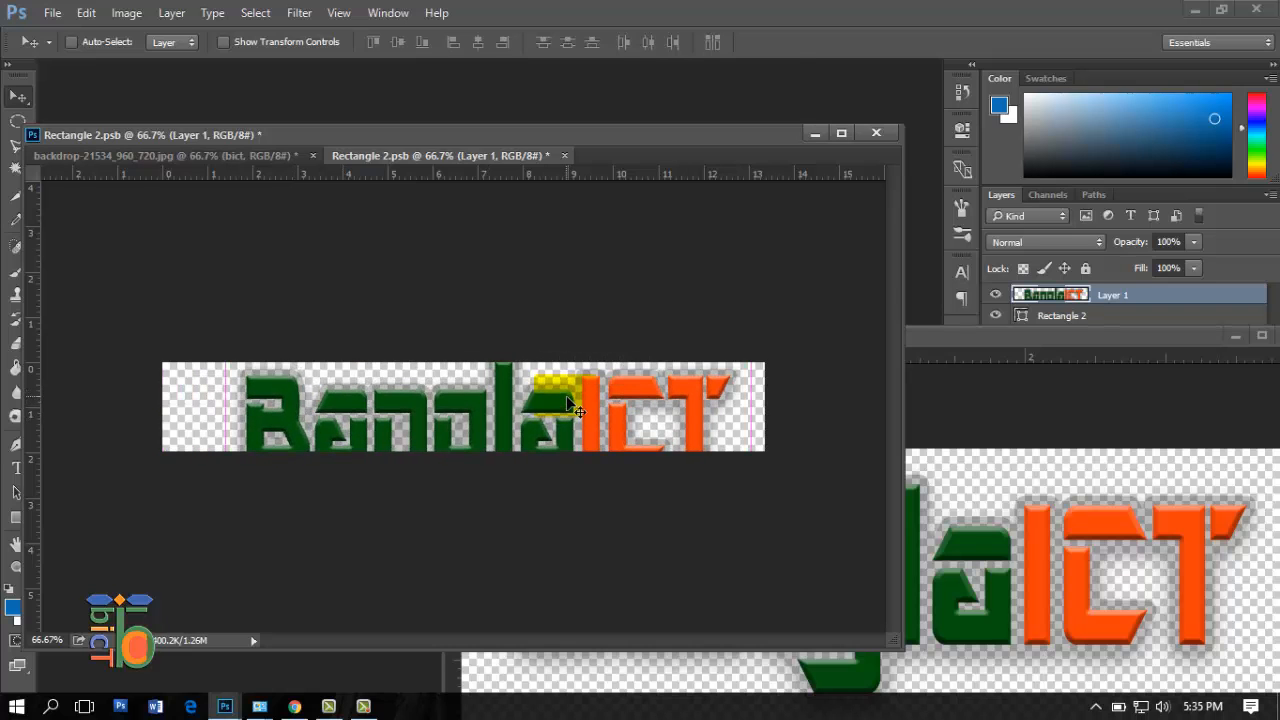
- Scale the BanglaICT artwork to 87.35% width and 49.48% height, centre it roughly on the canvas, and apply the transformation
{"action": "key", "text": "ctrl+t"}
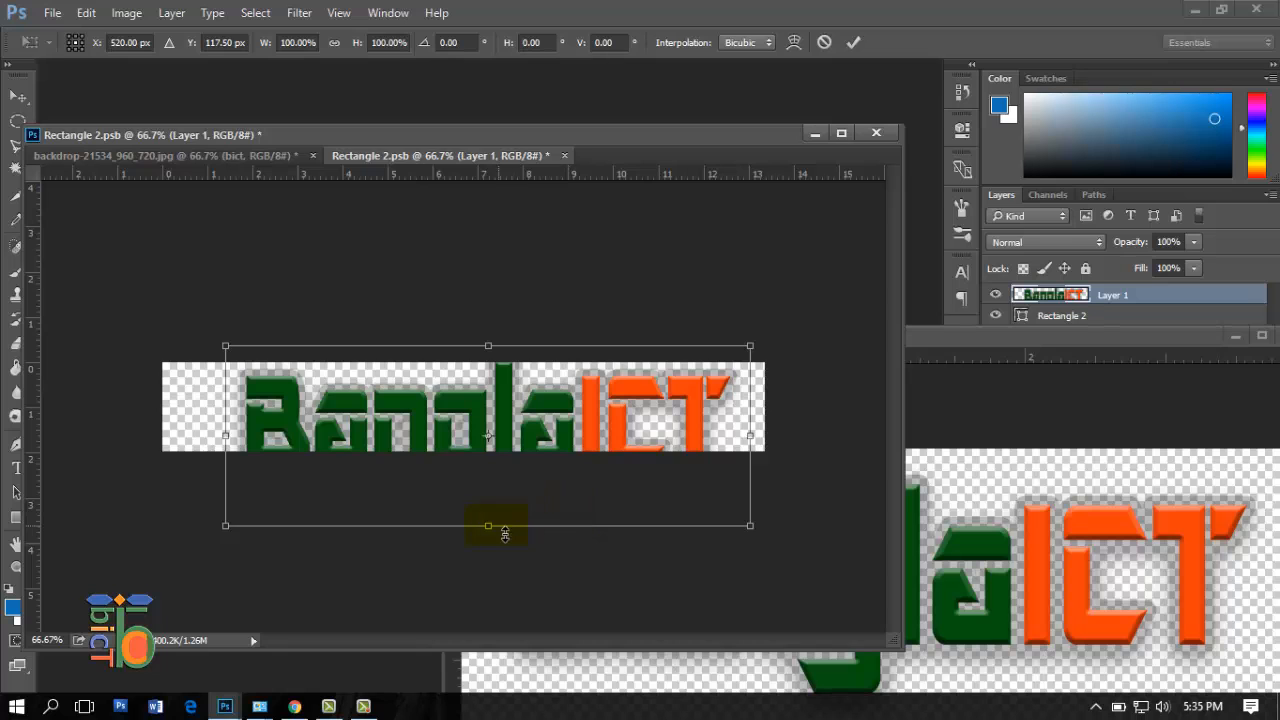
{"action": "left_click_drag", "start_coordinate": [505, 533], "coordinate": [501, 474]}
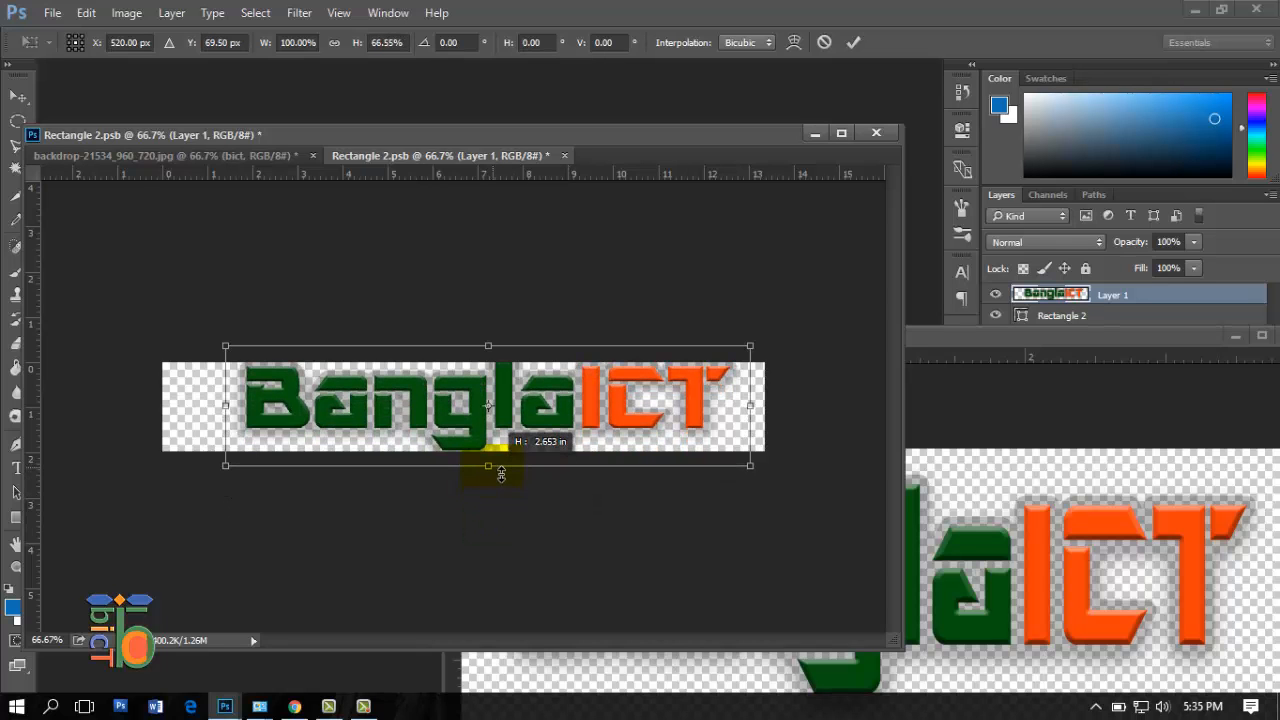
{"action": "left_click_drag", "start_coordinate": [225, 405], "coordinate": [190, 416]}
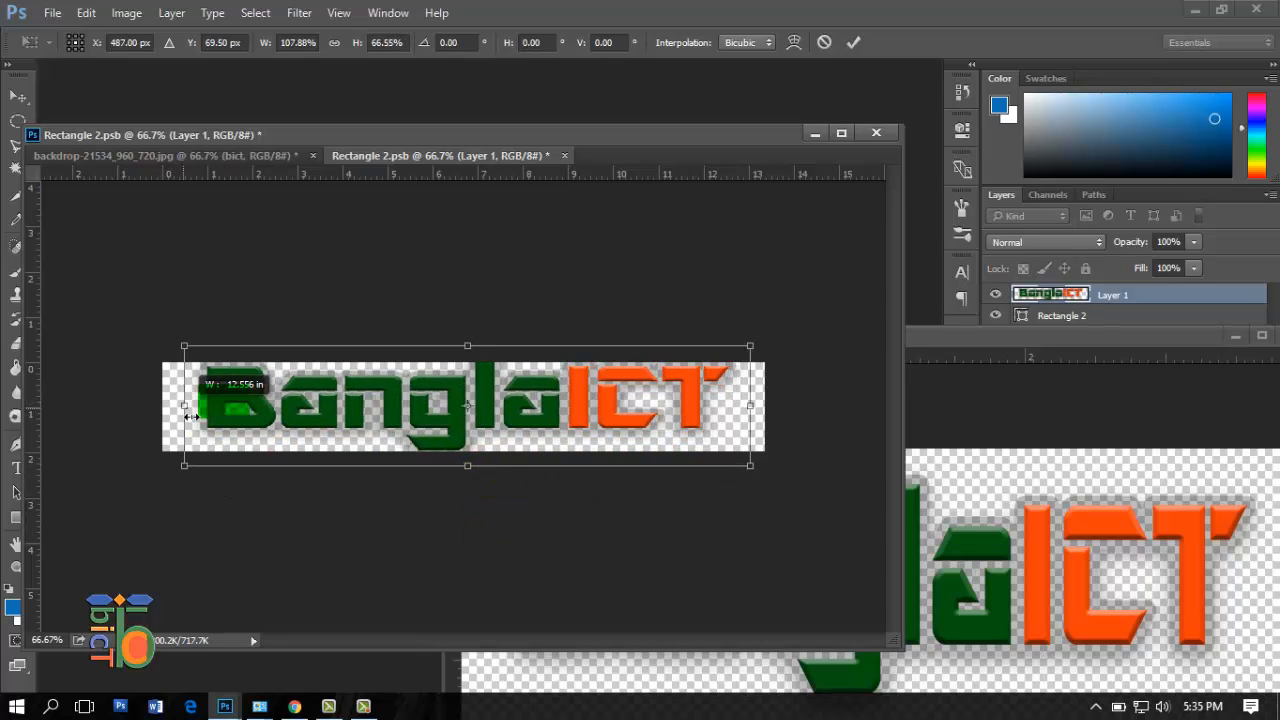
{"action": "left_click_drag", "start_coordinate": [497, 390], "coordinate": [503, 405]}
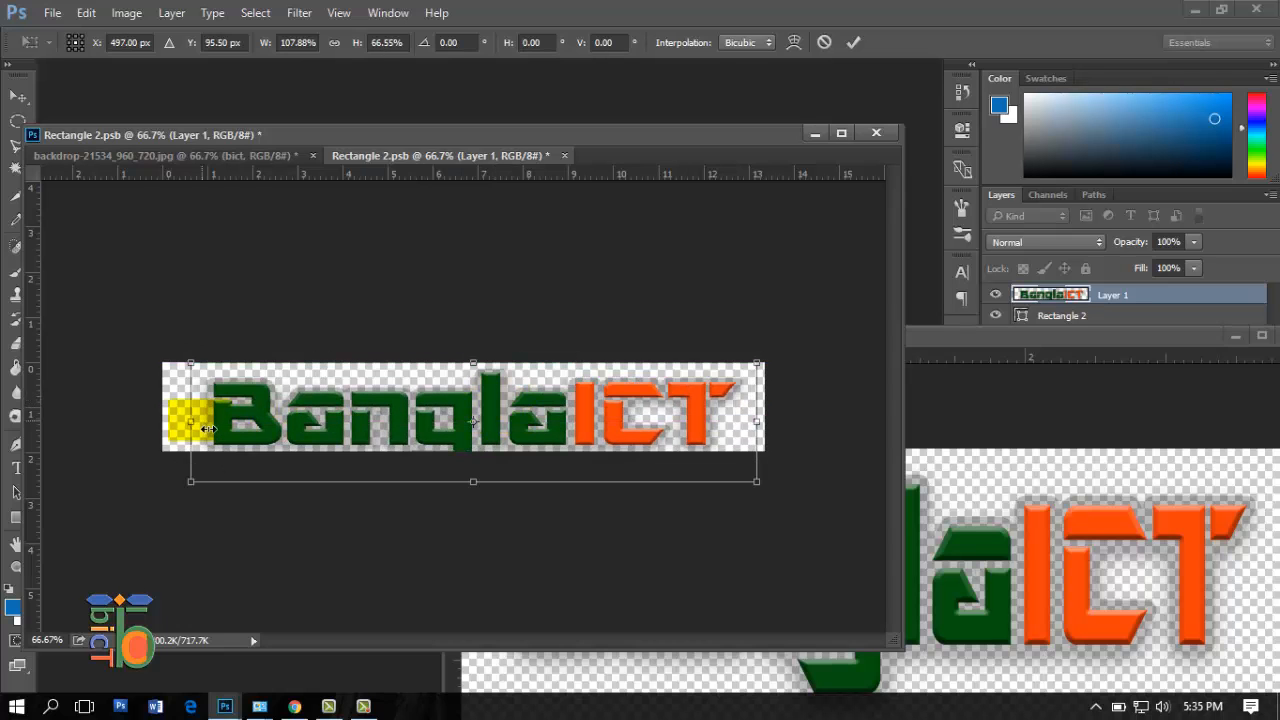
{"action": "left_click_drag", "start_coordinate": [208, 428], "coordinate": [297, 422]}
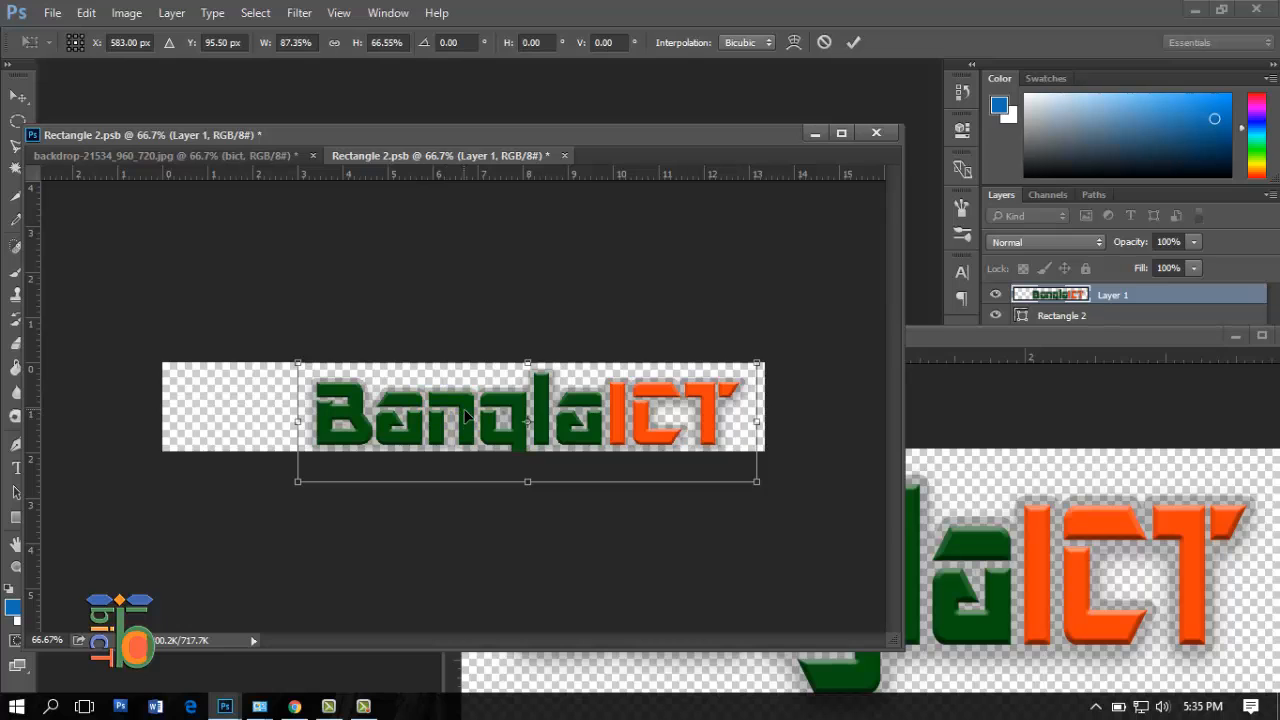
{"action": "left_click_drag", "start_coordinate": [536, 492], "coordinate": [520, 452]}
{"action": "left_click_drag", "start_coordinate": [637, 413], "coordinate": [593, 420]}
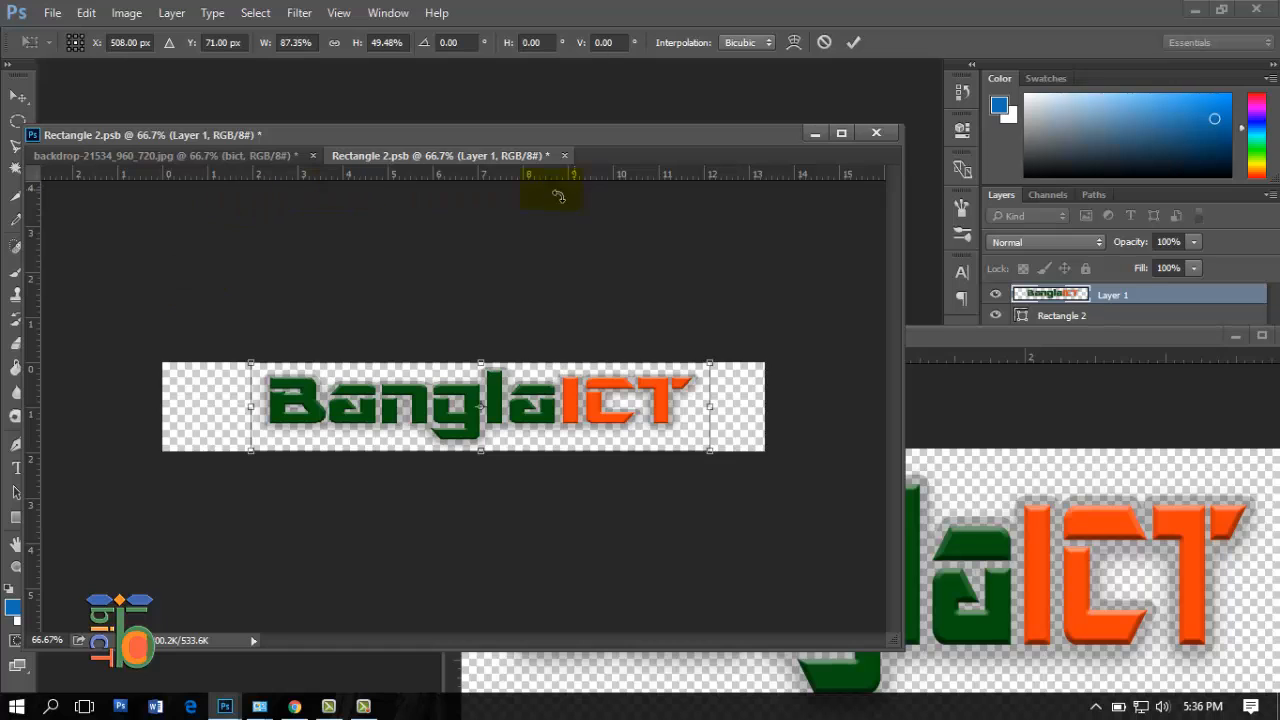
{"action": "left_click", "coordinate": [19, 96]}
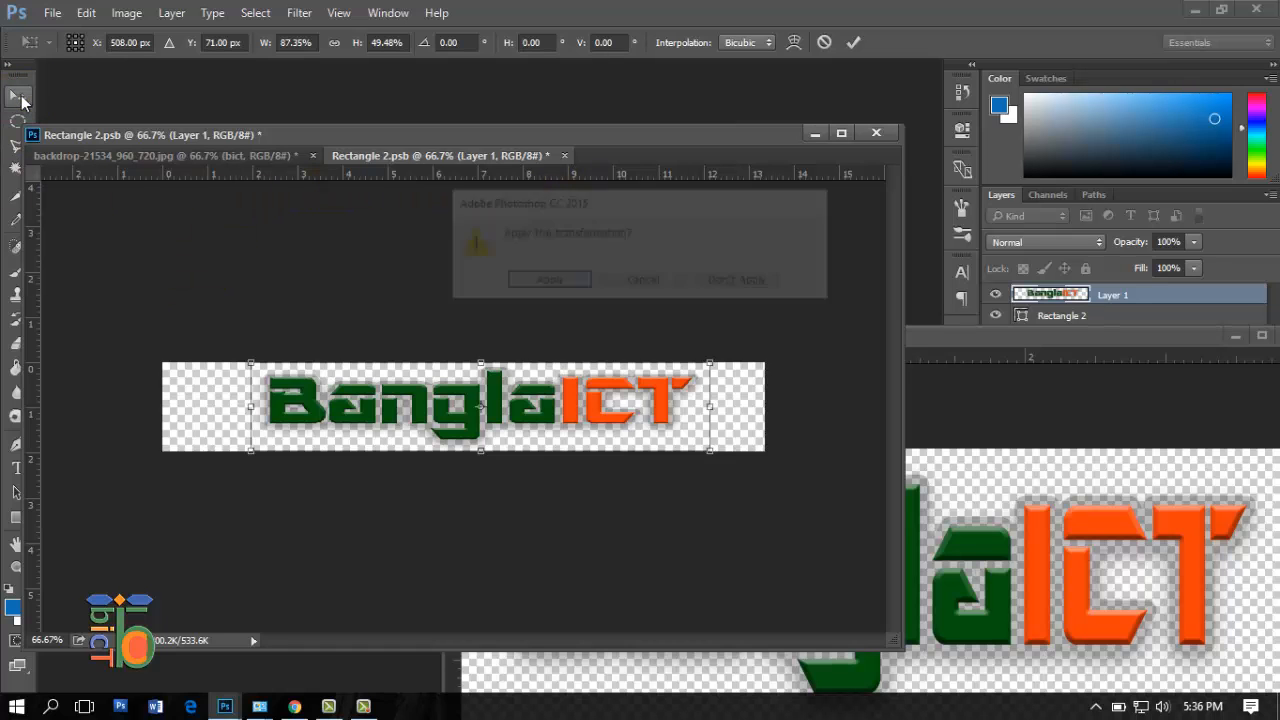
{"action": "left_click", "coordinate": [547, 283]}
- Save and close the Rectangle 2.psb smart object, and close the banglaict22.png document
{"action": "left_click", "coordinate": [565, 155]}
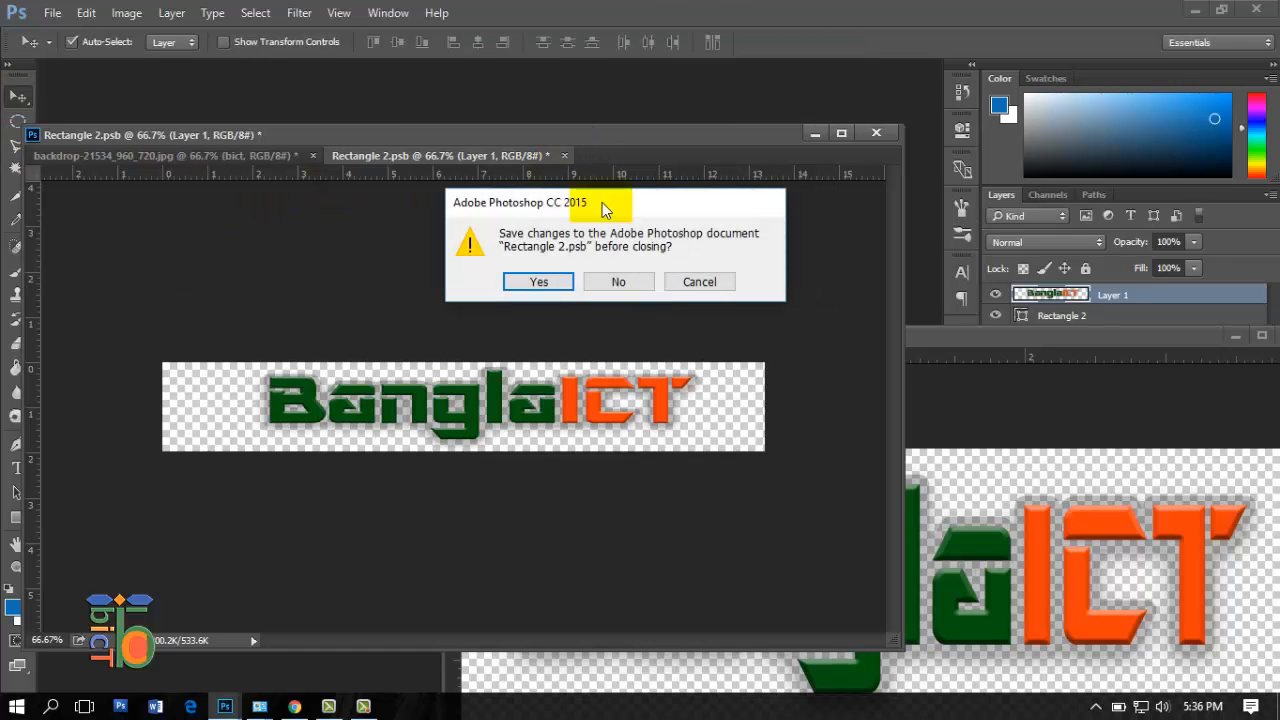
{"action": "left_click", "coordinate": [540, 280]}
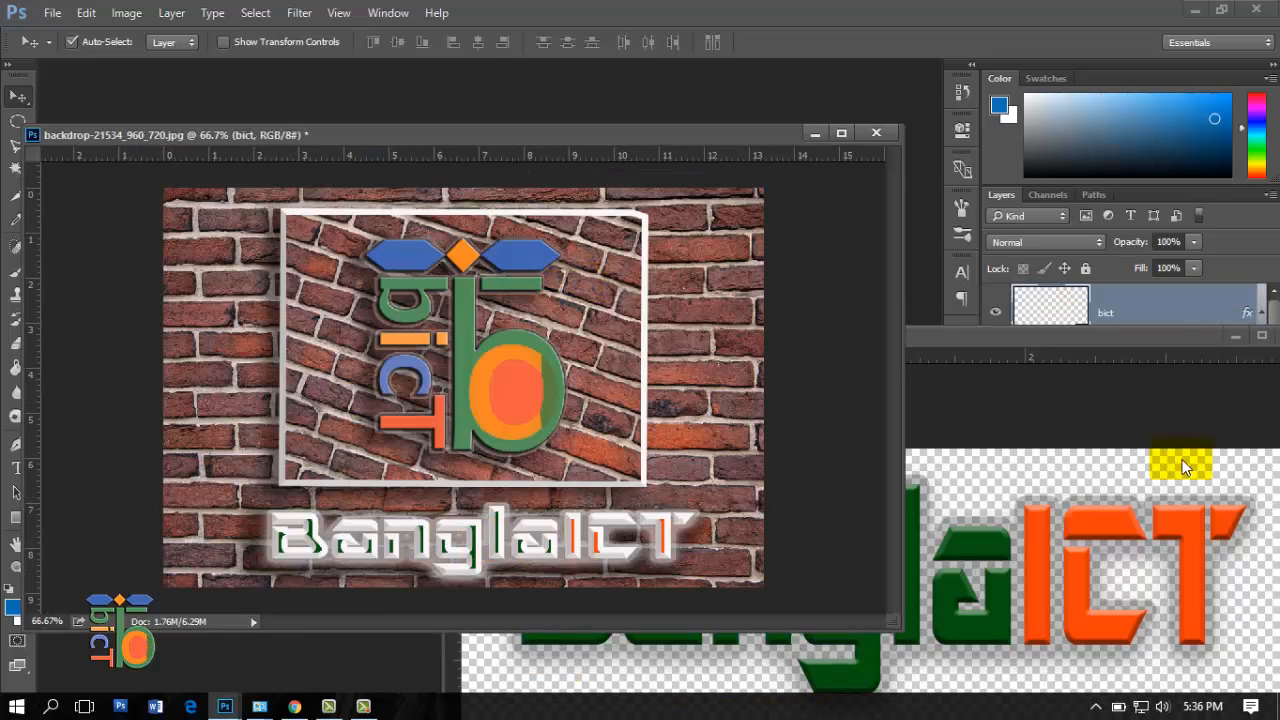
{"action": "key", "text": "ctrl+w"}
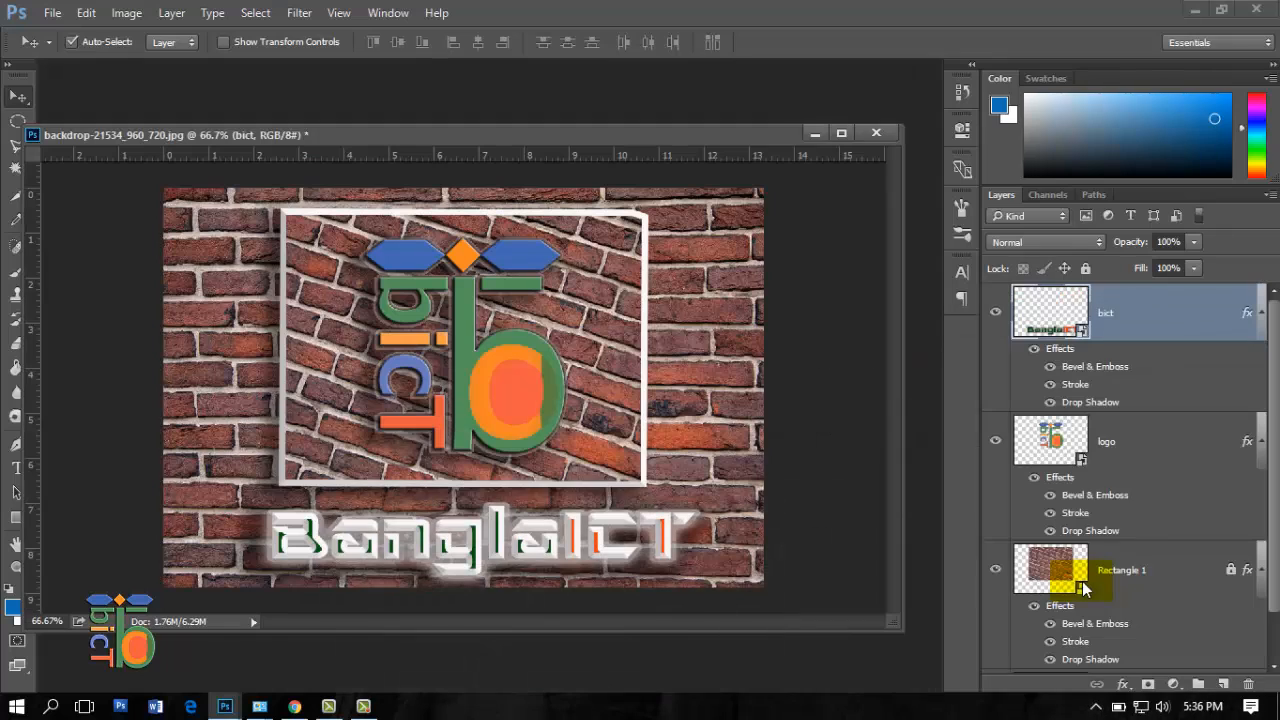
- Open the bict layer's layer style, compare it without the stroke, and set the stroke to 1 px and 58% opacity
{"action": "right_click", "coordinate": [1148, 325]}
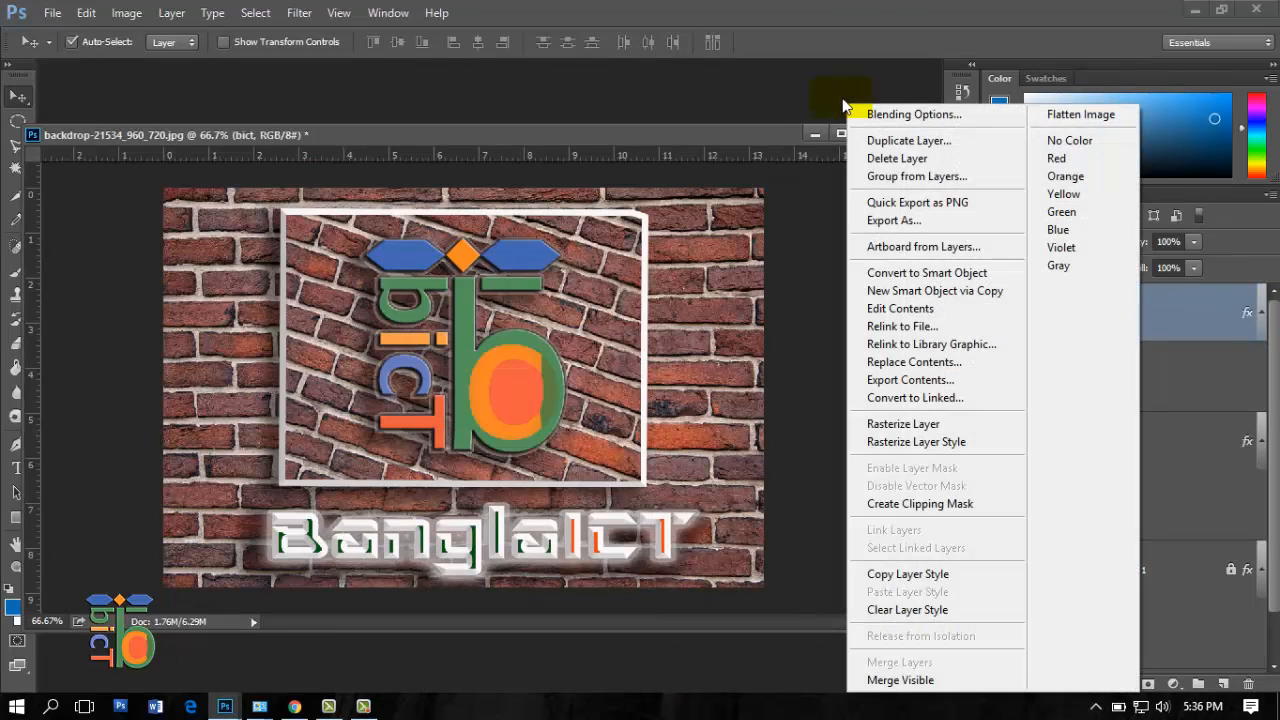
{"action": "left_click", "coordinate": [898, 114]}
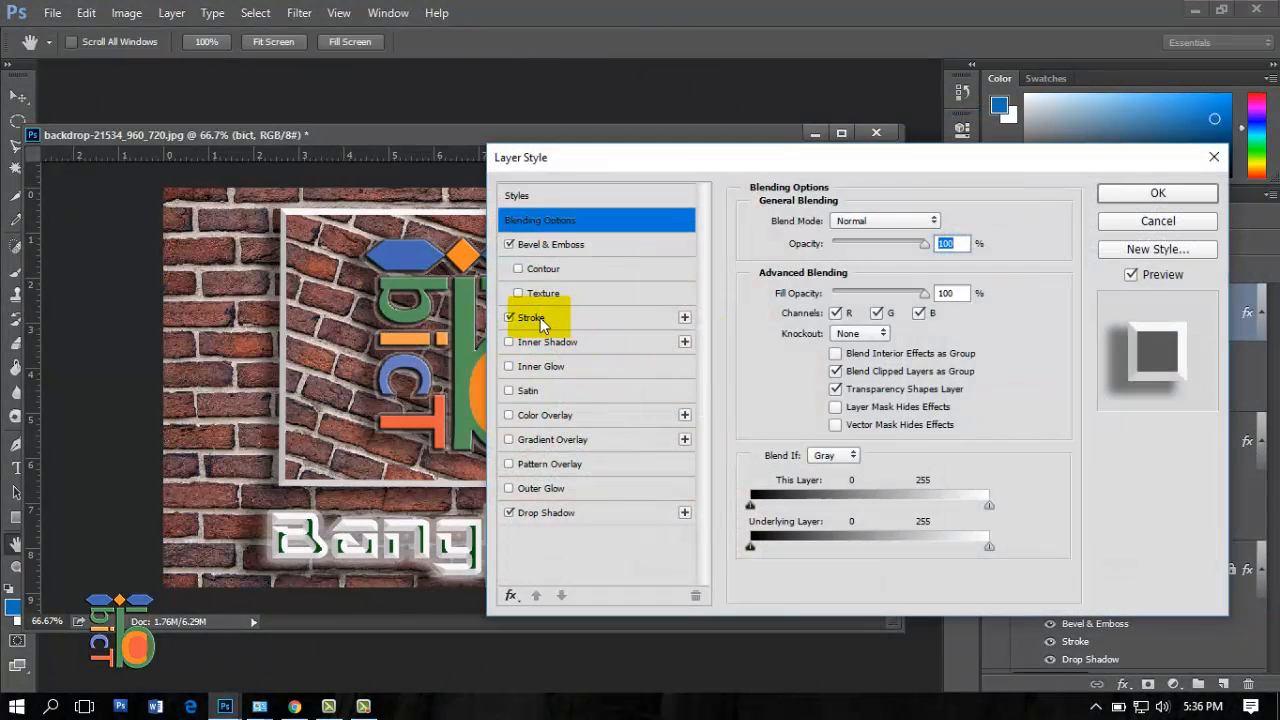
{"action": "left_click", "coordinate": [510, 318]}
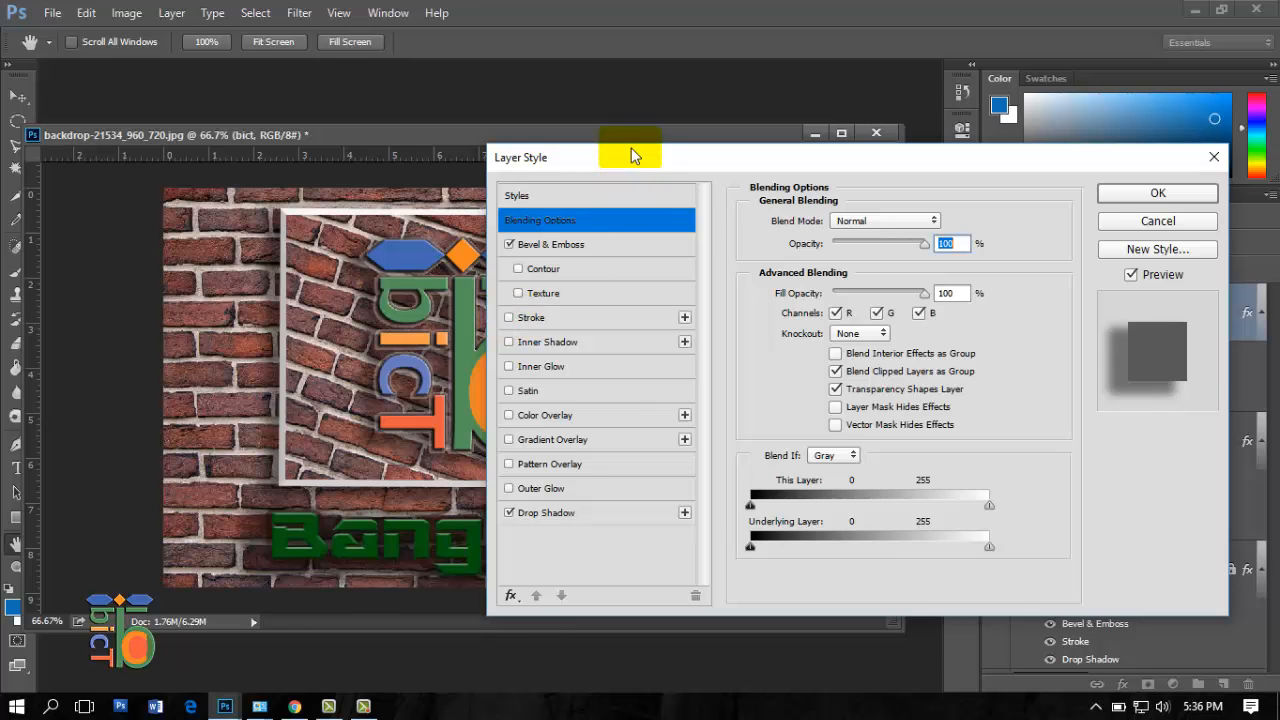
{"action": "mouse_move", "coordinate": [636, 155]}
{"action": "left_mouse_down"}
{"action": "mouse_move", "coordinate": [1102, 169]}
{"action": "mouse_move", "coordinate": [553, 207]}
{"action": "mouse_move", "coordinate": [613, 198]}
{"action": "left_mouse_up"}
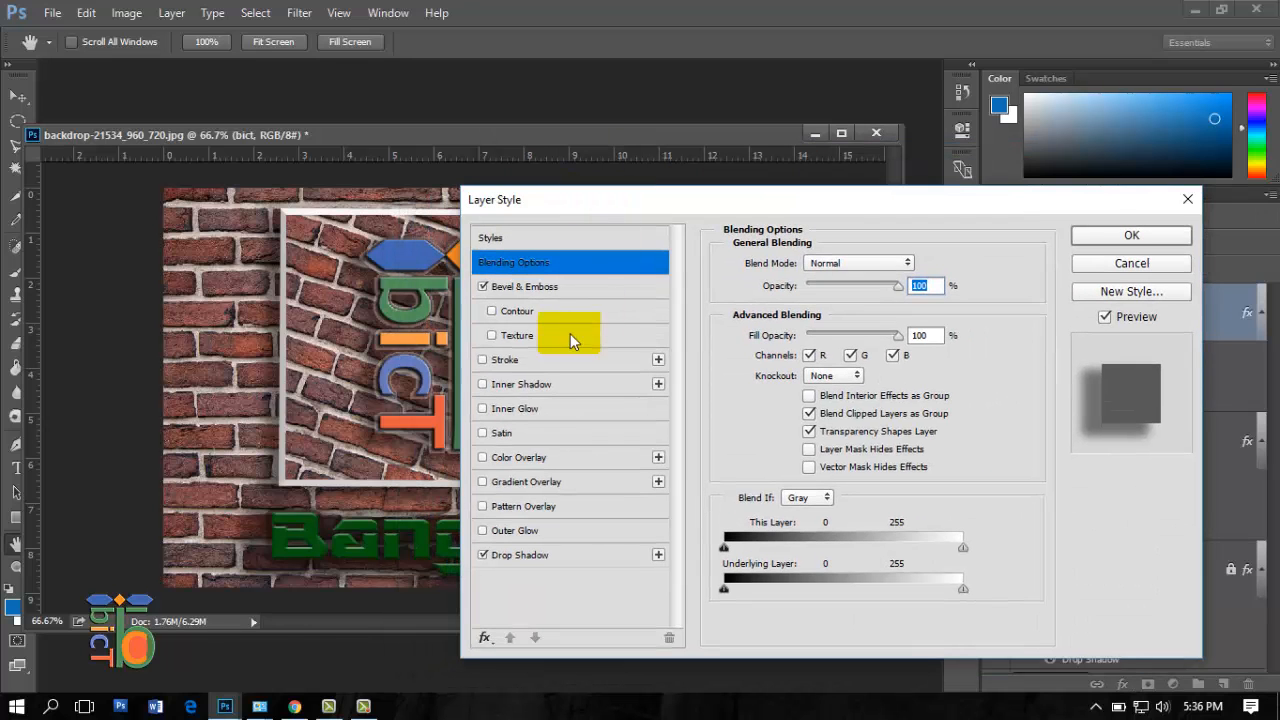
{"action": "left_click", "coordinate": [519, 358]}
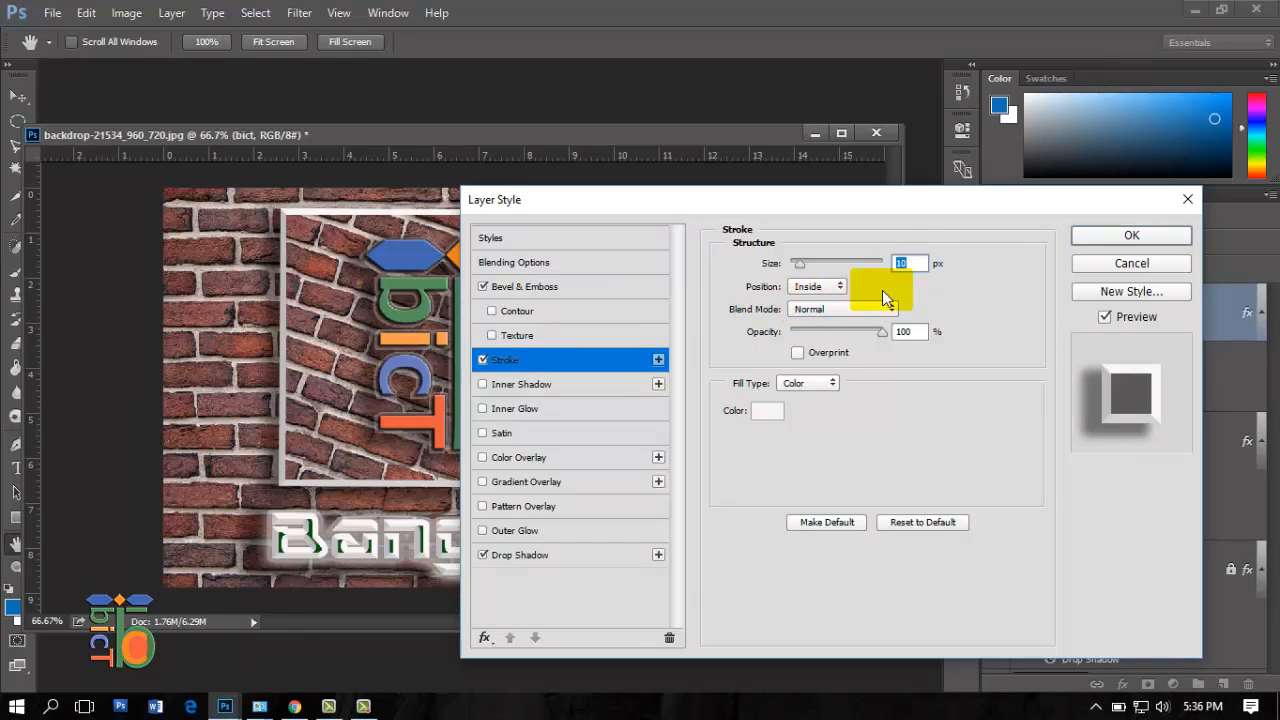
{"action": "type", "text": "1"}
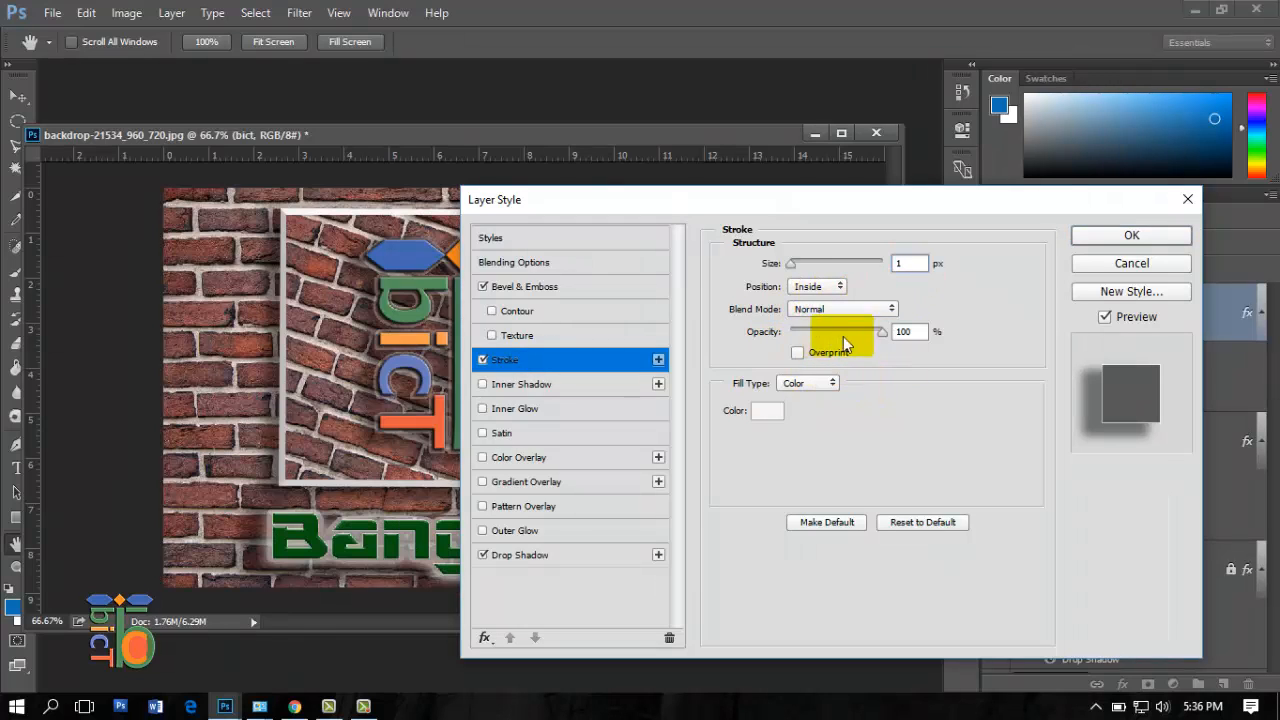
{"action": "left_click_drag", "start_coordinate": [870, 335], "coordinate": [841, 329]}
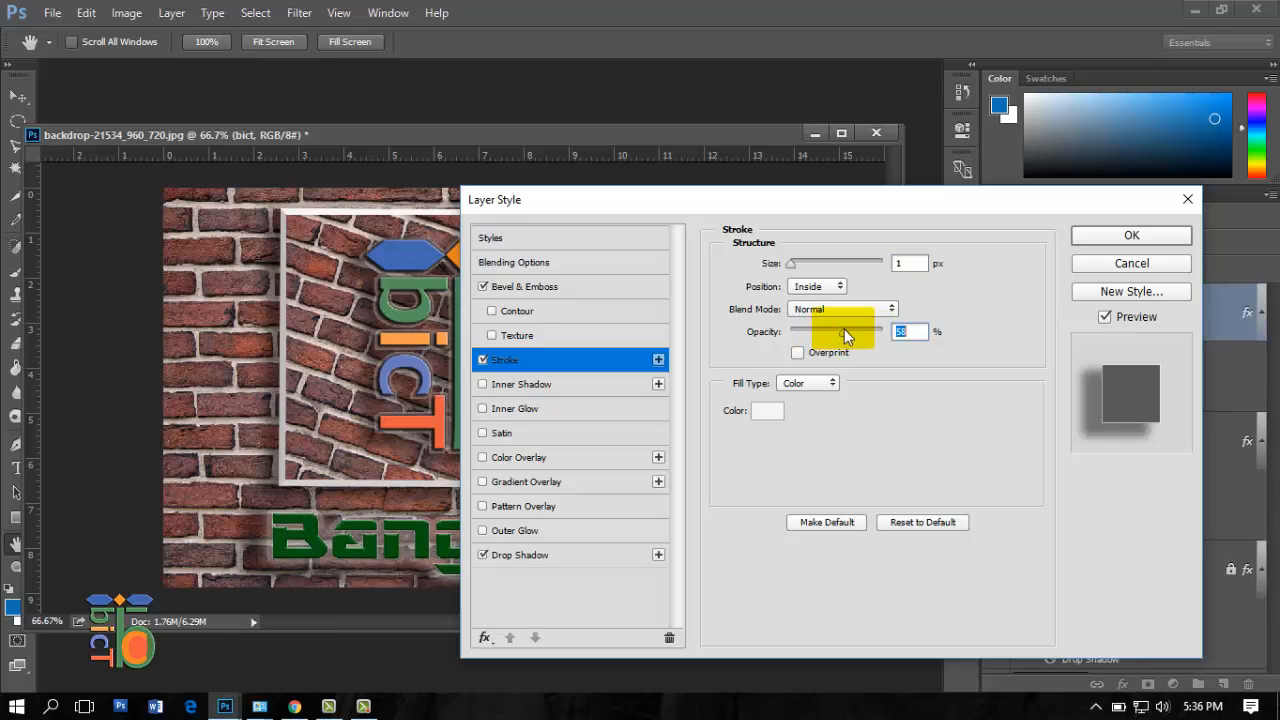
- Try several shades for the bict layer's stroke and set its colour to dark brown #4b3131
{"action": "left_click", "coordinate": [766, 412]}
{"action": "left_click", "coordinate": [588, 386]}
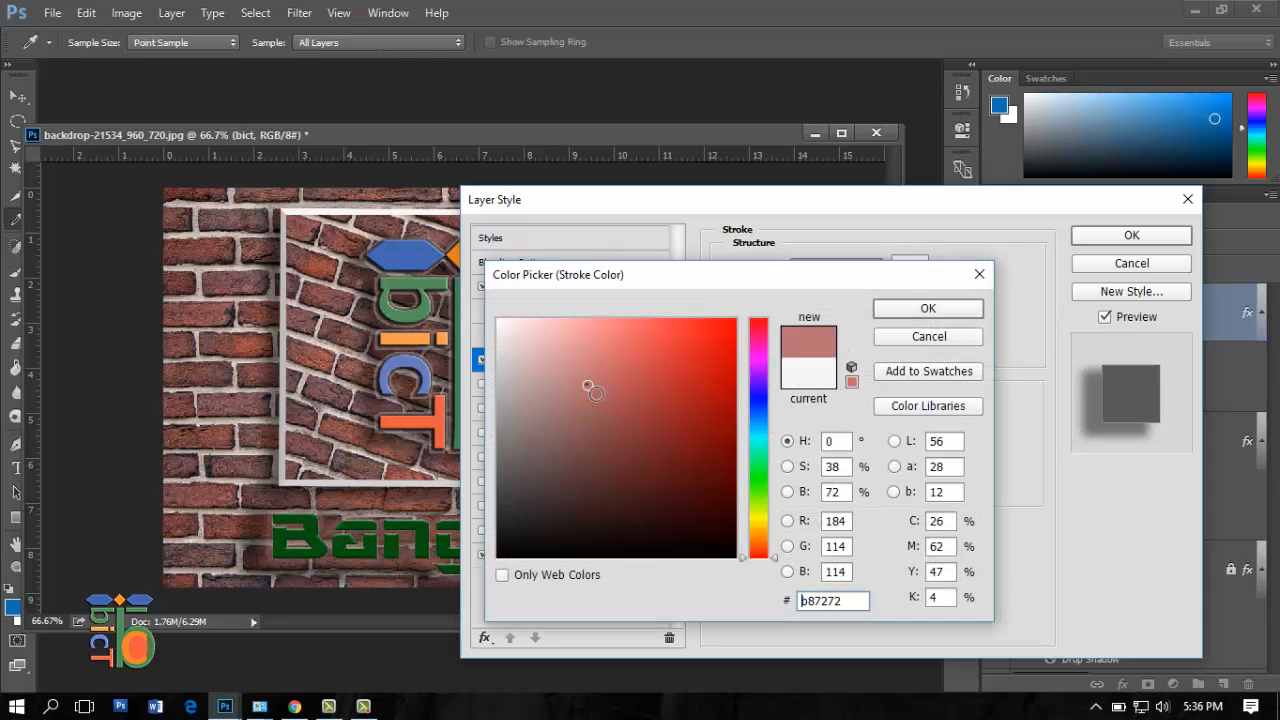
{"action": "left_click", "coordinate": [613, 435]}
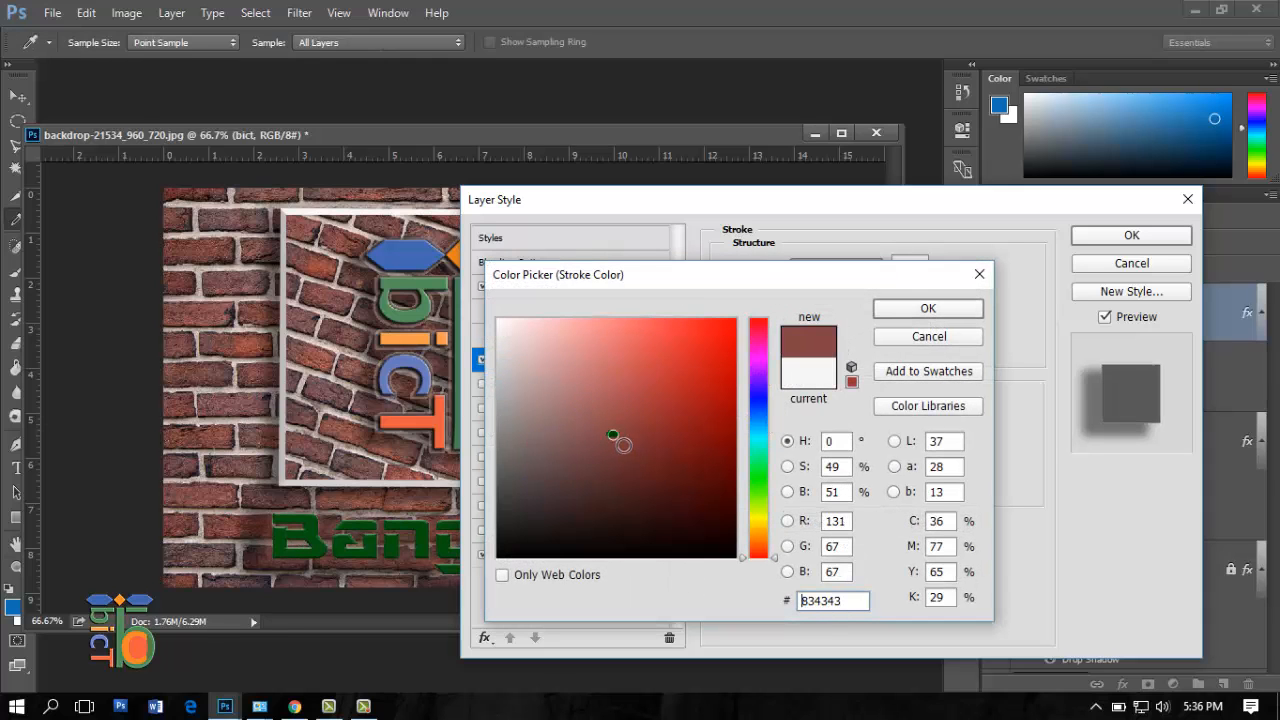
{"action": "left_click", "coordinate": [523, 463]}
{"action": "left_click", "coordinate": [543, 451]}
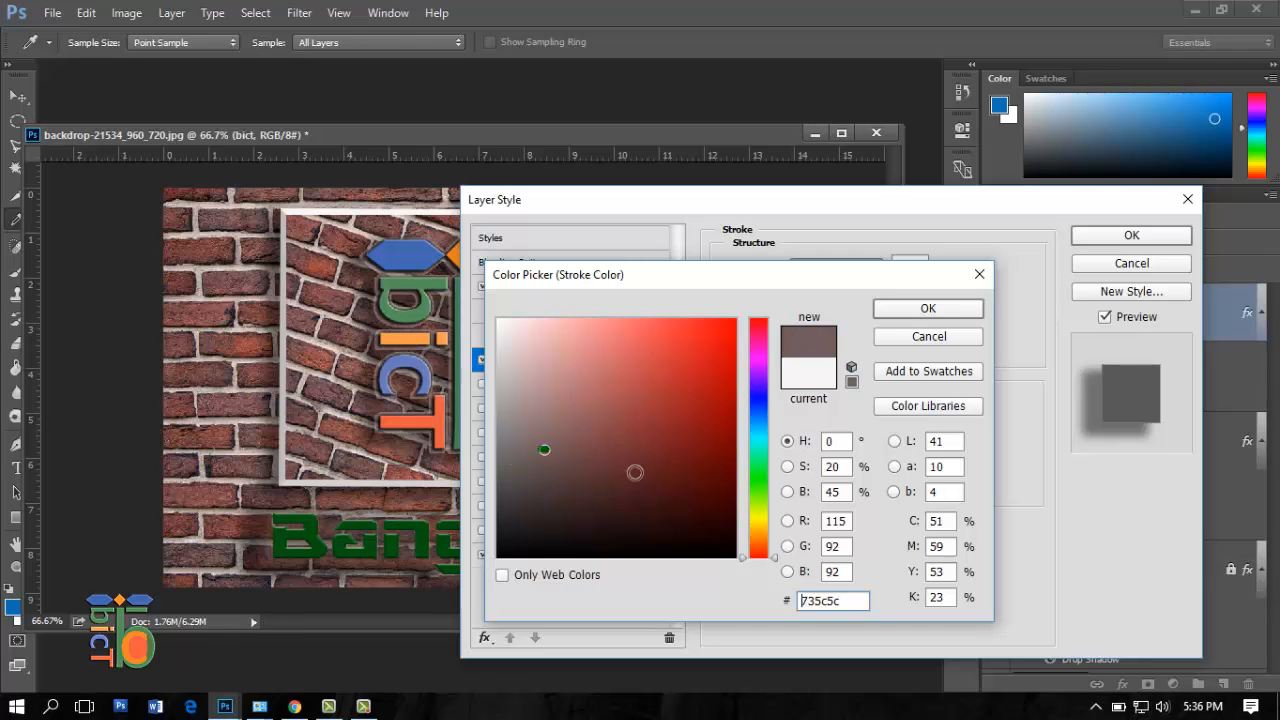
{"action": "left_click", "coordinate": [700, 377]}
{"action": "left_click", "coordinate": [658, 385]}
{"action": "left_click", "coordinate": [641, 409]}
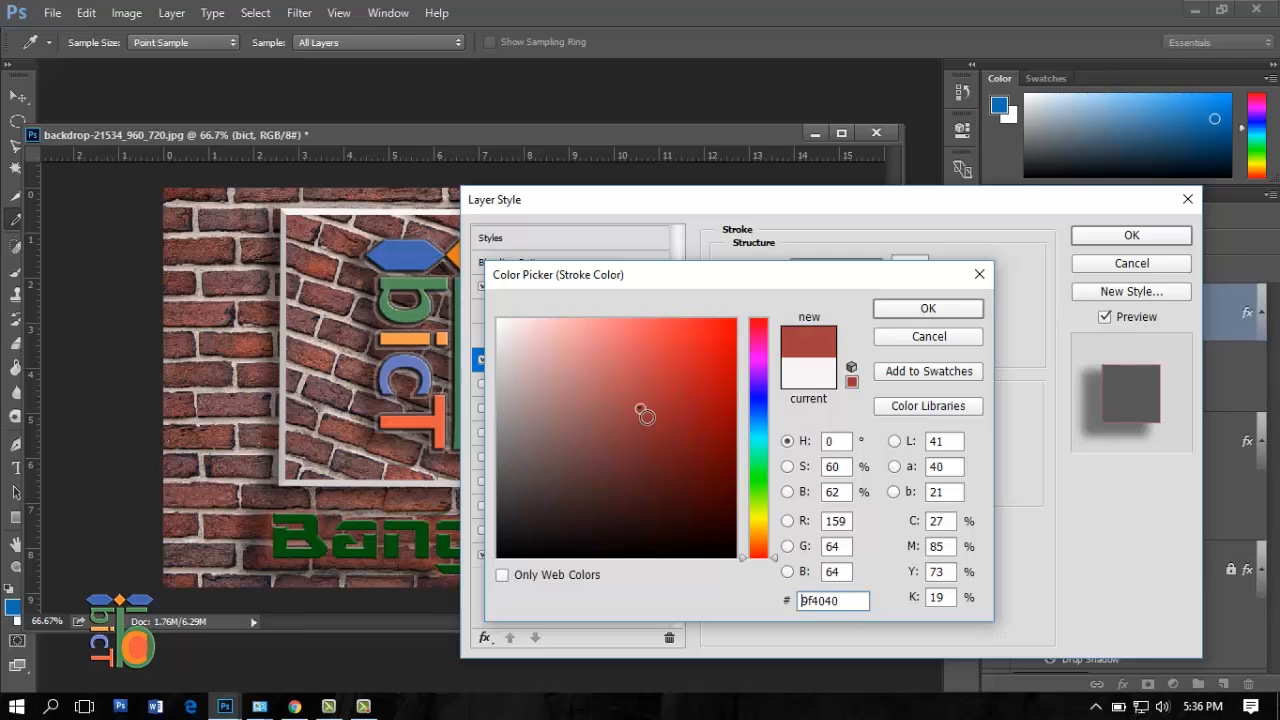
{"action": "left_click", "coordinate": [610, 409]}
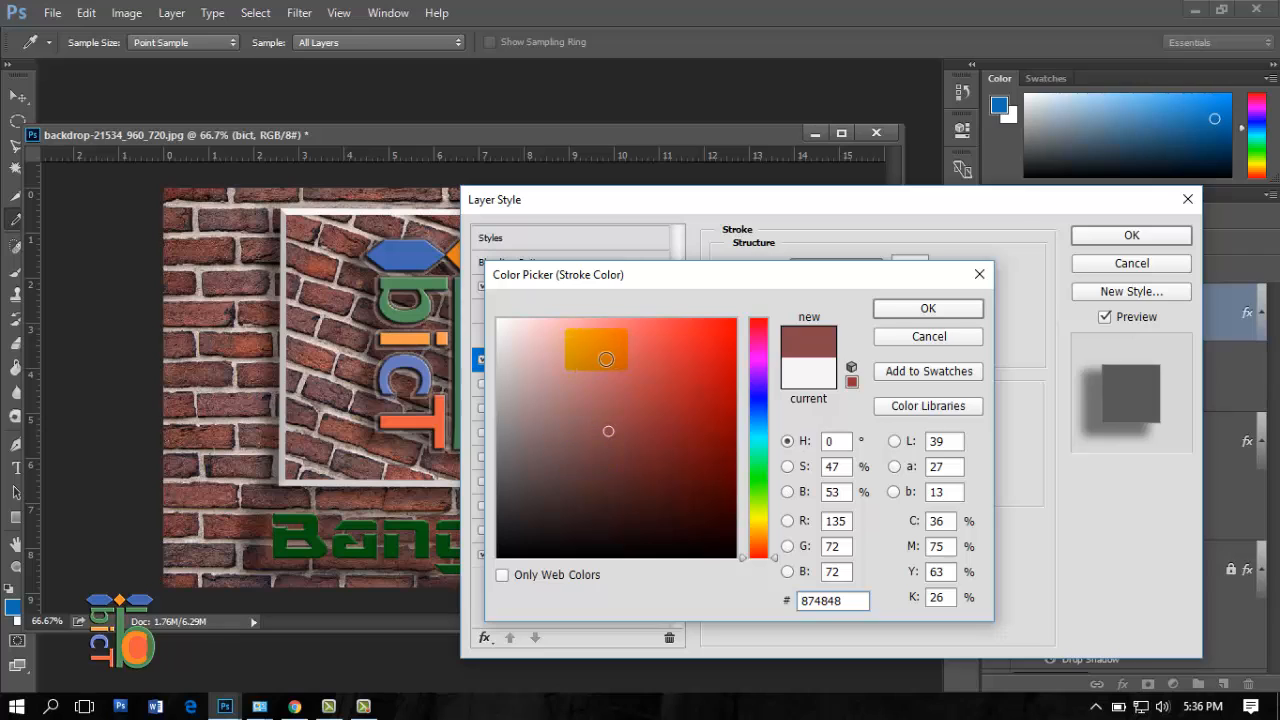
{"action": "left_click", "coordinate": [593, 328]}
{"action": "left_click", "coordinate": [585, 412]}
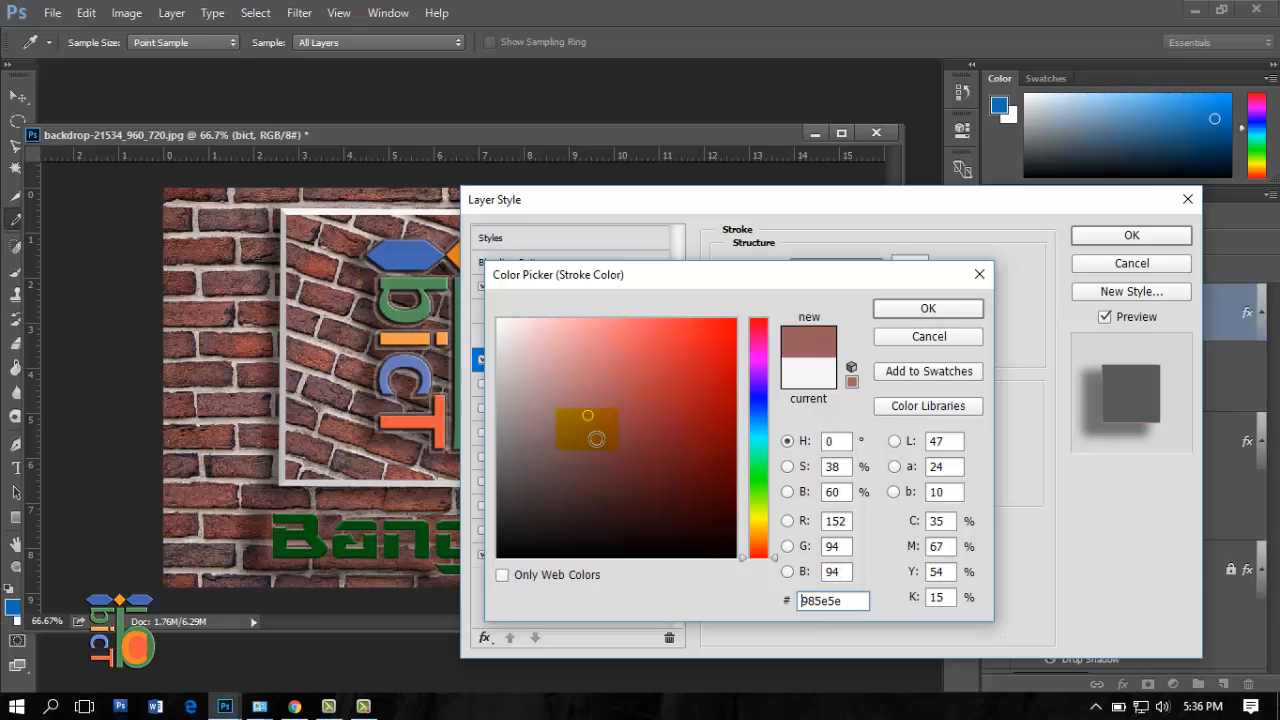
{"action": "left_click", "coordinate": [587, 460]}
{"action": "left_click_drag", "start_coordinate": [587, 460], "coordinate": [581, 487]}
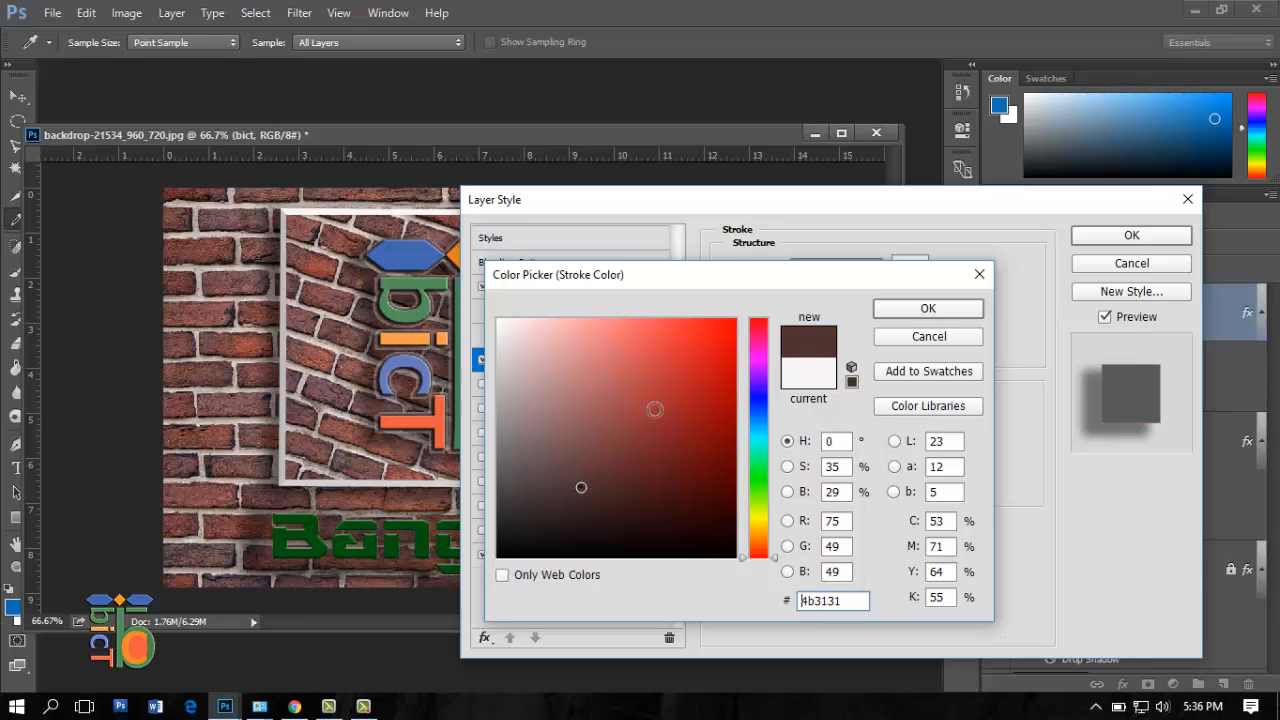
{"action": "mouse_move", "coordinate": [716, 275]}
{"action": "left_mouse_down"}
{"action": "mouse_move", "coordinate": [832, 278]}
{"action": "mouse_move", "coordinate": [717, 260]}
{"action": "left_mouse_up"}
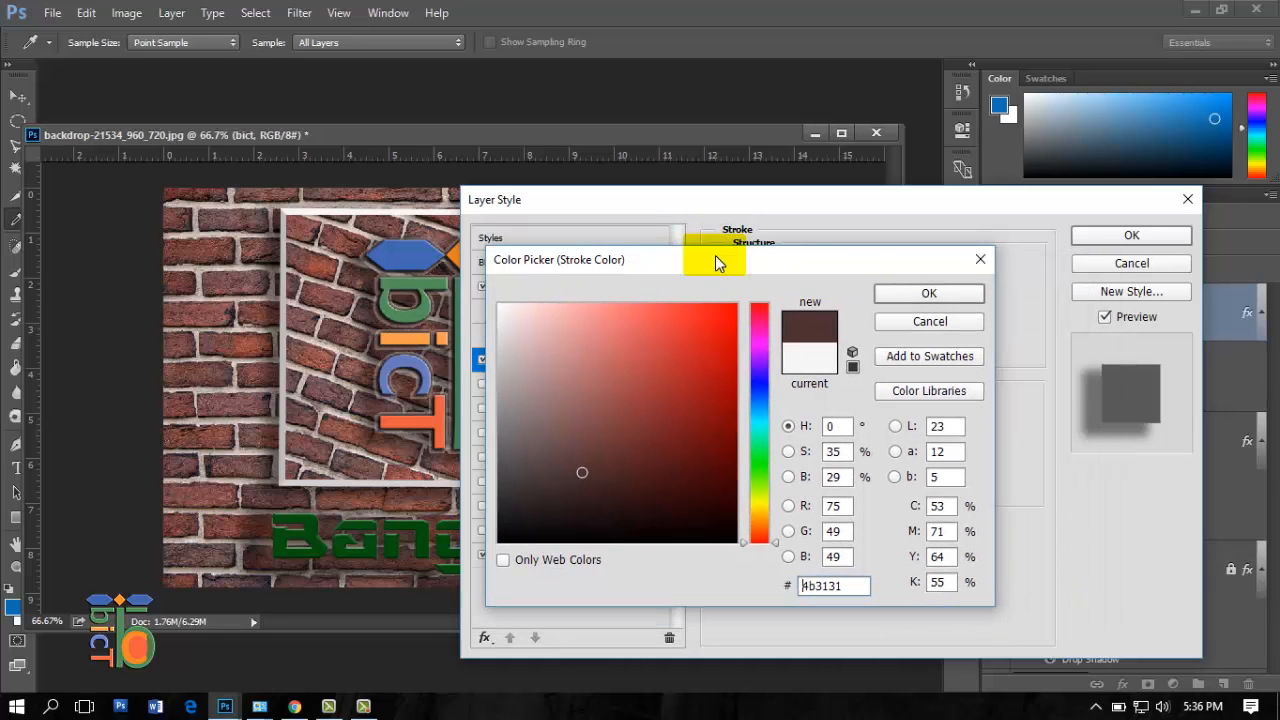
{"action": "left_click", "coordinate": [897, 288]}
- Apply the bict layer style and shift the BanglaICT text slightly left beneath the white frame
{"action": "left_click_drag", "start_coordinate": [1034, 207], "coordinate": [932, 274]}
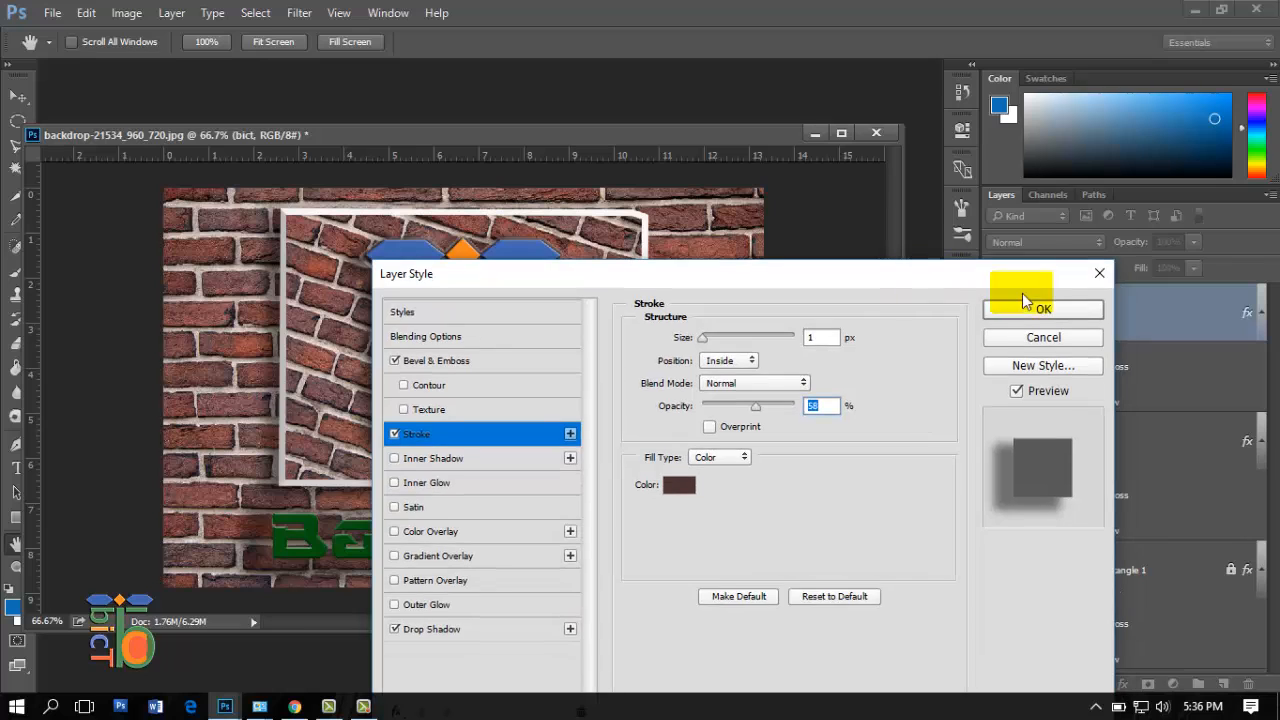
{"action": "left_click", "coordinate": [1077, 315]}
{"action": "left_click_drag", "start_coordinate": [572, 545], "coordinate": [561, 548]}
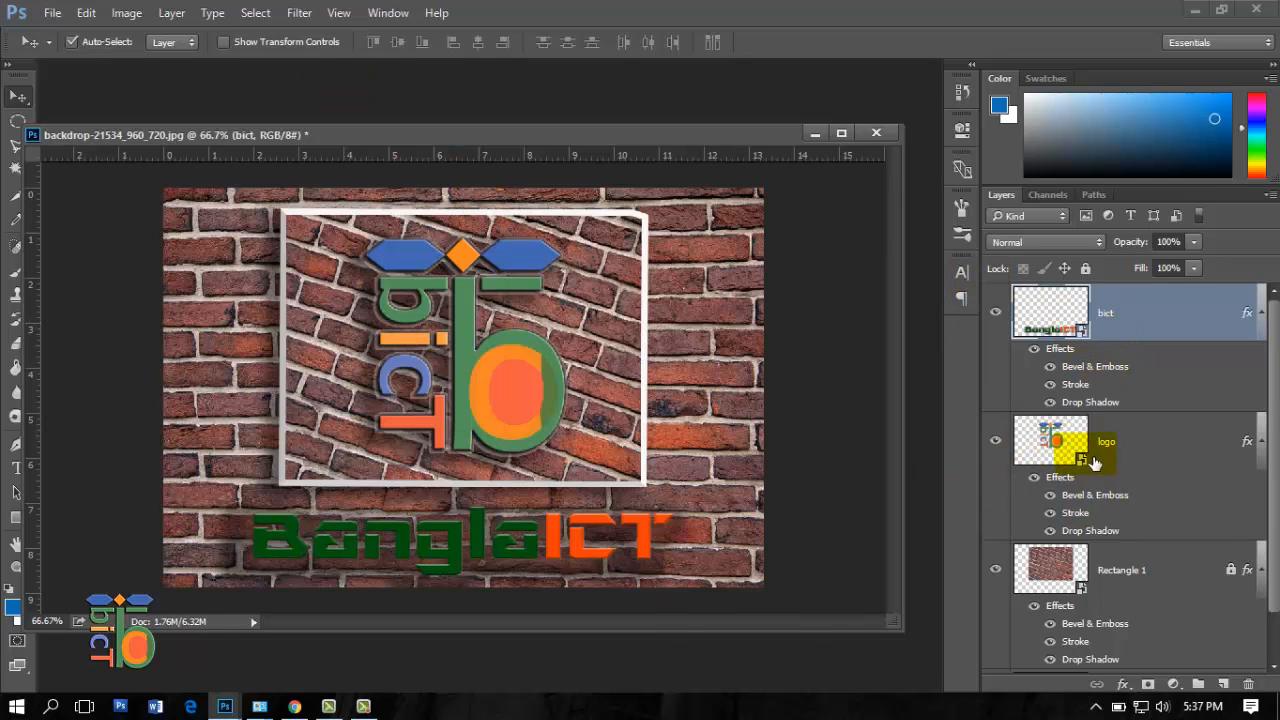
- View the bict layer's smart object contents, close them unchanged, and reposition the mockup's document window to show the whole design
{"action": "double_click", "coordinate": [1088, 335]}
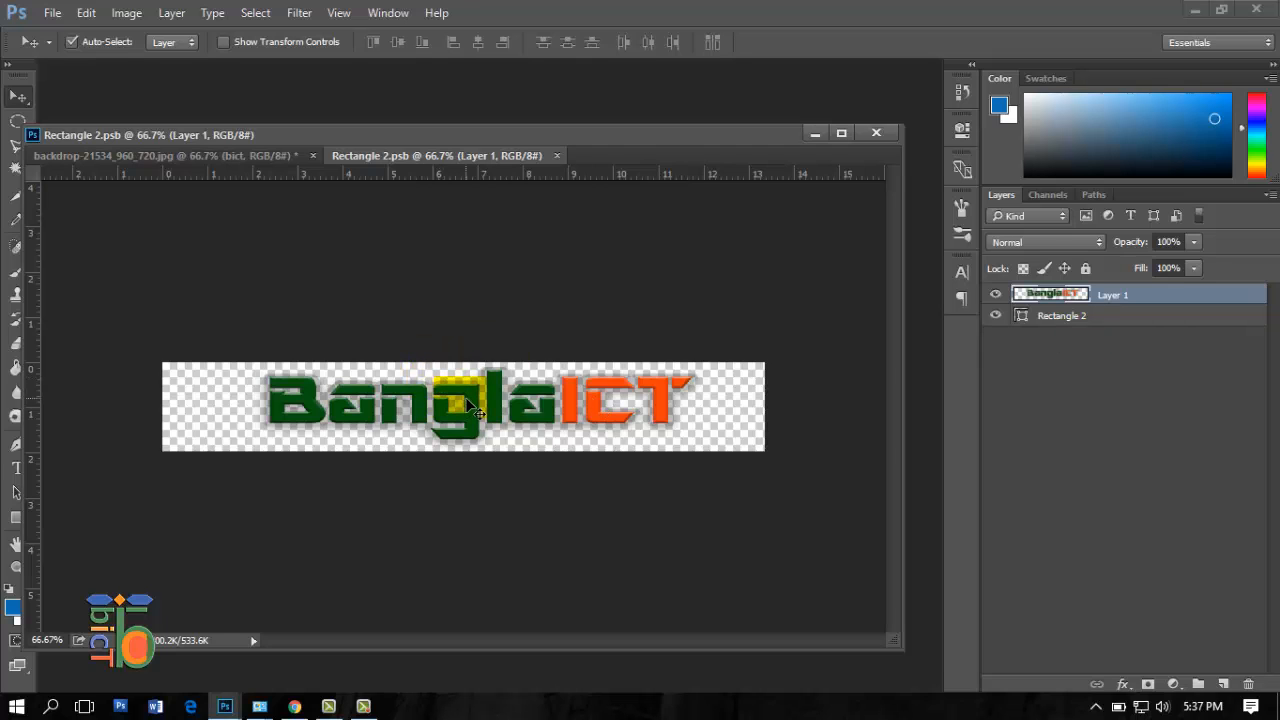
{"action": "left_click", "coordinate": [557, 155]}
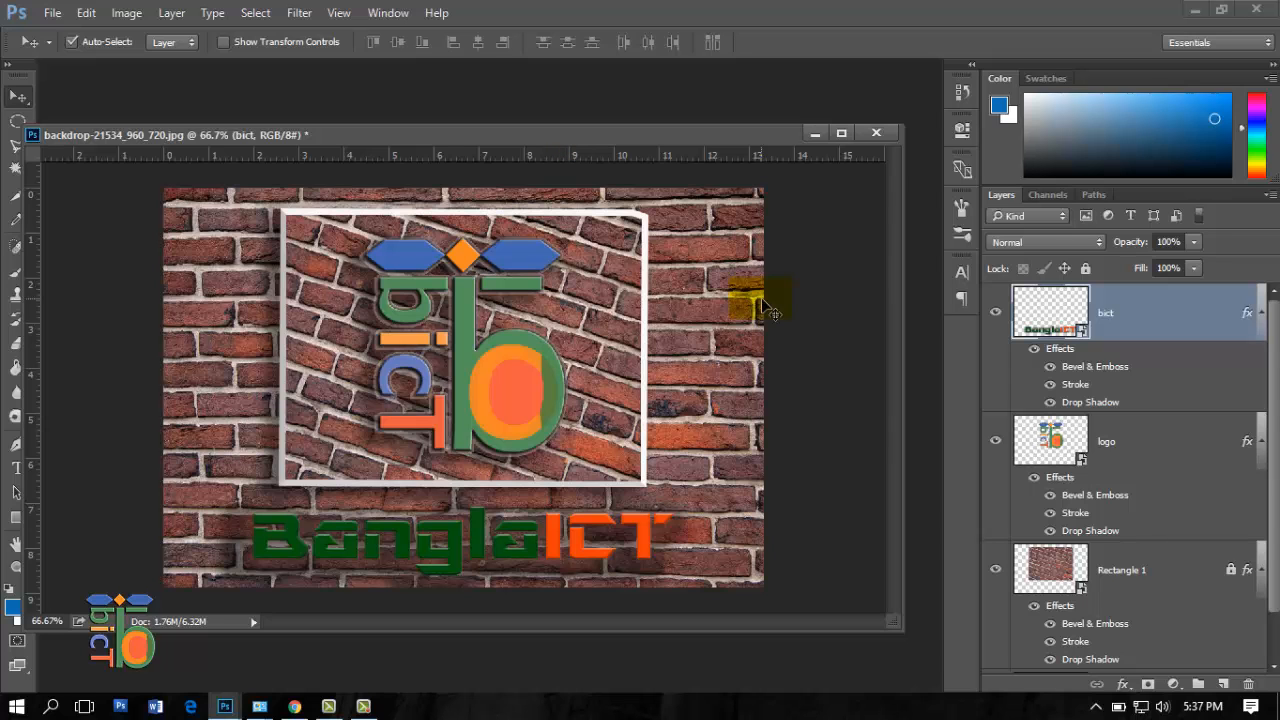
{"action": "left_click_drag", "start_coordinate": [348, 135], "coordinate": [394, 96]}
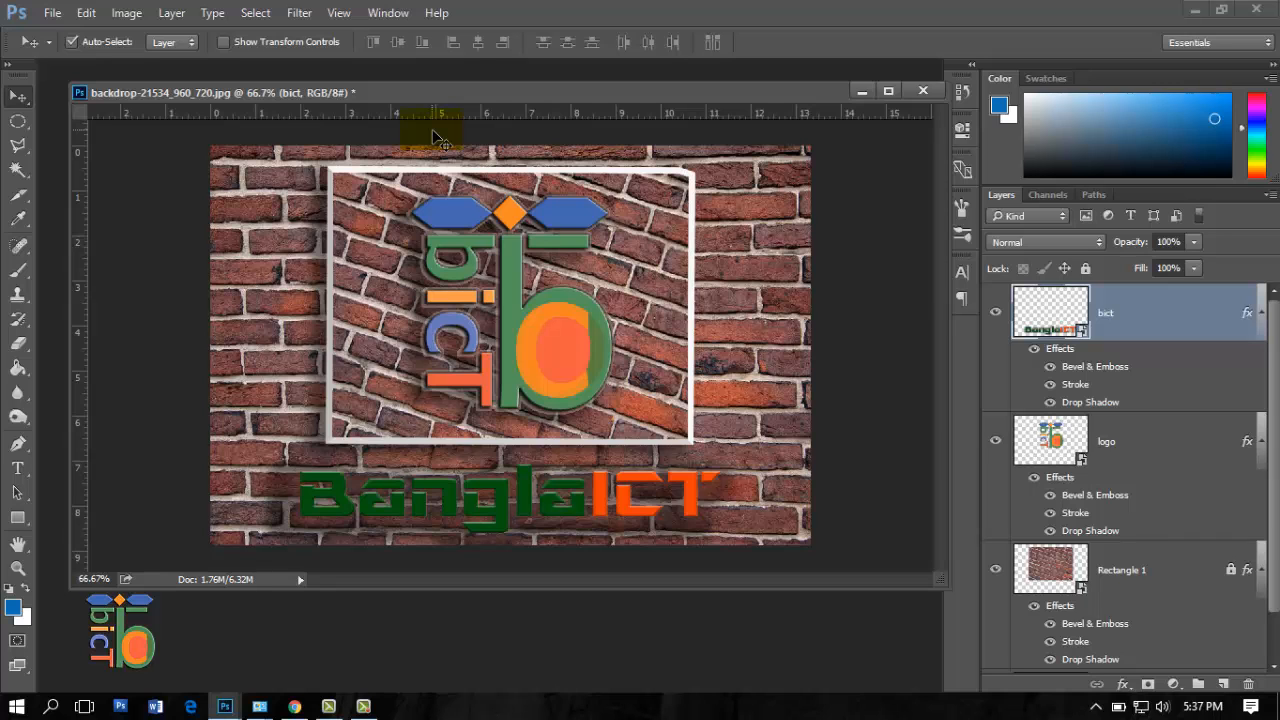
{"action": "mouse_move", "coordinate": [496, 93]}
{"action": "left_mouse_down"}
{"action": "mouse_move", "coordinate": [465, 88]}
{"action": "mouse_move", "coordinate": [476, 85]}
{"action": "left_mouse_up"}
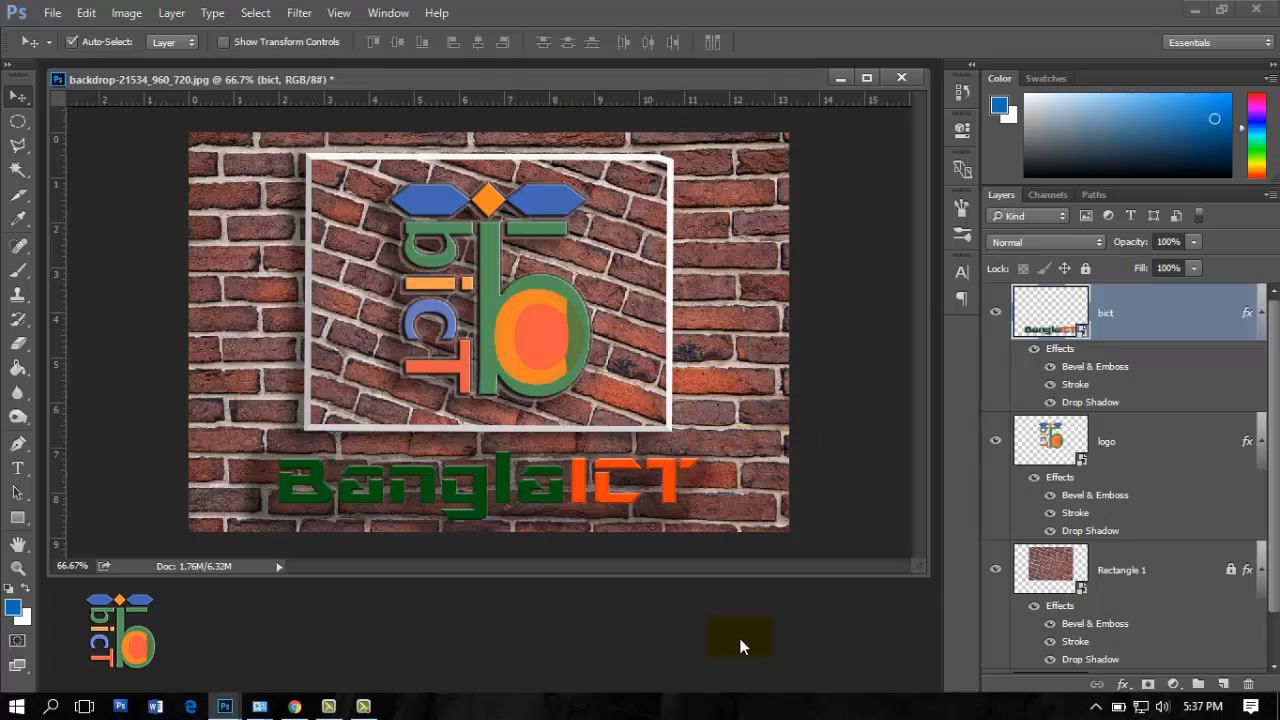